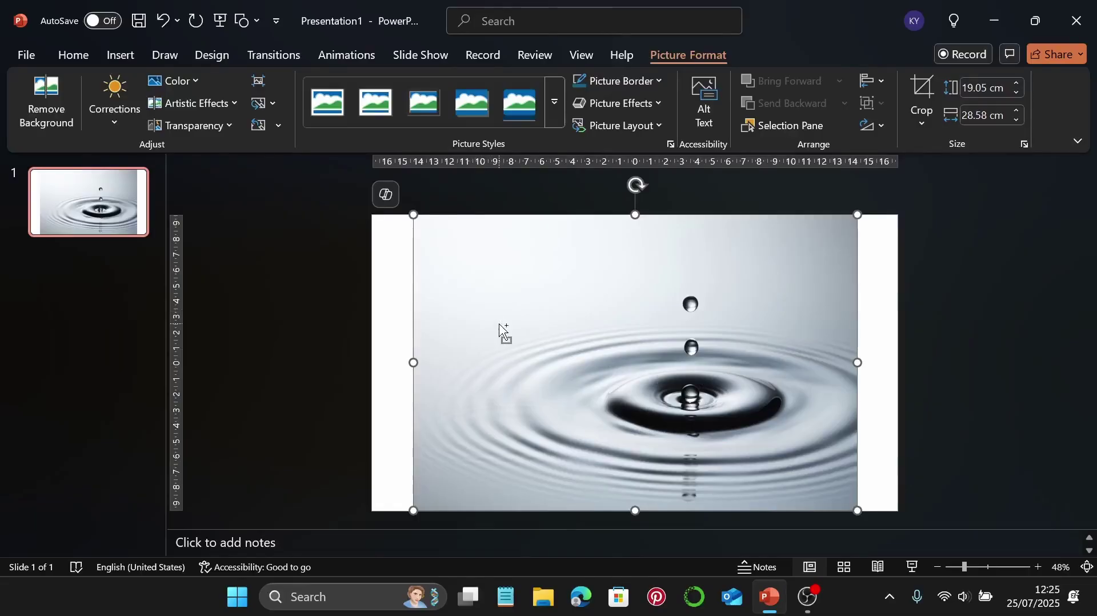
# Shift the water-drop picture aside and apply a picture fill from the clipboard to the slide background.
pyautogui.moveTo(510, 324); pyautogui.dragTo(392, 299)
pyautogui.click(711, 306)
pyautogui.rightClick(726, 299)
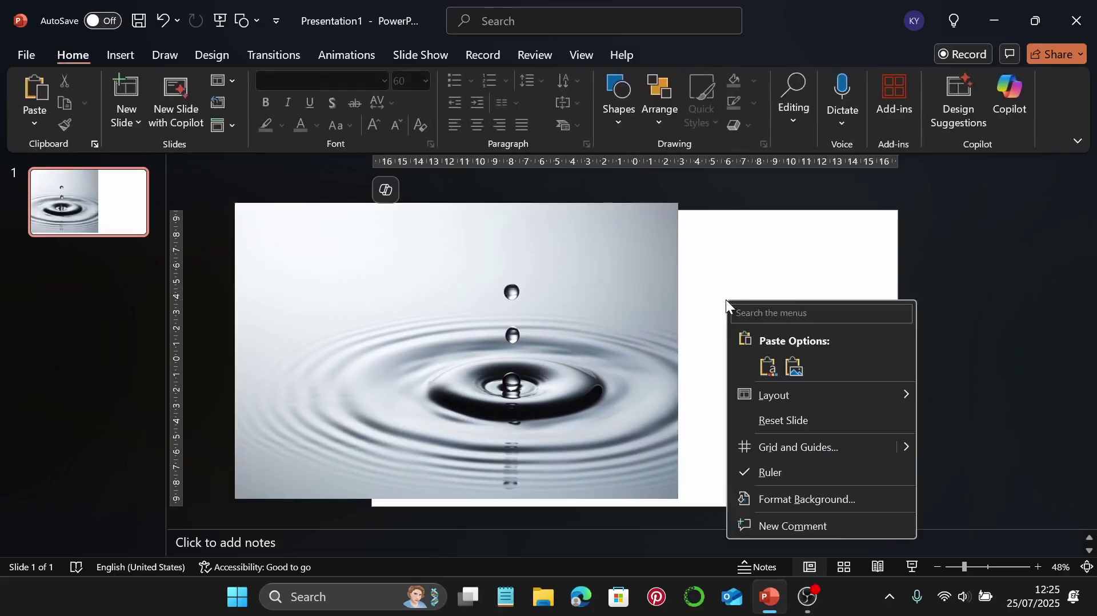
pyautogui.click(798, 500)
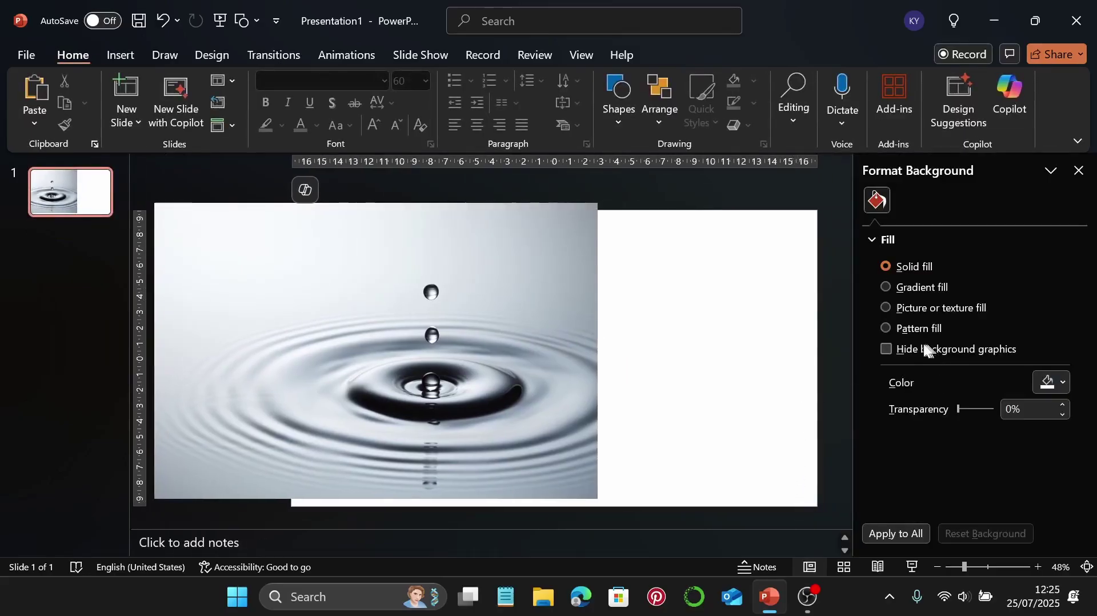
pyautogui.click(886, 309)
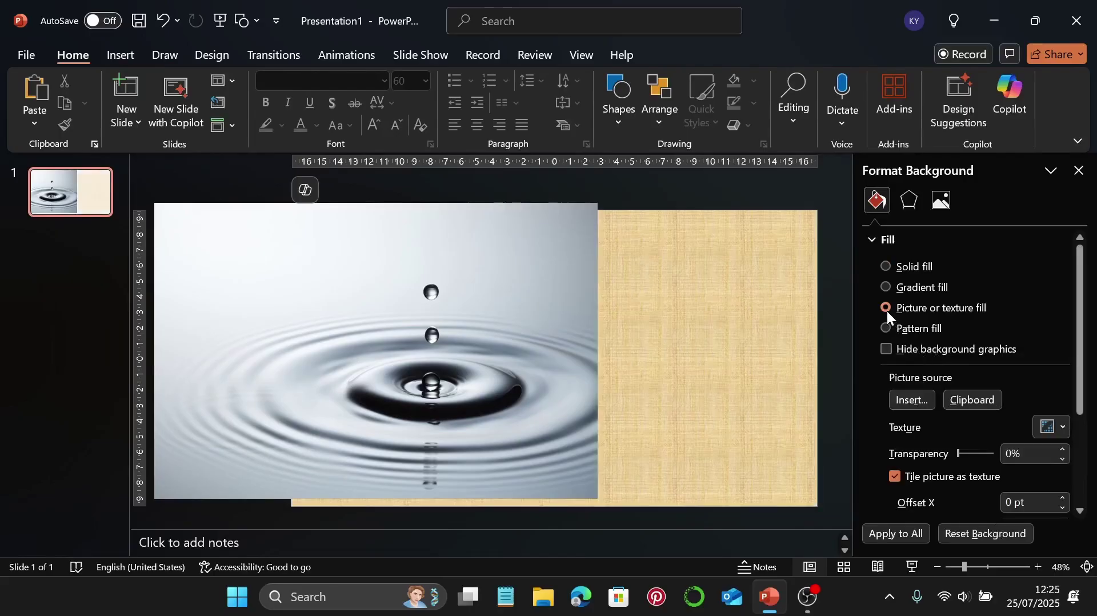
pyautogui.click(966, 400)
# Delete the loose water-drop picture lying over the slide background.
pyautogui.click(492, 399)
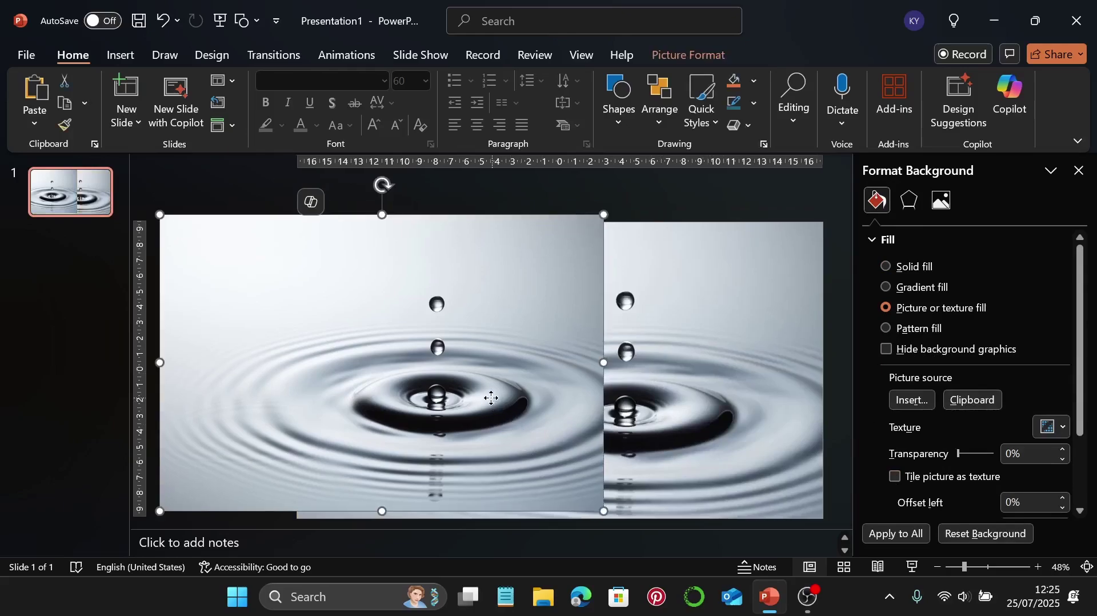
pyautogui.moveTo(492, 399); pyautogui.dragTo(519, 400)
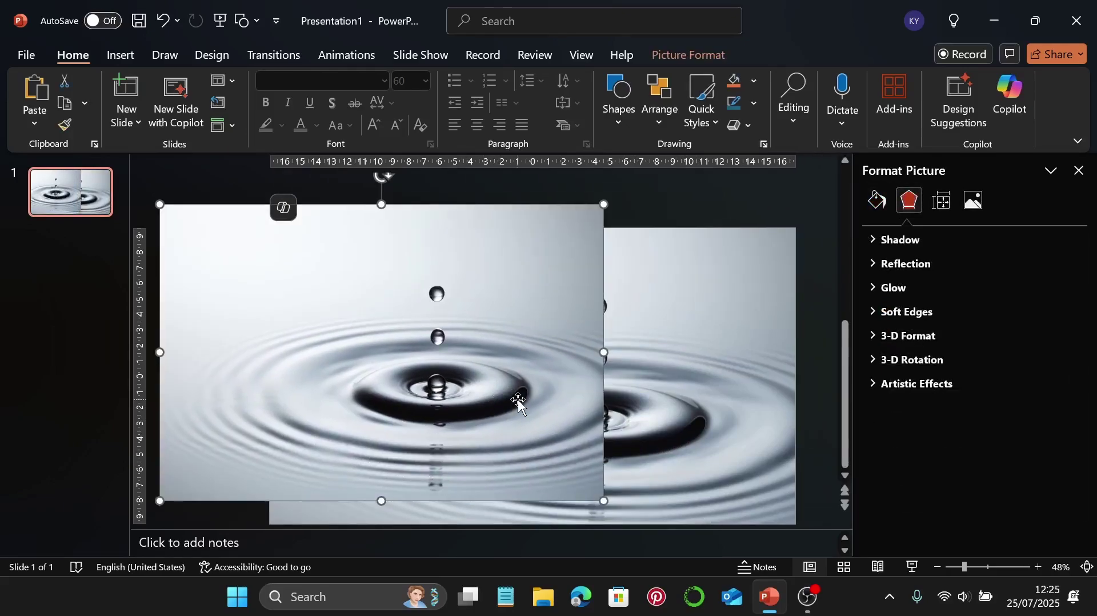
pyautogui.press('Delete')
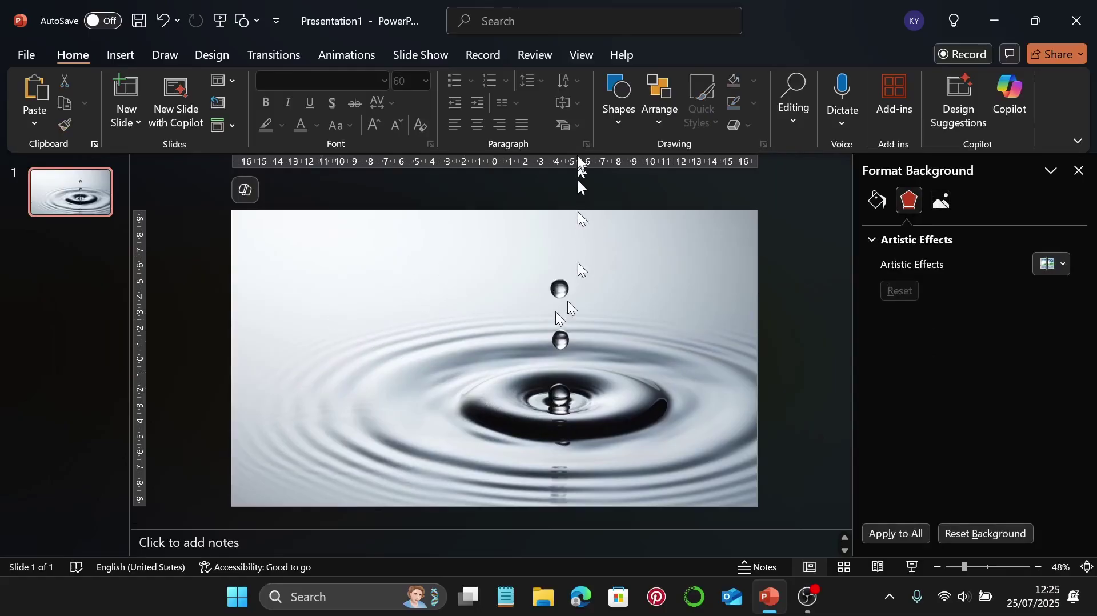
# Draw a rectangle about 9.4 cm high and 19.9 cm wide on the slide and remove its outline.
pyautogui.click(616, 106)
pyautogui.click(669, 167)
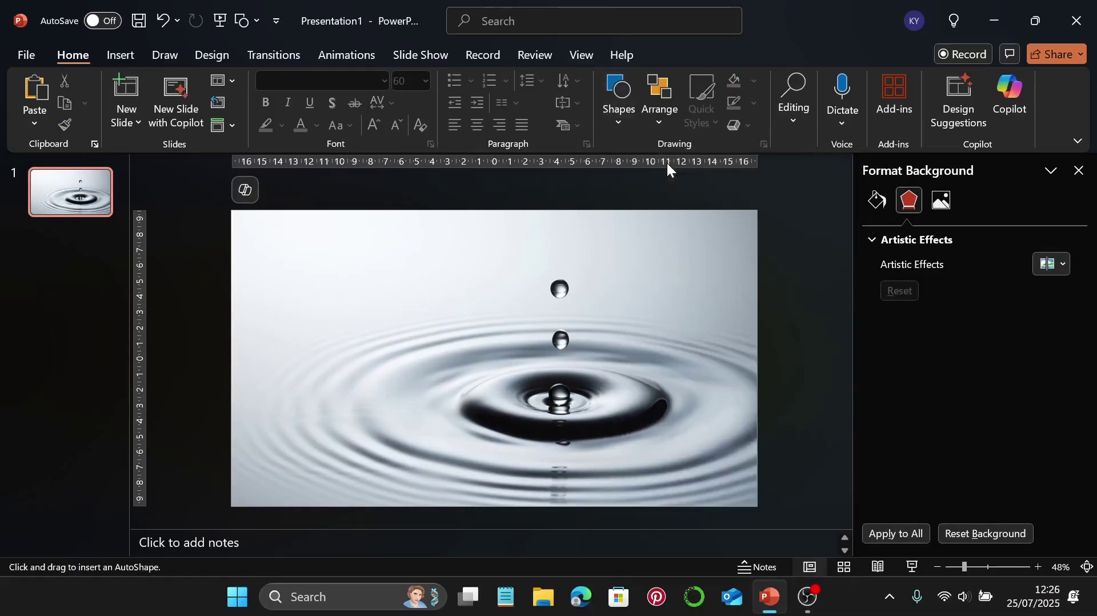
pyautogui.moveTo(288, 259); pyautogui.dragTo(599, 405)
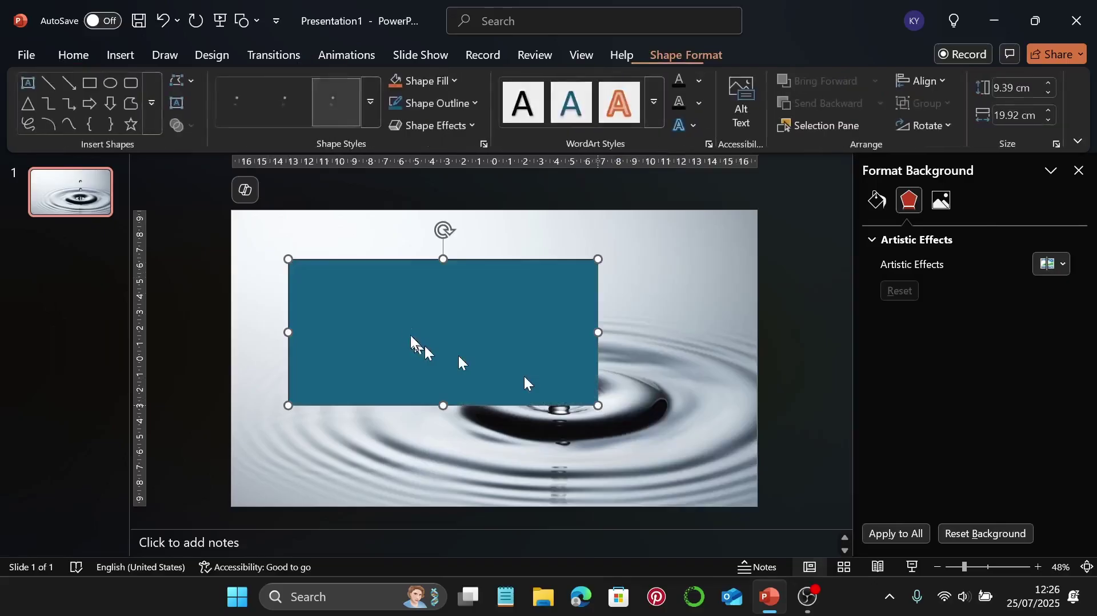
pyautogui.moveTo(411, 337); pyautogui.dragTo(422, 322)
pyautogui.click(461, 105)
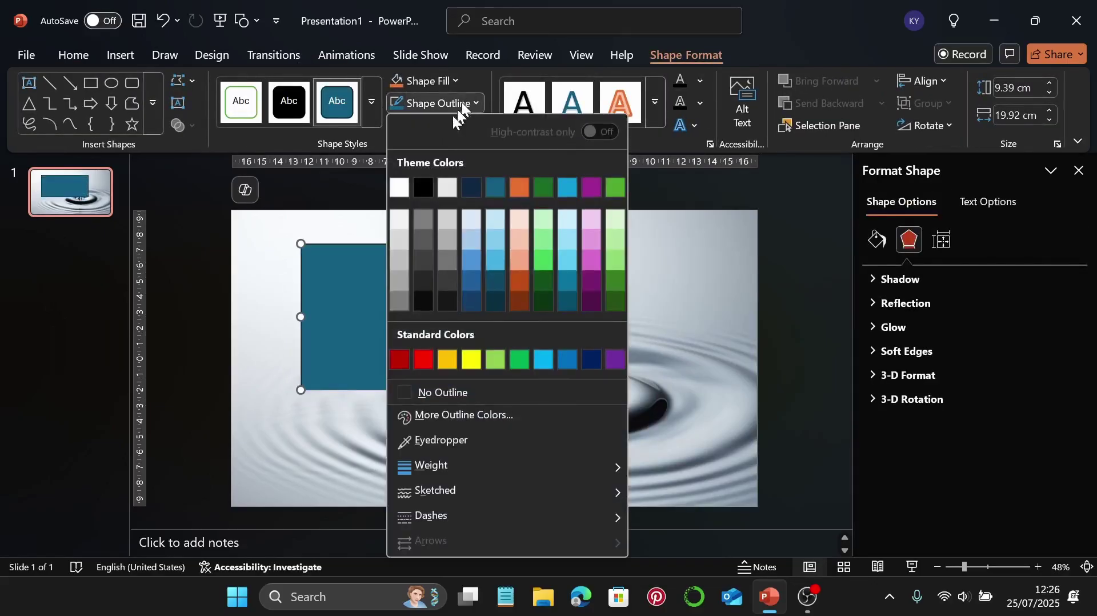
pyautogui.click(442, 392)
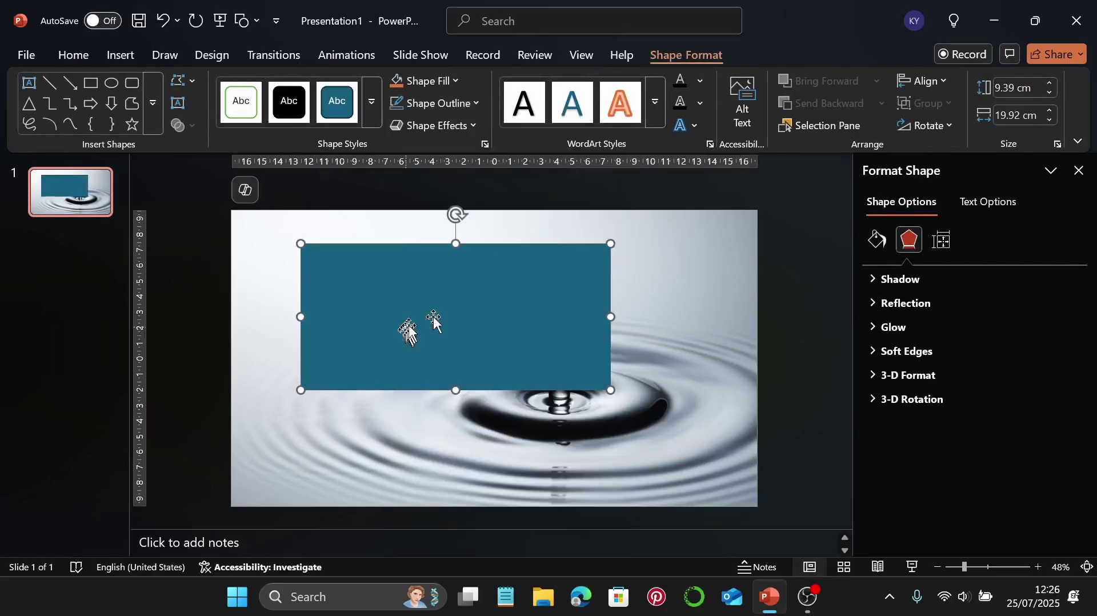
# Align the rectangle with the slide's top-left corner and stretch it to 19.05 by 33.87 cm to cover the whole slide.
pyautogui.moveTo(497, 335); pyautogui.dragTo(423, 297)
pyautogui.moveTo(540, 285); pyautogui.dragTo(758, 286)
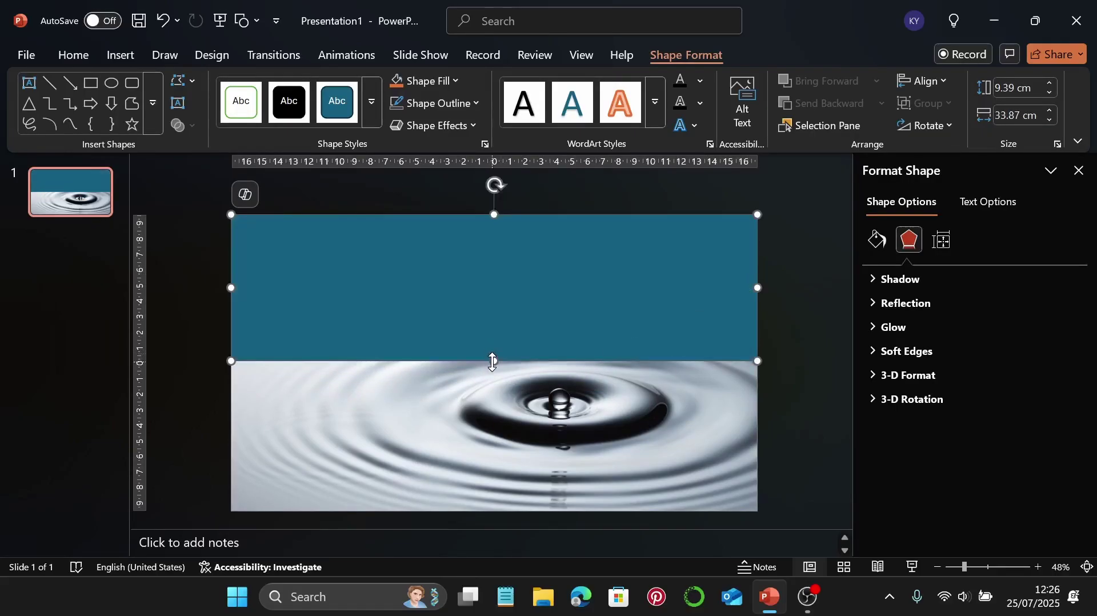
pyautogui.moveTo(493, 361); pyautogui.dragTo(495, 510)
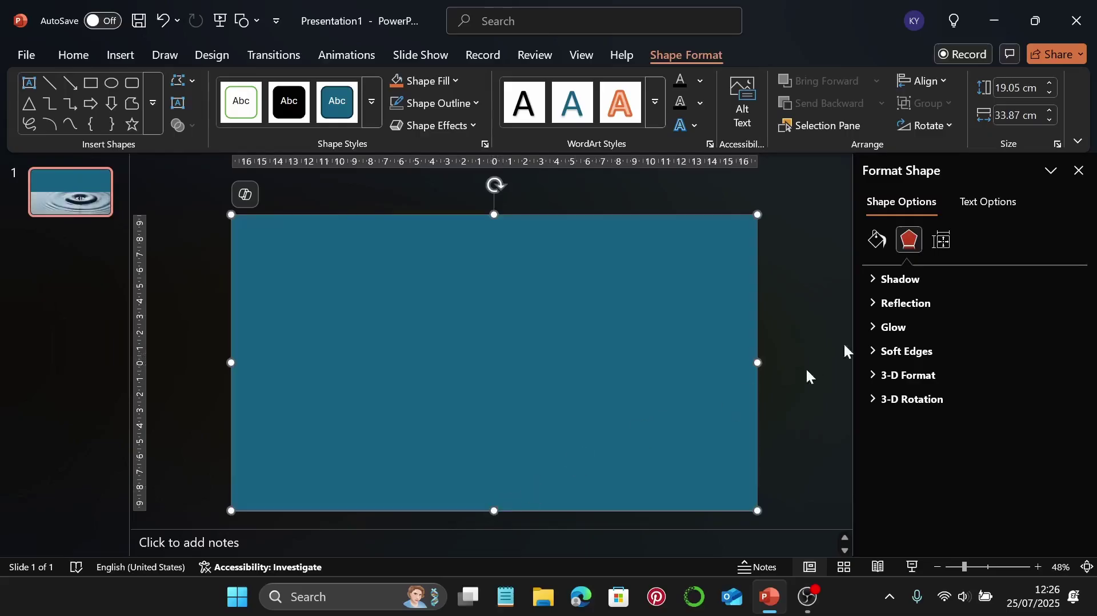
# Give the full-slide rectangle a solid black fill with 25% transparency.
pyautogui.click(877, 239)
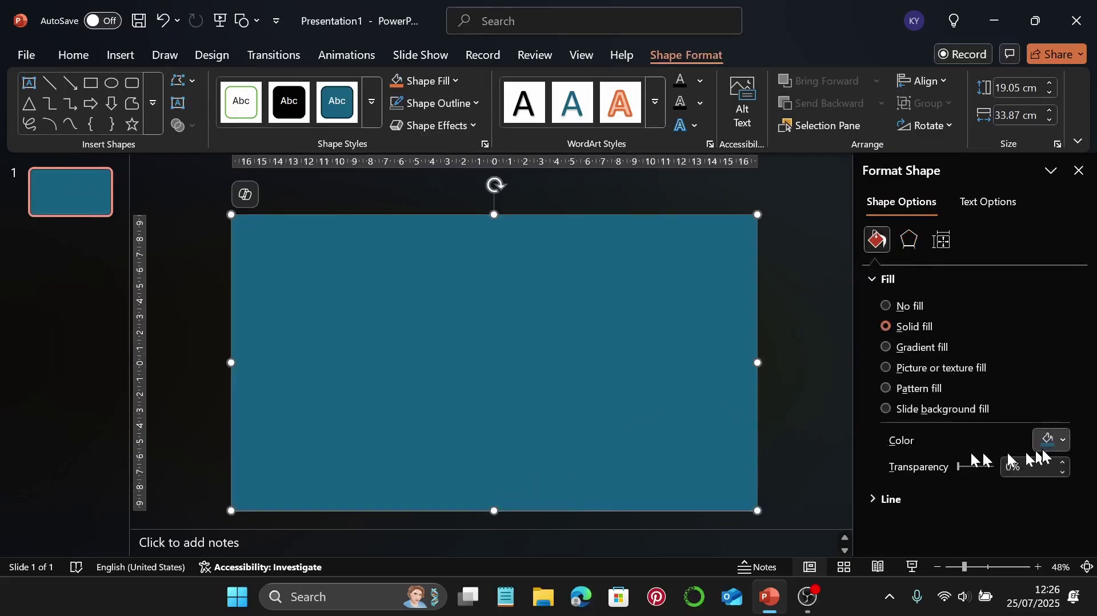
pyautogui.click(1054, 440)
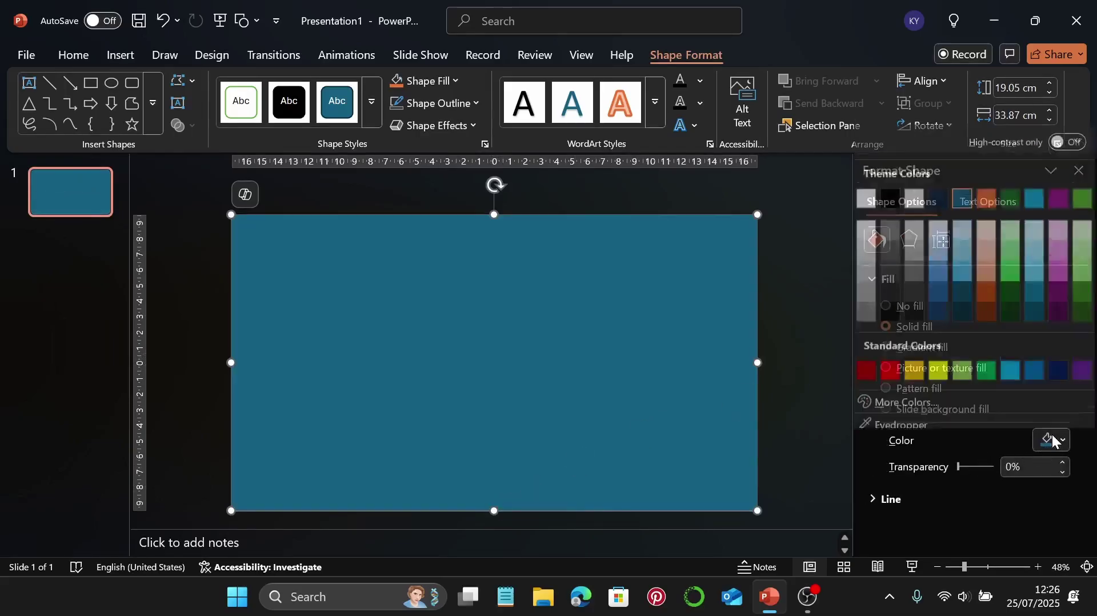
pyautogui.click(892, 192)
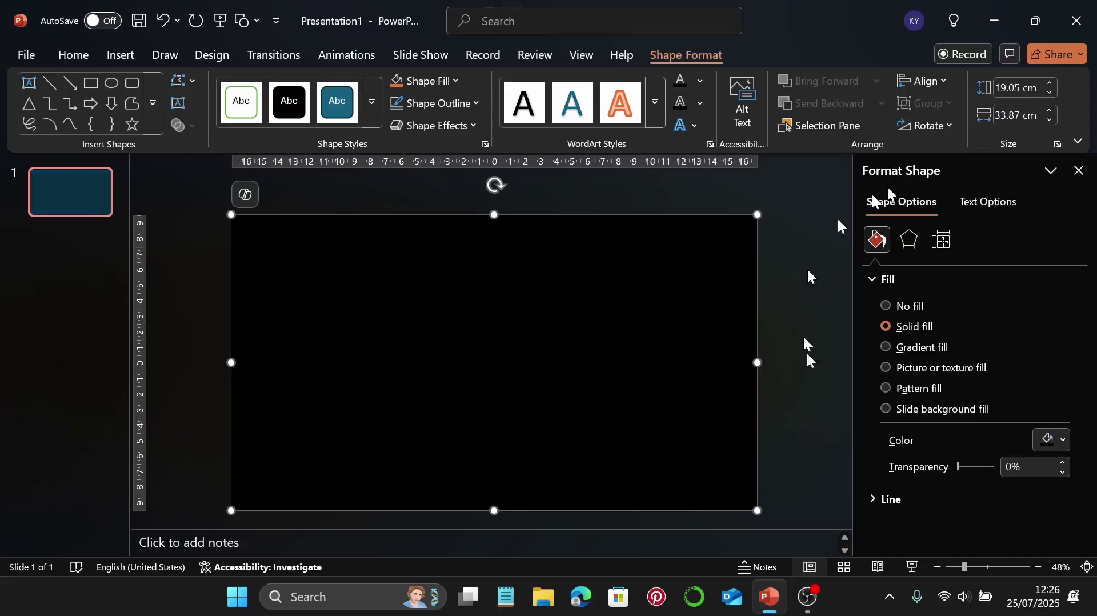
pyautogui.click(1023, 469)
pyautogui.press('BackSpace')
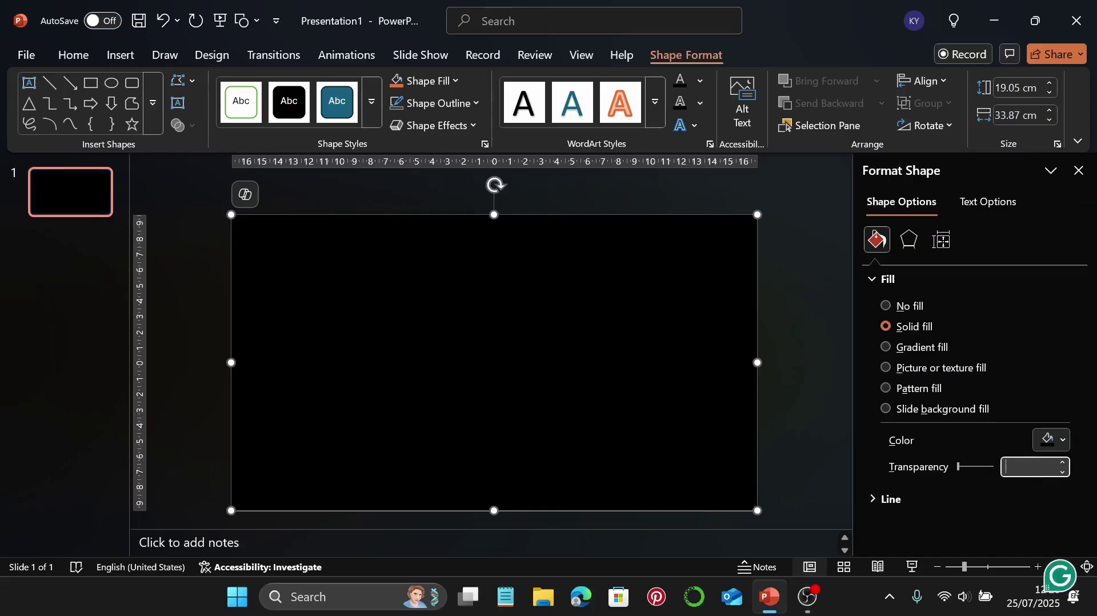
pyautogui.write('25')
pyautogui.press('Return')
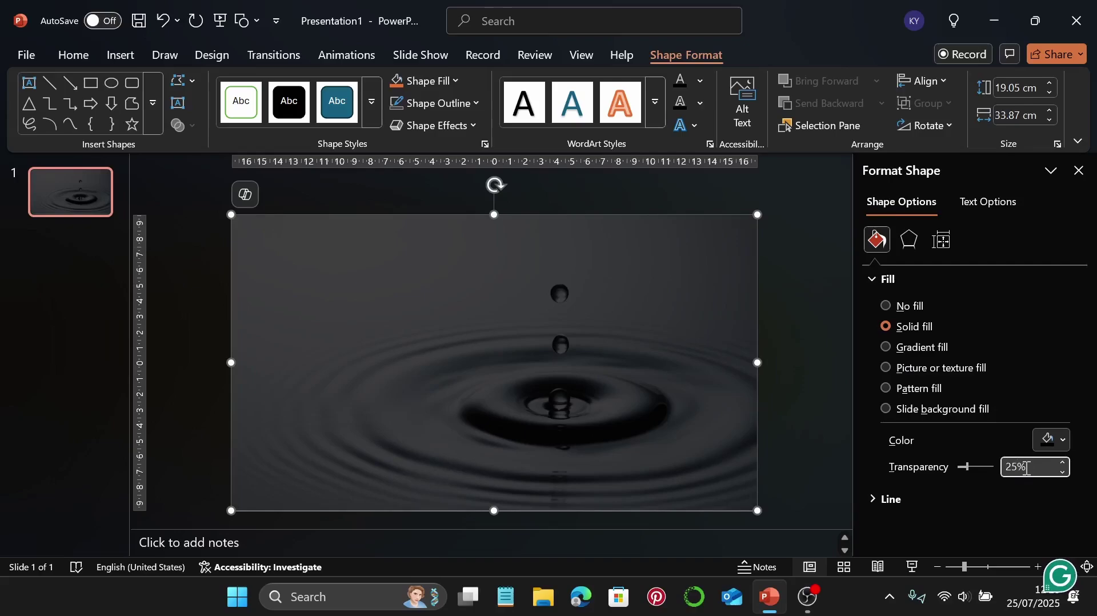
pyautogui.click(187, 235)
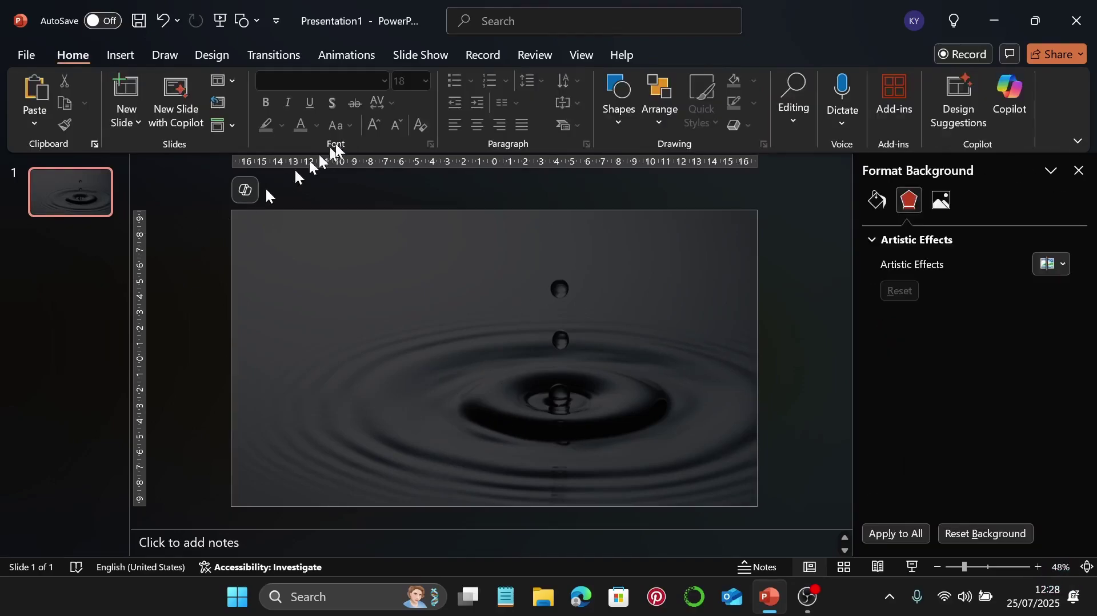
# Draw a second rectangle about 8.8 cm high and 13.4 cm wide over the water drops in the slide's right half.
pyautogui.click(615, 108)
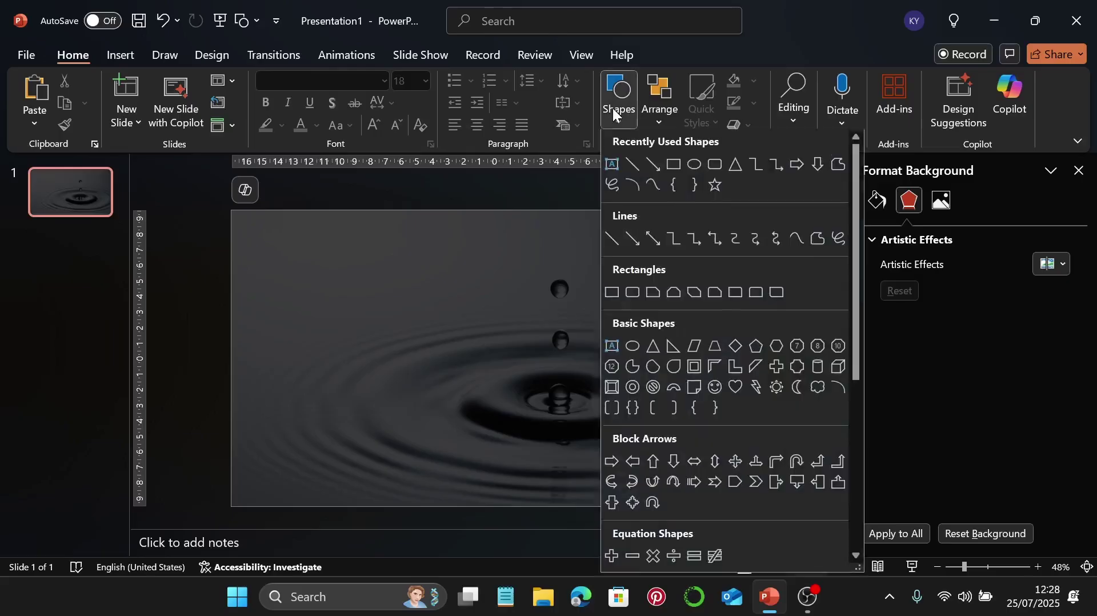
pyautogui.click(678, 164)
pyautogui.moveTo(513, 266); pyautogui.dragTo(722, 402)
pyautogui.moveTo(598, 323); pyautogui.dragTo(598, 309)
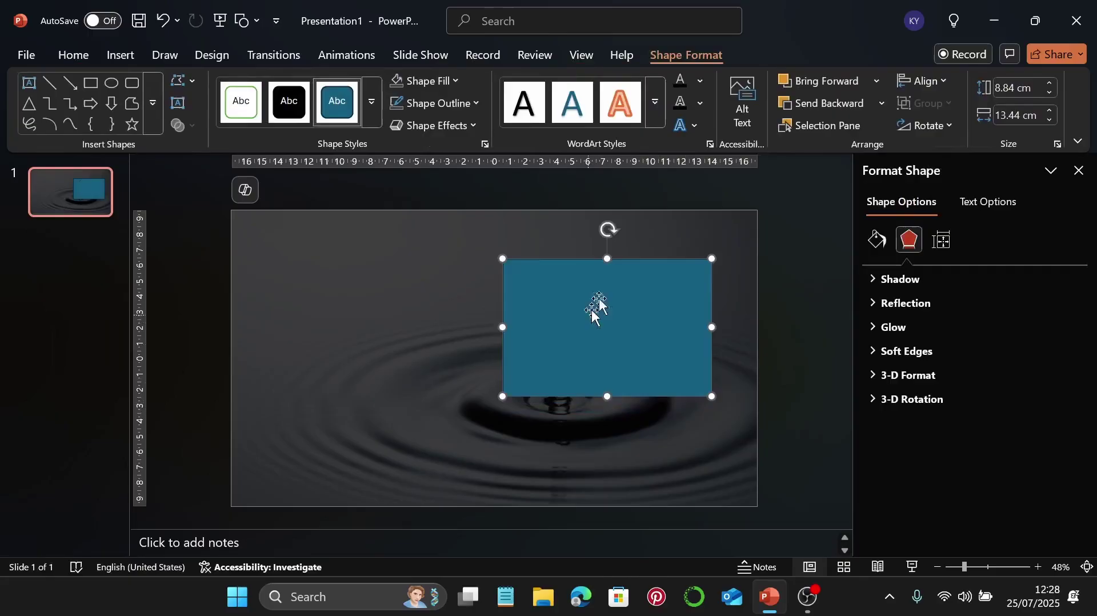
# Remove the smaller rectangle's fill and set its outline weight to 4½ pt.
pyautogui.click(428, 80)
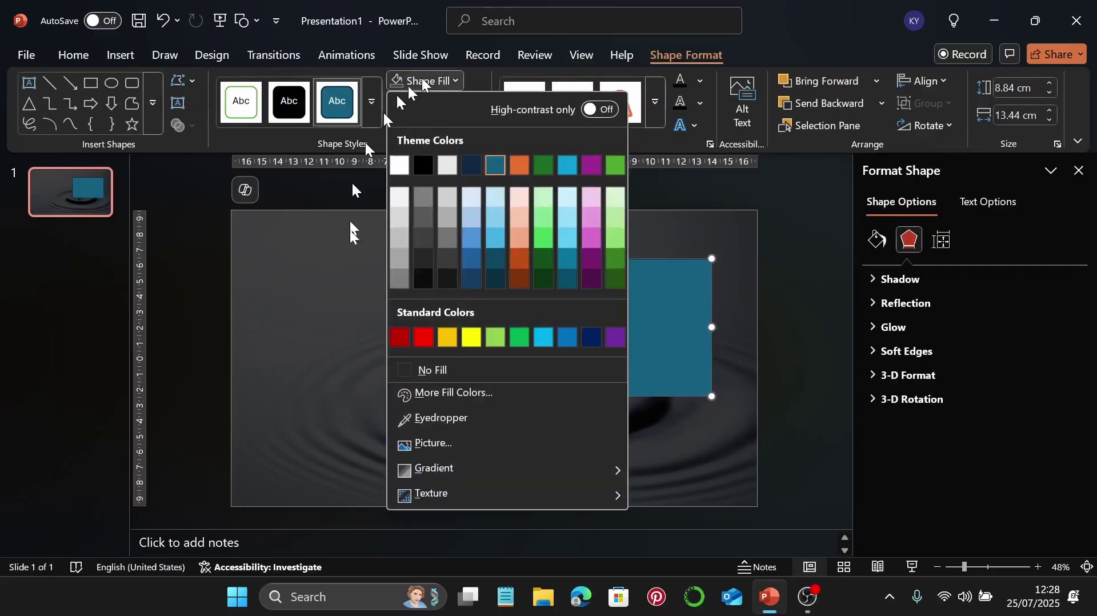
pyautogui.click(448, 371)
pyautogui.click(433, 104)
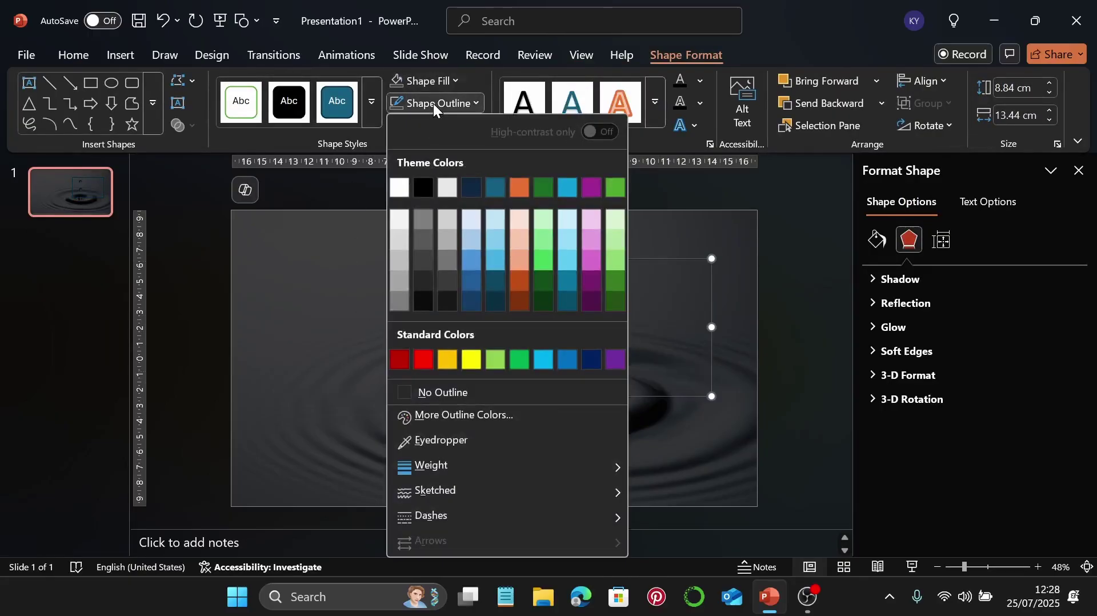
pyautogui.moveTo(435, 461)
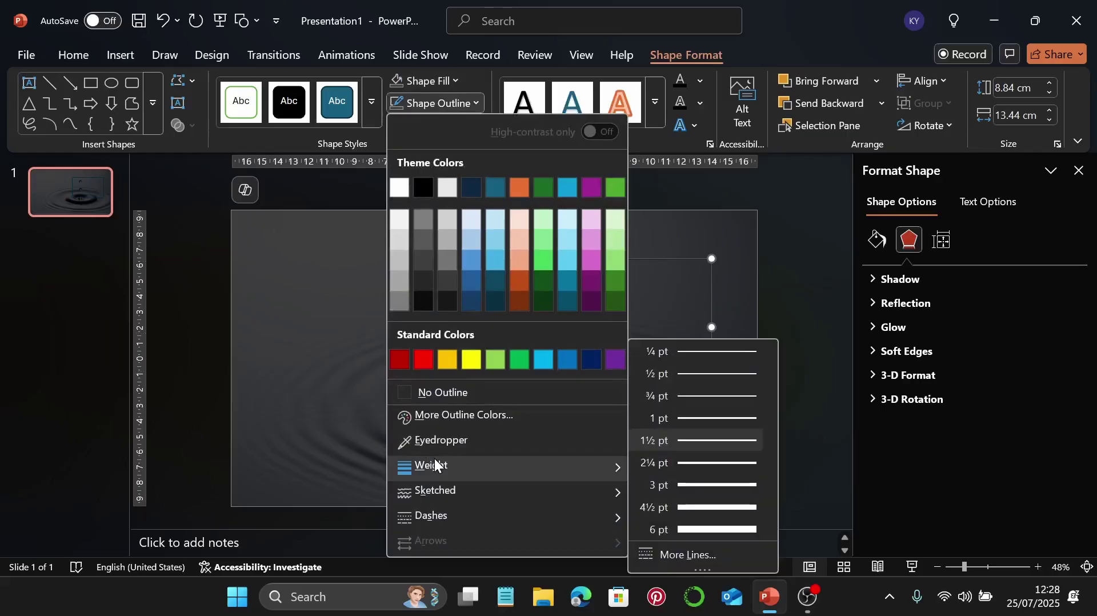
pyautogui.click(690, 513)
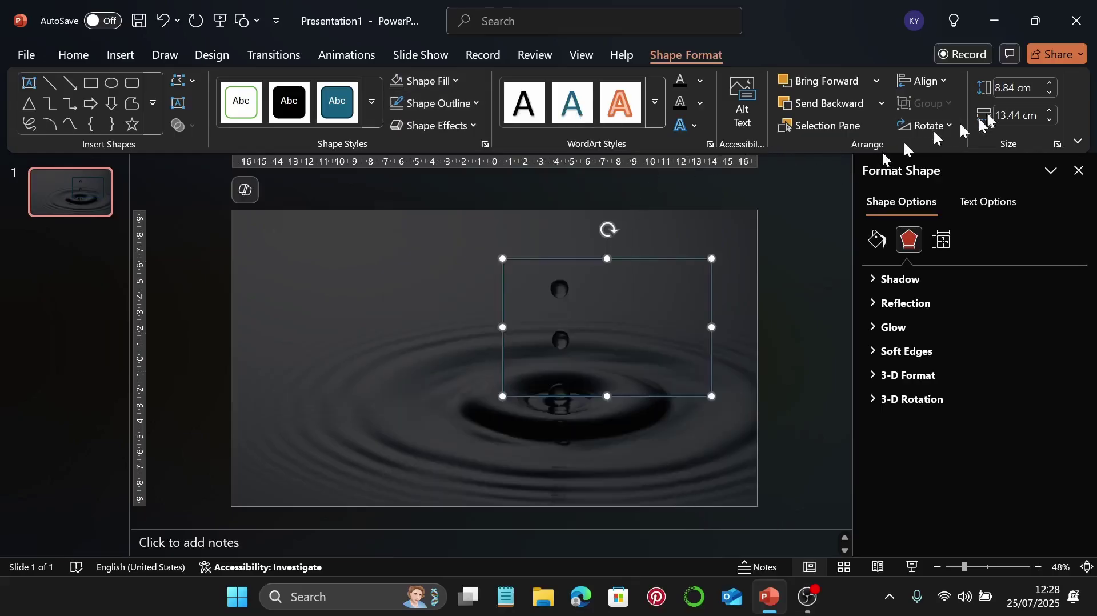
# Set the smaller rectangle's height to 9 cm and its width to 12.5 cm.
pyautogui.click(1015, 92)
pyautogui.write('9')
pyautogui.press('Return')
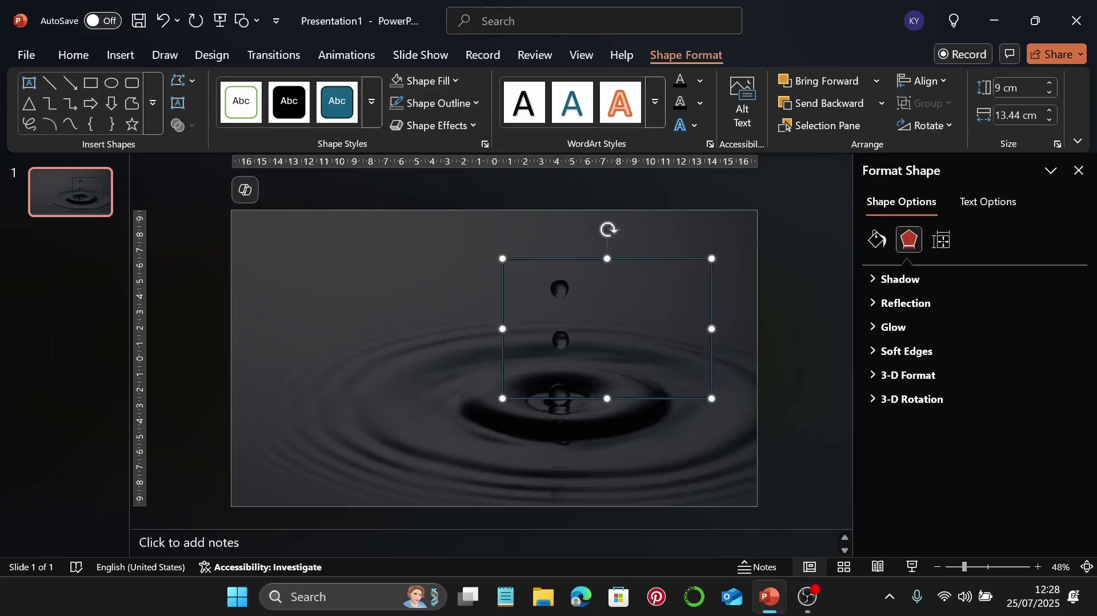
pyautogui.click(1020, 117)
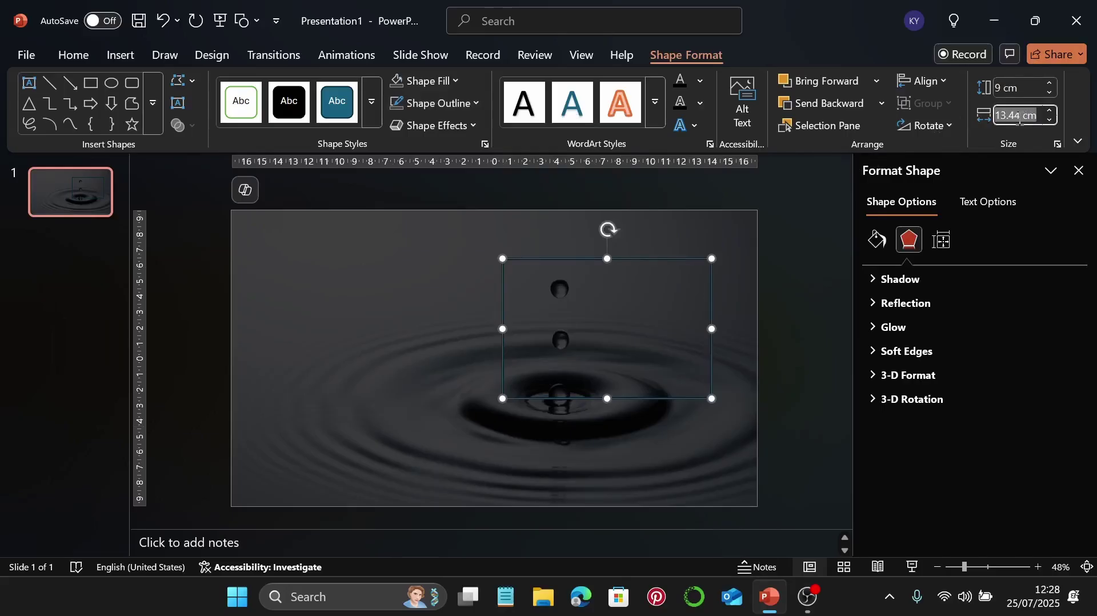
pyautogui.write('12.5')
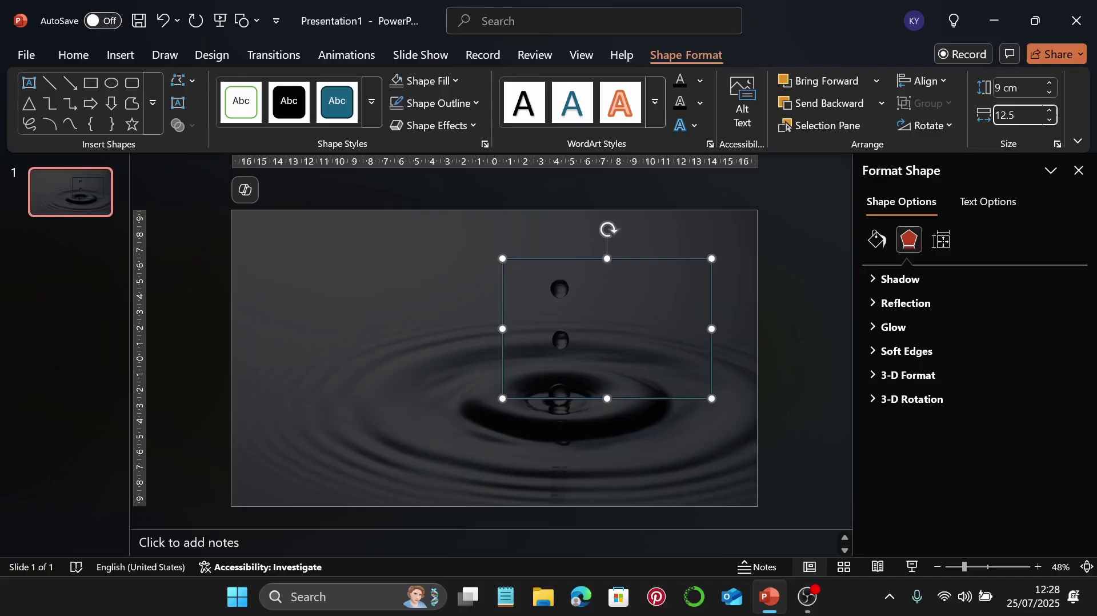
pyautogui.press('Return')
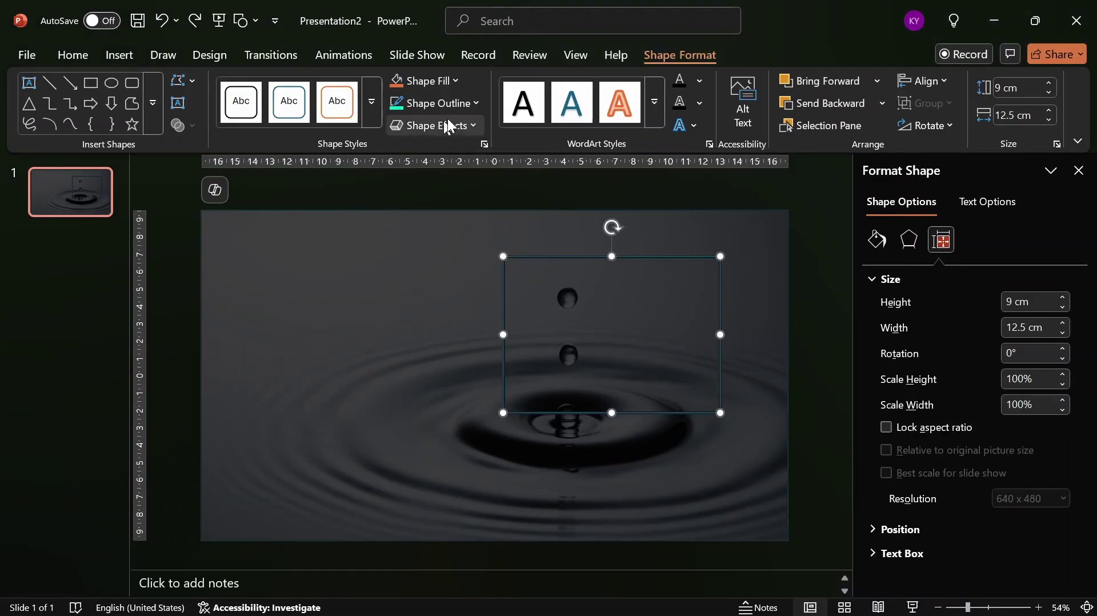
# Set the smaller rectangle's outline to the custom colour with hex code #0EECCF.
pyautogui.click(451, 103)
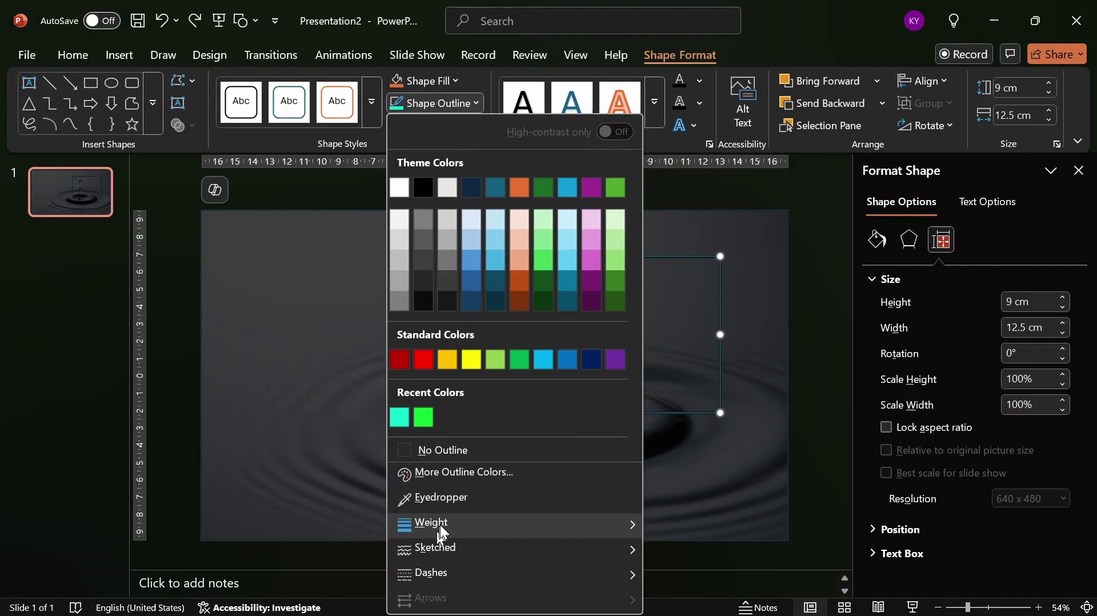
pyautogui.moveTo(440, 524)
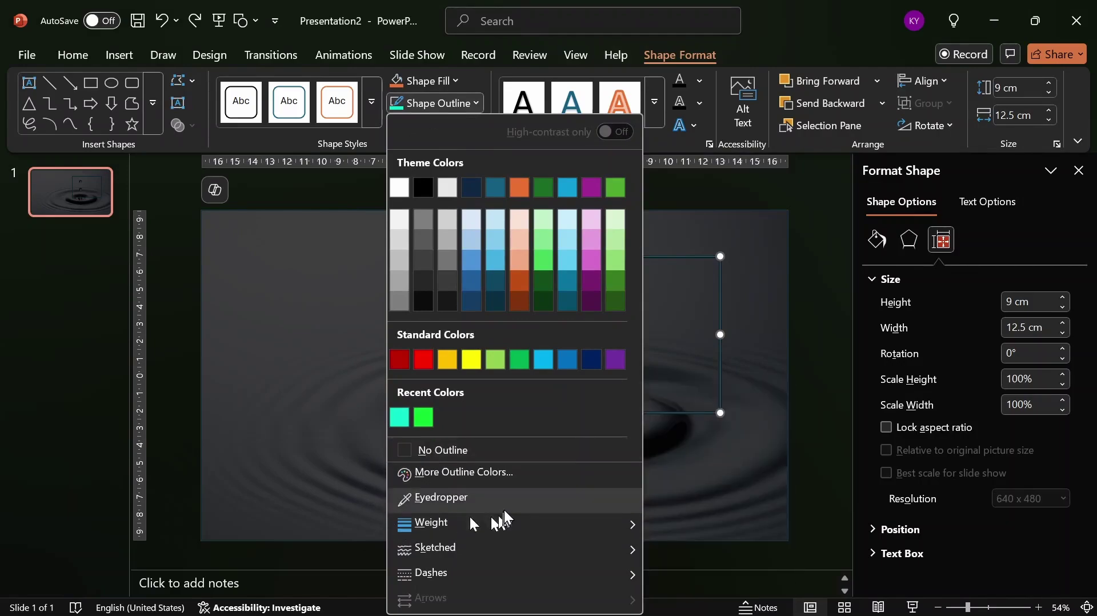
pyautogui.click(511, 485)
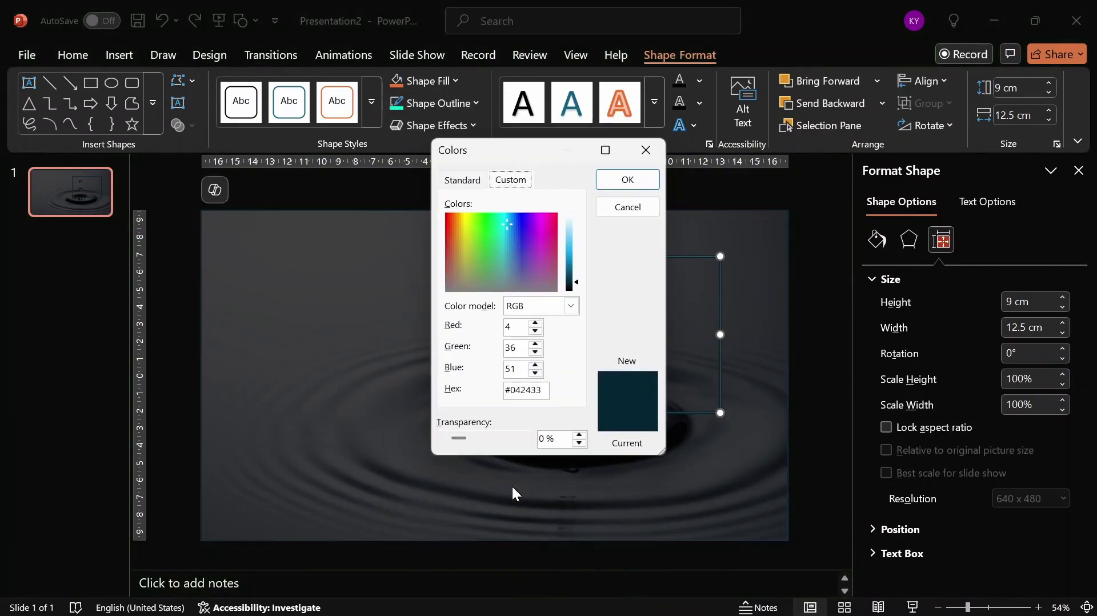
pyautogui.click(543, 394)
pyautogui.press('Return')
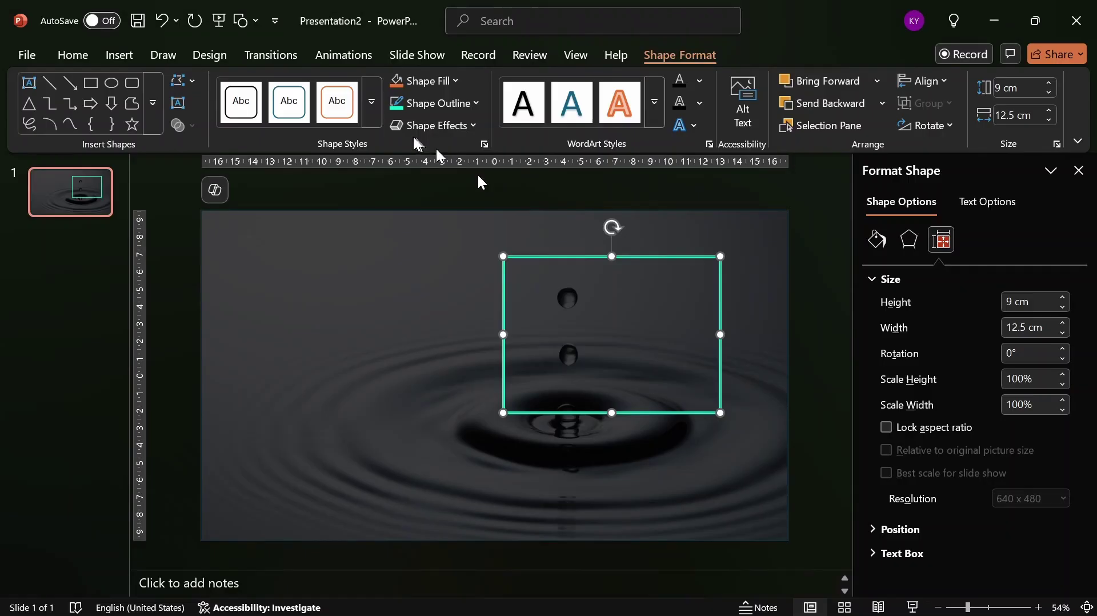
# Check the custom colour values of the rectangle's outline without changing them.
pyautogui.click(458, 104)
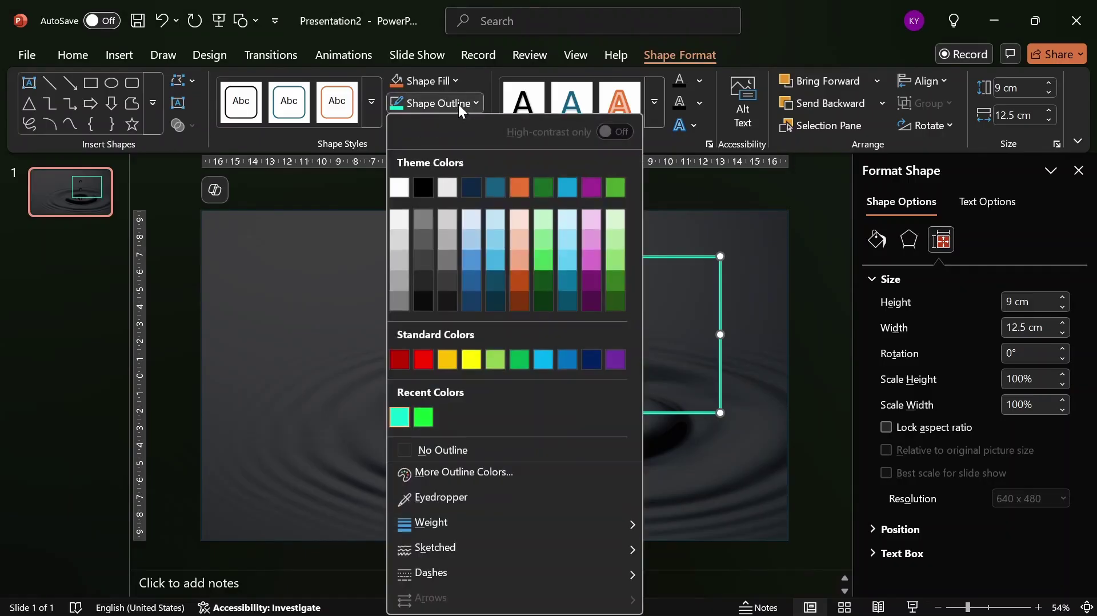
pyautogui.click(467, 475)
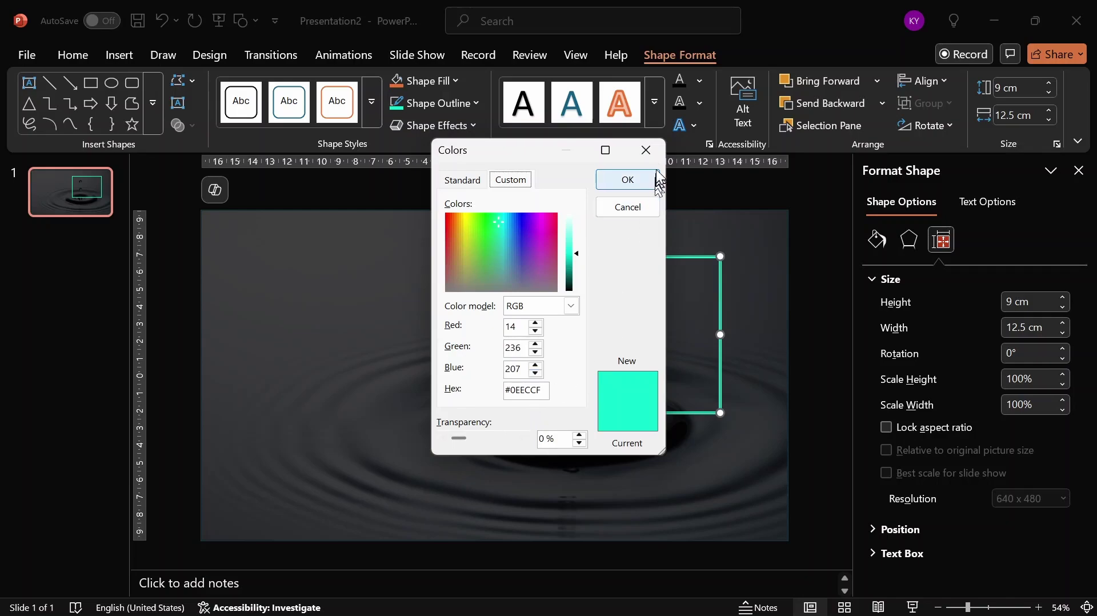
pyautogui.click(645, 150)
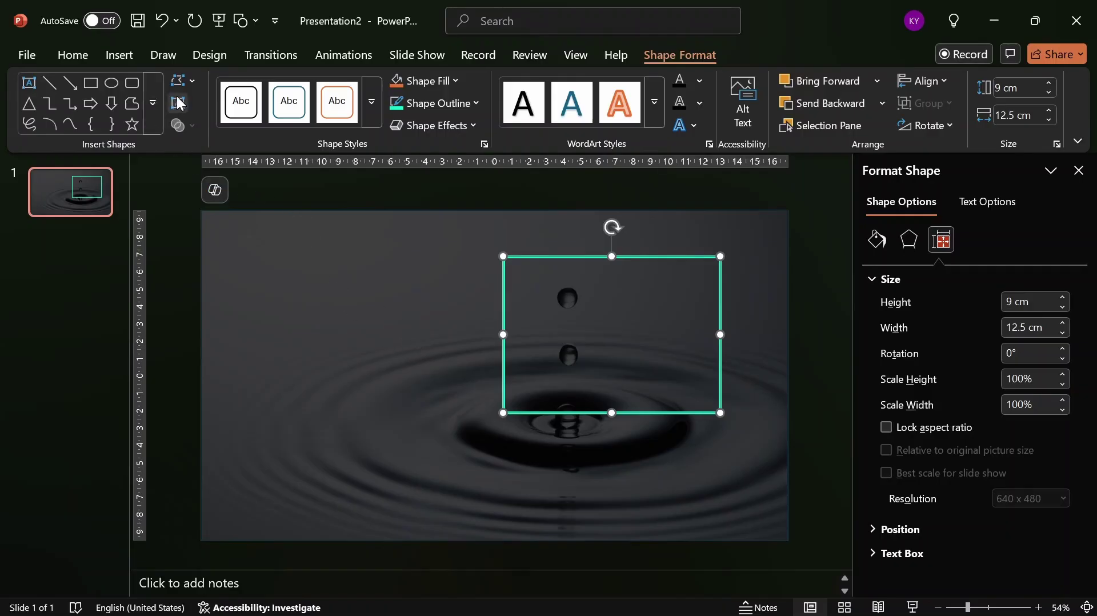
# Add a text box about 5.9 cm wide on the slide's left half reading "Innovation", "Consulting" and "Presentation" on three lines.
pyautogui.click(29, 83)
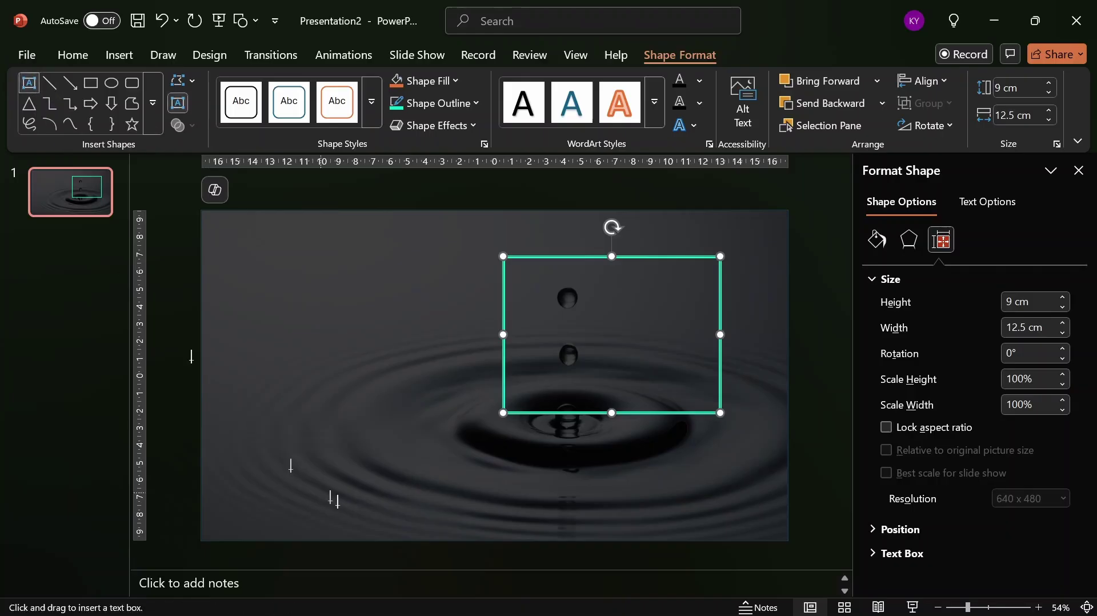
pyautogui.moveTo(292, 292); pyautogui.dragTo(394, 387)
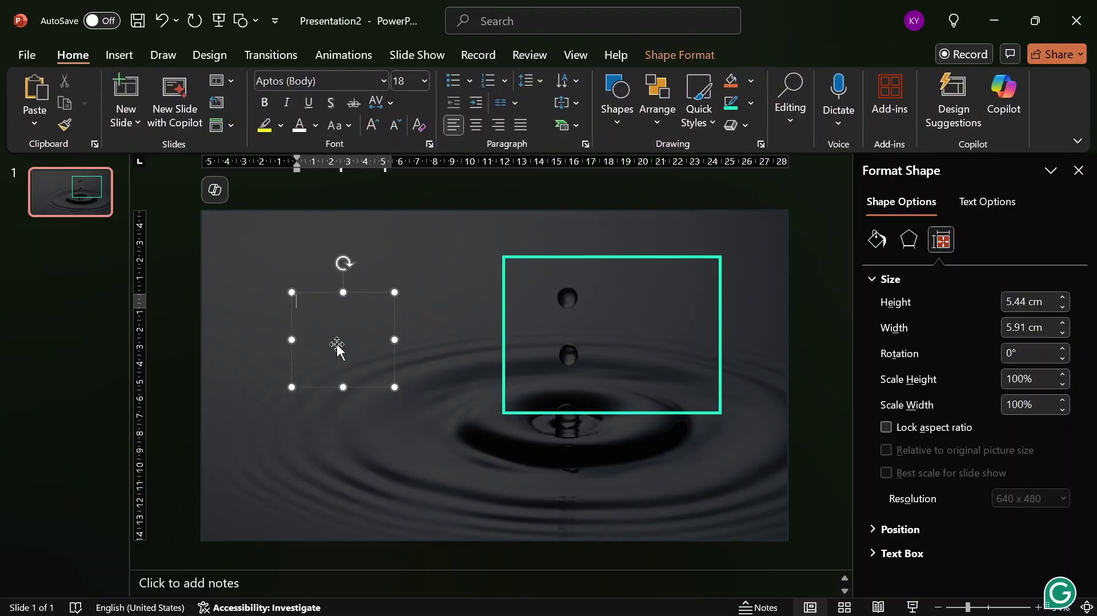
pyautogui.write('In')
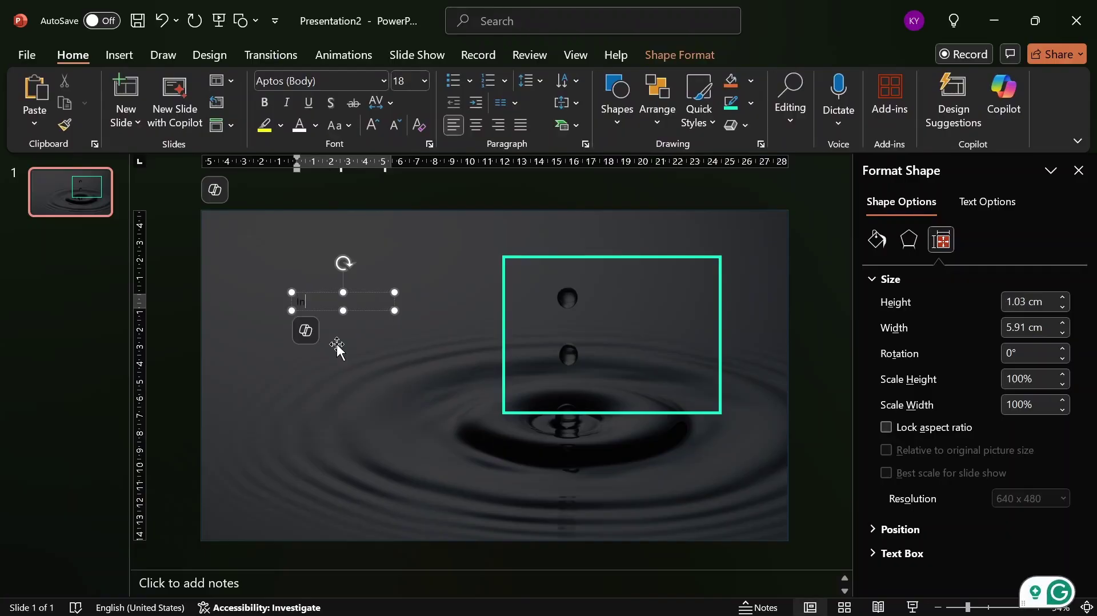
pyautogui.write('novat')
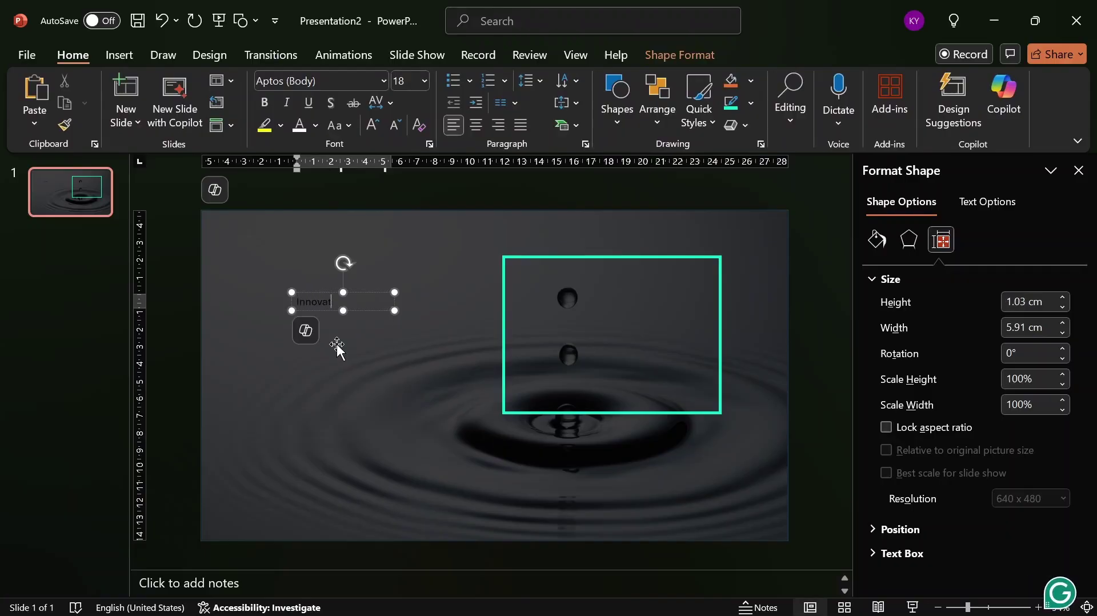
pyautogui.write('ion')
pyautogui.press('Return')
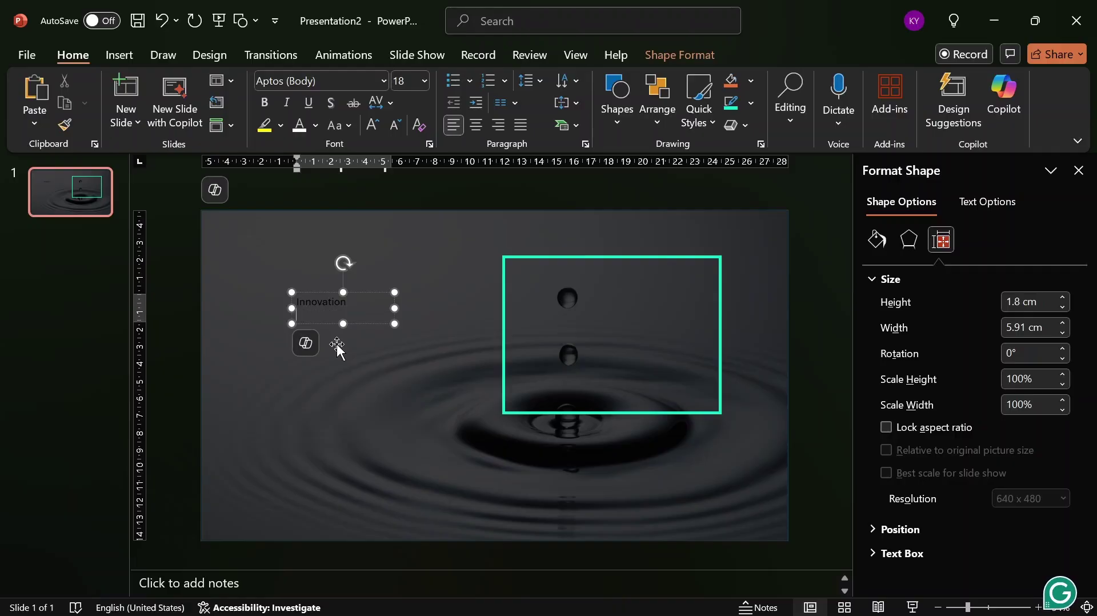
pyautogui.write('Co')
pyautogui.write('nsulting')
pyautogui.press('Return')
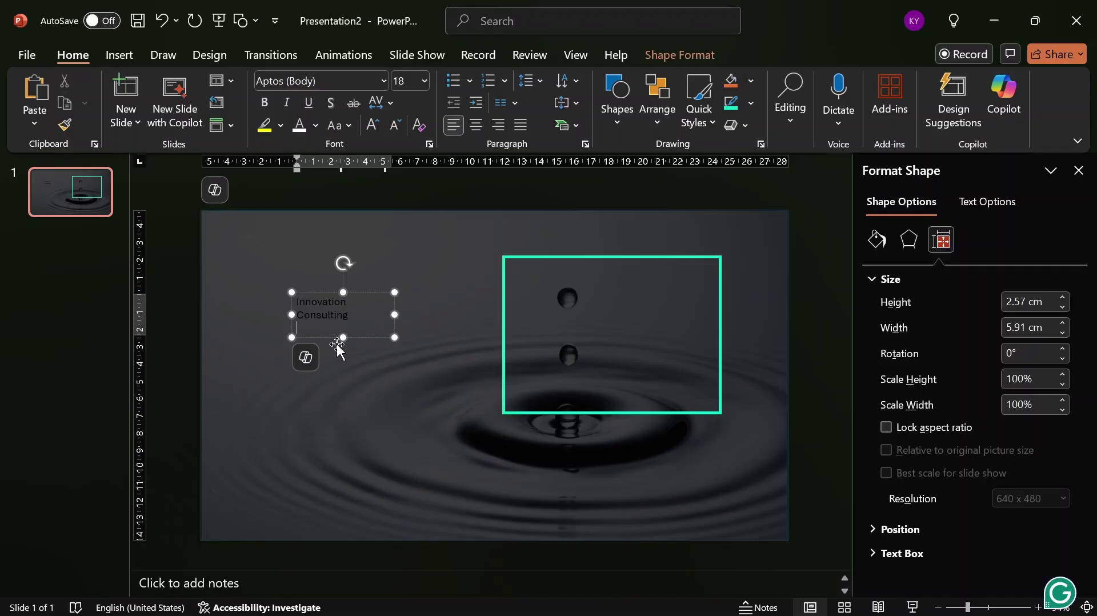
pyautogui.write('Presentation')
pyautogui.press('Escape')
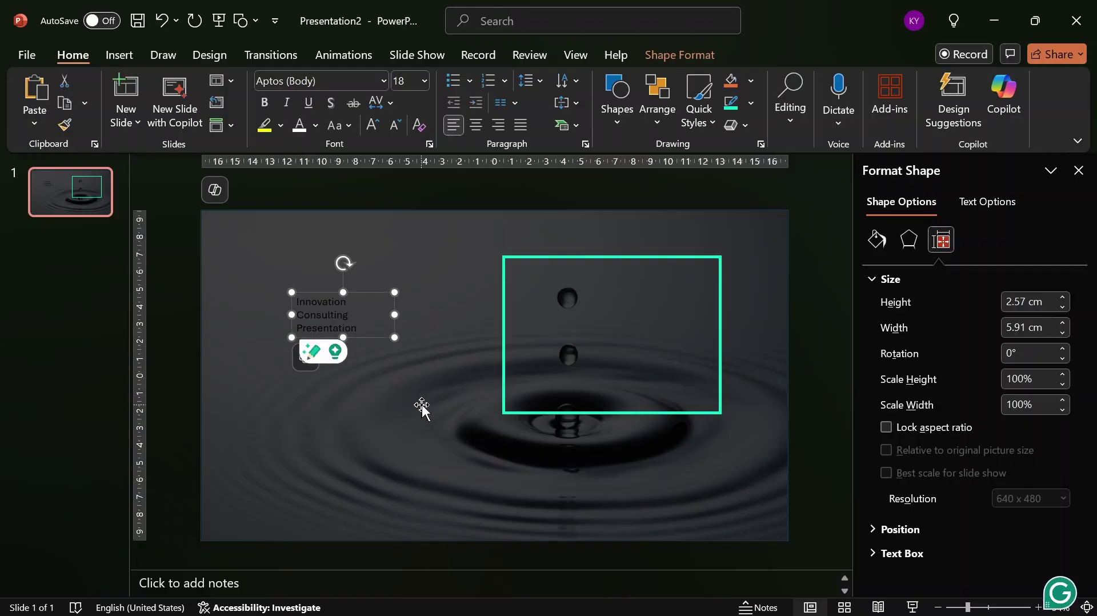
# Format the title text box in white Montserrat at 72 pt.
pyautogui.click(299, 128)
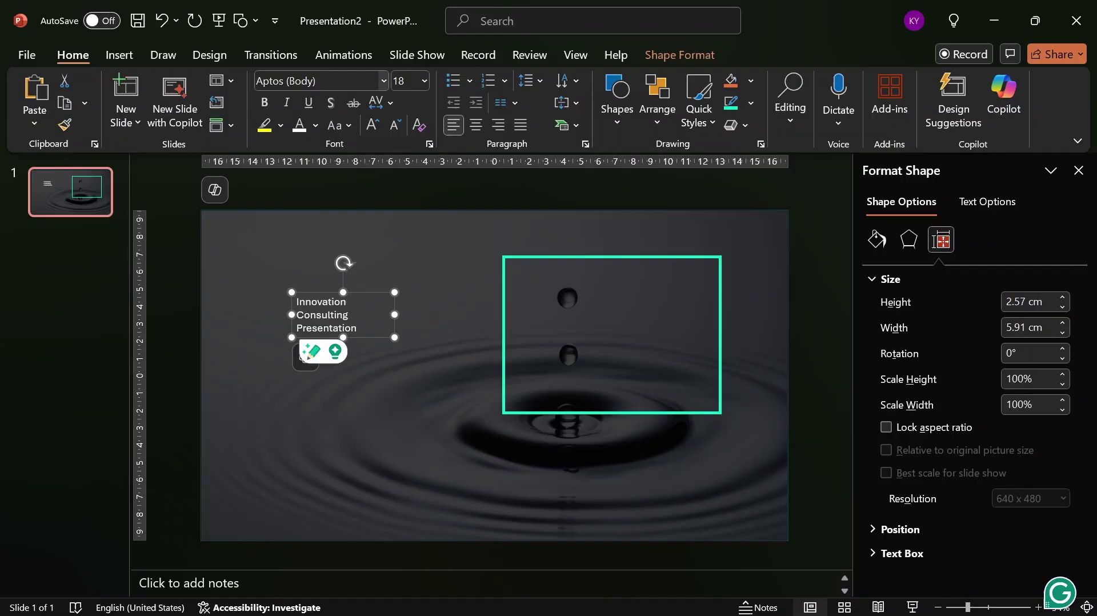
pyautogui.click(384, 79)
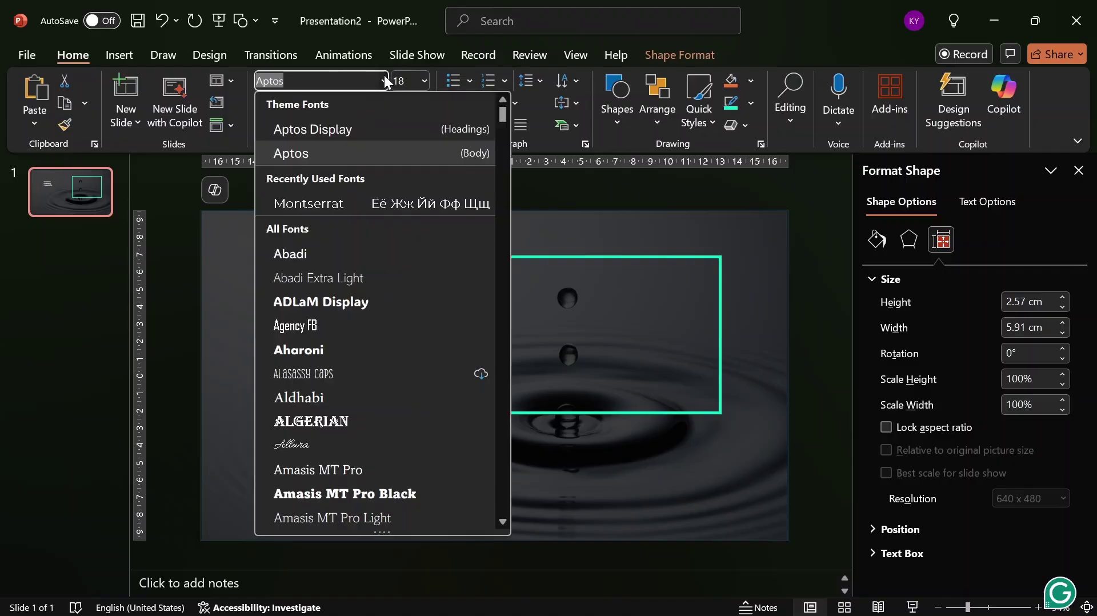
pyautogui.click(325, 204)
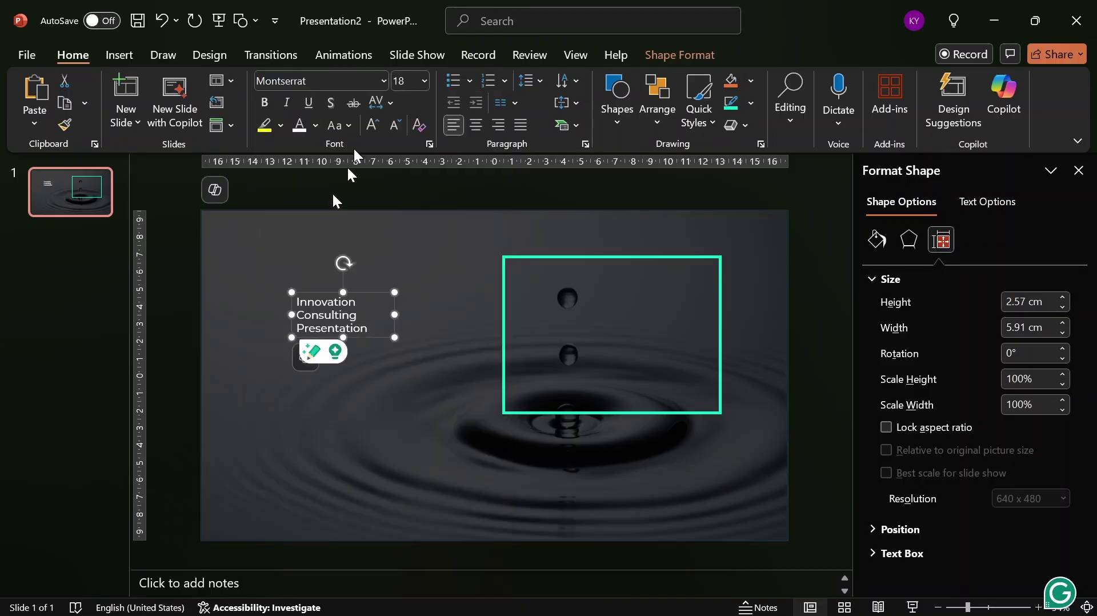
pyautogui.click(412, 82)
pyautogui.write('72')
pyautogui.press('Return')
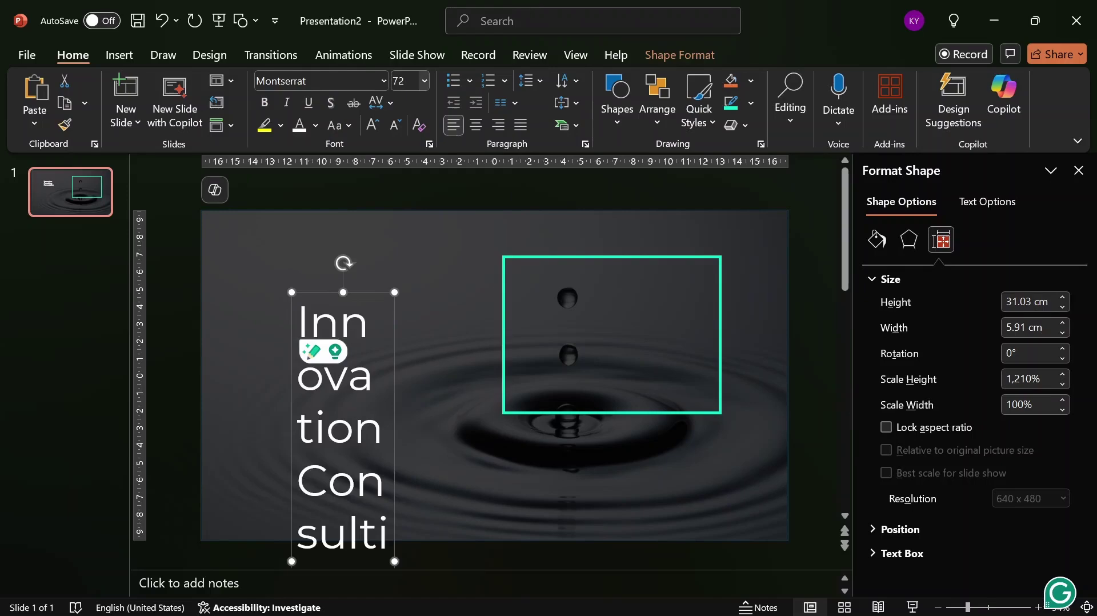
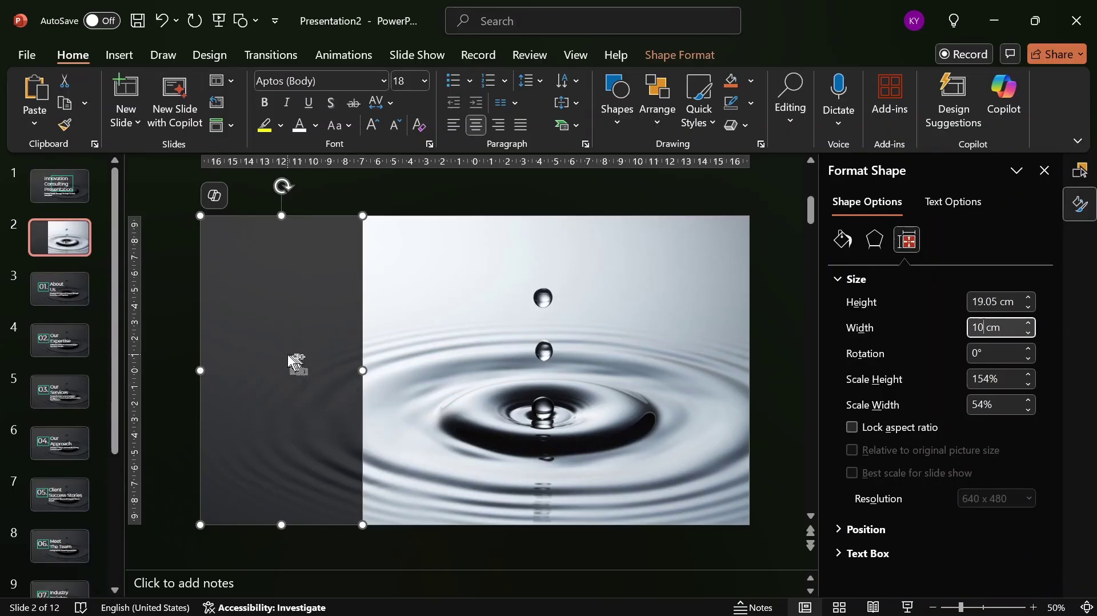
# Duplicate slide 2's dark overlay panel directly beside the original and widen the copy to about 23.9 cm, reaching the slide's right edge.
pyautogui.moveTo(292, 362); pyautogui.dragTo(448, 355)
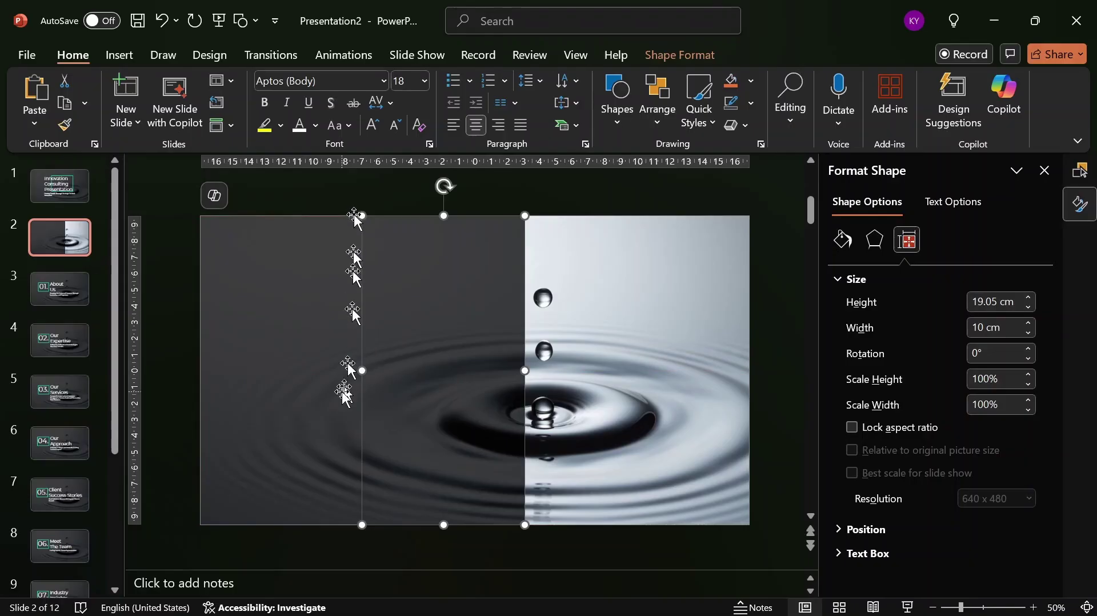
pyautogui.hotkey('ctrl', 'z')
pyautogui.hotkey('ctrl', 'y')
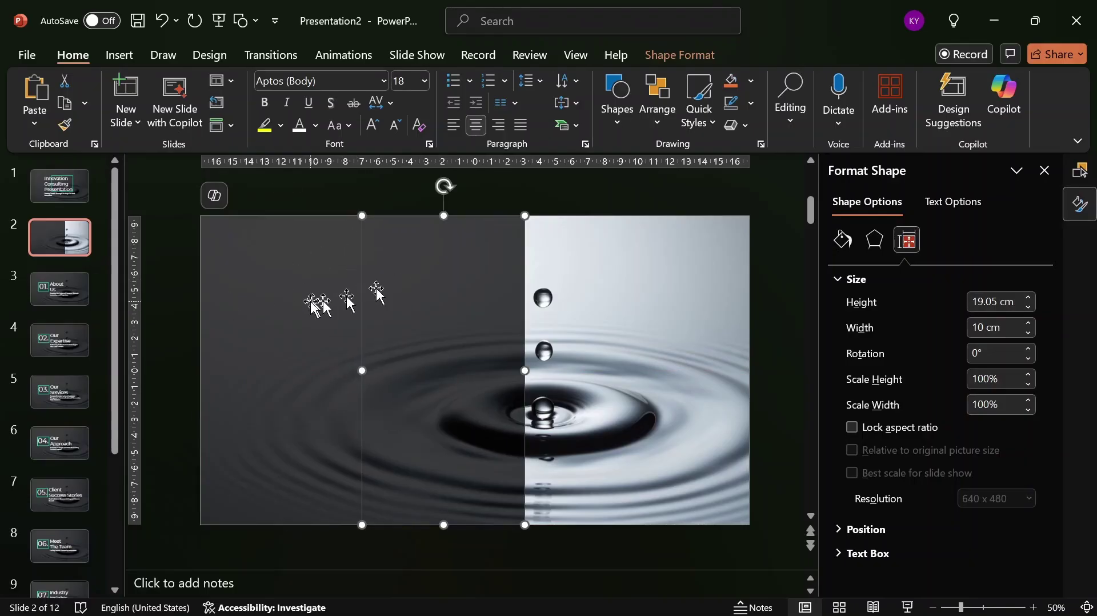
pyautogui.hotkey('ctrl', 'z')
pyautogui.hotkey('ctrl', 'y')
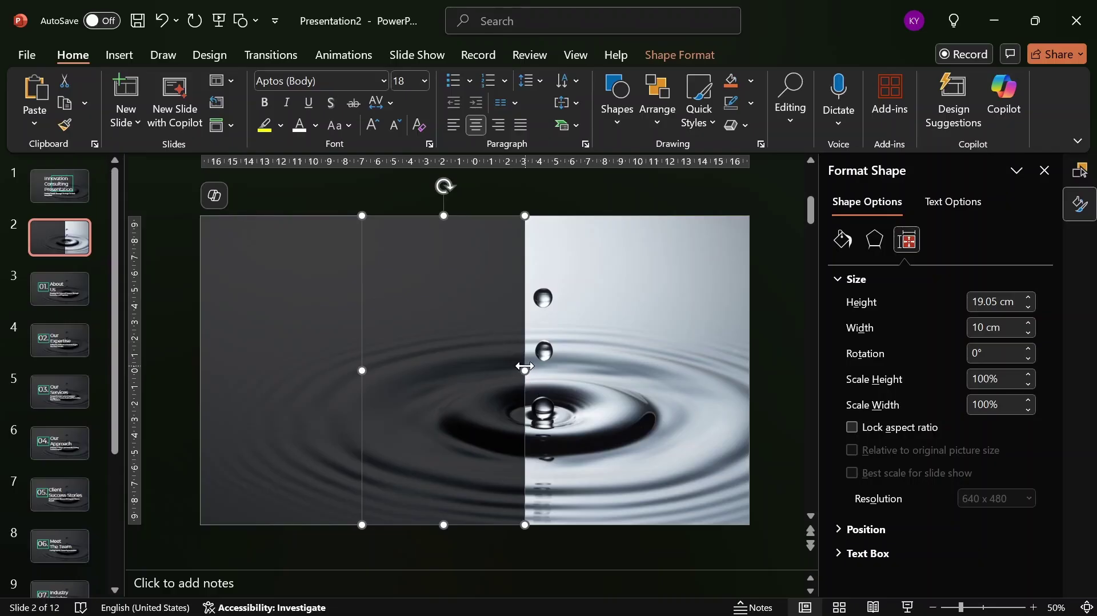
pyautogui.moveTo(525, 368); pyautogui.dragTo(750, 359)
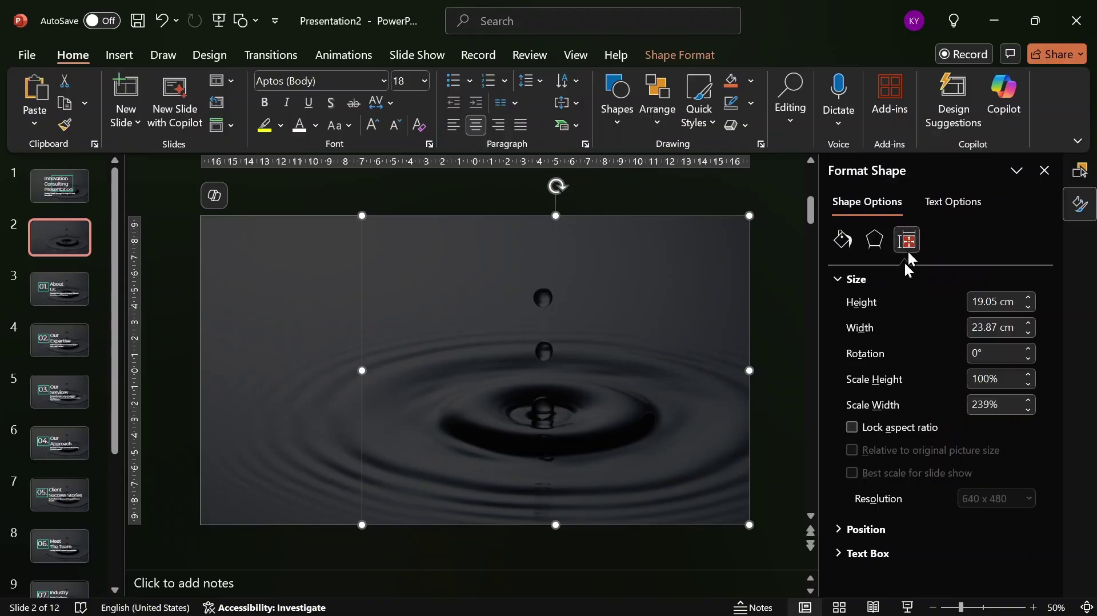
# Set the wide panel's fill transparency to 0% and its fill colour to white.
pyautogui.click(845, 243)
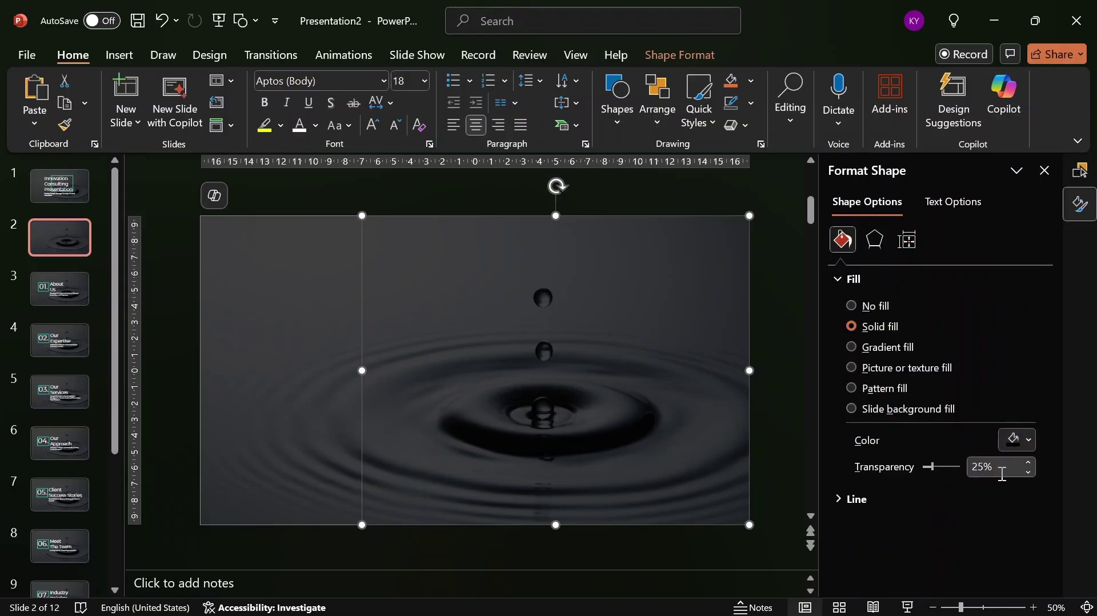
pyautogui.click(1002, 473)
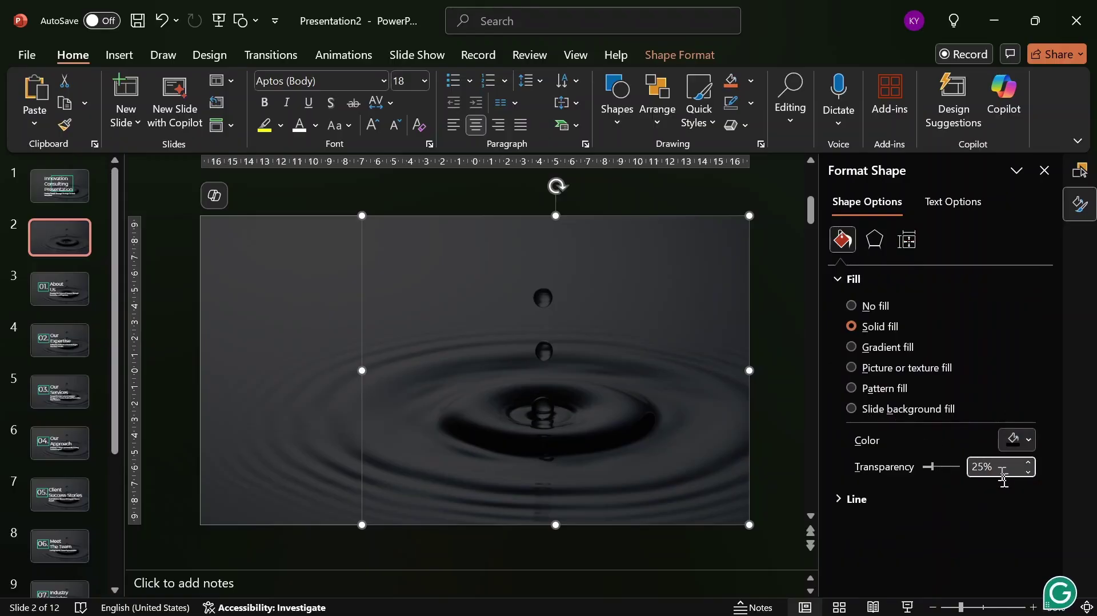
pyautogui.press('BackSpace')
pyautogui.press('BackSpace')
pyautogui.write('0')
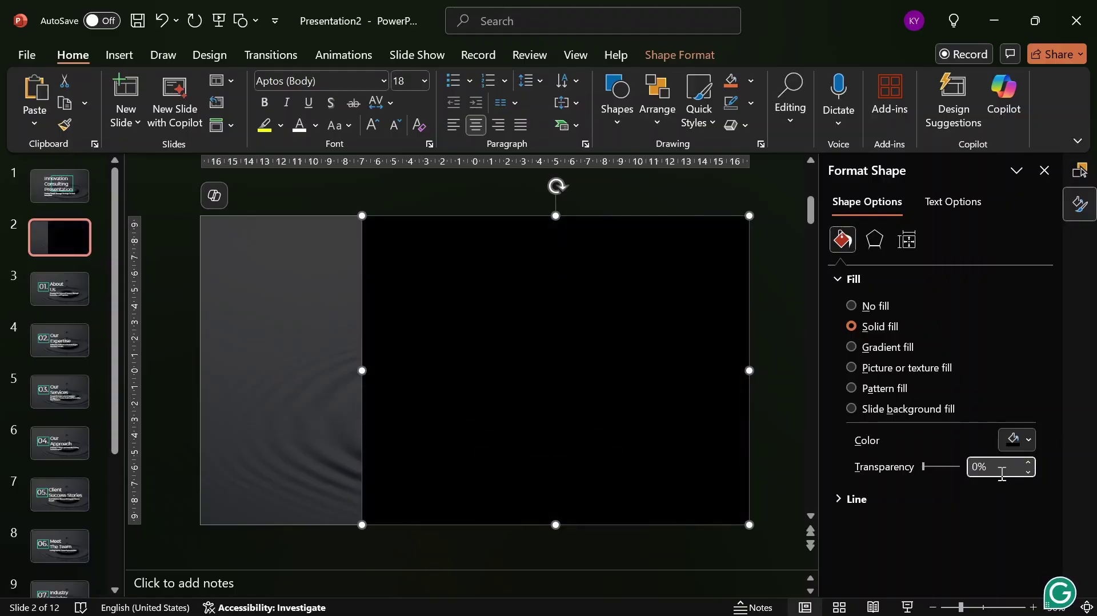
pyautogui.click(1024, 449)
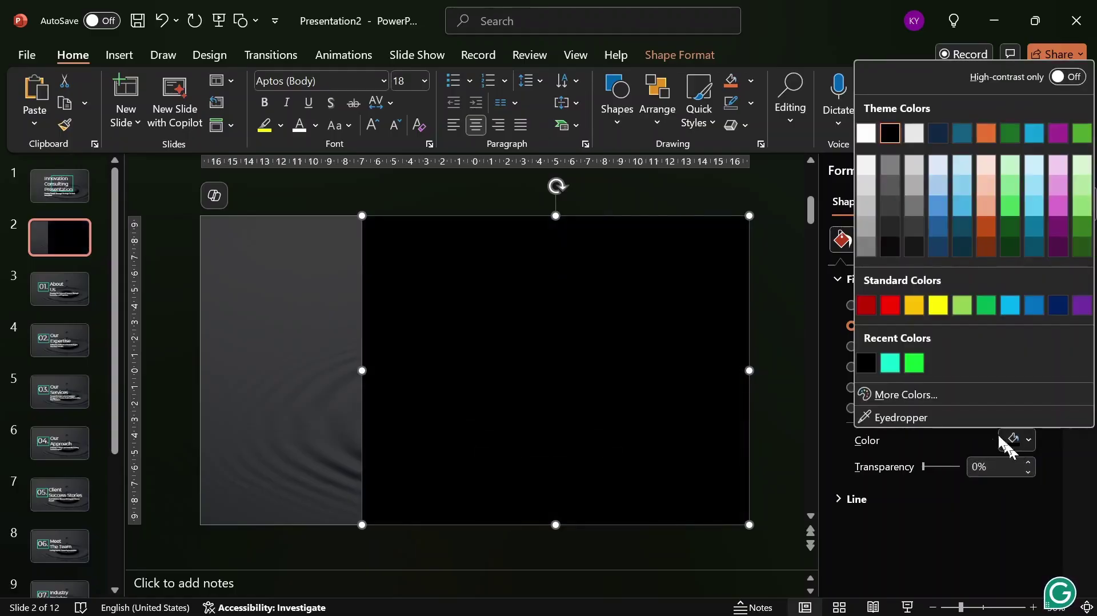
pyautogui.click(868, 138)
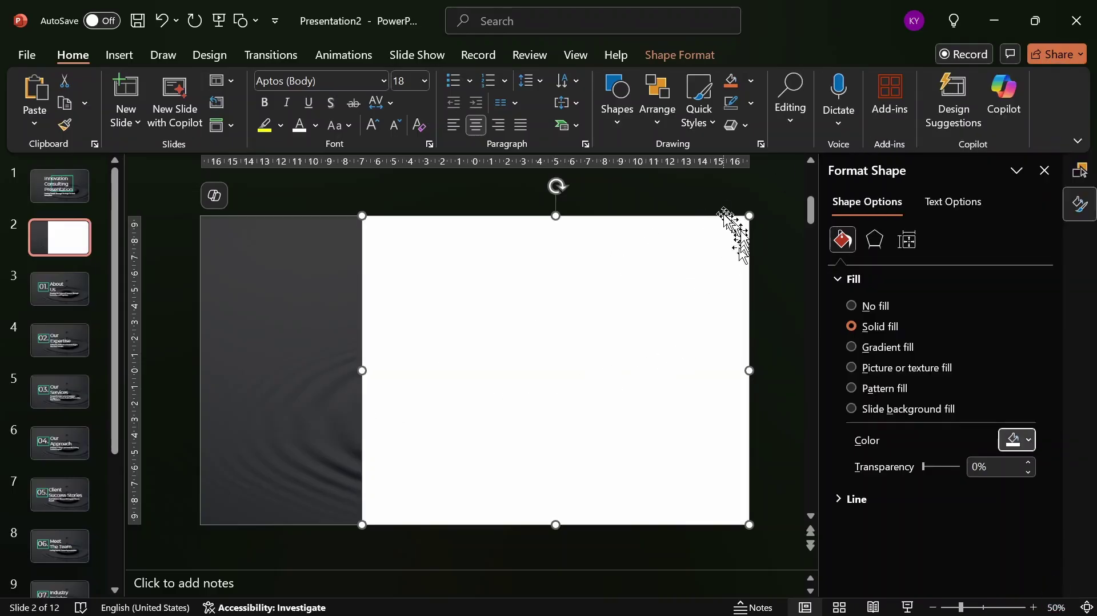
pyautogui.click(709, 194)
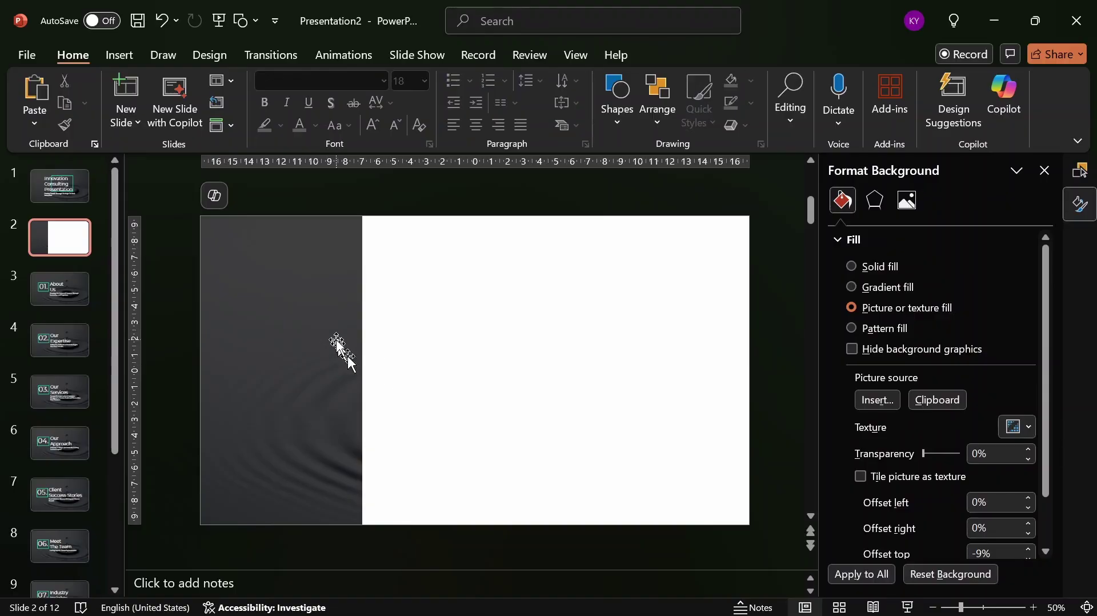
# Insert a text box reading "Contents" on the narrow dark panel, around mid-height of slide 2.
pyautogui.click(121, 56)
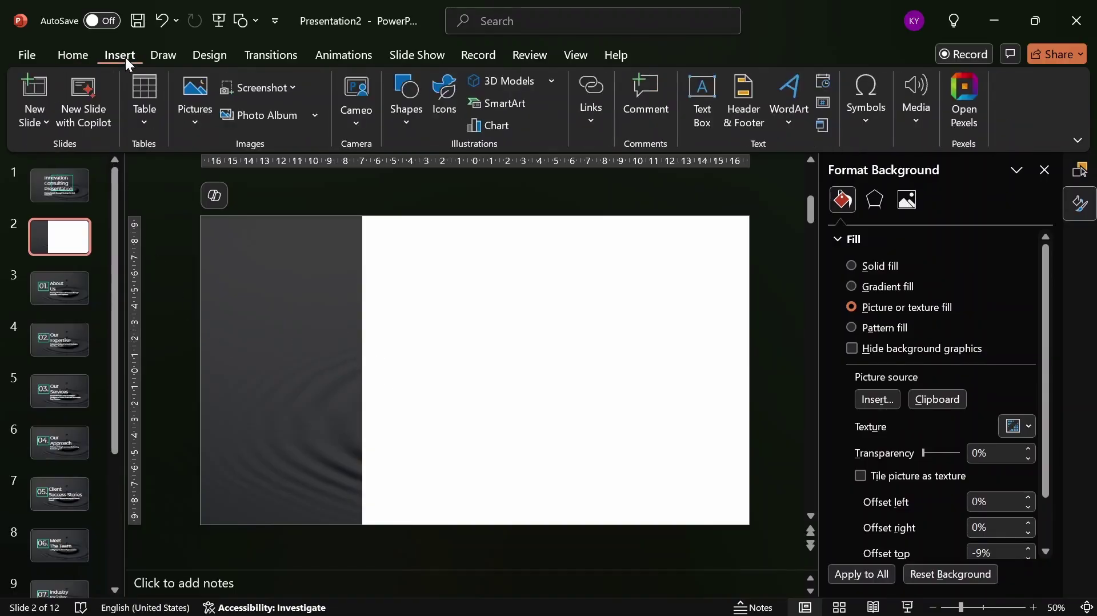
pyautogui.click(702, 92)
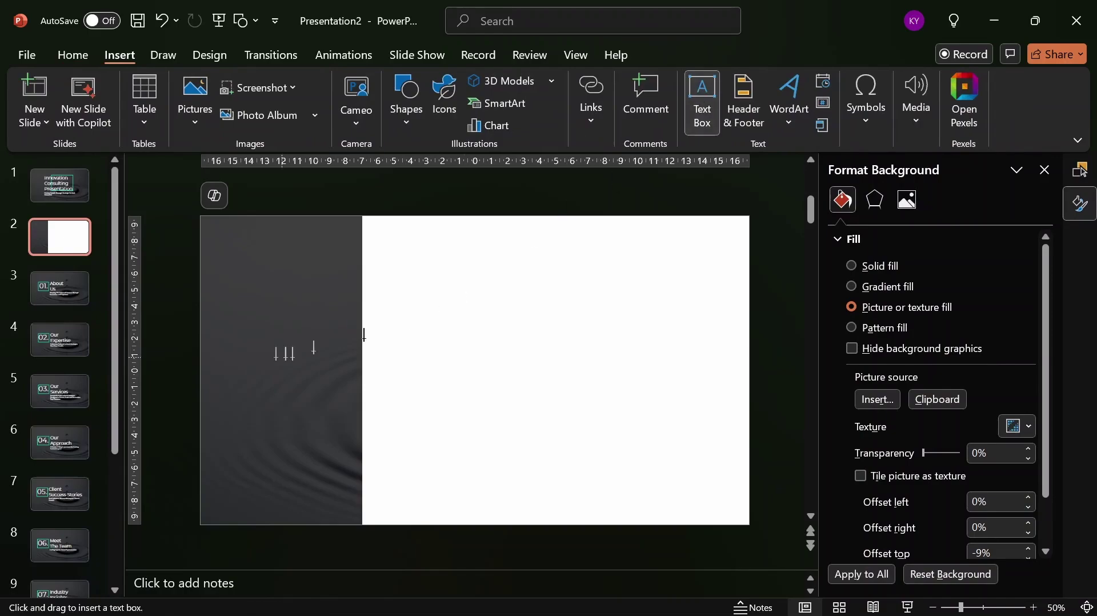
pyautogui.moveTo(219, 347); pyautogui.dragTo(328, 381)
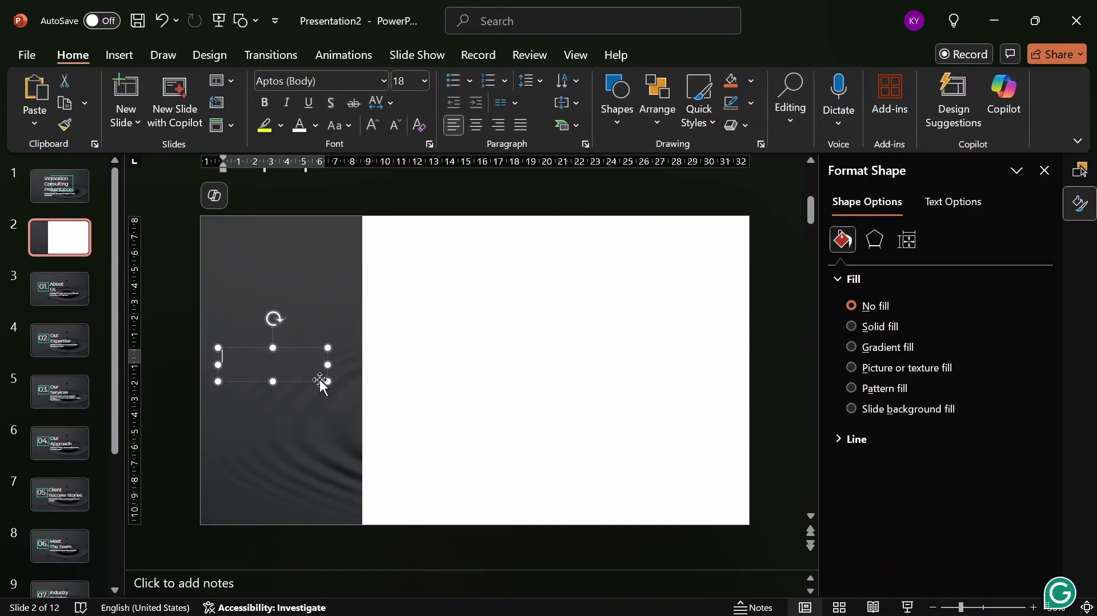
pyautogui.write('c')
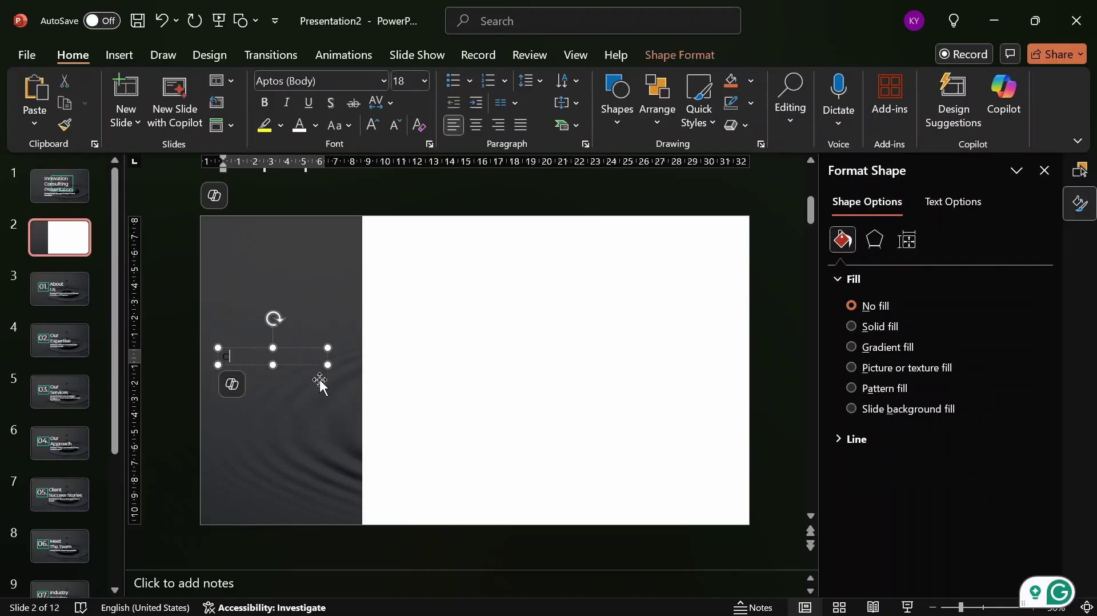
pyautogui.write('onter')
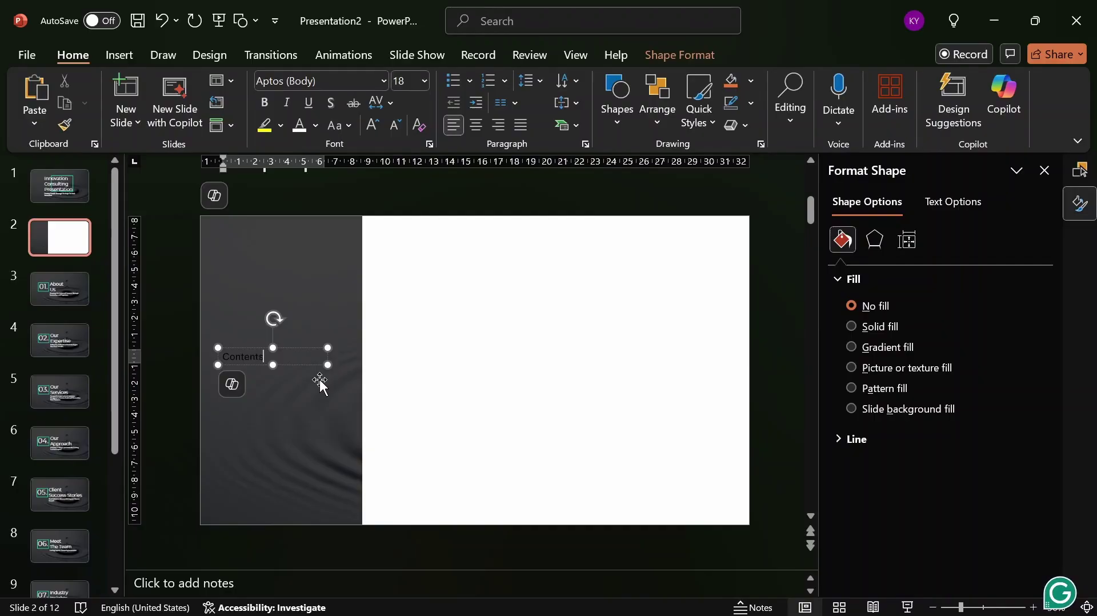
pyautogui.press('Escape')
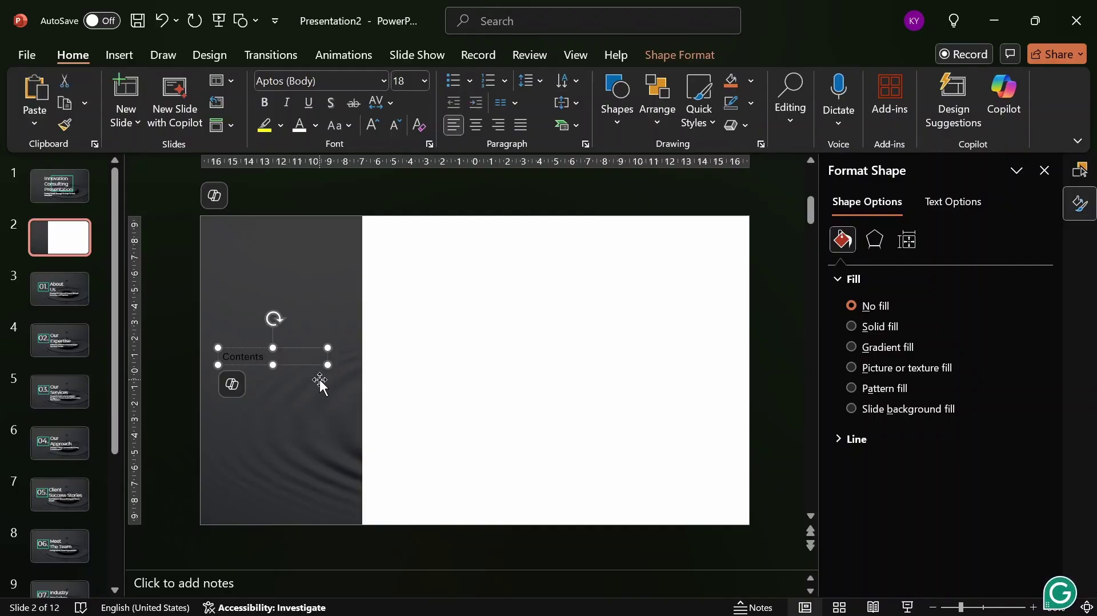
# Format the "Contents" text in white Montserrat at 44 pt and widen its box so the word fits on one line.
pyautogui.click(299, 125)
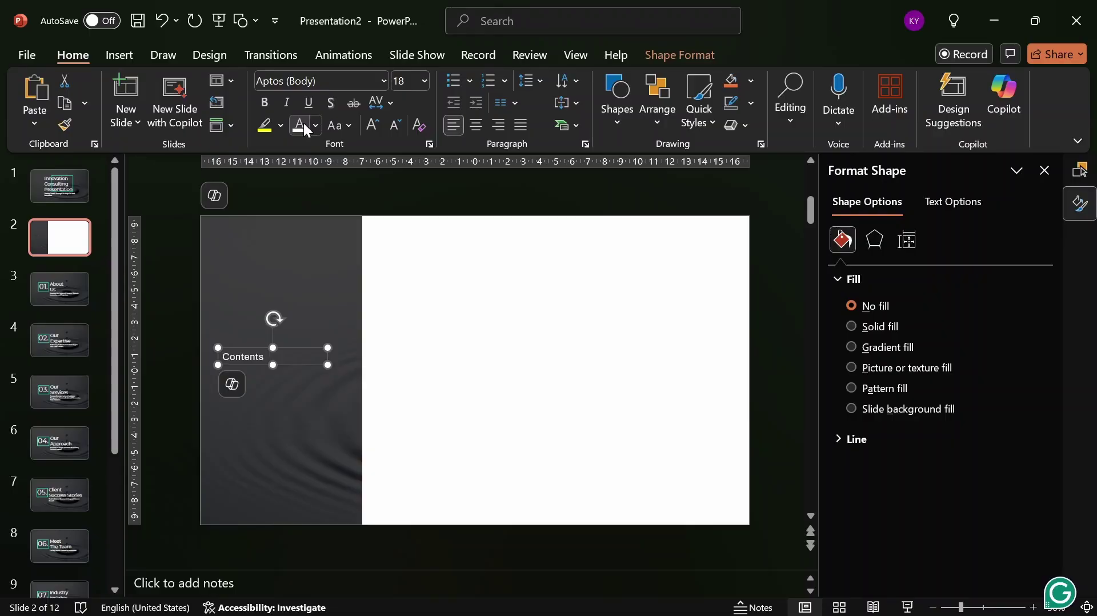
pyautogui.click(384, 80)
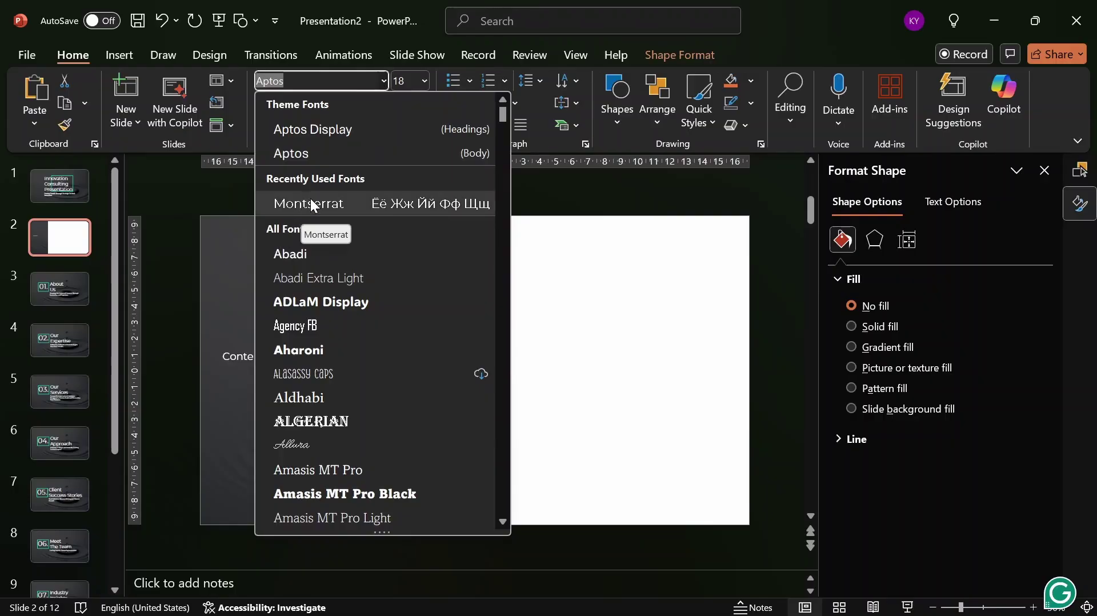
pyautogui.click(350, 200)
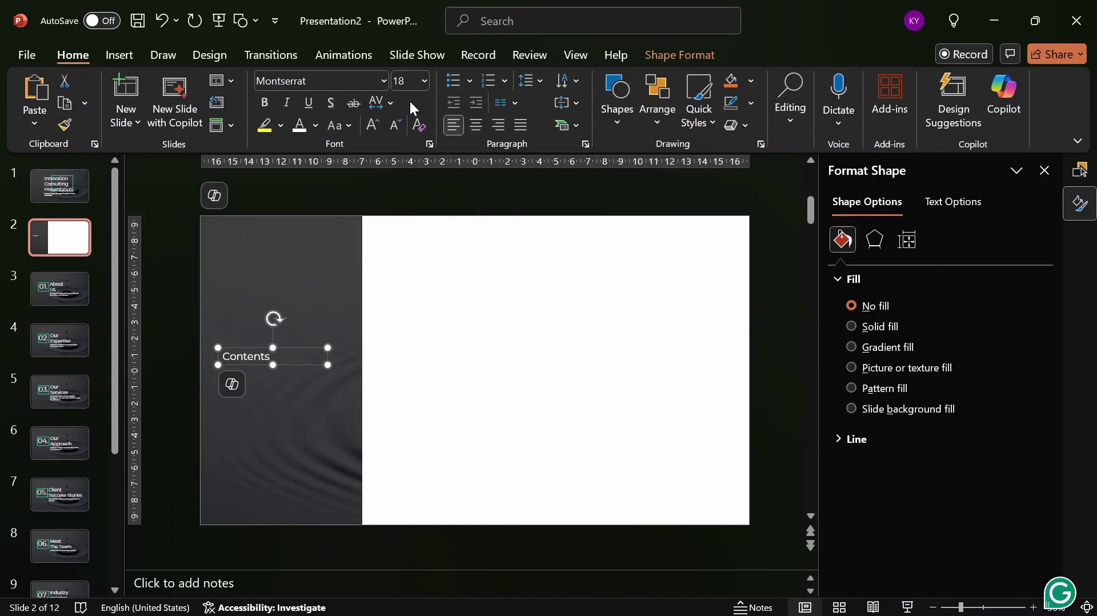
pyautogui.click(403, 81)
pyautogui.press('Return')
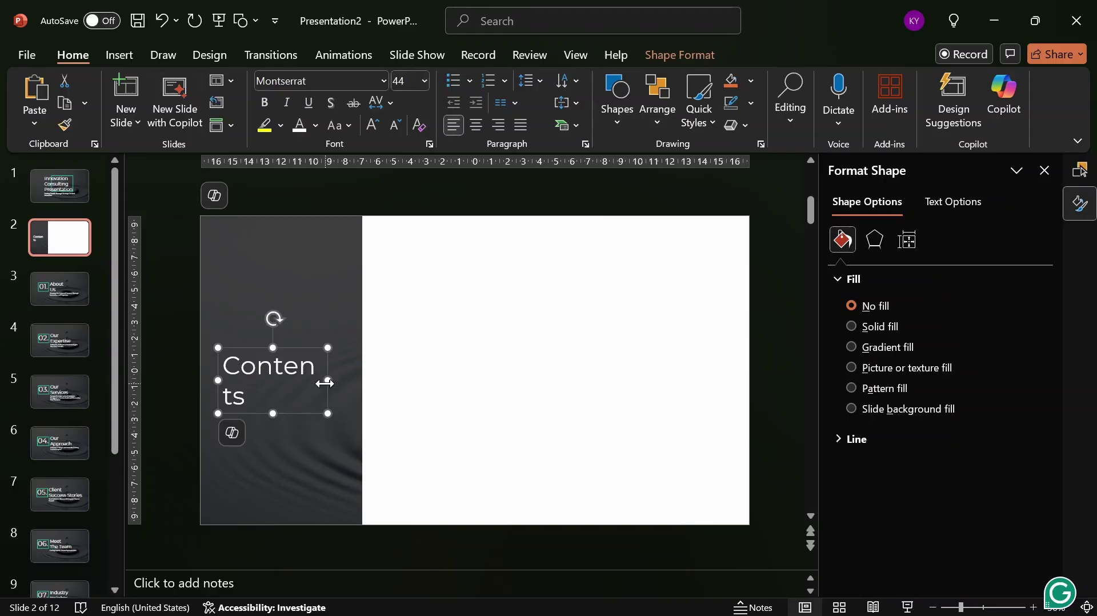
pyautogui.moveTo(326, 383); pyautogui.dragTo(343, 384)
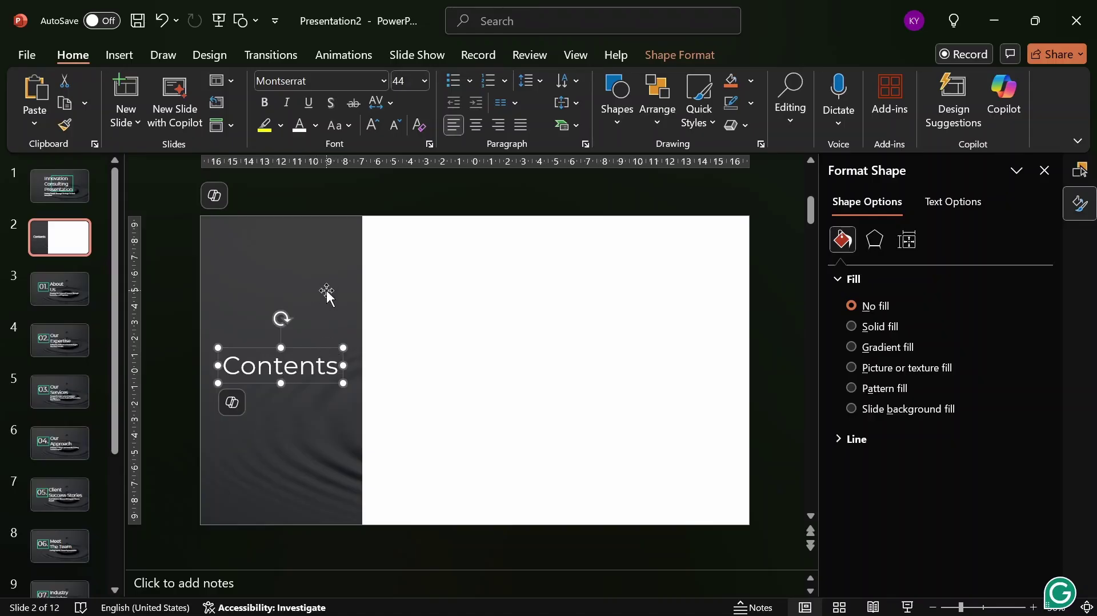
pyautogui.click(324, 334)
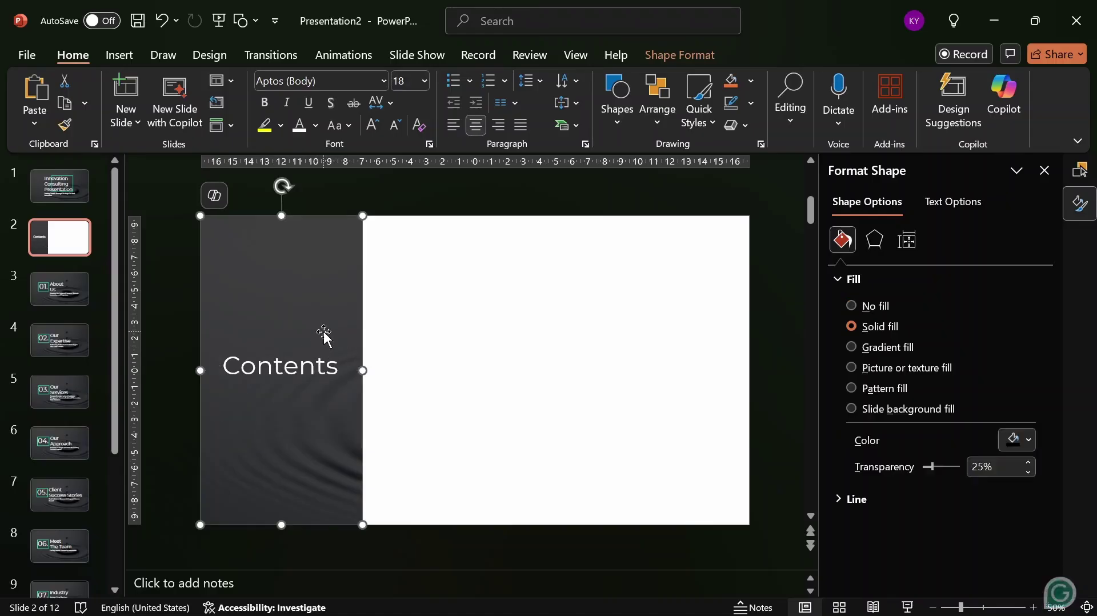
pyautogui.keyDown('shift'); pyautogui.click(311, 372); pyautogui.keyUp('shift')
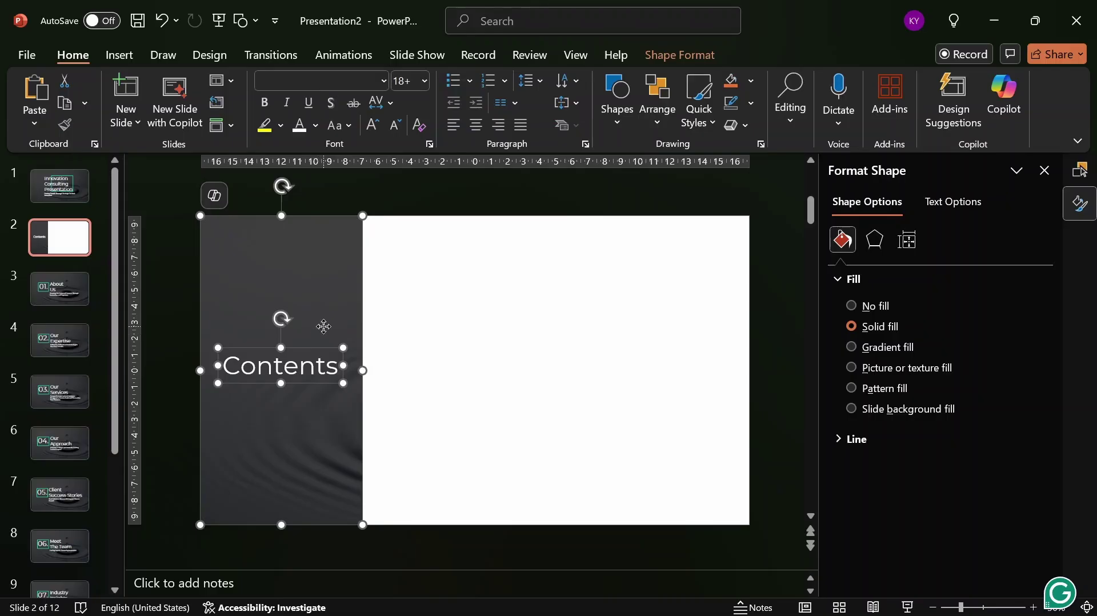
pyautogui.press('Escape')
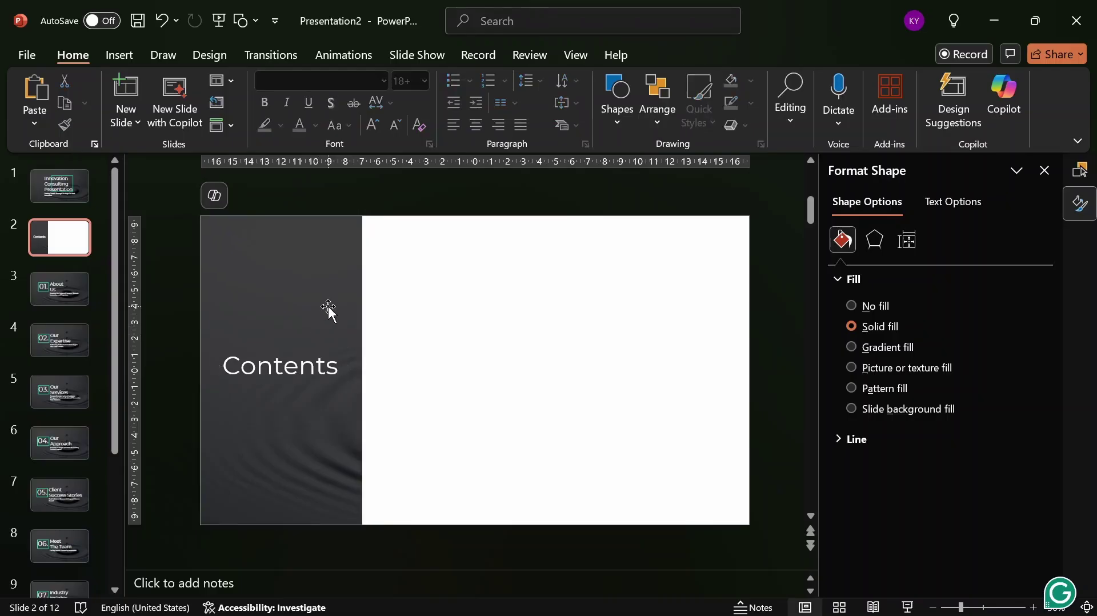
# Align the "Contents" text box to the centre and middle of the narrow dark panel.
pyautogui.click(326, 312)
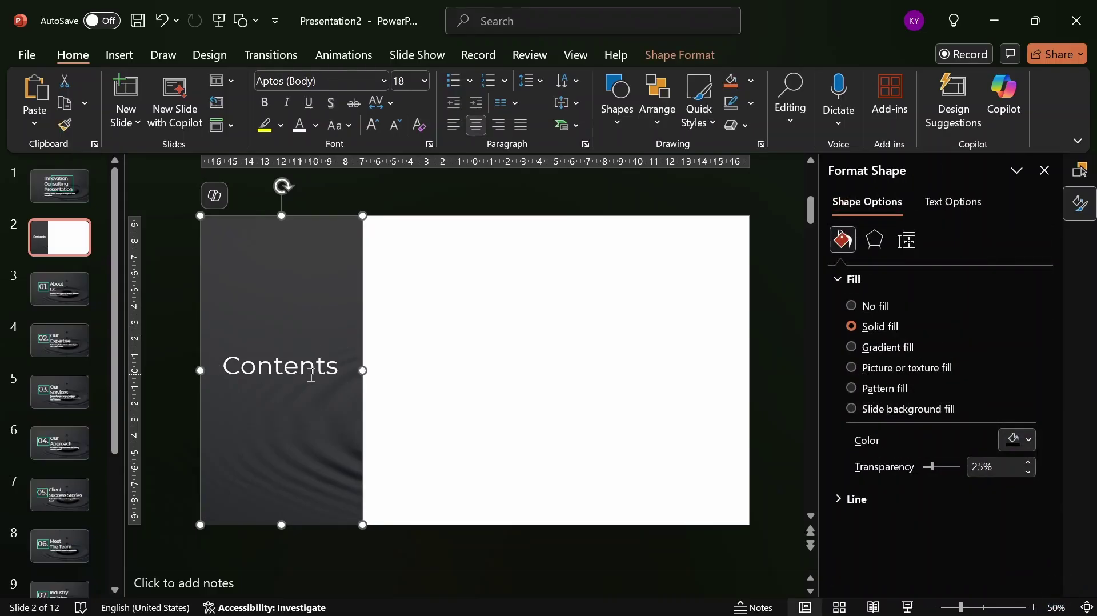
pyautogui.keyDown('shift'); pyautogui.click(311, 374); pyautogui.keyUp('shift')
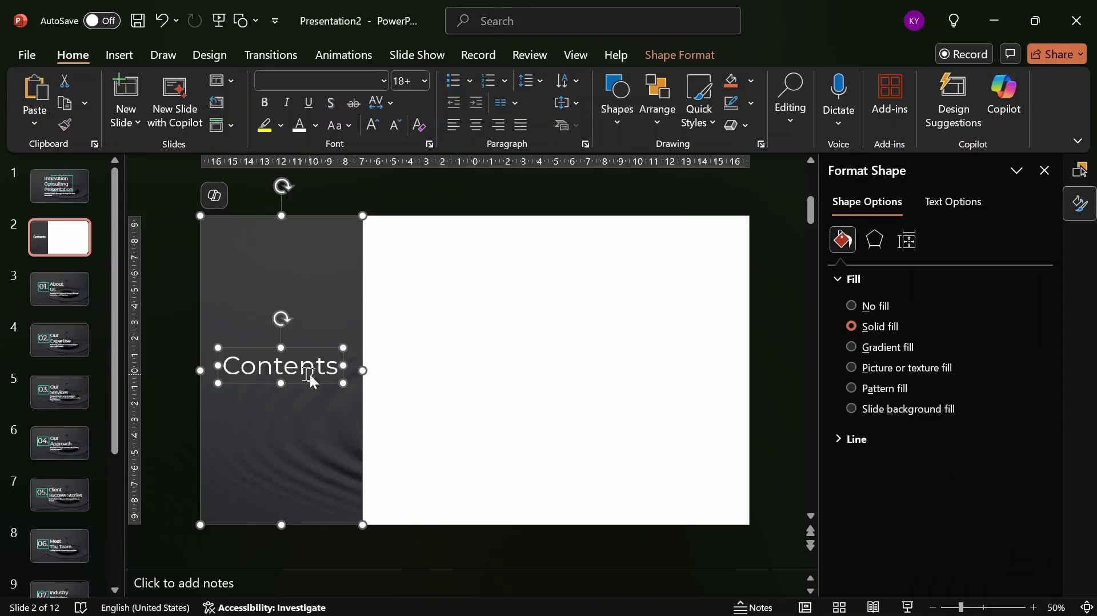
pyautogui.click(664, 133)
pyautogui.moveTo(708, 405)
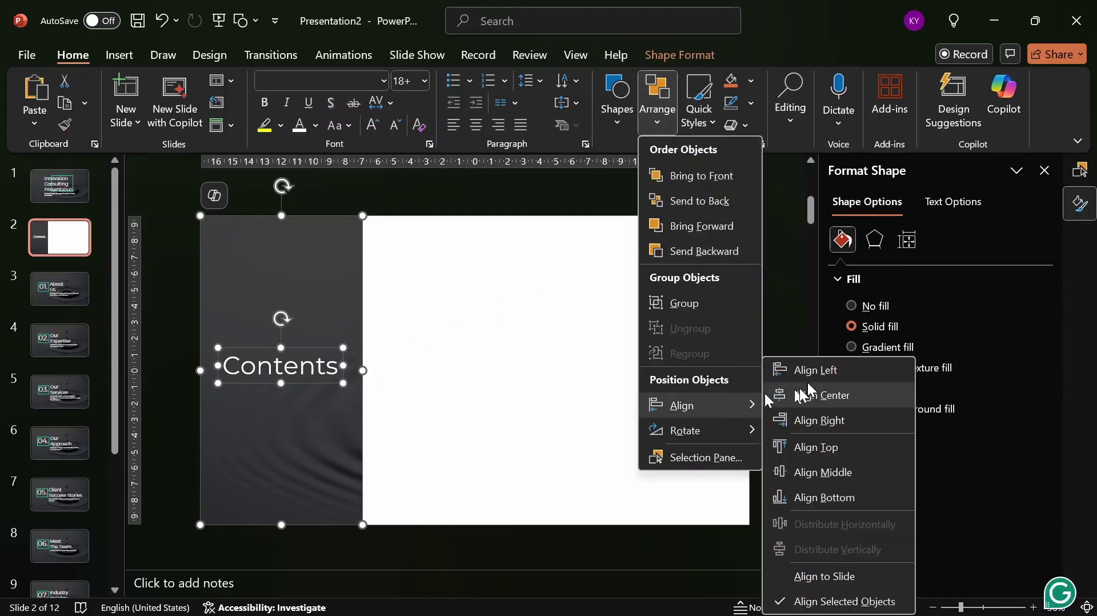
pyautogui.click(814, 394)
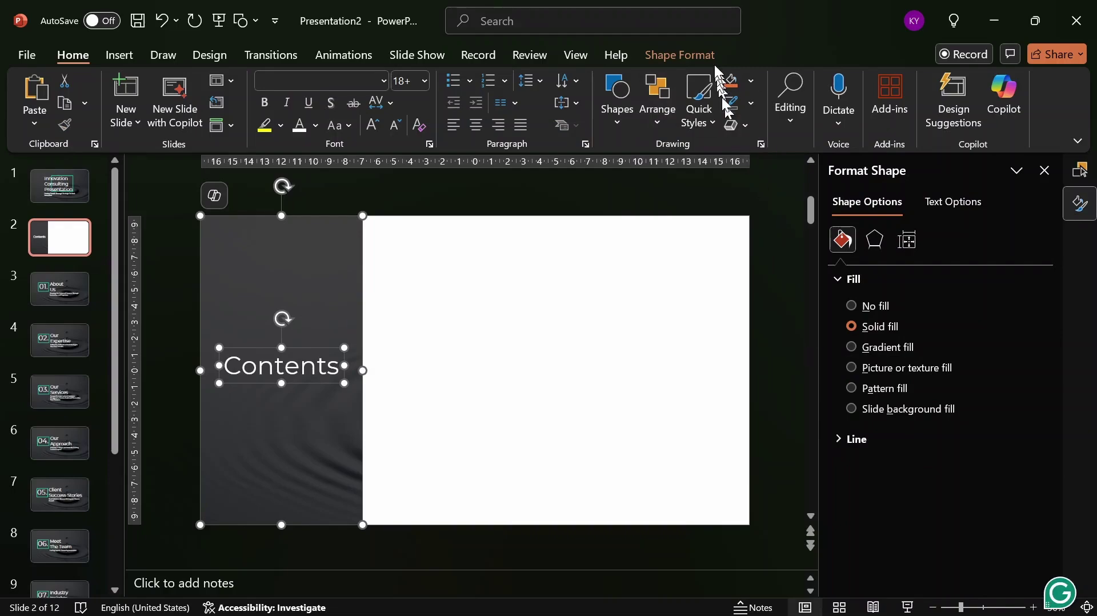
pyautogui.click(656, 114)
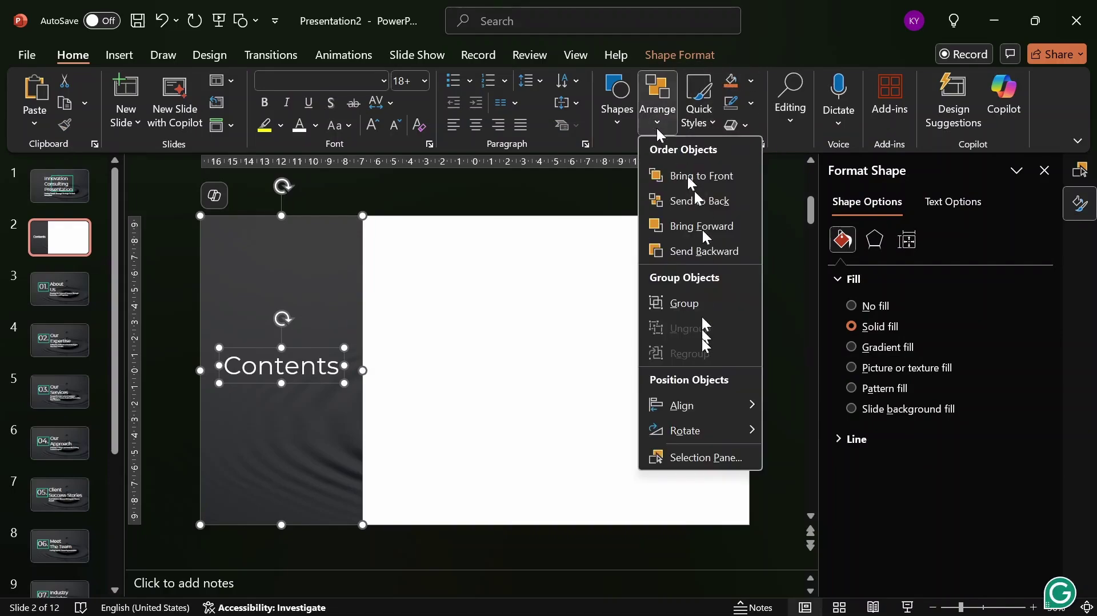
pyautogui.moveTo(738, 407)
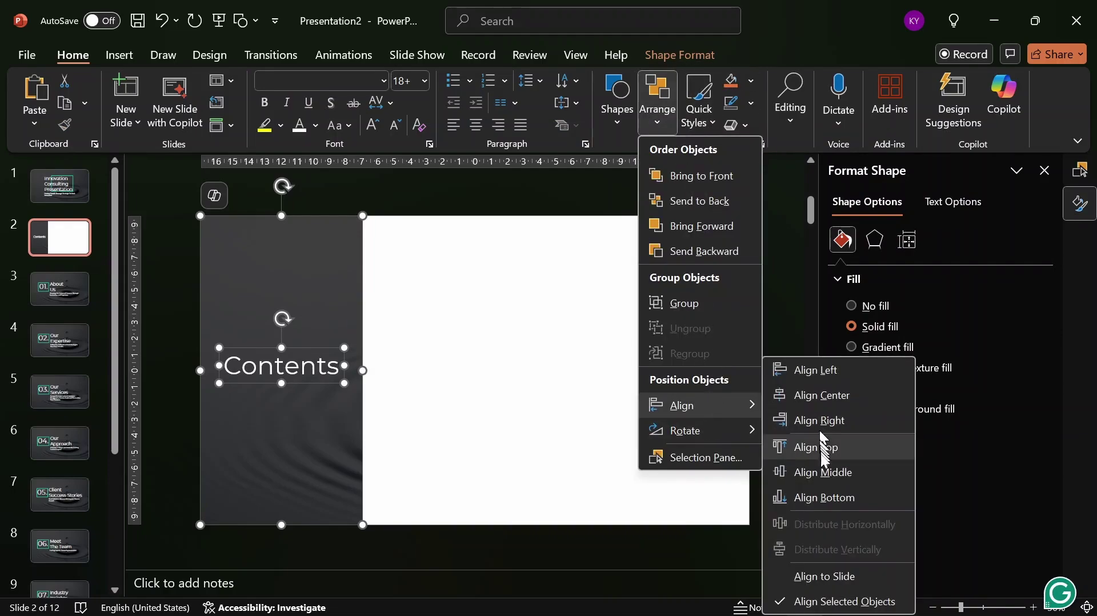
pyautogui.click(825, 472)
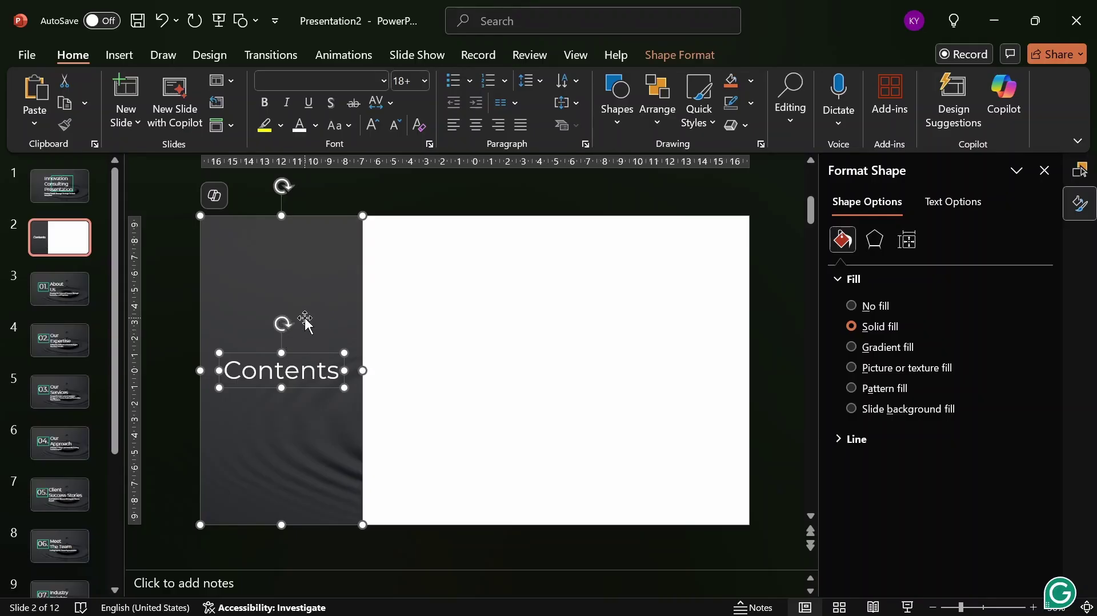
pyautogui.press('Escape')
# Try rotating the "Contents" text box 90° counterclockwise and enlarging its text to 80 pt.
pyautogui.click(277, 371)
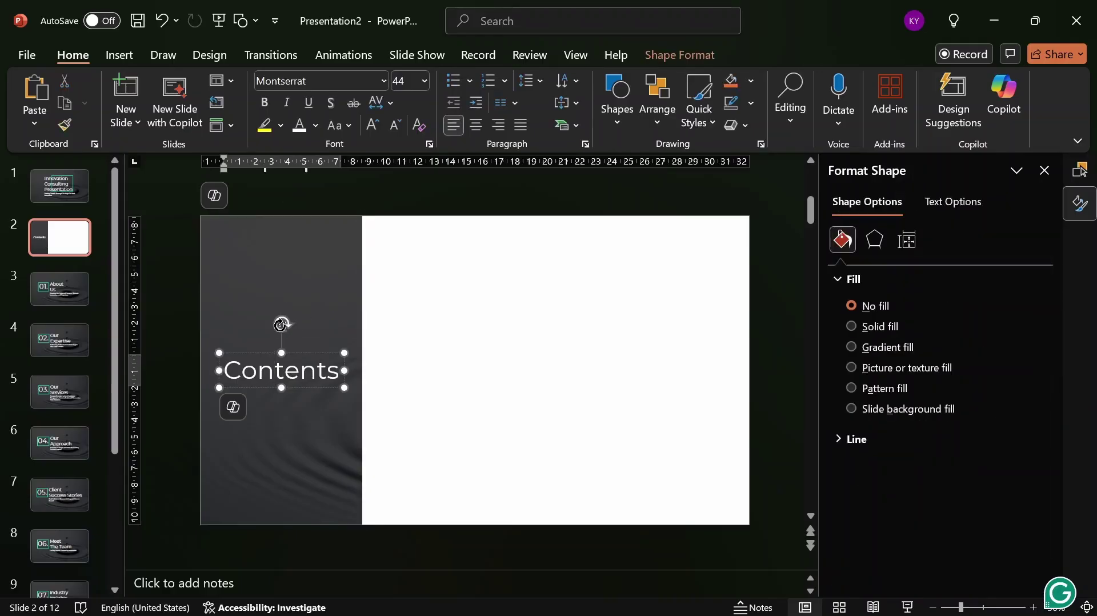
pyautogui.moveTo(280, 325); pyautogui.dragTo(238, 372)
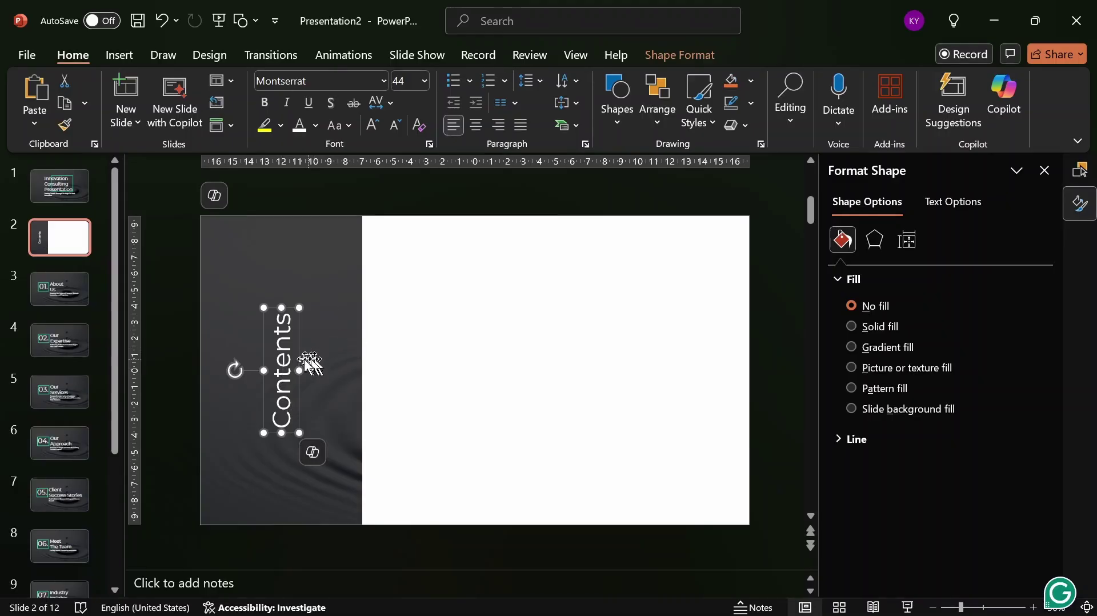
pyautogui.doubleClick(286, 352)
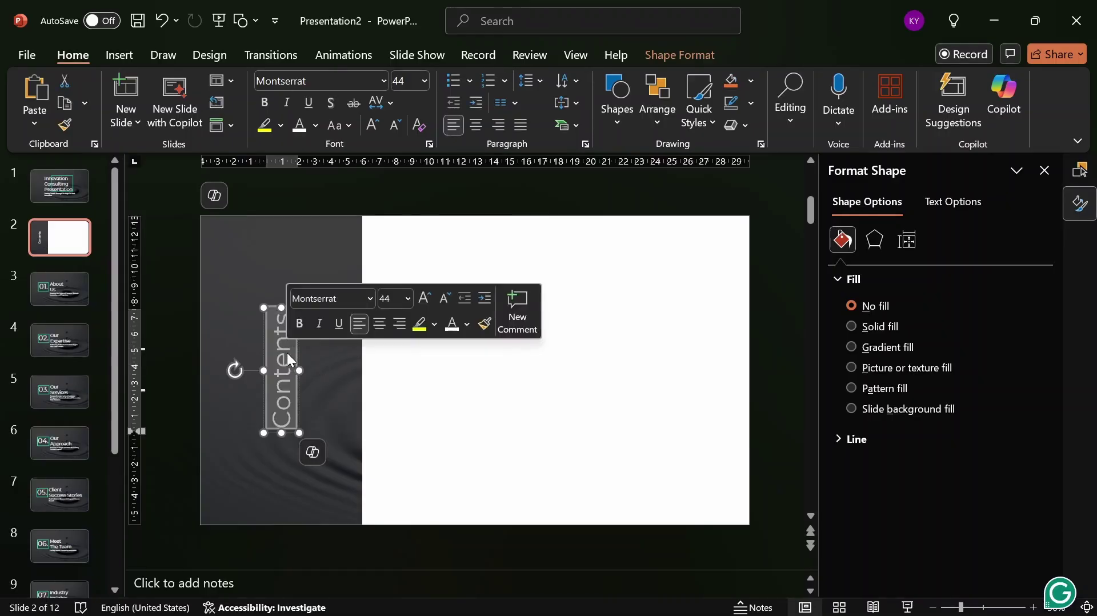
pyautogui.click(408, 298)
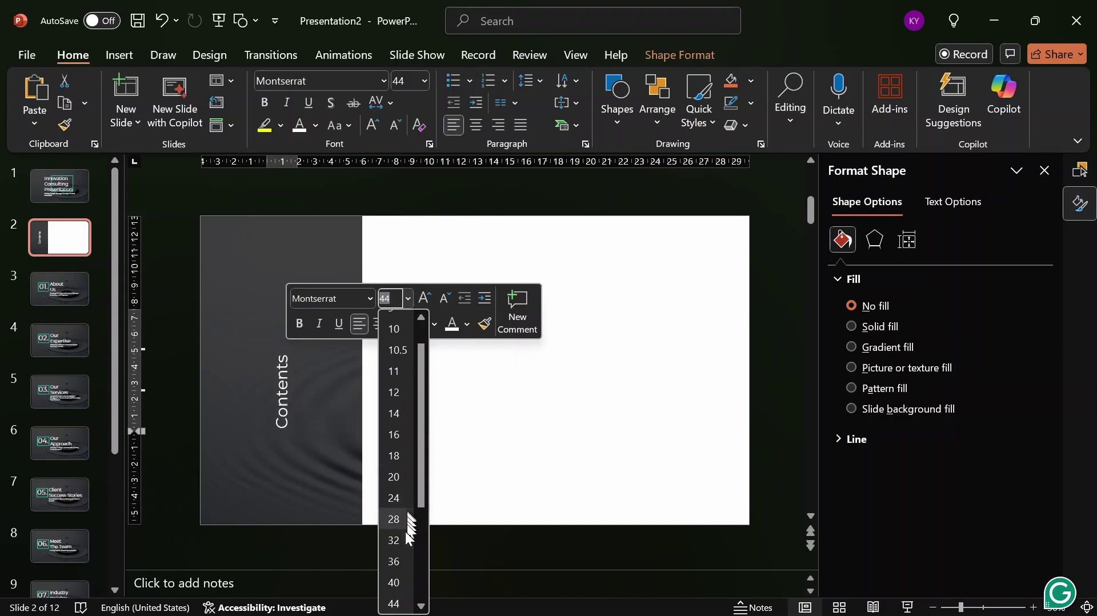
pyautogui.scroll(-3, 416, 600)
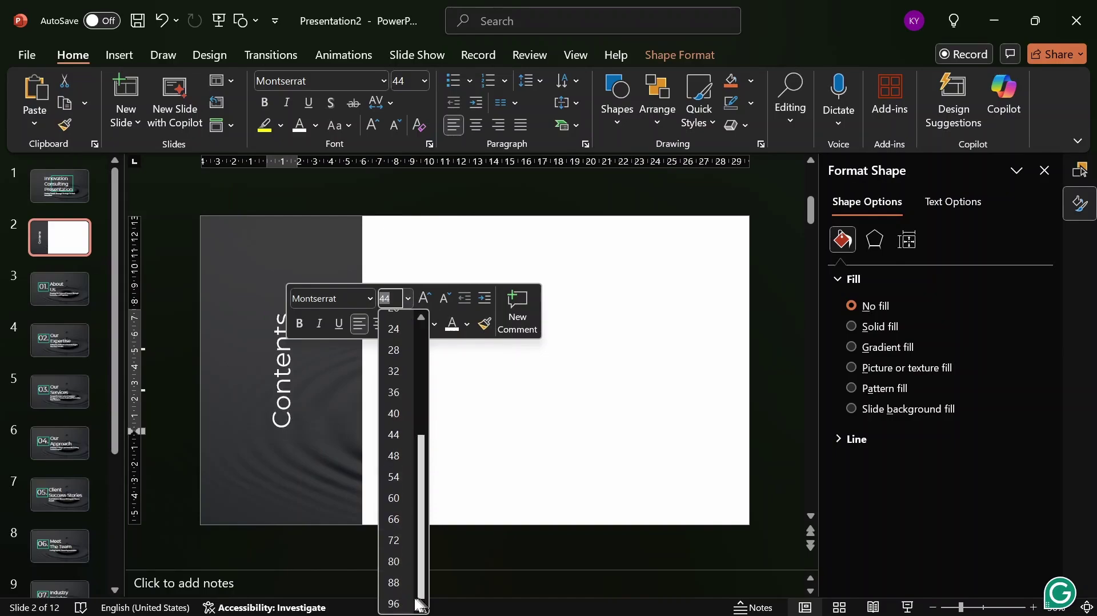
pyautogui.click(399, 559)
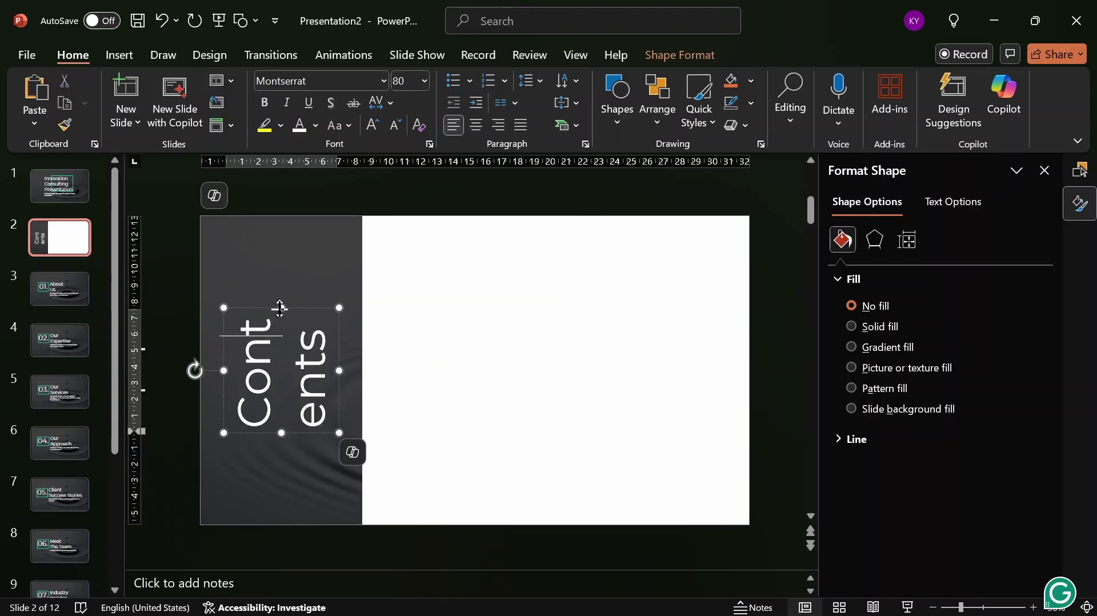
# Lengthen the rotated "Contents" box so the word fits on one line and shift it slightly down the dark panel.
pyautogui.moveTo(281, 307); pyautogui.dragTo(296, 216)
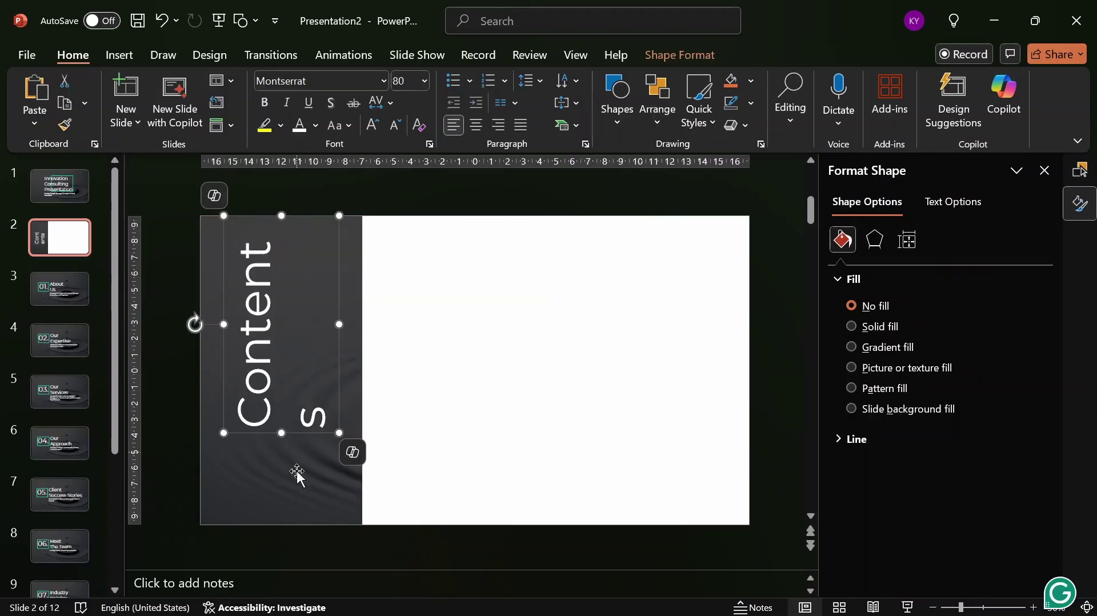
pyautogui.moveTo(281, 433); pyautogui.dragTo(286, 469)
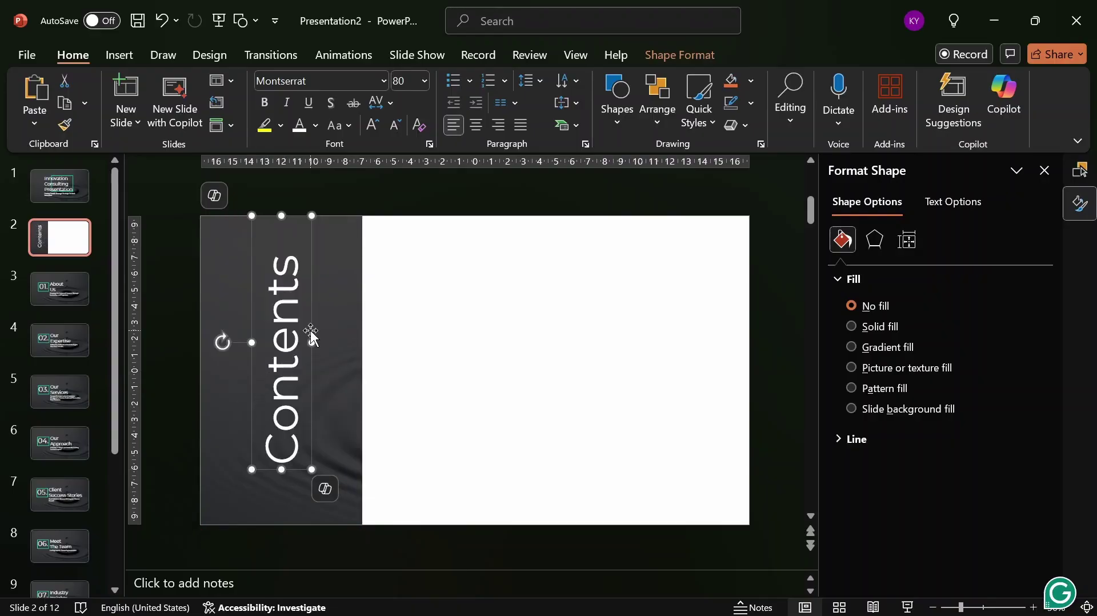
pyautogui.moveTo(310, 331); pyautogui.dragTo(304, 350)
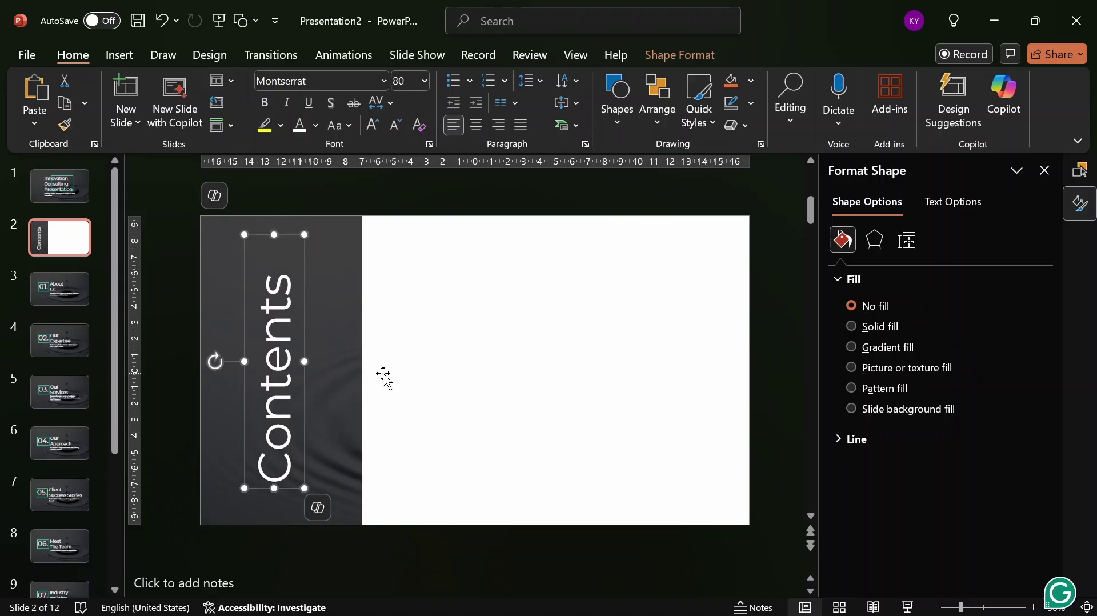
# Undo the rotation, enlargement, resizing and repositioning of the "Contents" text.
pyautogui.hotkey('ctrl', 'z')
pyautogui.hotkey('ctrl', 'z')
pyautogui.hotkey('ctrl', 'z')
pyautogui.hotkey('ctrl', 'z')
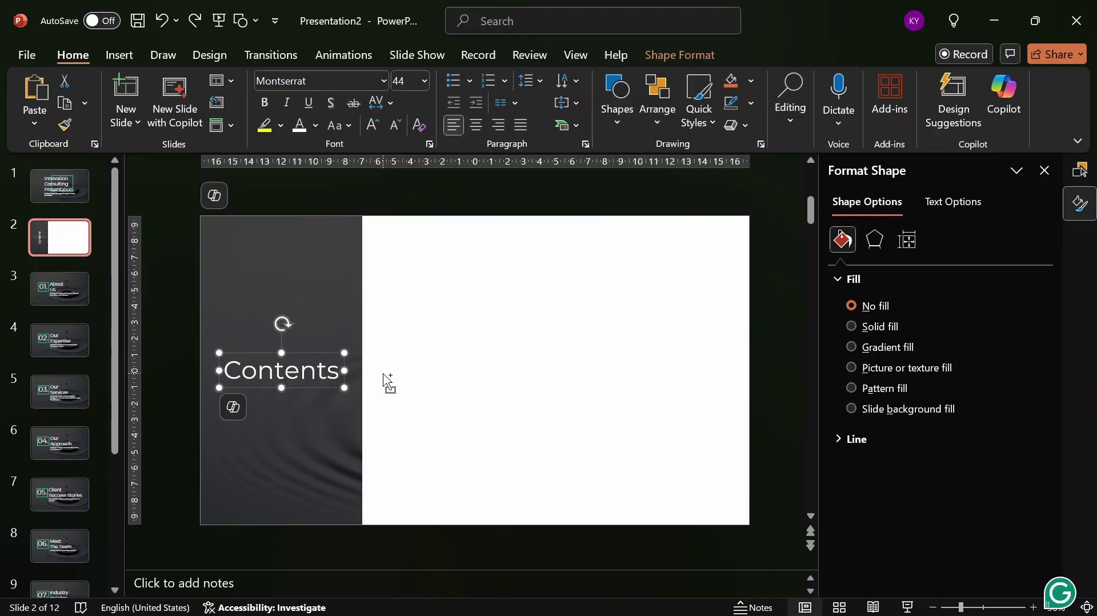
# Insert a 2.54 cm circle near the upper-left part of slide 2's white panel and fill it black.
pyautogui.click(407, 377)
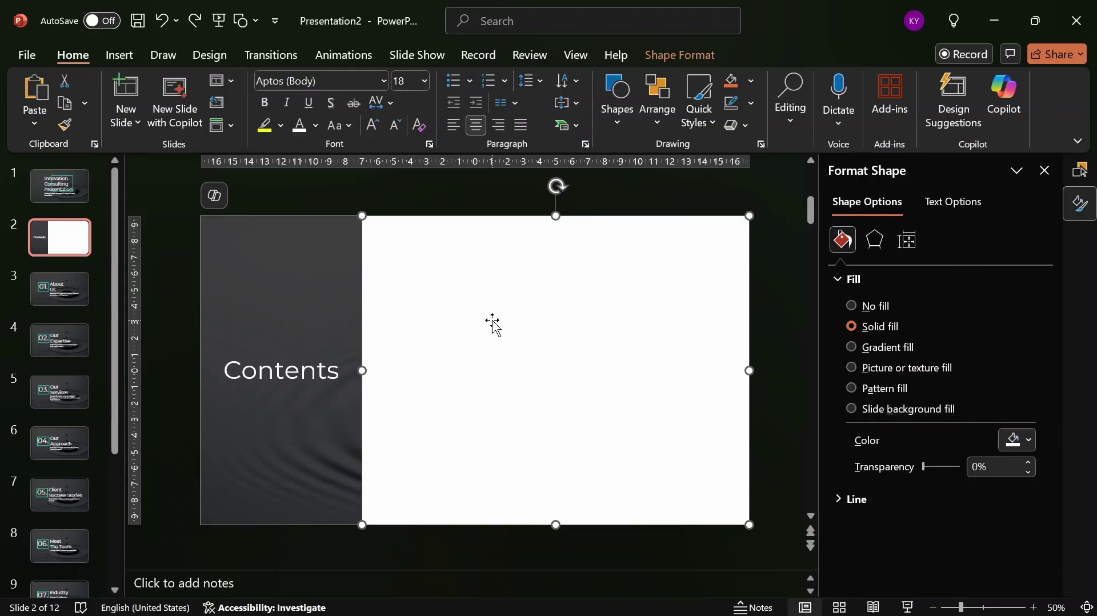
pyautogui.click(119, 57)
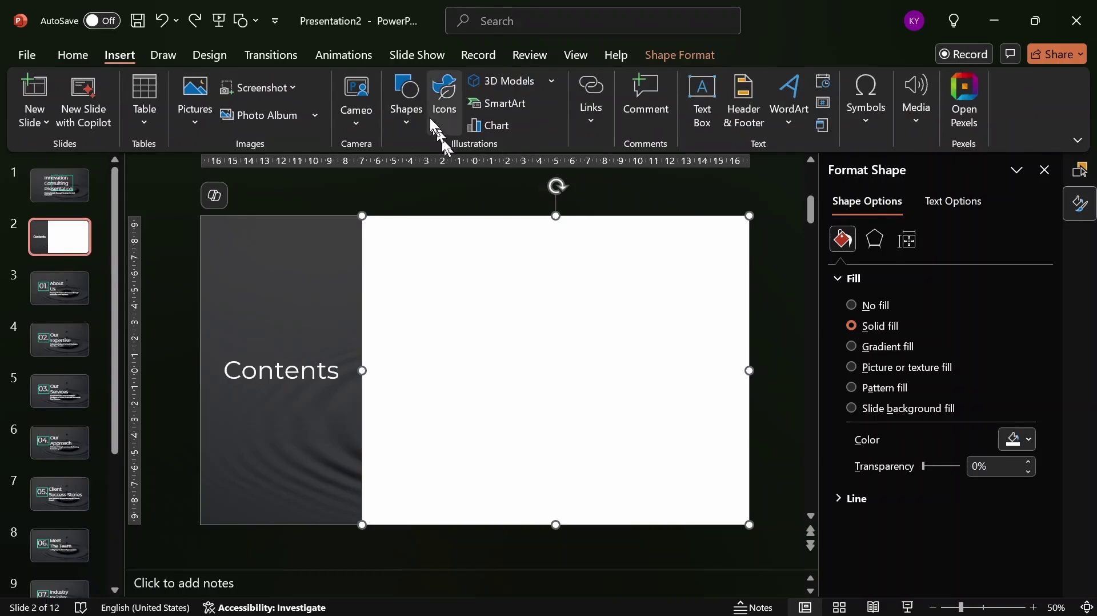
pyautogui.click(406, 98)
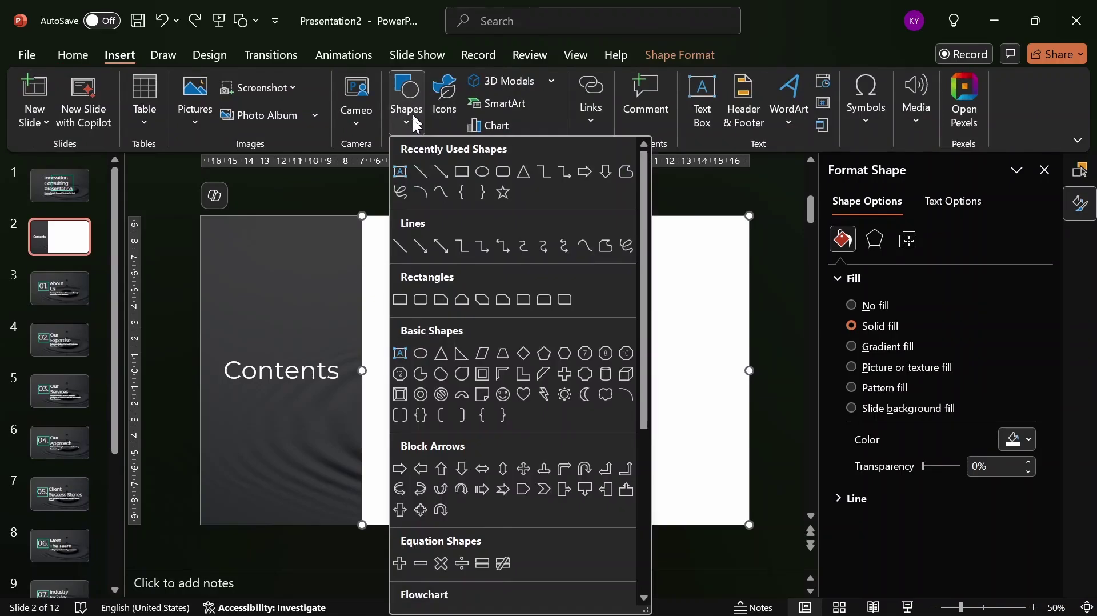
pyautogui.click(485, 170)
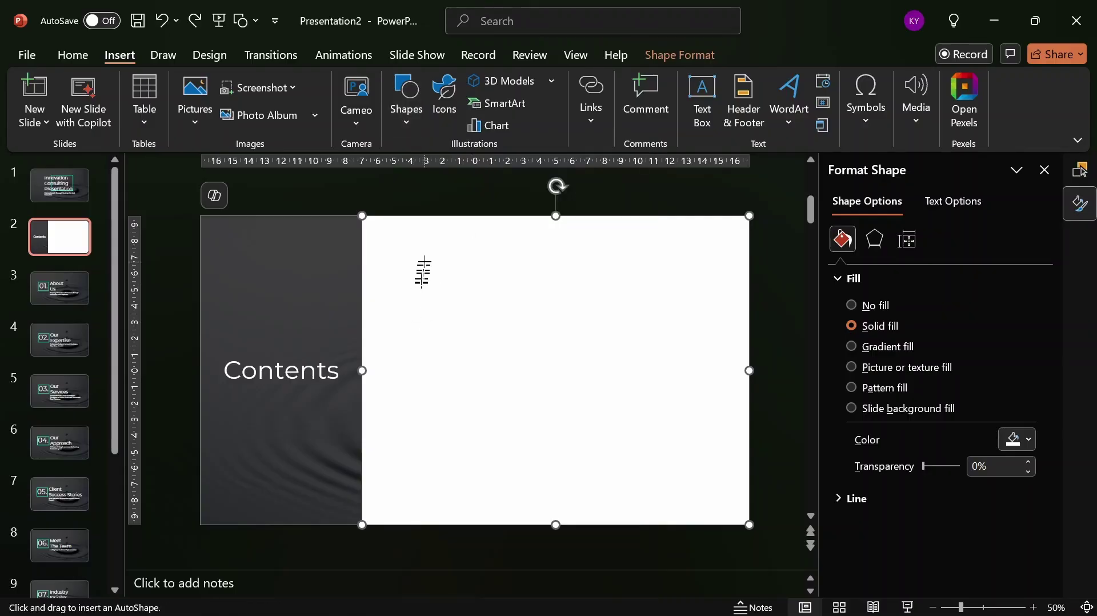
pyautogui.click(424, 261)
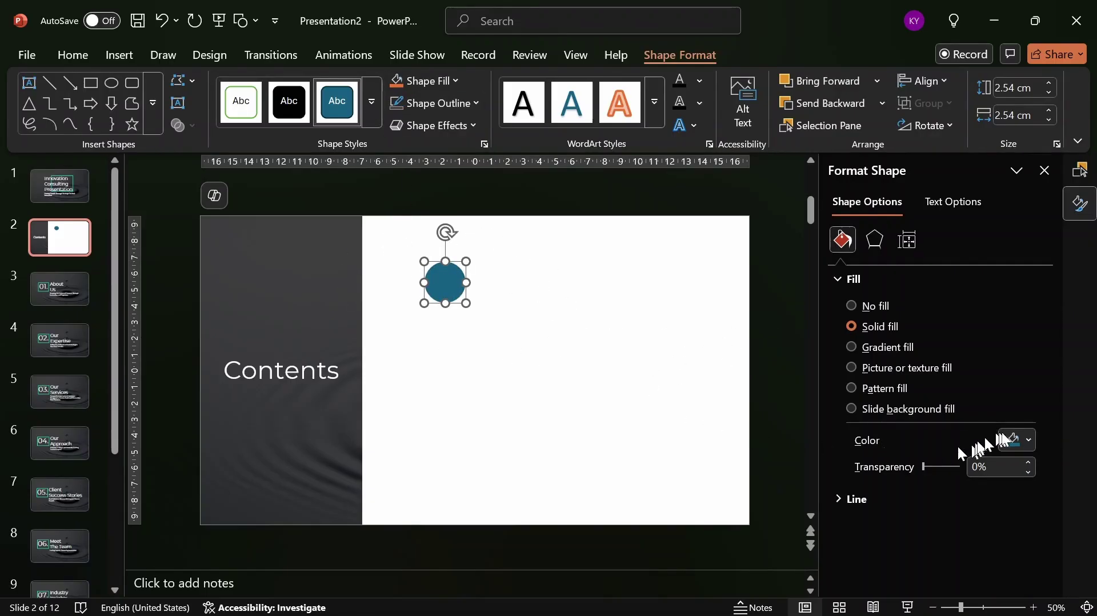
pyautogui.click(1029, 440)
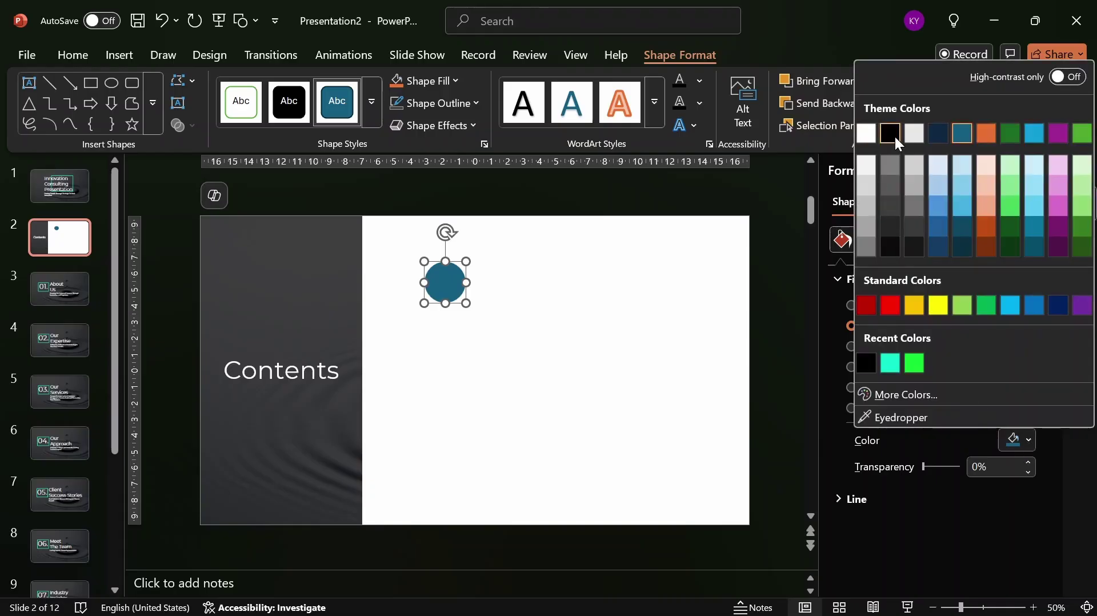
pyautogui.click(894, 135)
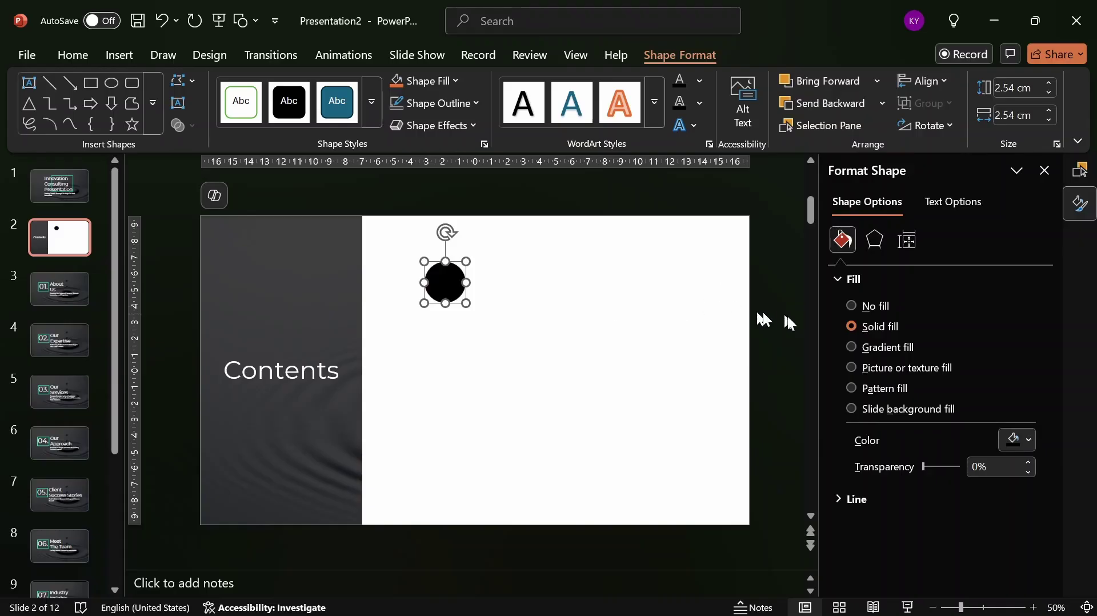
# Set the black circle's height and width to 2 cm and move it closer to the white panel's upper-left corner.
pyautogui.click(909, 241)
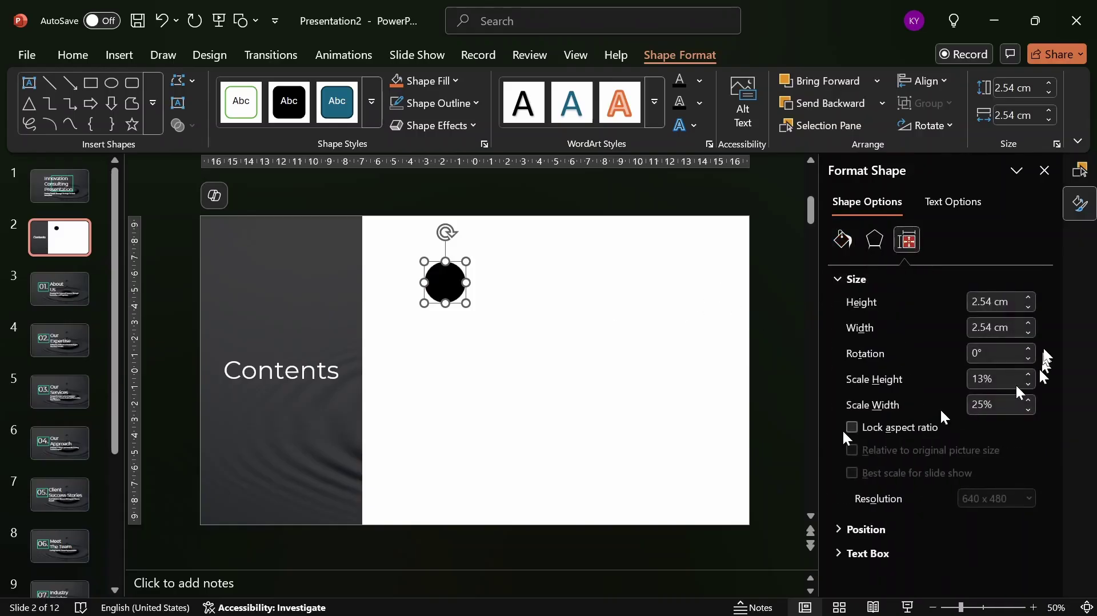
pyautogui.click(992, 302)
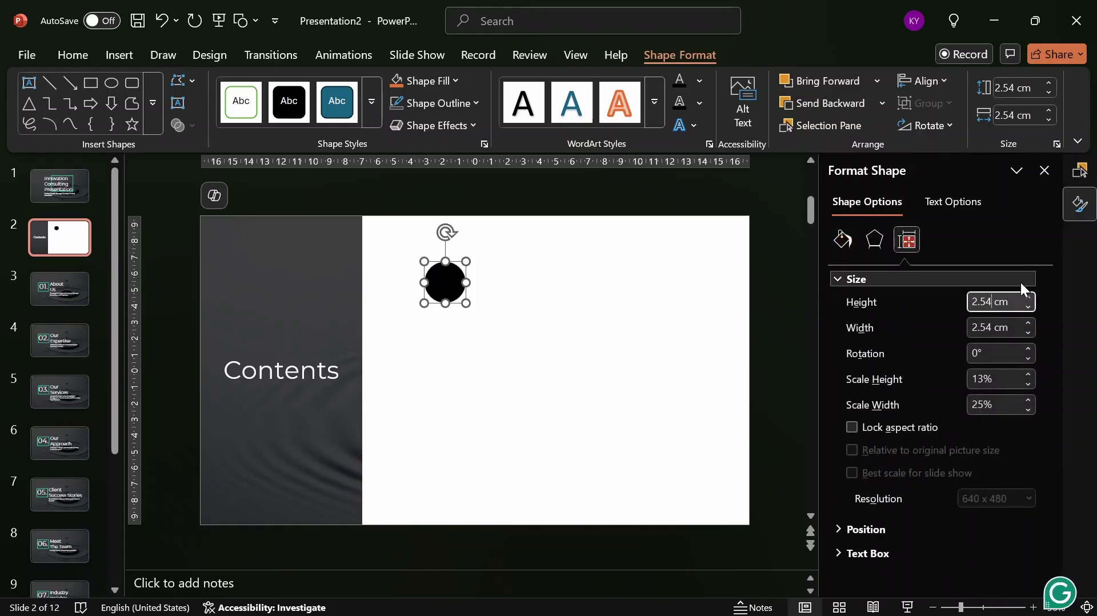
pyautogui.press('BackSpace')
pyautogui.press('Delete')
pyautogui.press('Return')
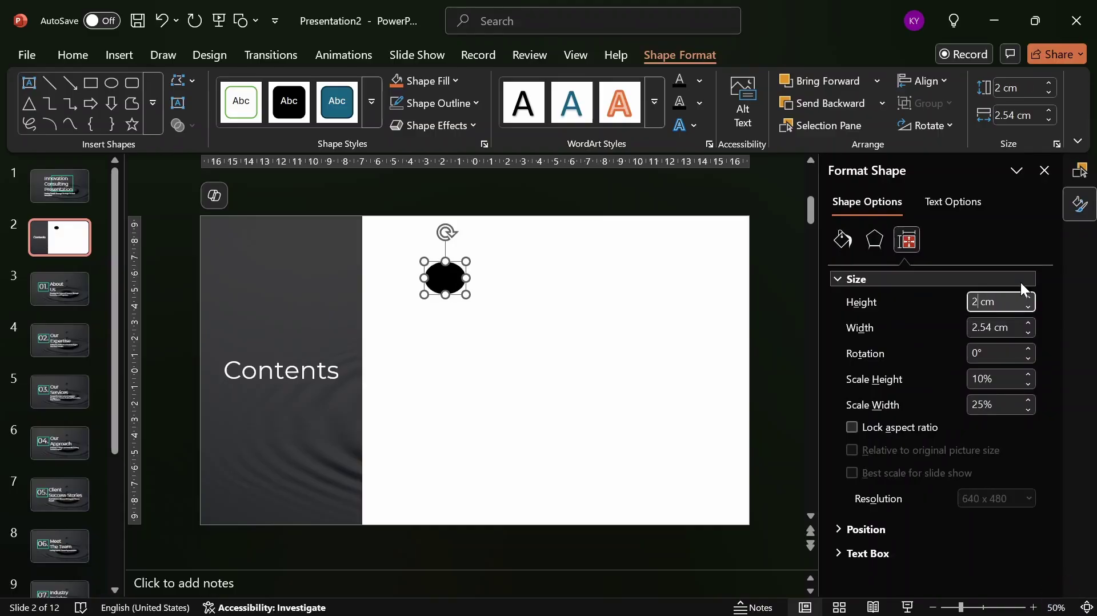
pyautogui.click(993, 328)
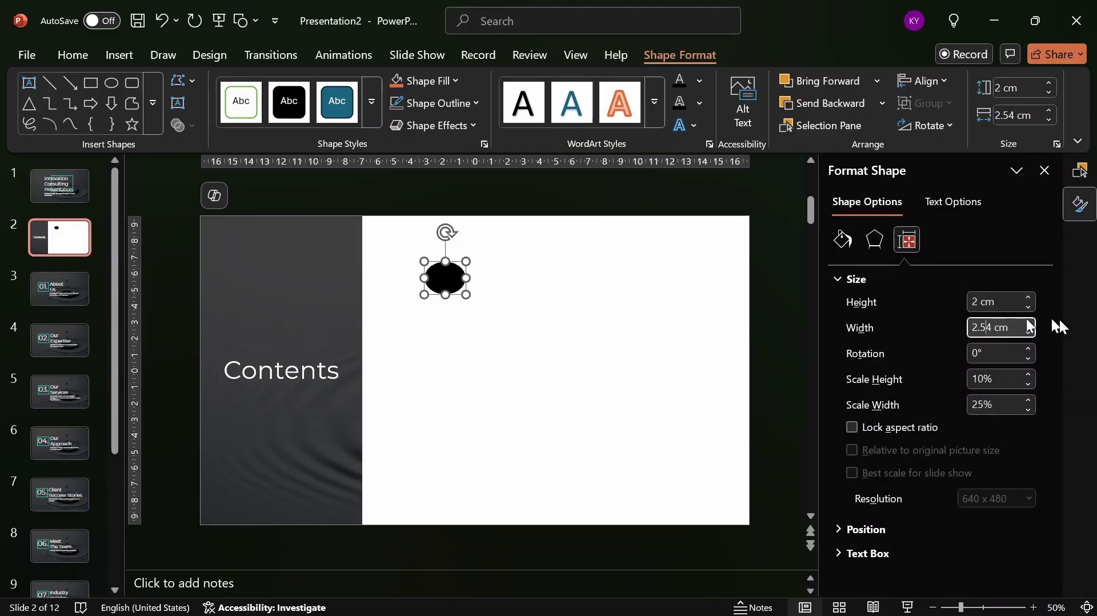
pyautogui.press('BackSpace')
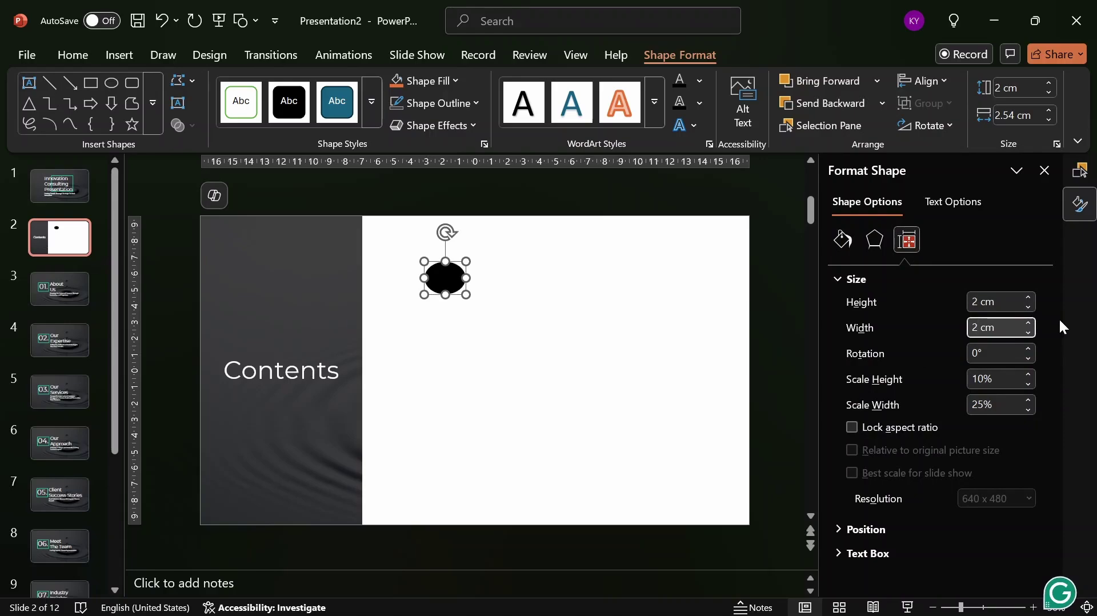
pyautogui.press('Return')
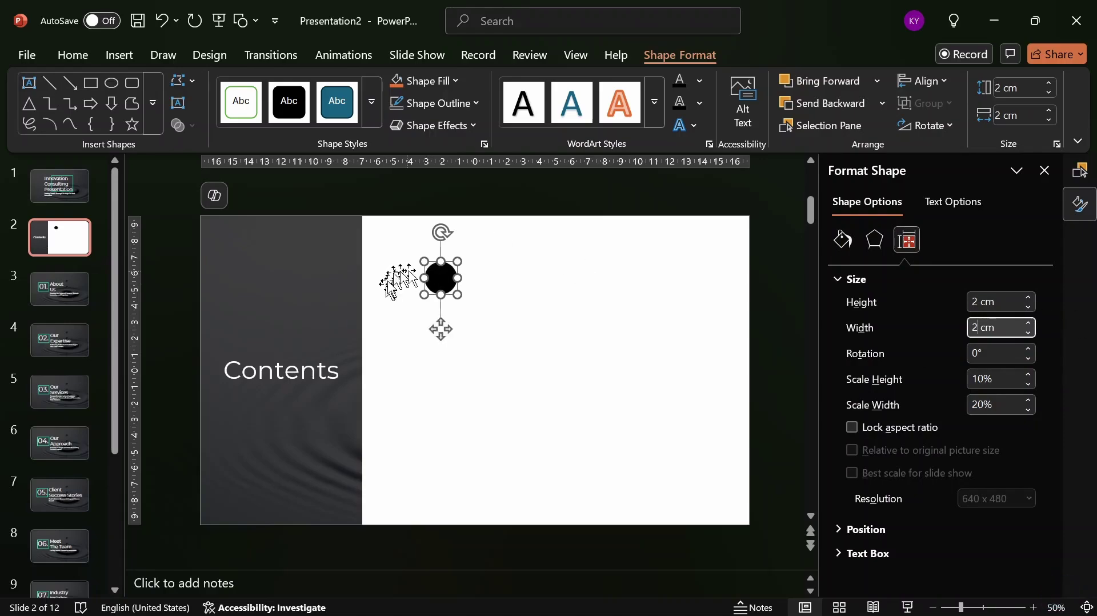
pyautogui.moveTo(437, 275); pyautogui.dragTo(408, 258)
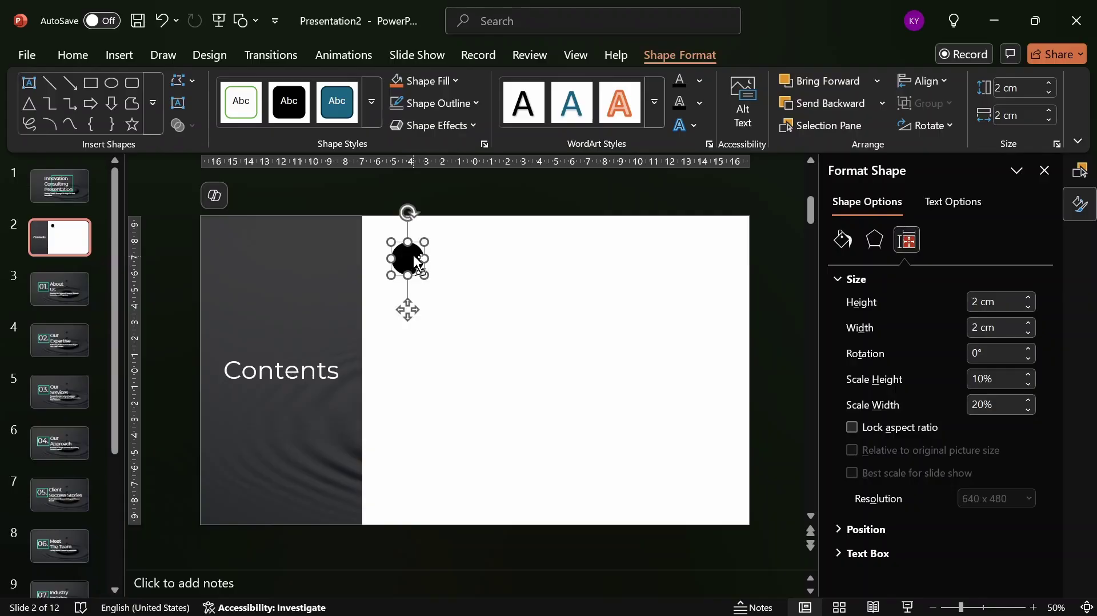
pyautogui.keyDown('ctrl'); pyautogui.scroll(2, 413, 254); pyautogui.keyUp('ctrl')
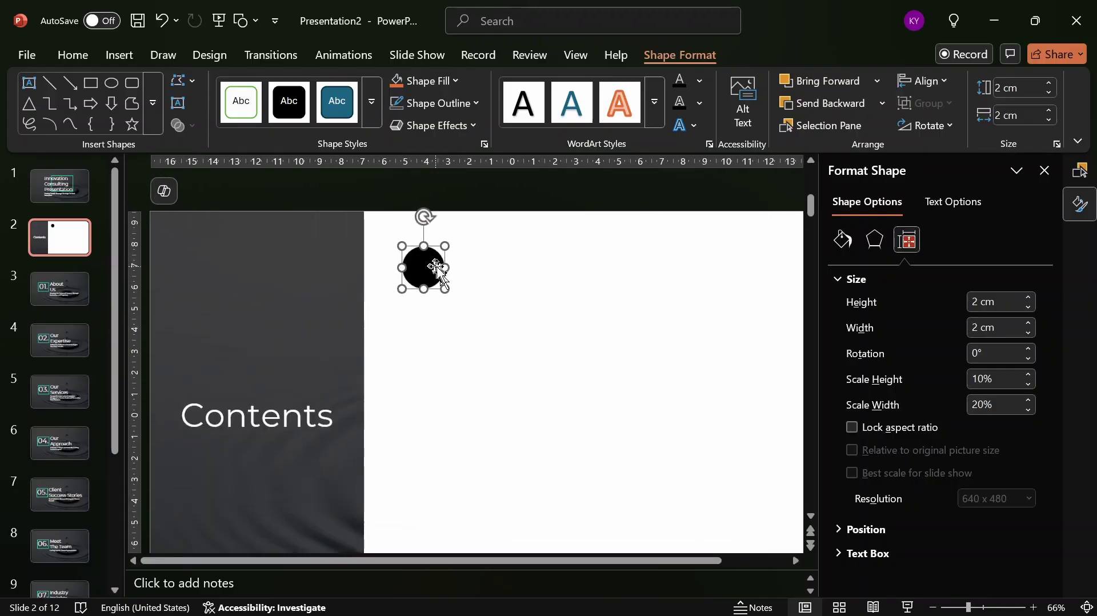
# Insert a text box over the black circle, widen it to about 1.55 cm and enter "01" in white.
pyautogui.keyDown('ctrl'); pyautogui.scroll(1, 451, 273); pyautogui.keyUp('ctrl')
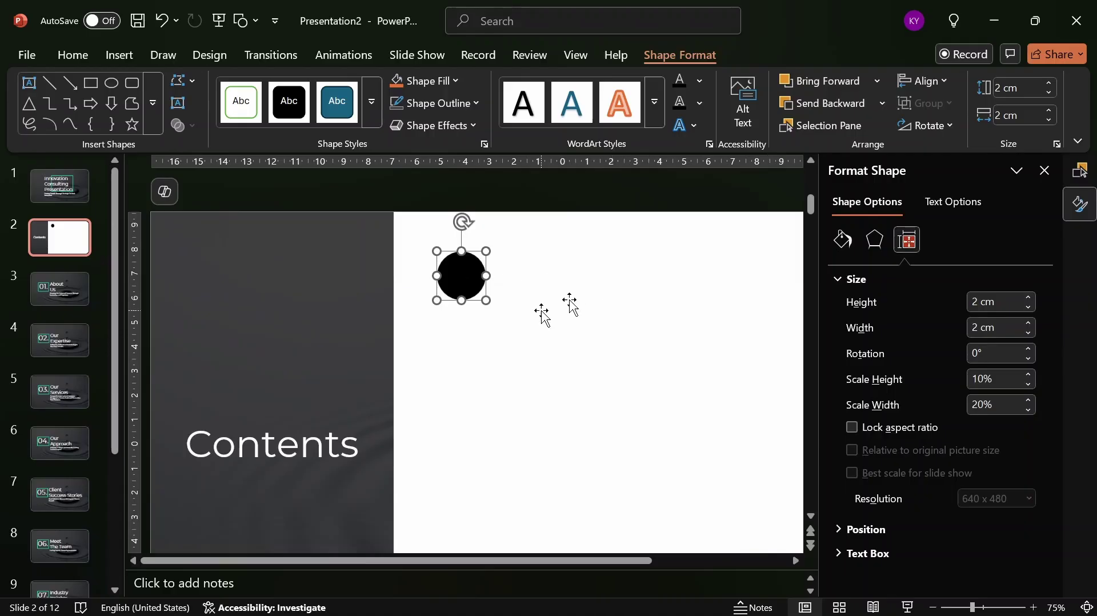
pyautogui.click(517, 318)
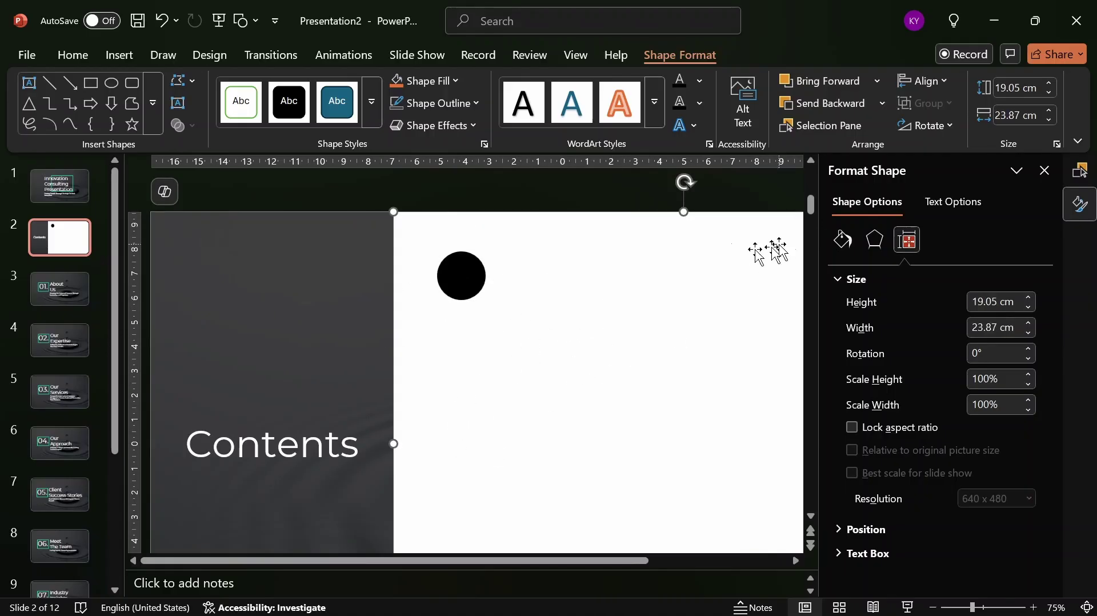
pyautogui.click(119, 55)
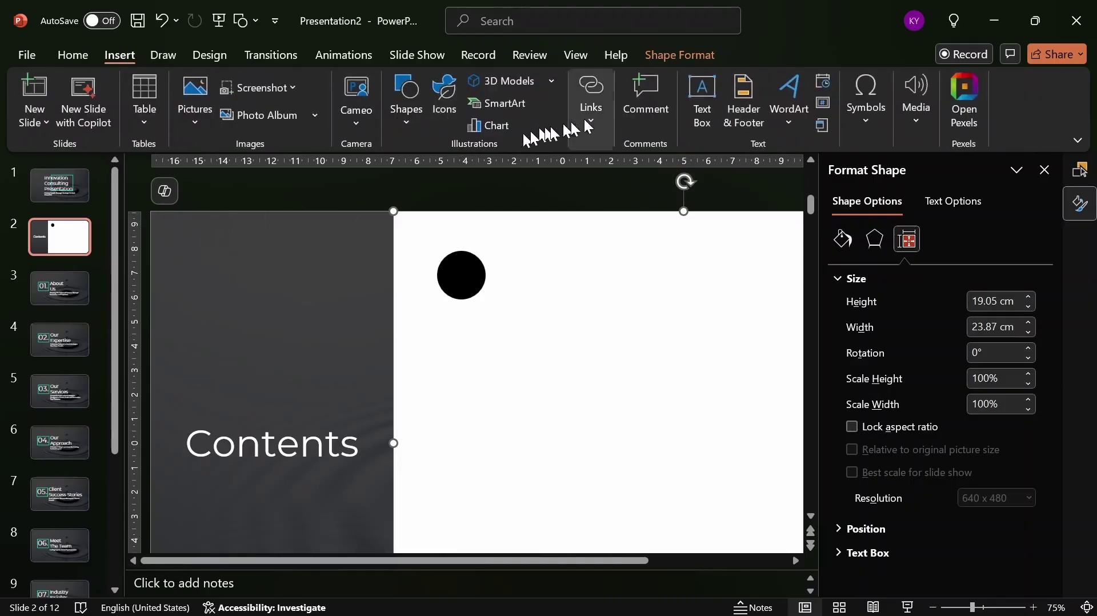
pyautogui.click(702, 103)
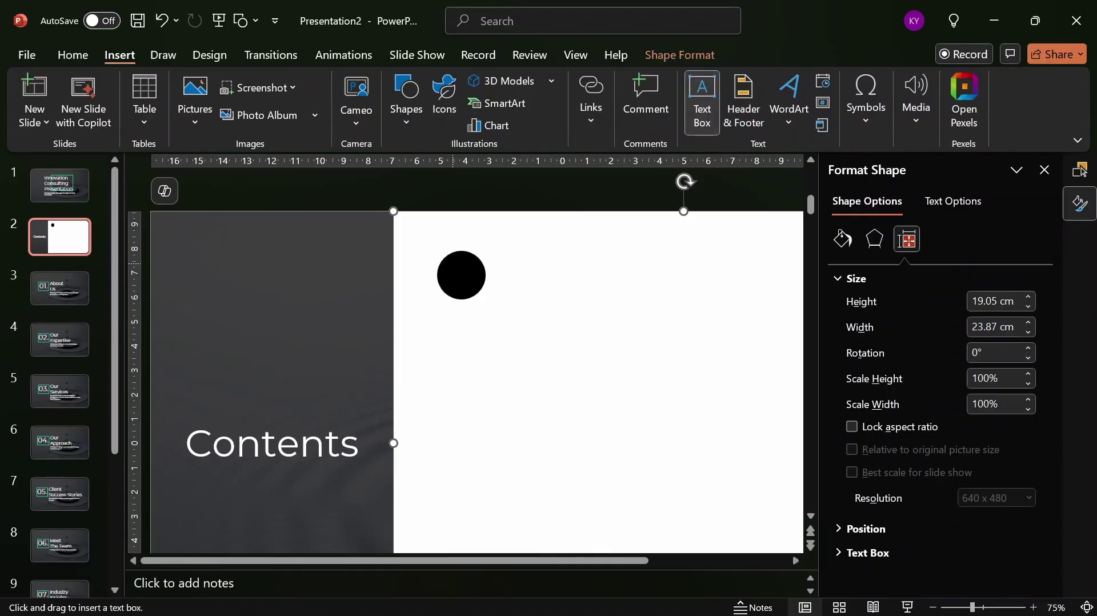
pyautogui.click(463, 273)
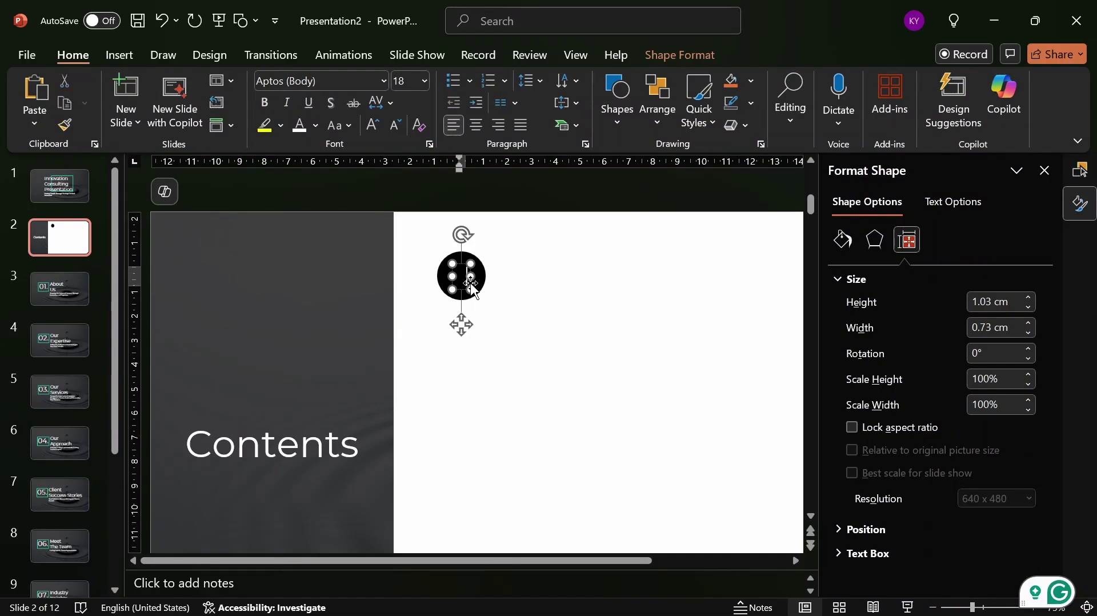
pyautogui.press('Return')
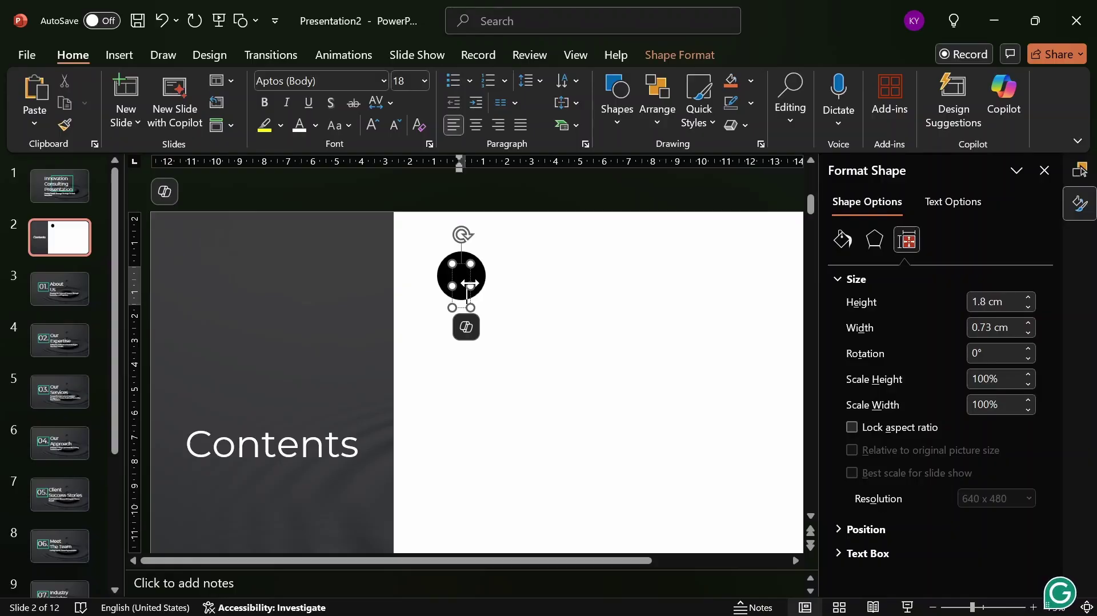
pyautogui.click(471, 291)
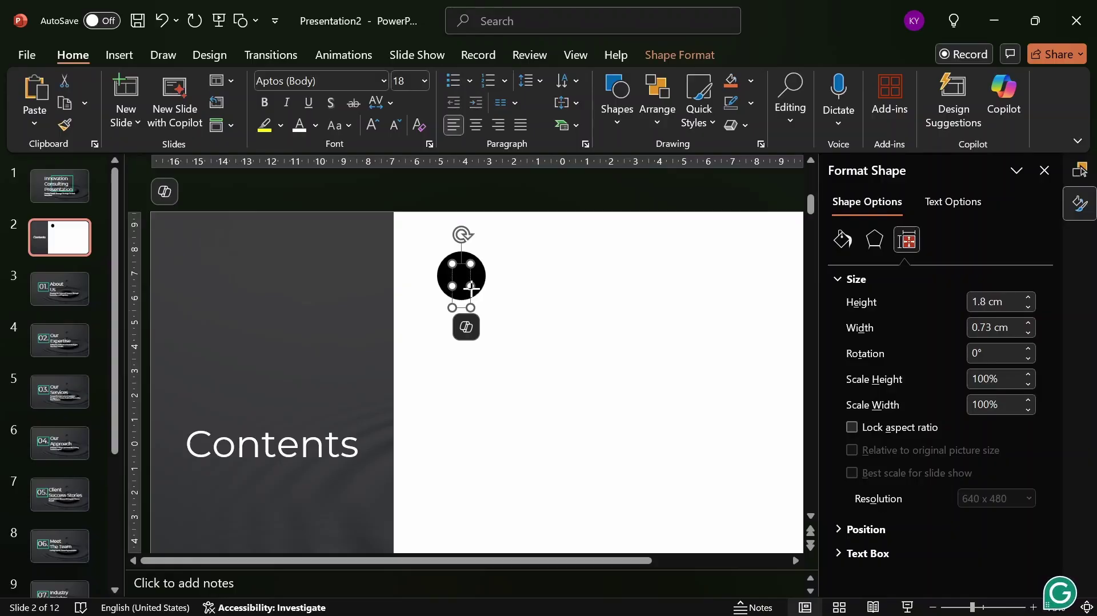
pyautogui.moveTo(472, 285); pyautogui.dragTo(482, 286)
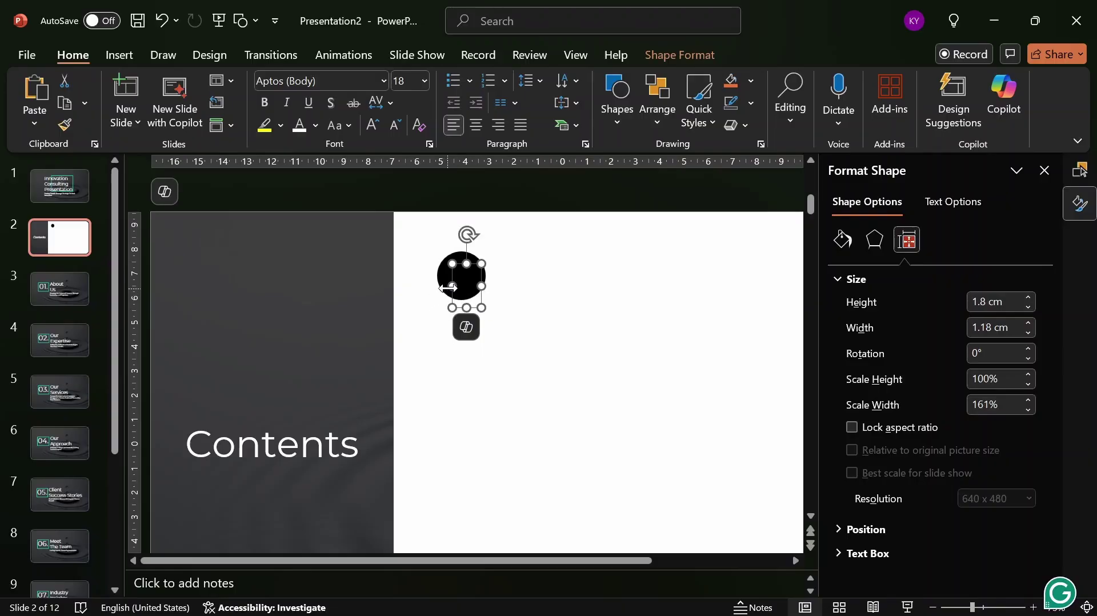
pyautogui.moveTo(451, 286); pyautogui.dragTo(443, 286)
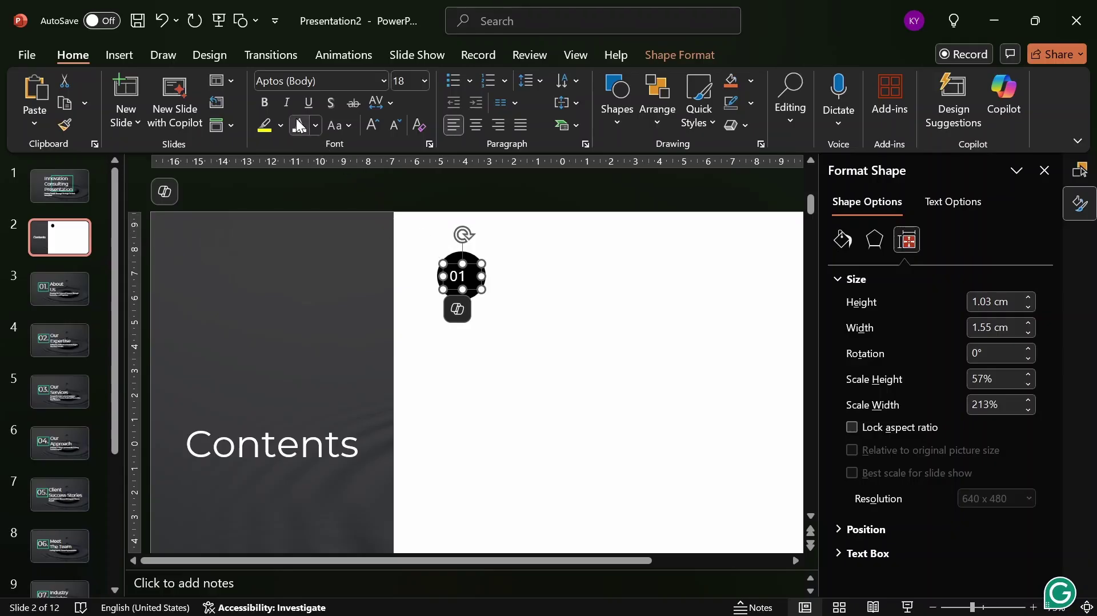
# Center the "01" text in its box and set its font to Montserrat at size 28.
pyautogui.click(474, 125)
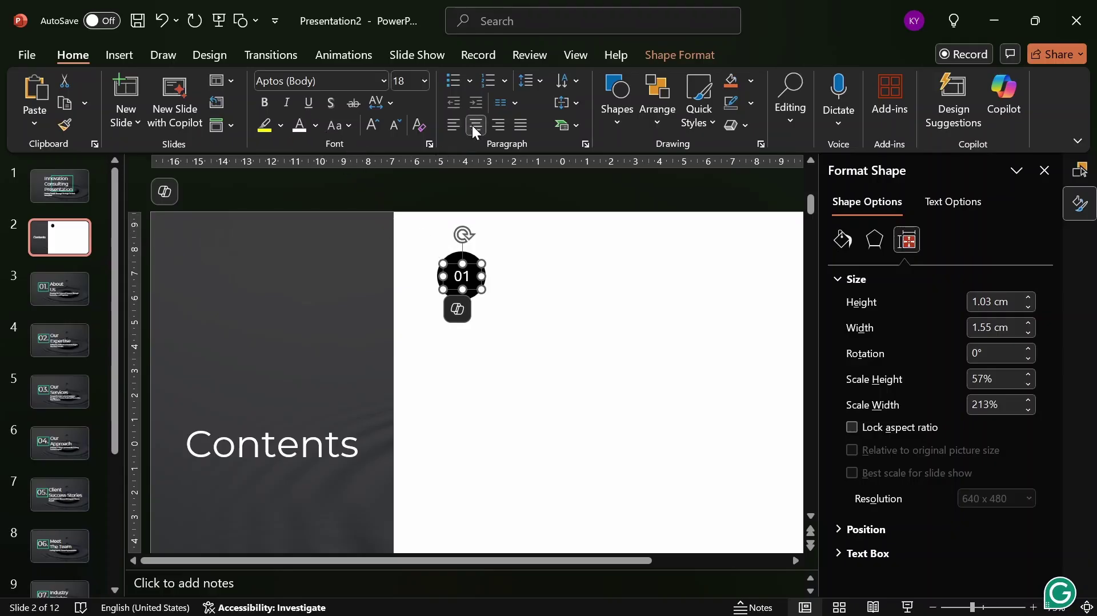
pyautogui.click(331, 81)
pyautogui.click(383, 80)
pyautogui.click(309, 204)
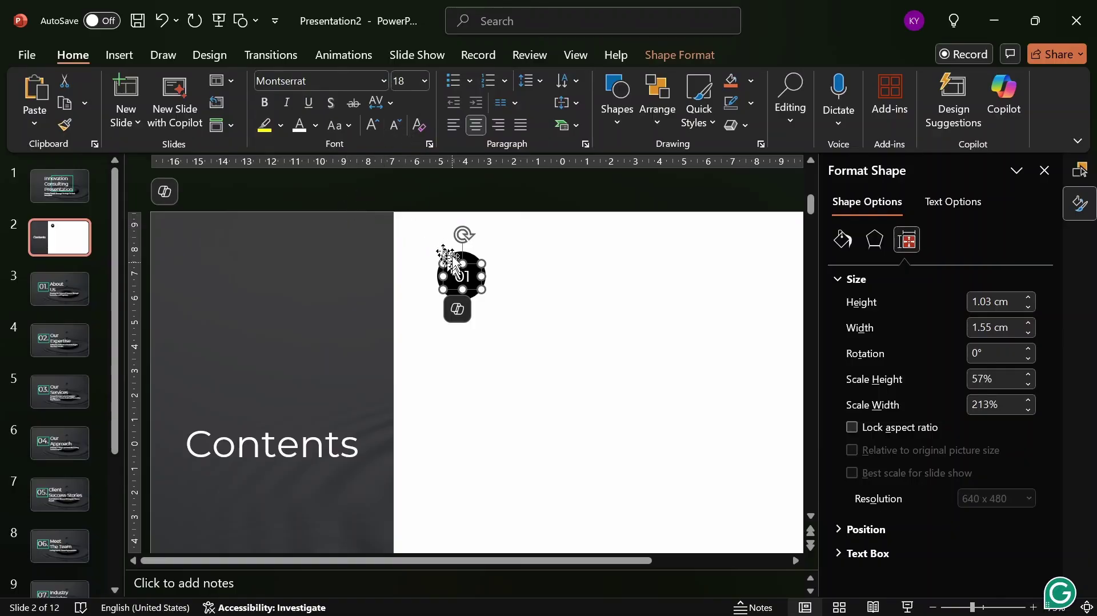
pyautogui.click(425, 80)
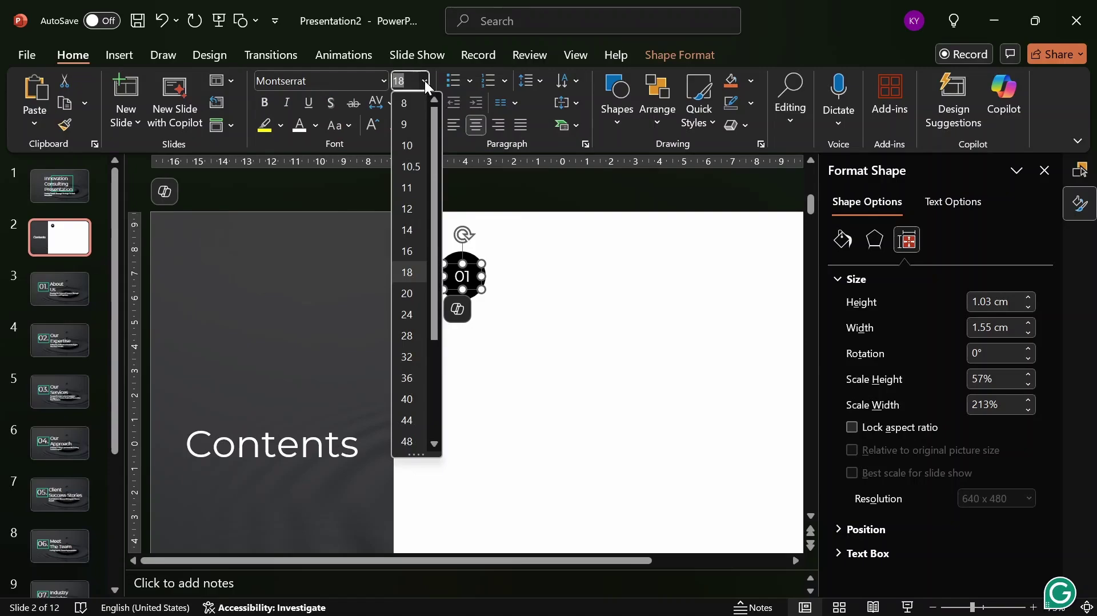
pyautogui.click(413, 327)
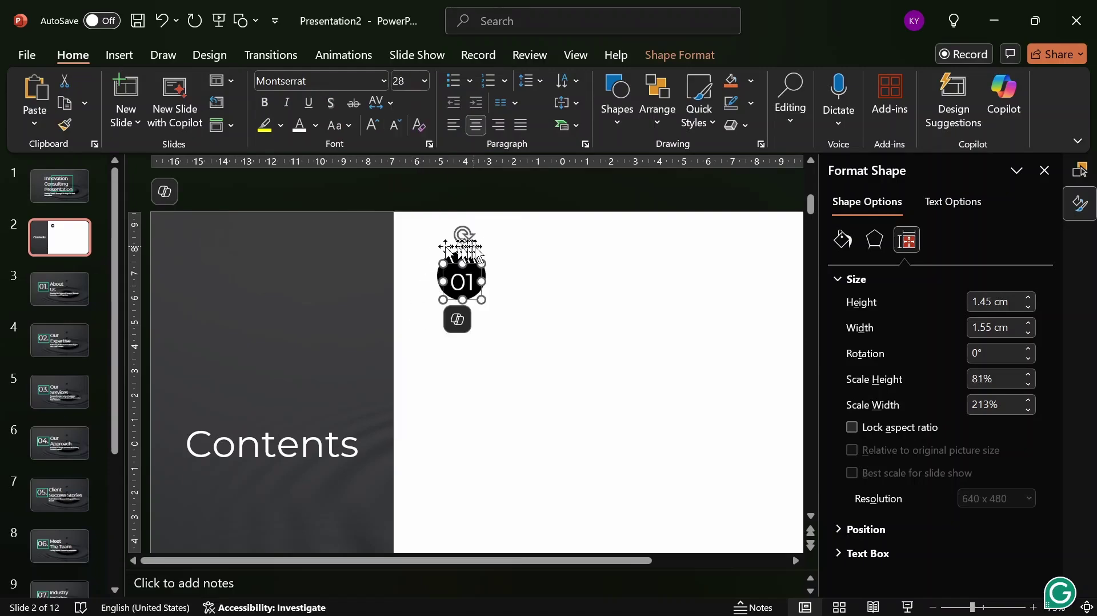
# Move the "01" text box up to the middle of the black circle and widen it to about 1.58 cm.
pyautogui.keyDown('ctrl'); pyautogui.scroll(3, 477, 263); pyautogui.keyUp('ctrl')
pyautogui.keyDown('ctrl'); pyautogui.scroll(2, 477, 263); pyautogui.keyUp('ctrl')
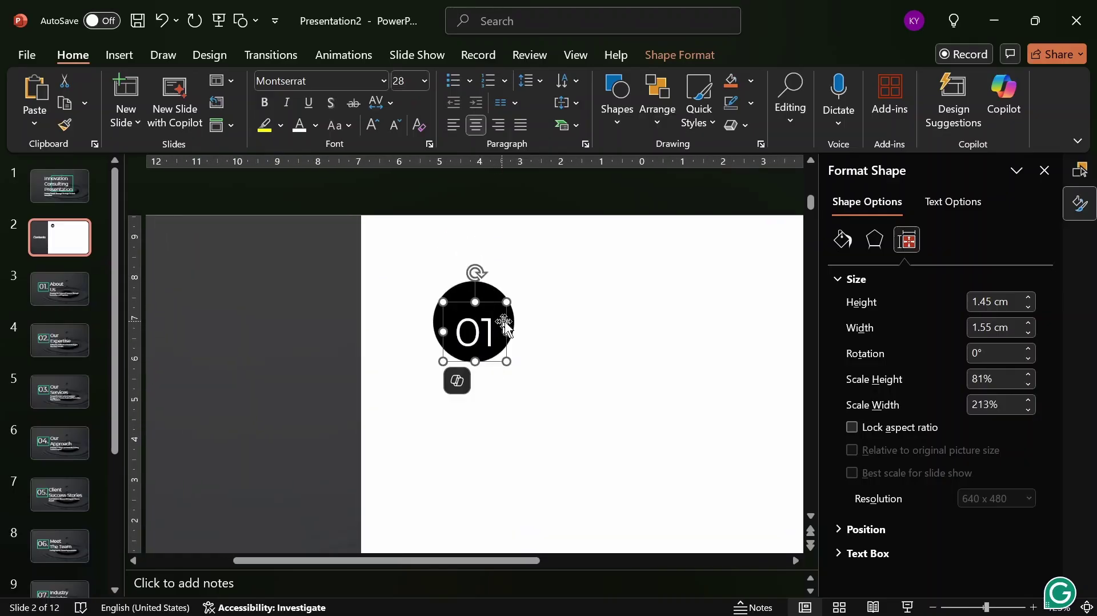
pyautogui.moveTo(504, 319); pyautogui.dragTo(501, 309)
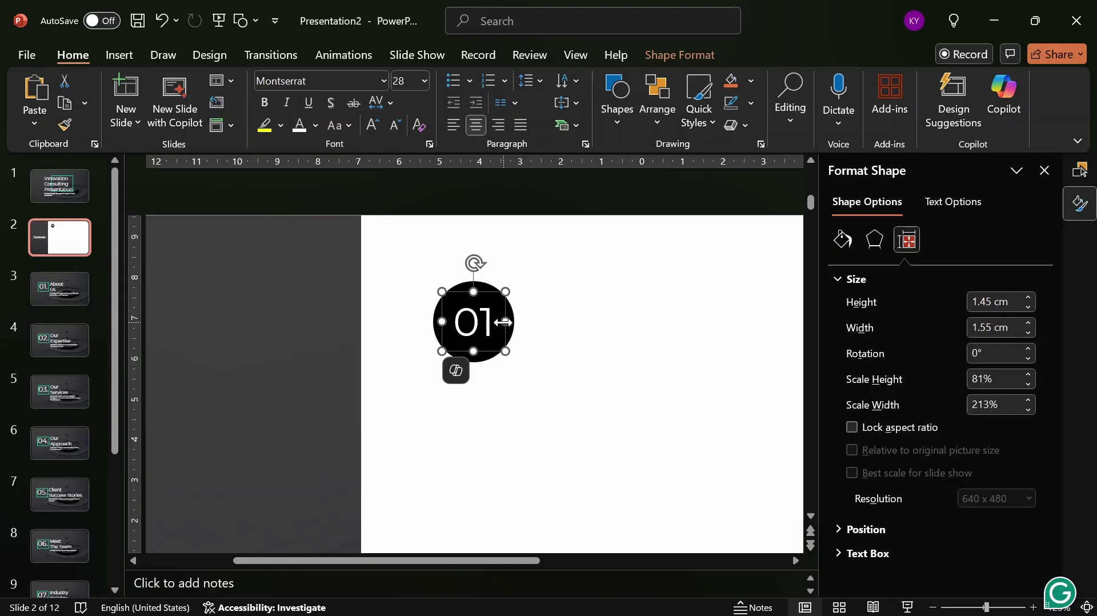
pyautogui.moveTo(506, 323); pyautogui.dragTo(506, 322)
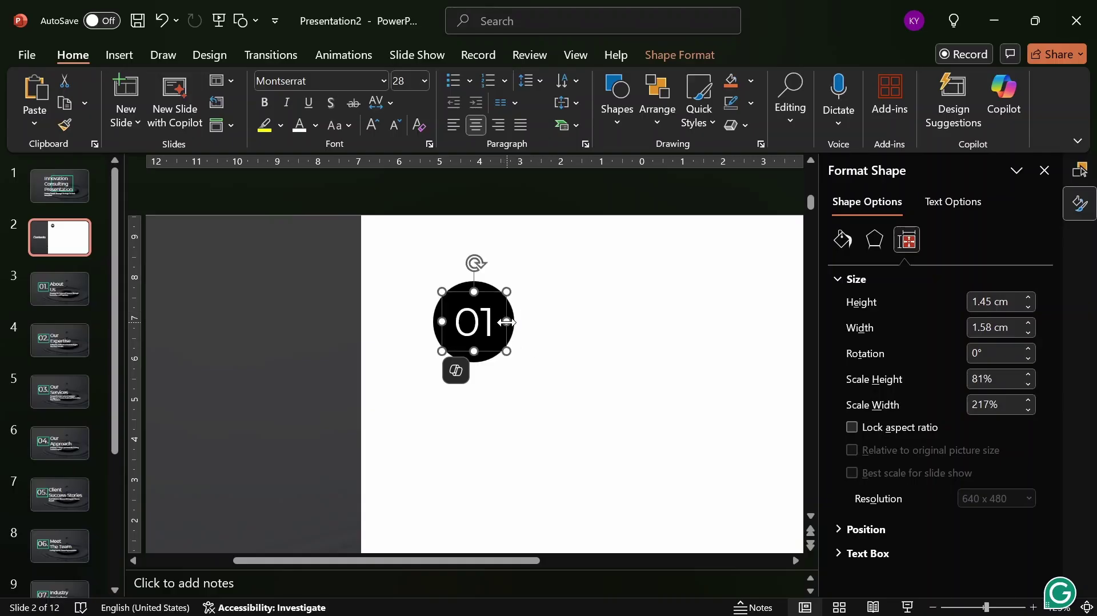
# Align the "01" text box and the black circle to each other's horizontal center and vertical middle.
pyautogui.click(438, 259)
pyautogui.click(455, 323)
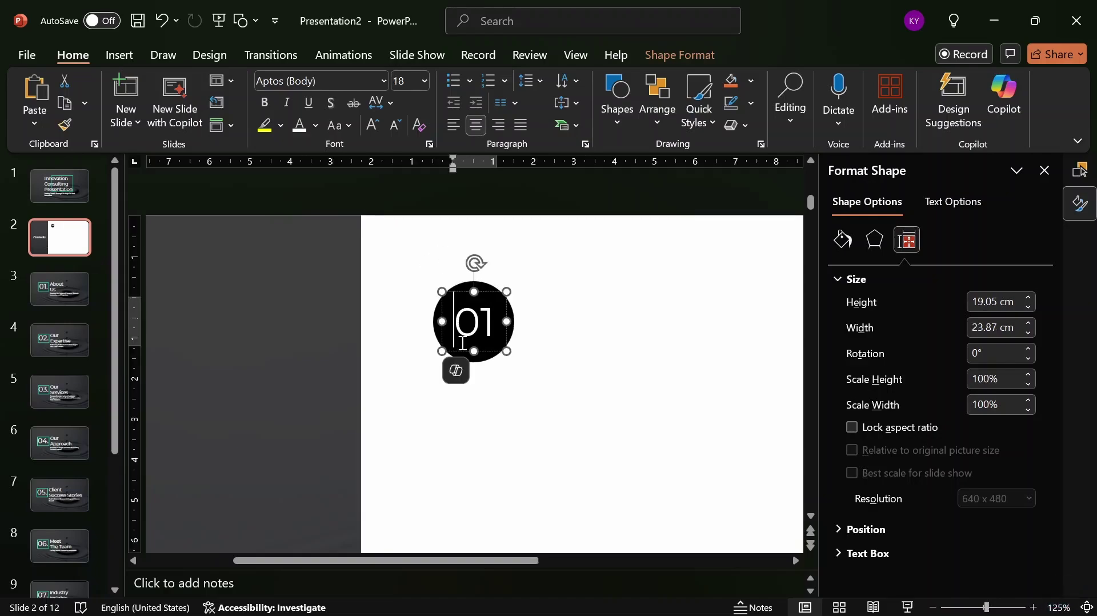
pyautogui.click(487, 293)
pyautogui.click(483, 286)
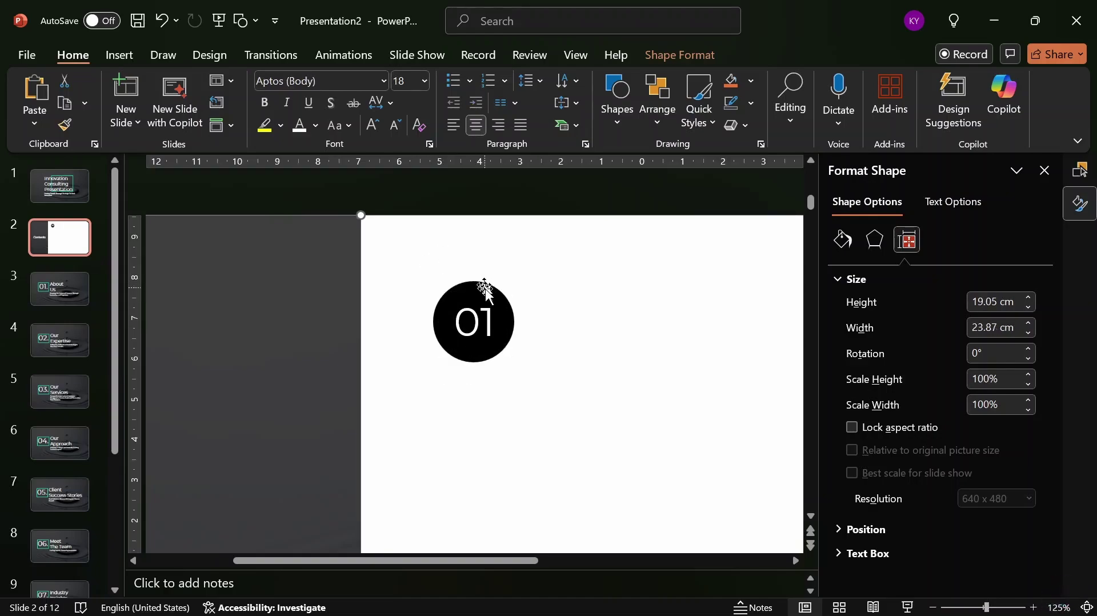
pyautogui.click(485, 290)
pyautogui.keyDown('shift'); pyautogui.click(483, 320); pyautogui.keyUp('shift')
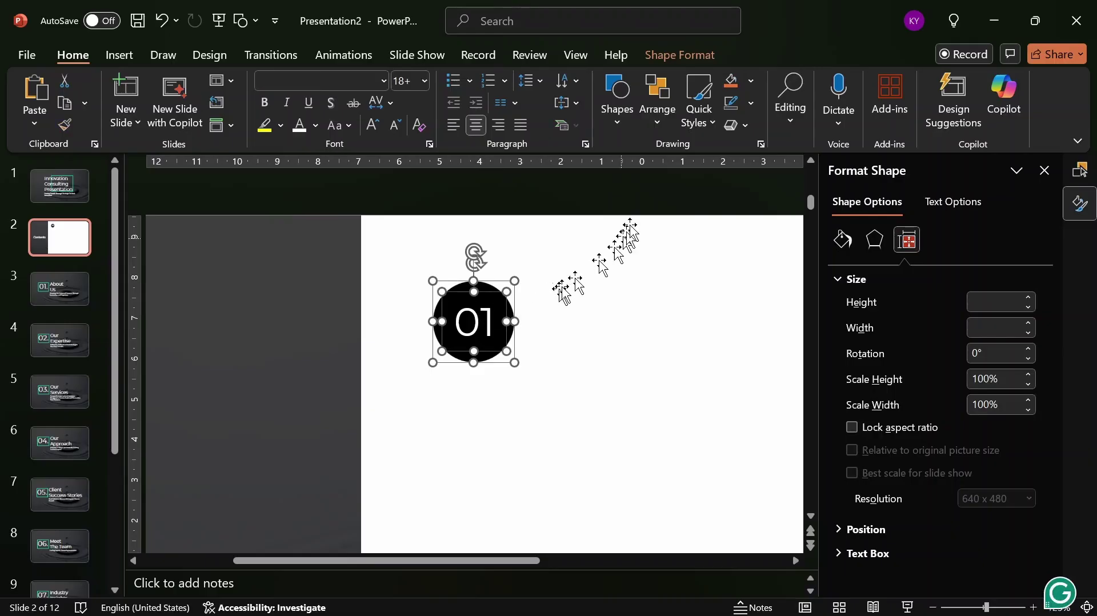
pyautogui.click(654, 123)
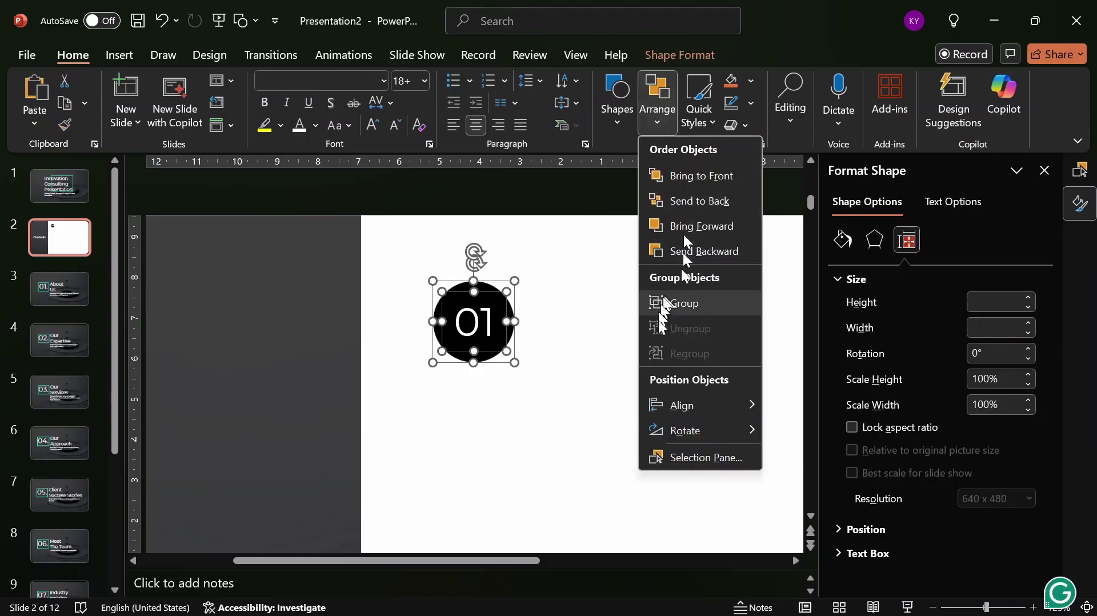
pyautogui.moveTo(683, 405)
pyautogui.click(875, 395)
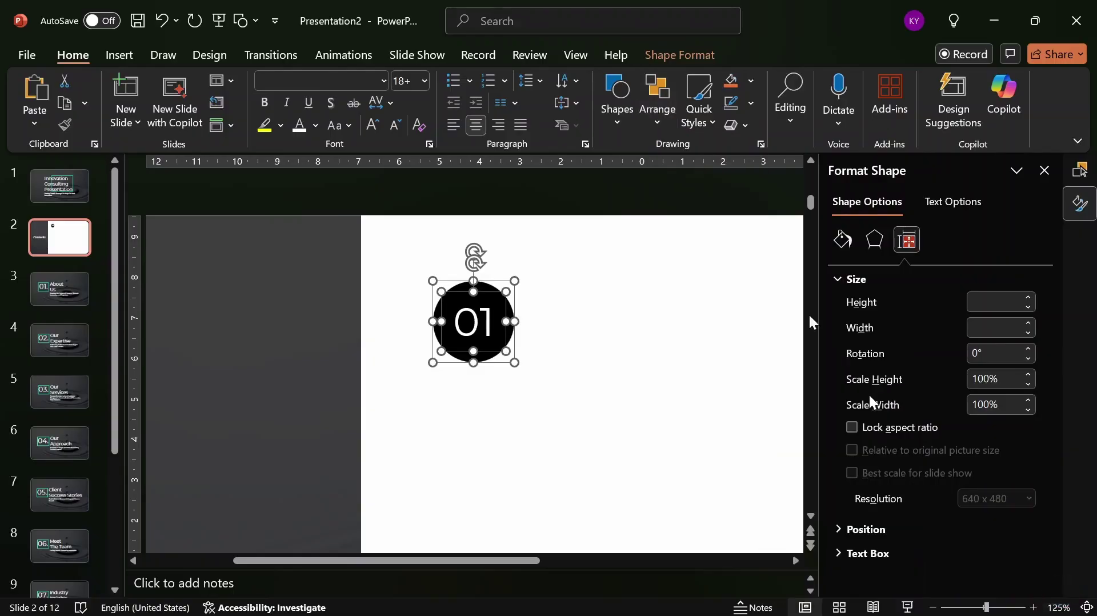
pyautogui.click(658, 112)
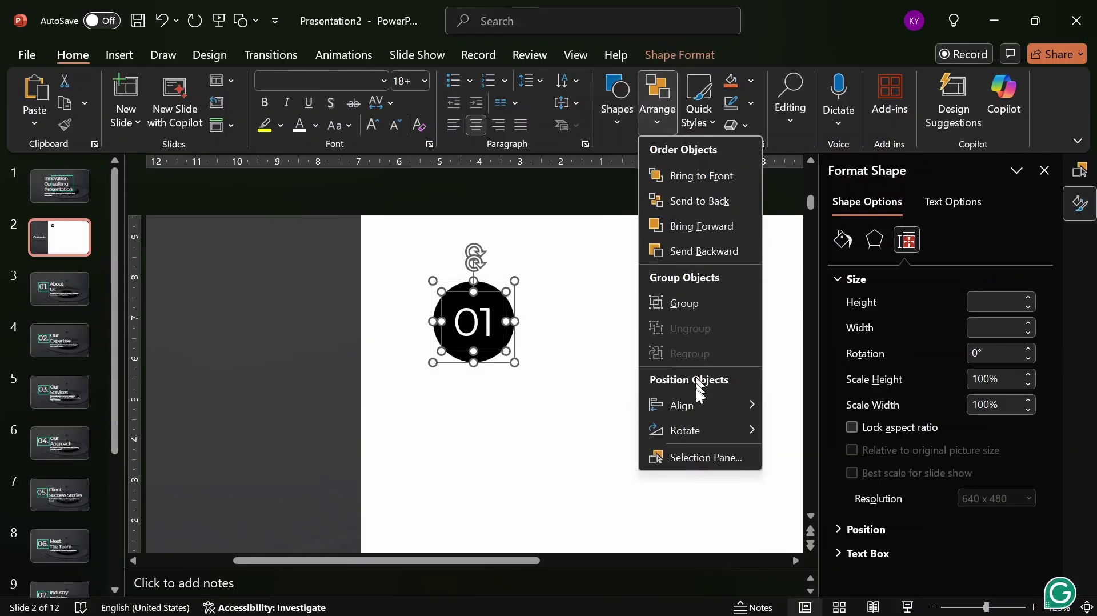
pyautogui.moveTo(697, 400)
pyautogui.click(815, 464)
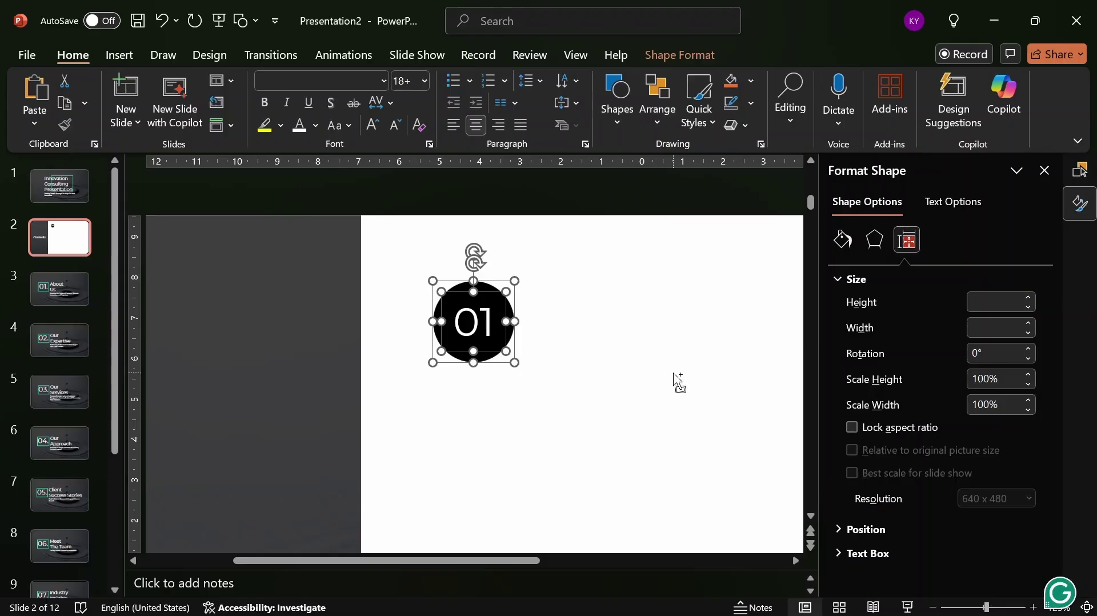
# Group the circle with its "01" text and move the group closer to the white panel's upper-left corner.
pyautogui.hotkey('ctrl', 'g')
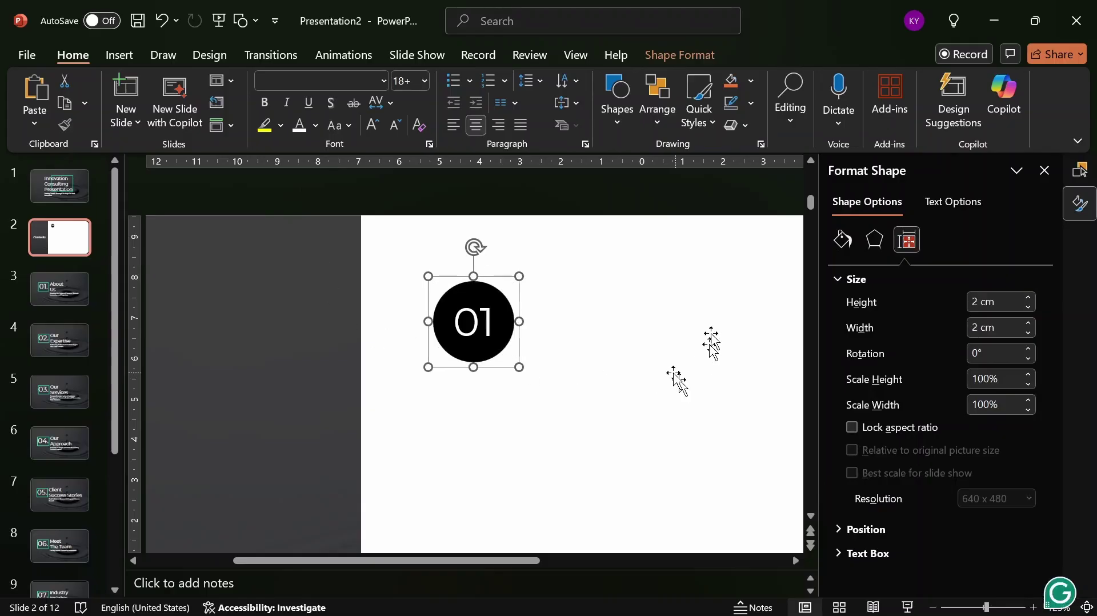
pyautogui.moveTo(520, 306); pyautogui.dragTo(494, 287)
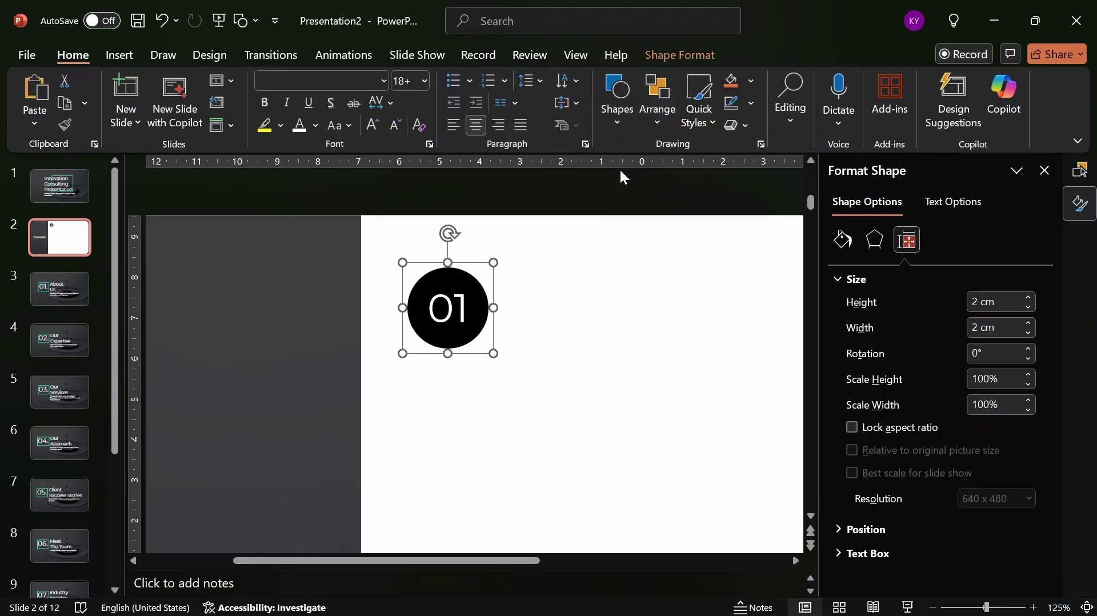
# Insert a text box about 4.12 cm wide to the right of the "01" circle and enter "About Us".
pyautogui.click(120, 57)
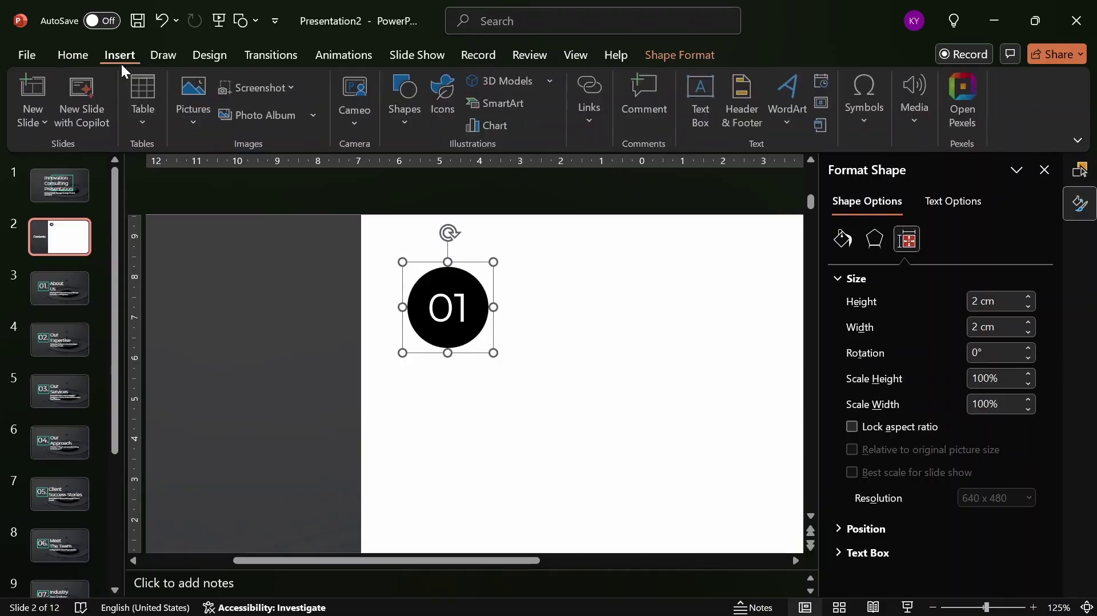
pyautogui.click(703, 103)
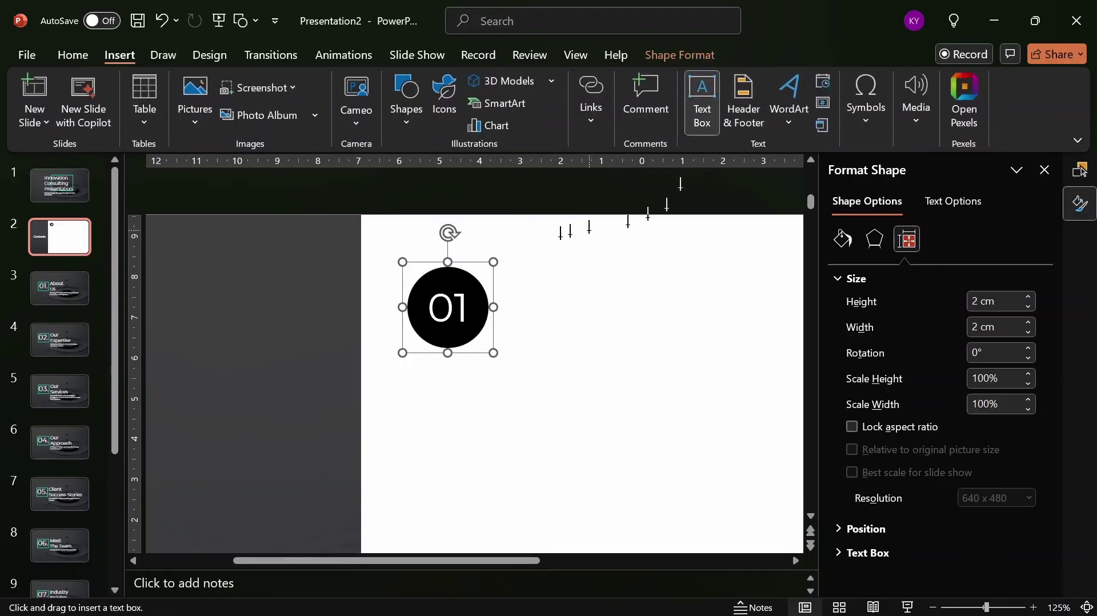
pyautogui.moveTo(520, 280); pyautogui.dragTo(680, 321)
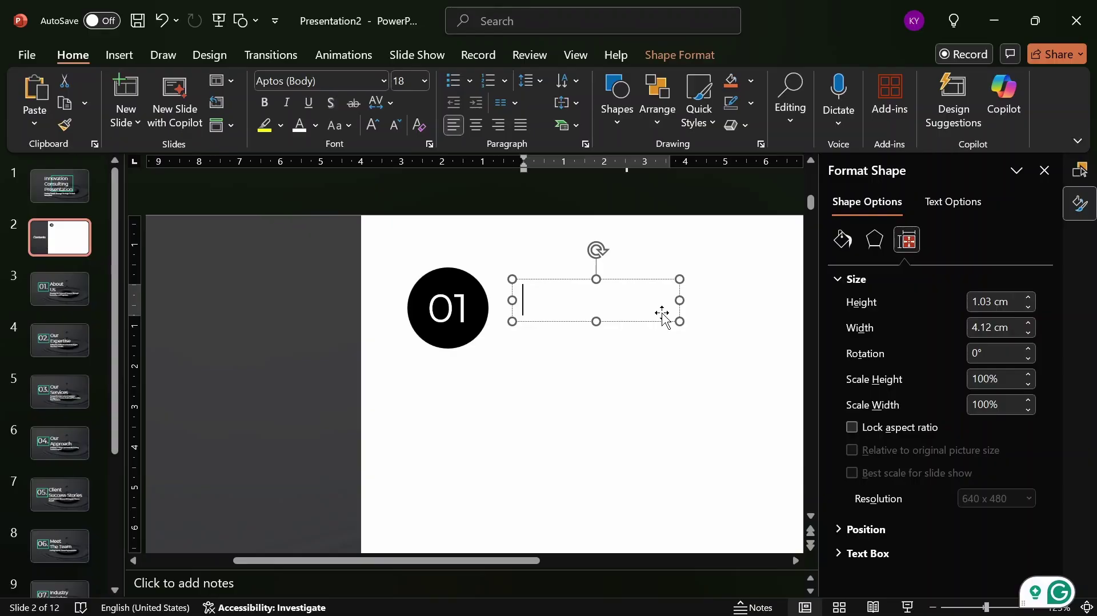
pyautogui.write('About')
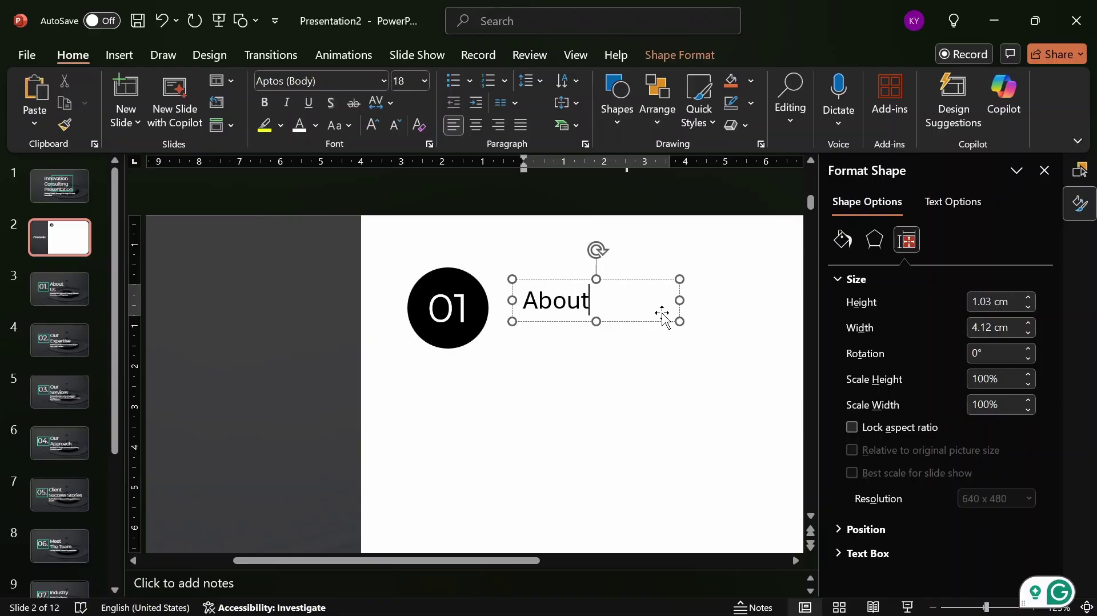
pyautogui.write(' U')
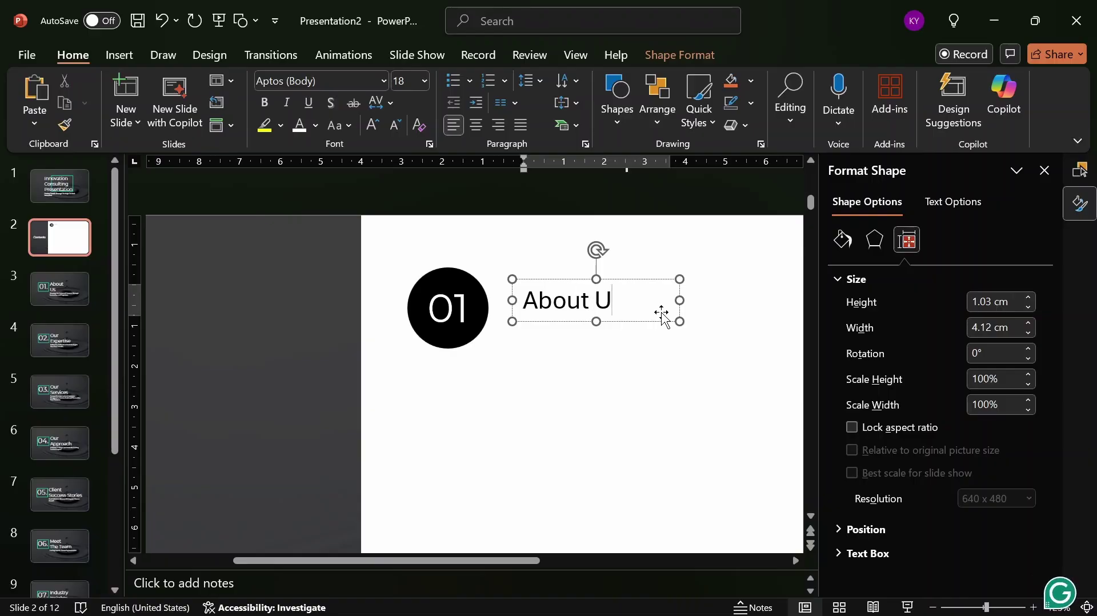
pyautogui.write('s')
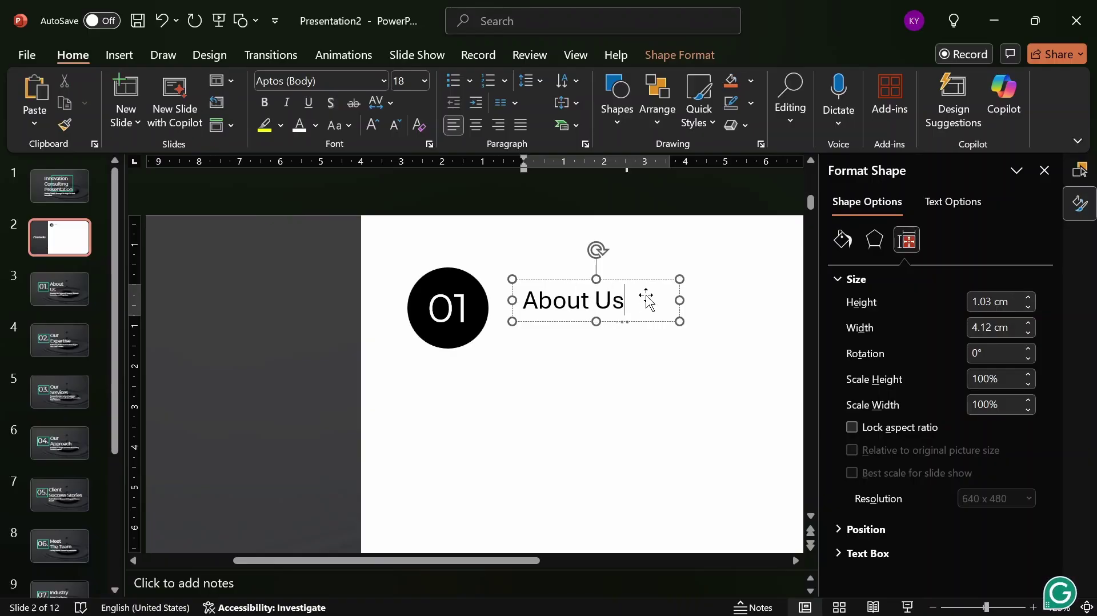
pyautogui.press('Escape')
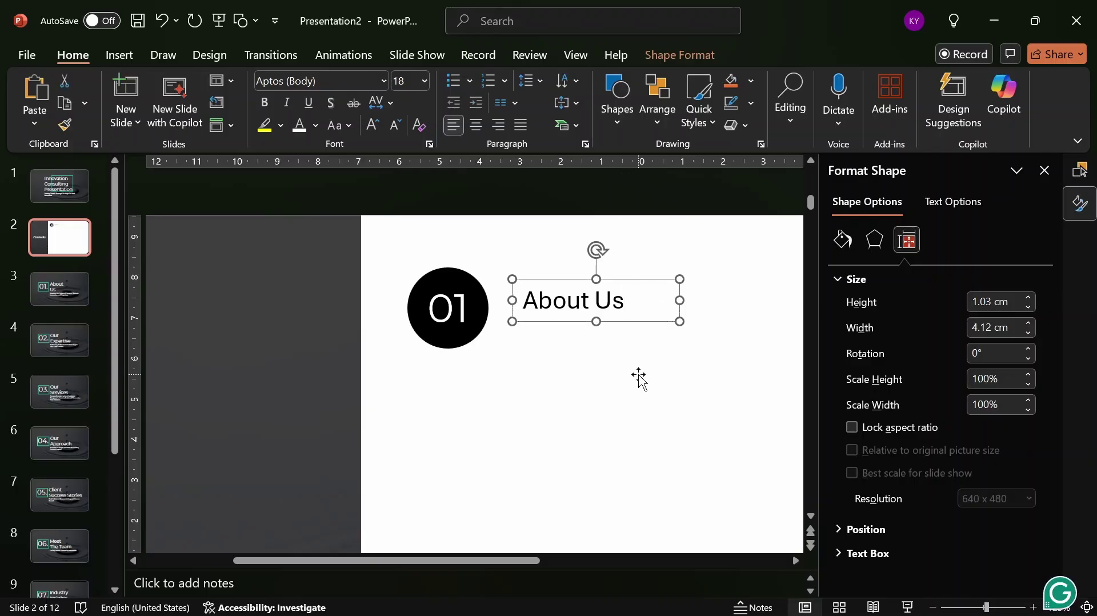
# Set the "About Us" text to the Montserrat font at size 24.
pyautogui.click(382, 80)
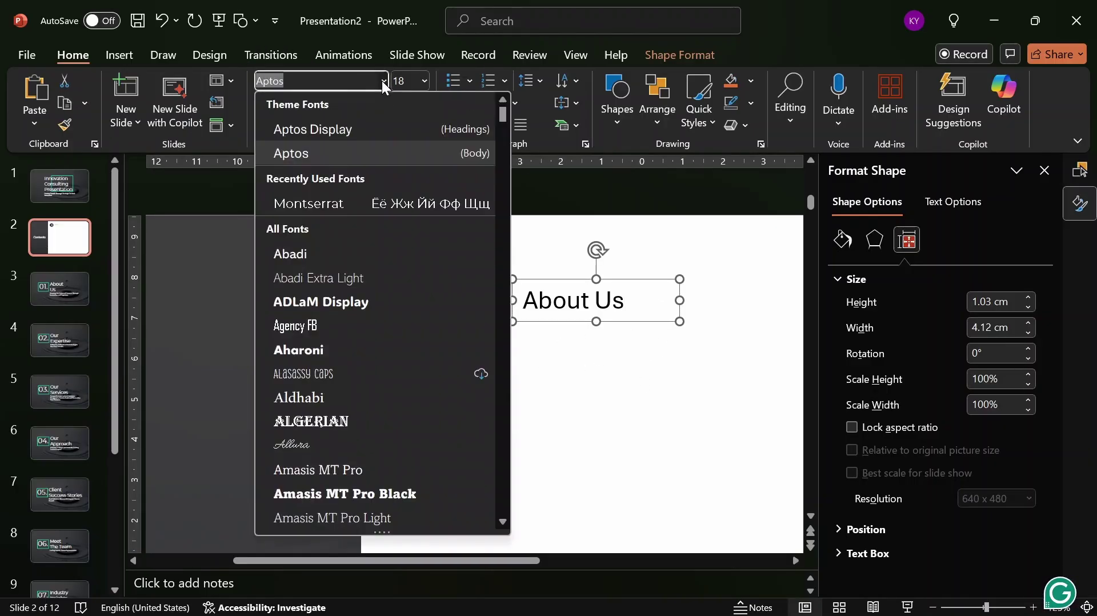
pyautogui.click(322, 197)
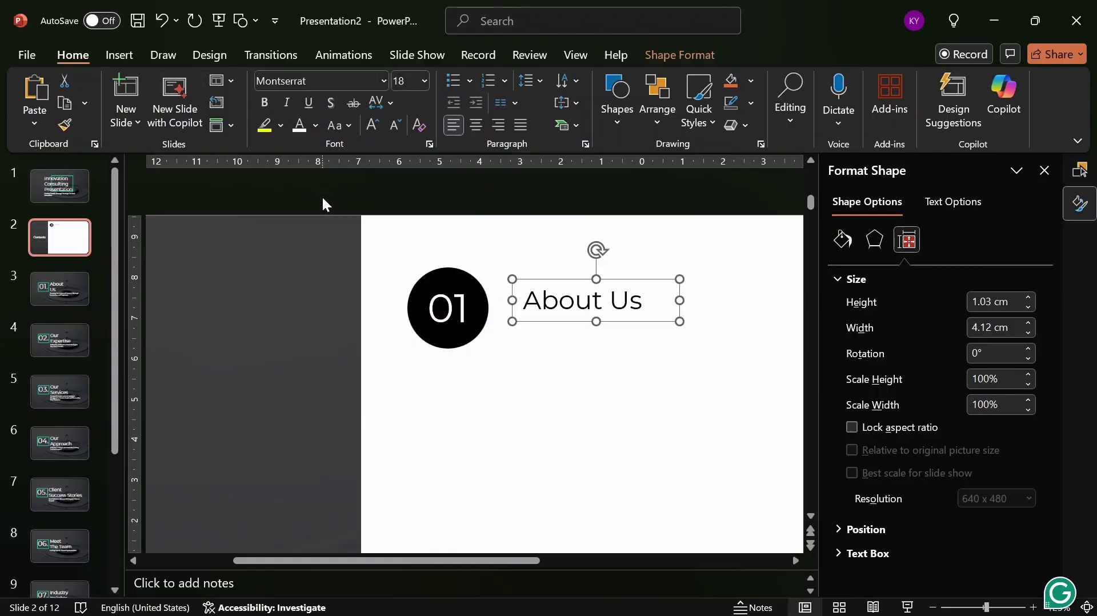
pyautogui.click(417, 82)
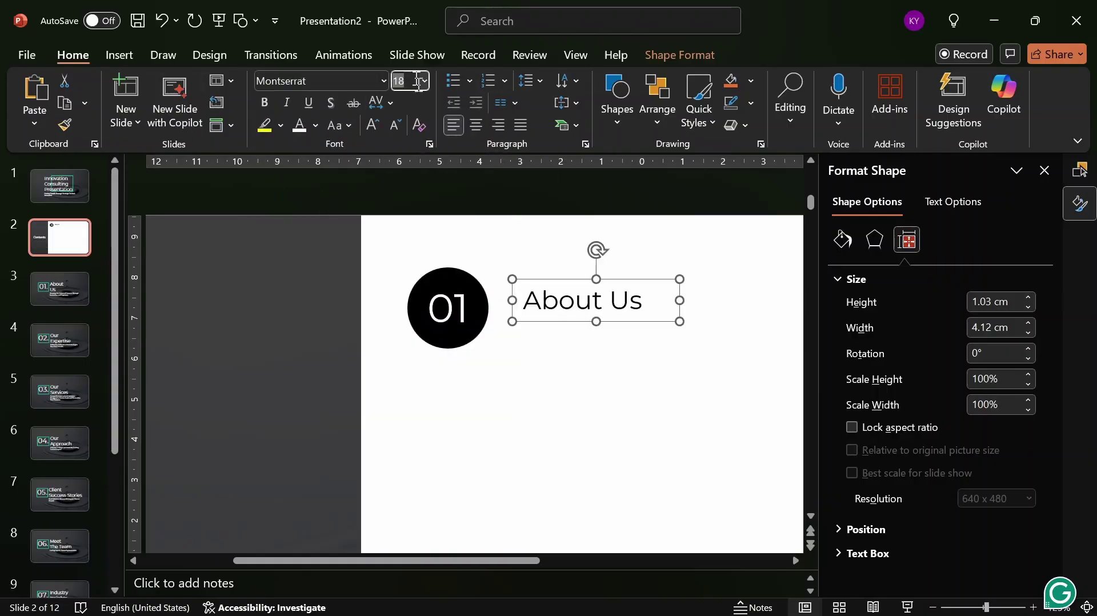
pyautogui.write('24')
pyautogui.press('Return')
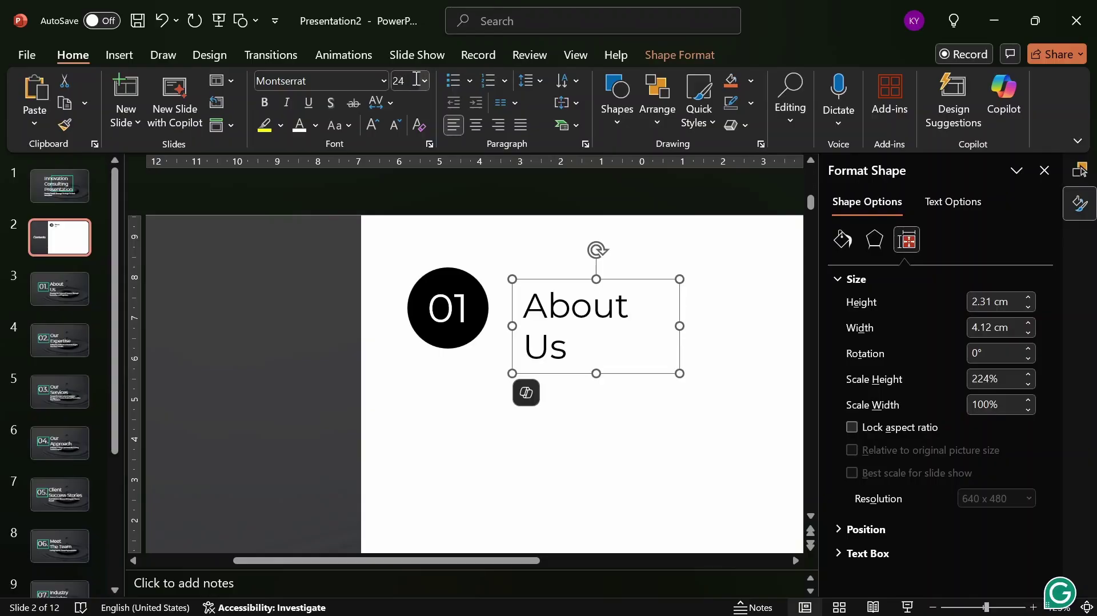
# Widen the "About Us" text box to about 6.98 cm and select it together with the "01" circle group.
pyautogui.moveTo(680, 326); pyautogui.dragTo(740, 332)
pyautogui.keyDown('ctrl'); pyautogui.scroll(-2, 761, 343); pyautogui.keyUp('ctrl')
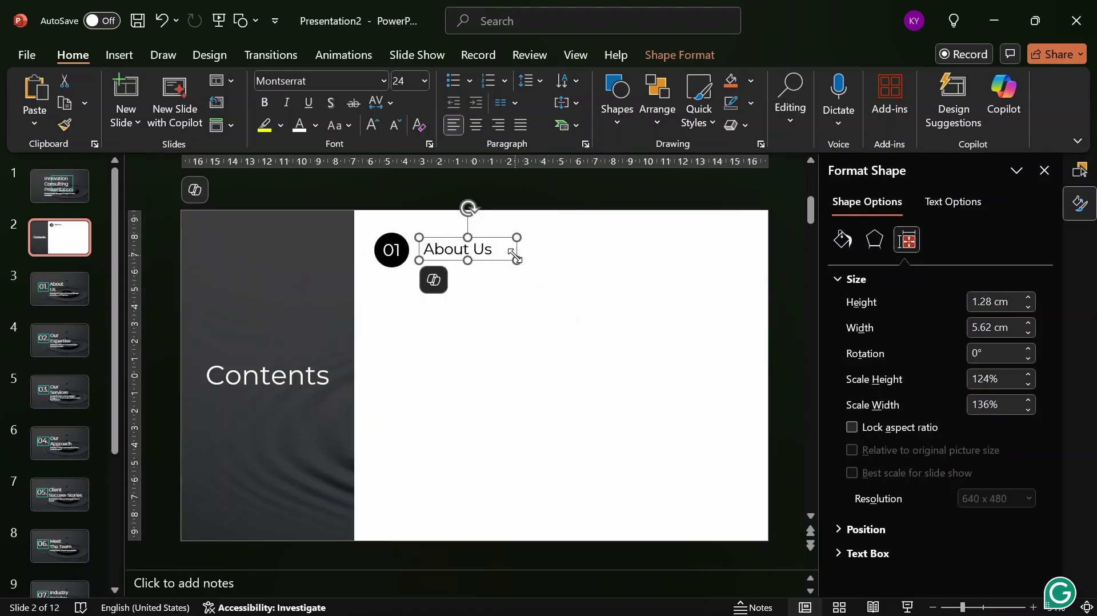
pyautogui.keyDown('ctrl'); pyautogui.scroll(3, 516, 253); pyautogui.keyUp('ctrl')
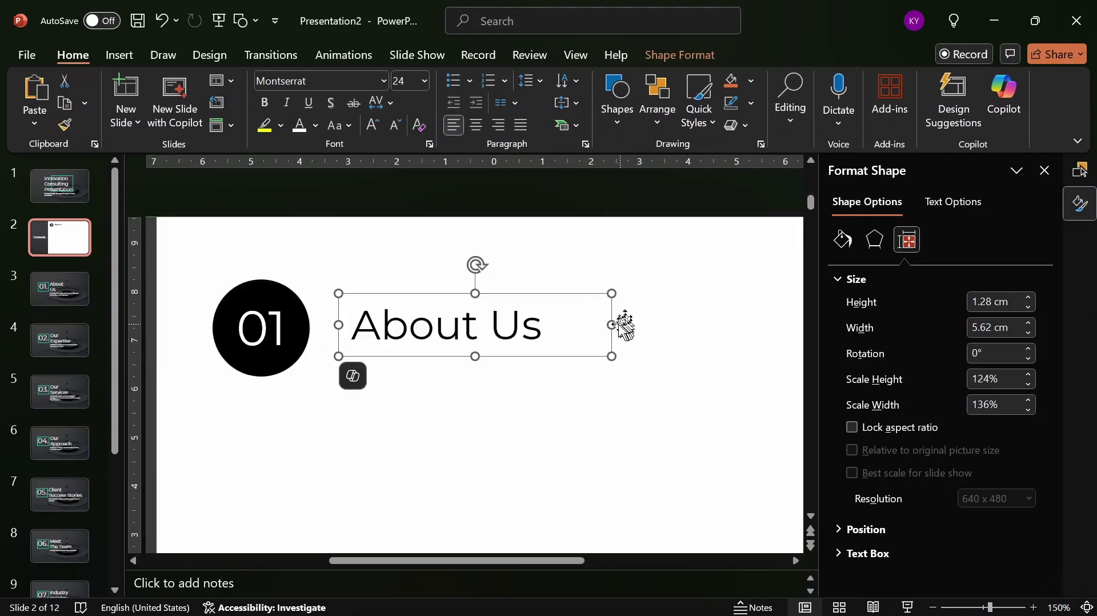
pyautogui.moveTo(612, 324); pyautogui.dragTo(678, 325)
pyautogui.keyDown('ctrl'); pyautogui.scroll(-3, 676, 326); pyautogui.keyUp('ctrl')
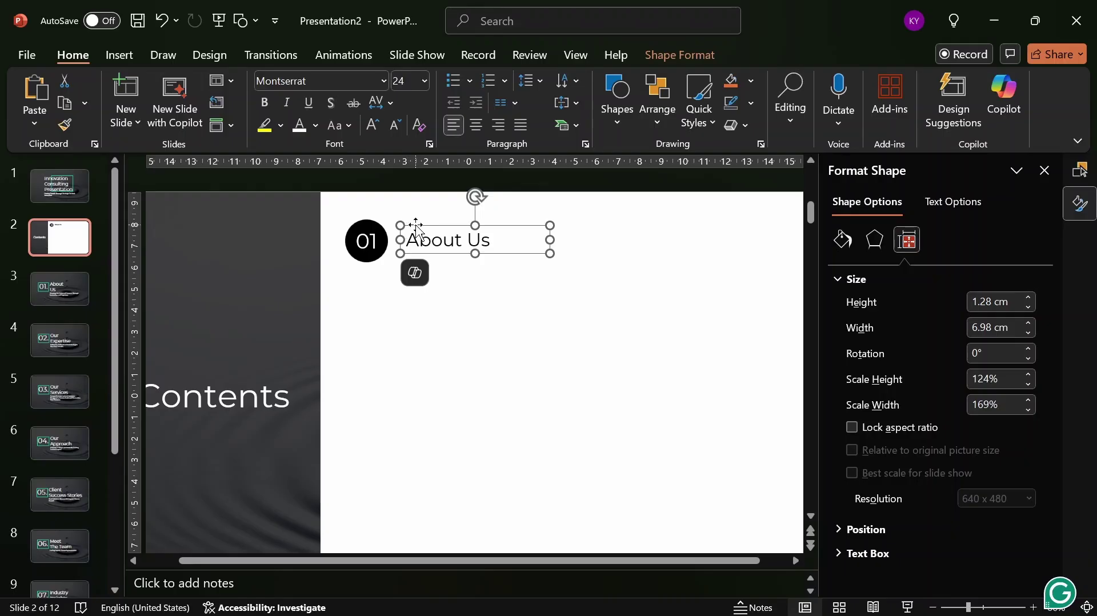
pyautogui.keyDown('shift'); pyautogui.click(346, 239); pyautogui.keyUp('shift')
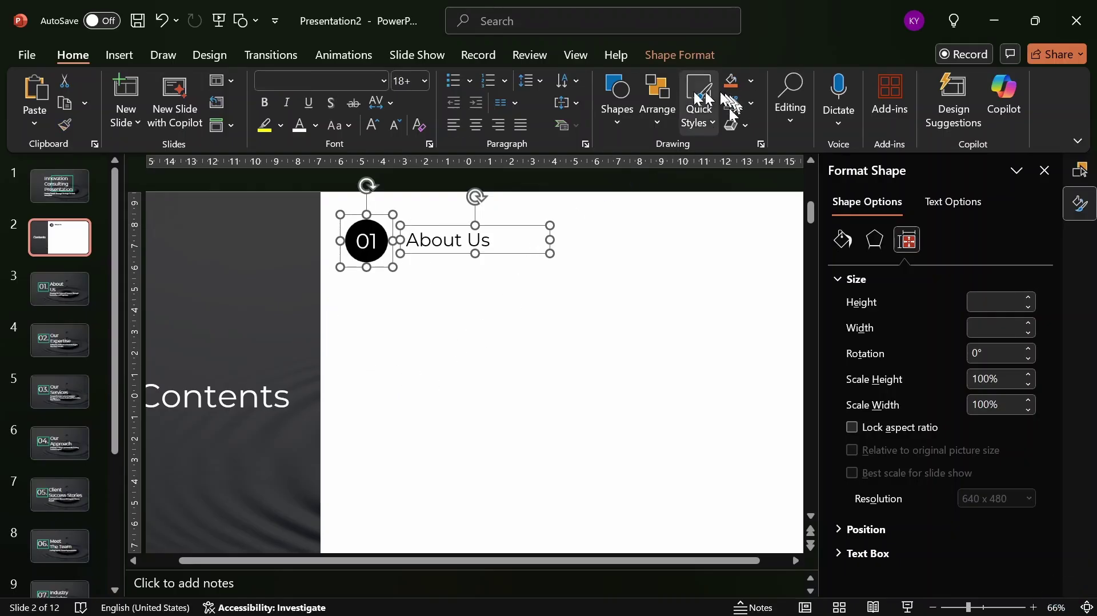
# Try aligning the "About Us" text box and the "01" circle group by their horizontal centers, and undo it.
pyautogui.click(657, 98)
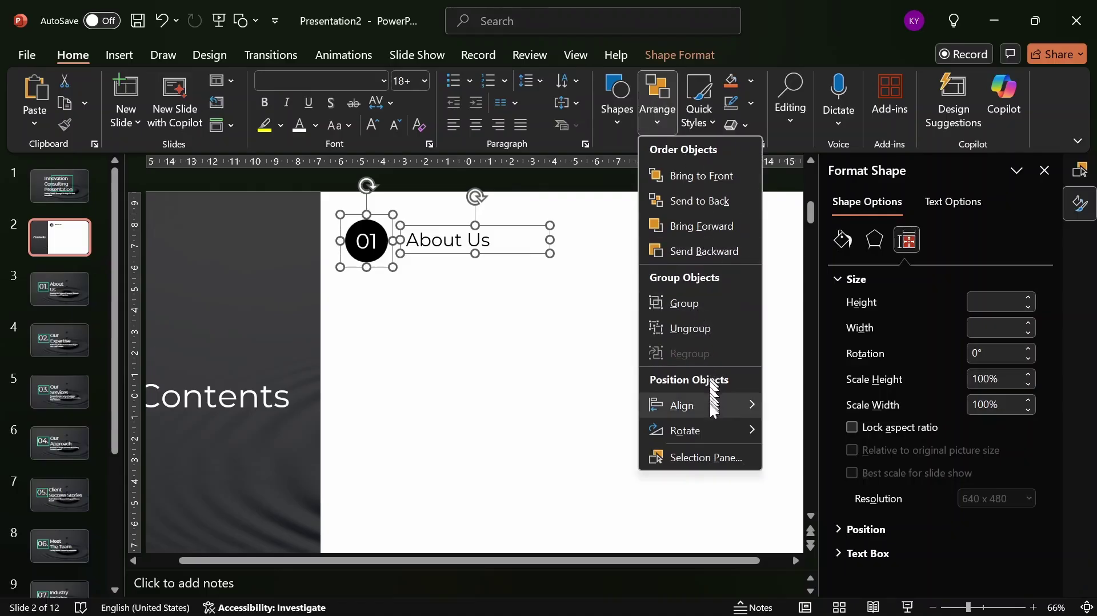
pyautogui.moveTo(708, 406)
pyautogui.click(804, 399)
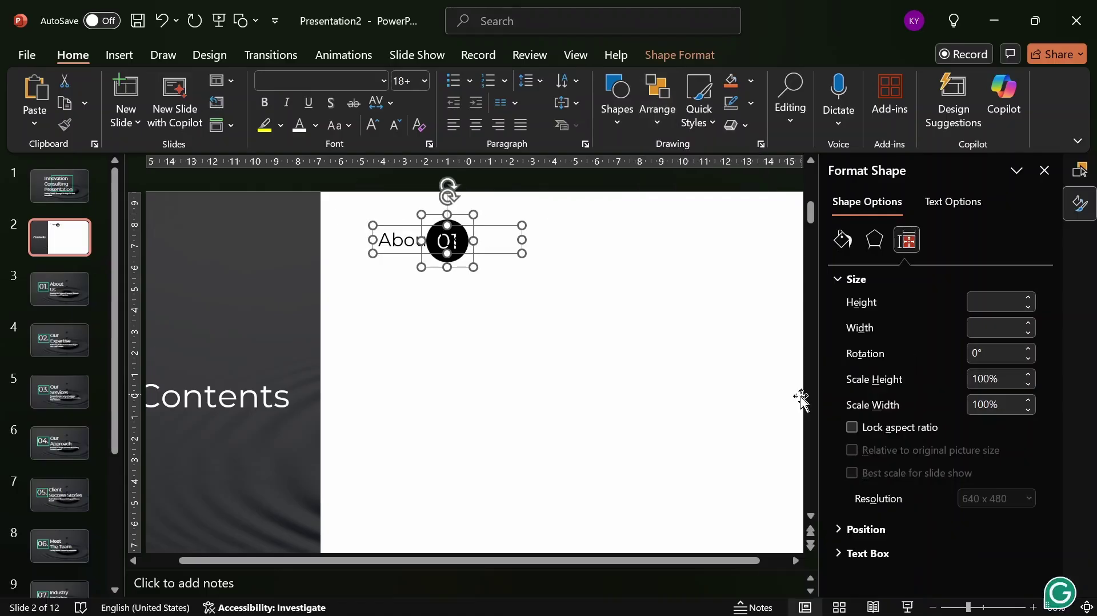
pyautogui.hotkey('ctrl', 'z')
# Align the "About Us" text box and the "01" circle group to each other's vertical middle.
pyautogui.click(655, 96)
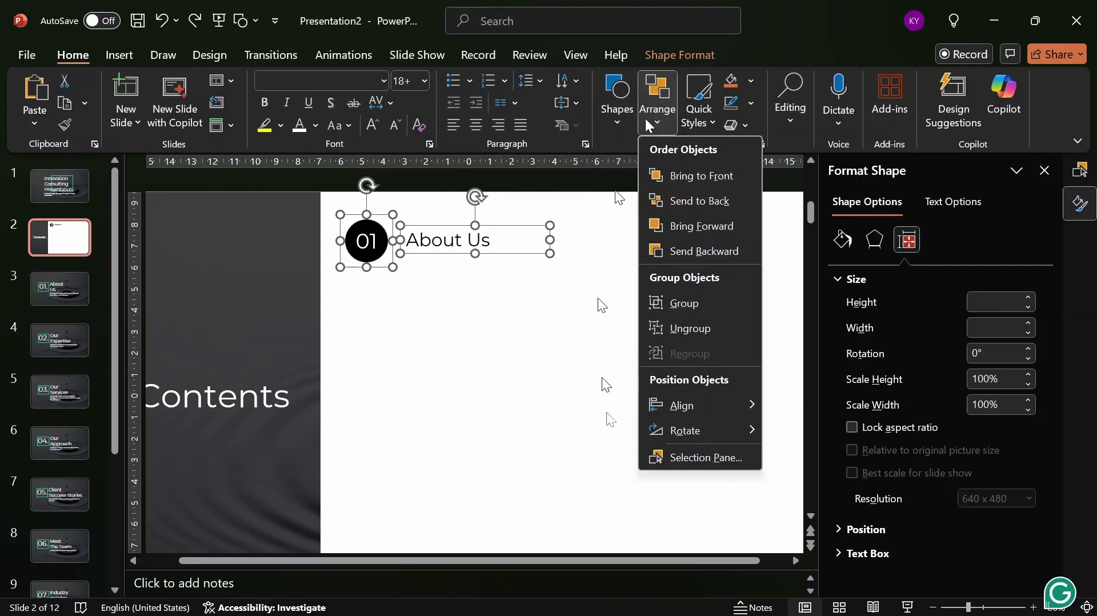
pyautogui.moveTo(721, 410)
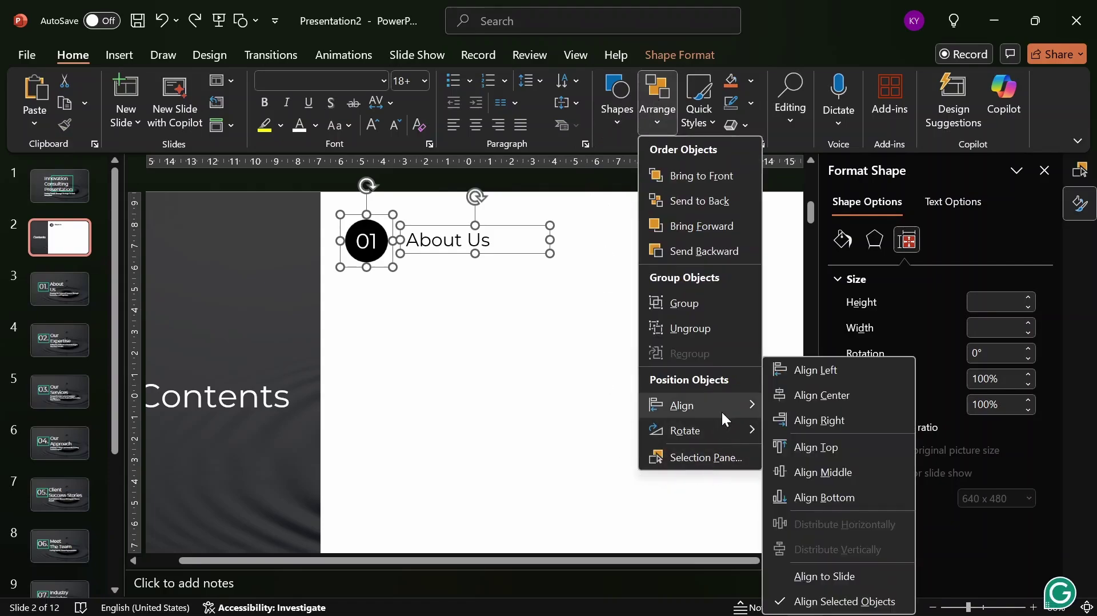
pyautogui.click(848, 478)
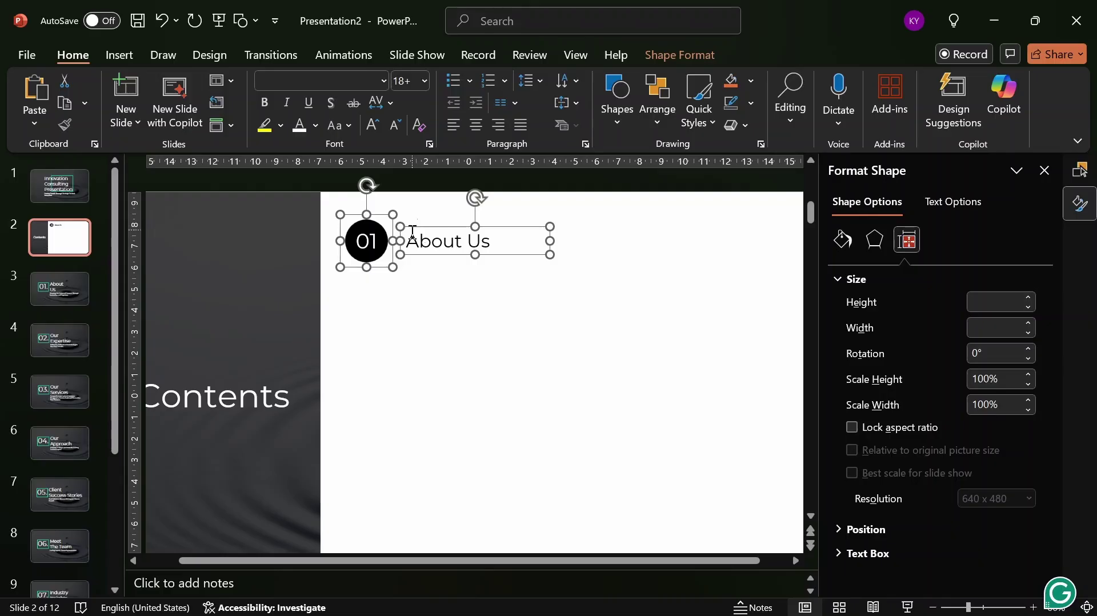
# Move the "About Us" text box slightly closer to the "01" circle, keeping it at the same height.
pyautogui.click(387, 311)
pyautogui.click(409, 238)
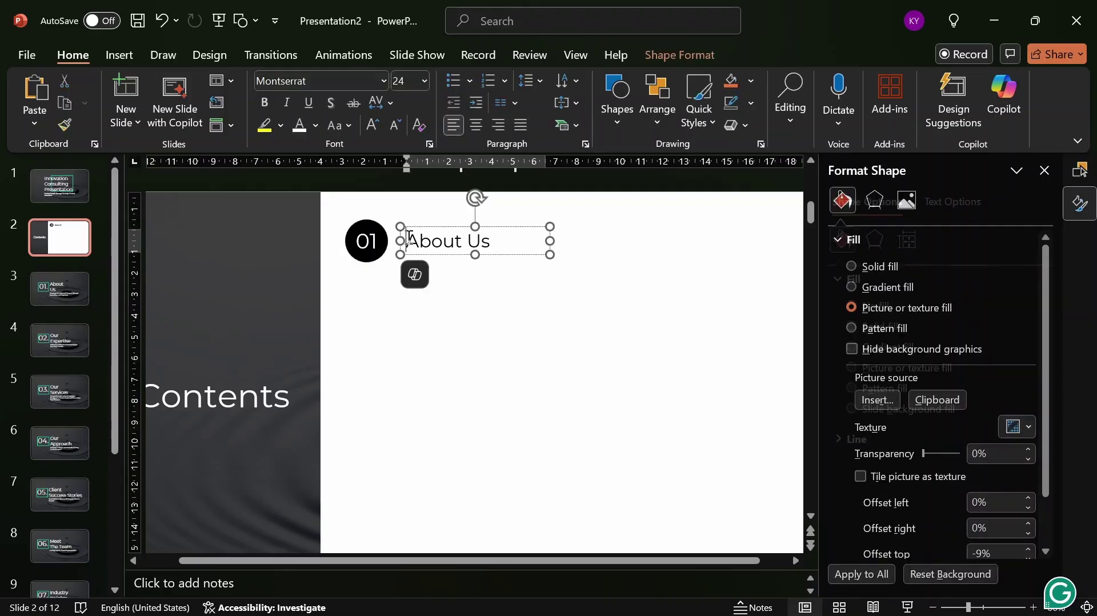
pyautogui.click(415, 227)
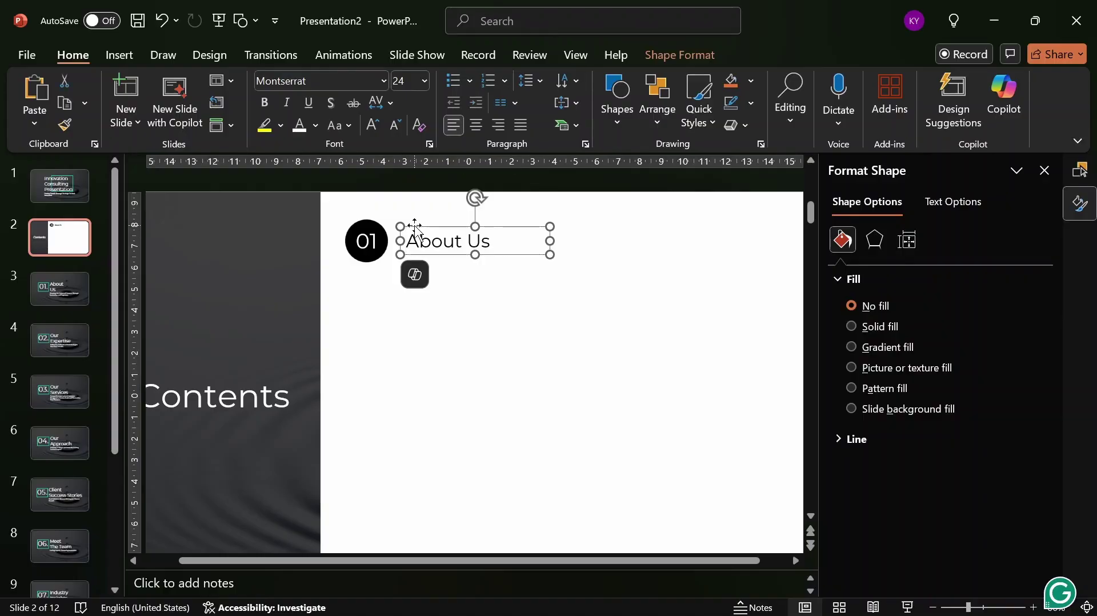
pyautogui.moveTo(415, 227); pyautogui.dragTo(407, 226)
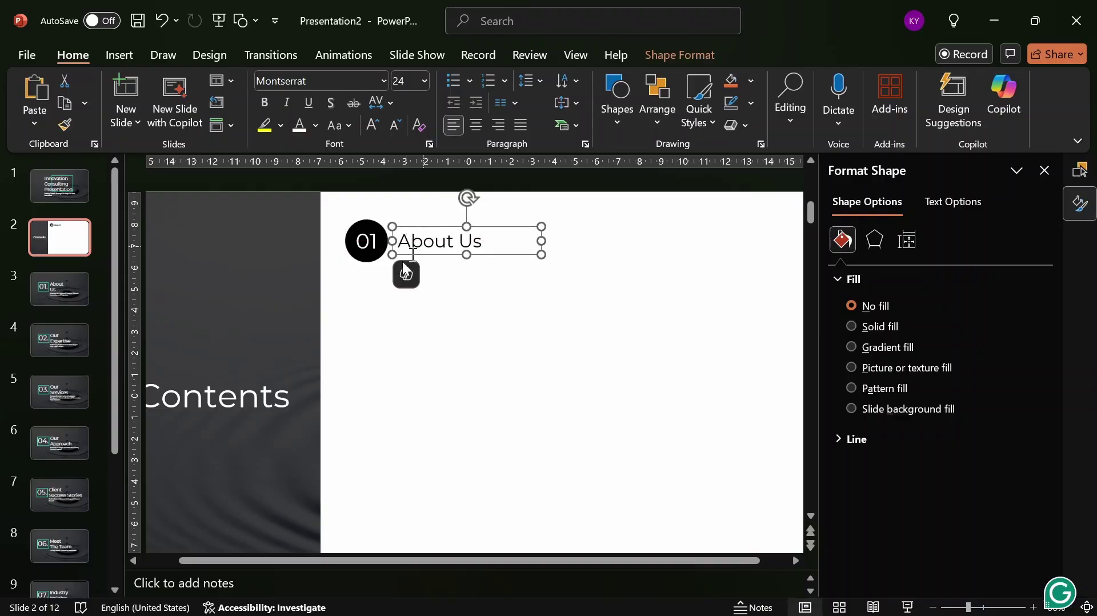
# Group the "01" circle with the "About Us" text box and place a copy of the group directly below it.
pyautogui.click(341, 219)
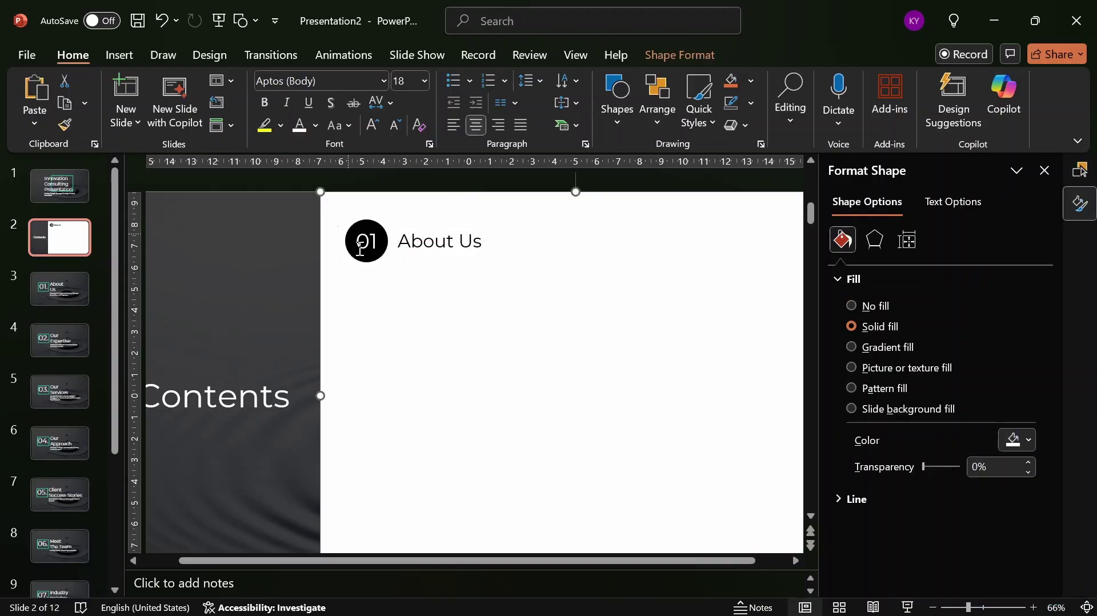
pyautogui.click(365, 247)
pyautogui.click(399, 249)
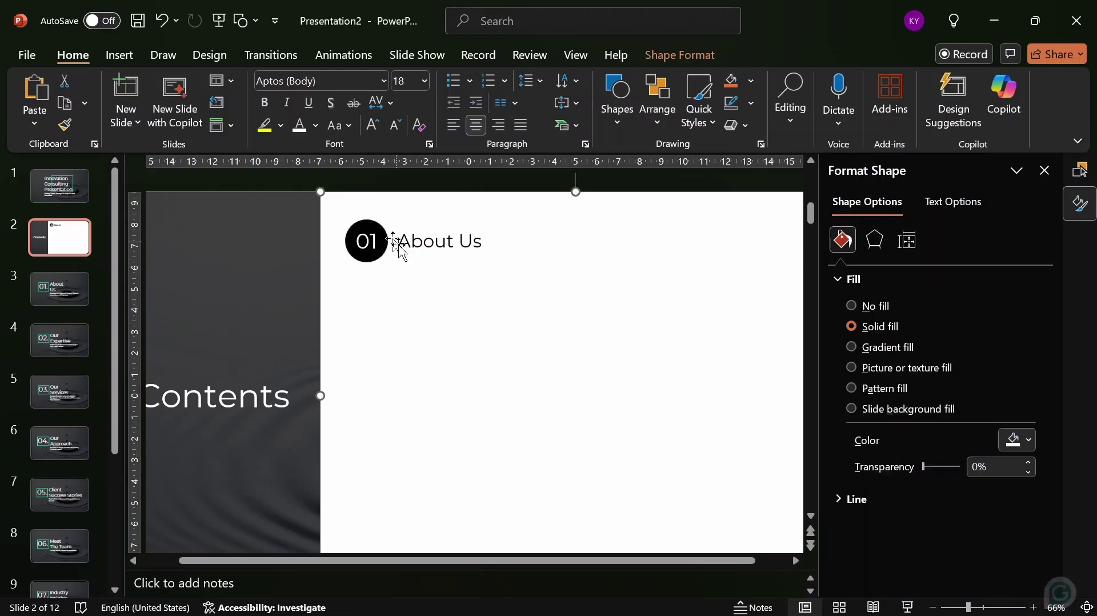
pyautogui.click(374, 241)
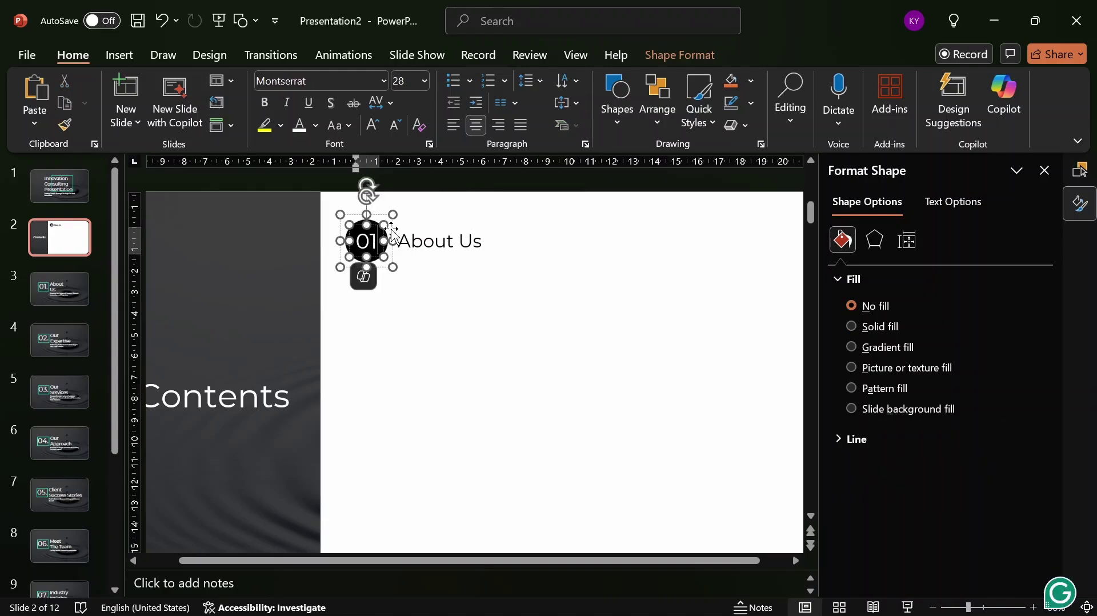
pyautogui.keyDown('shift'); pyautogui.click(394, 228); pyautogui.keyUp('shift')
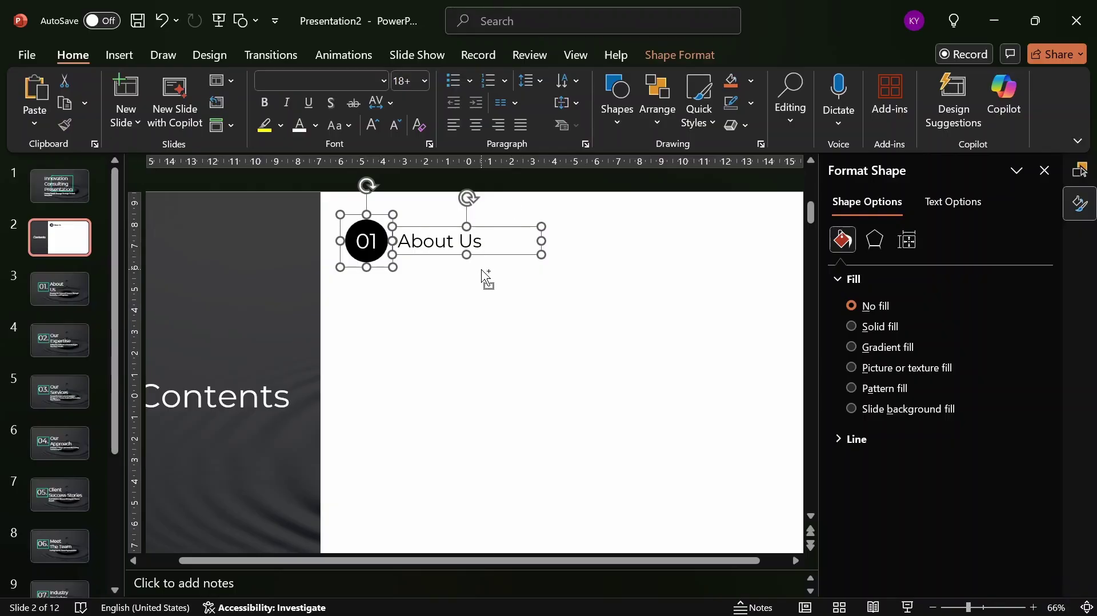
pyautogui.hotkey('ctrl', 'g')
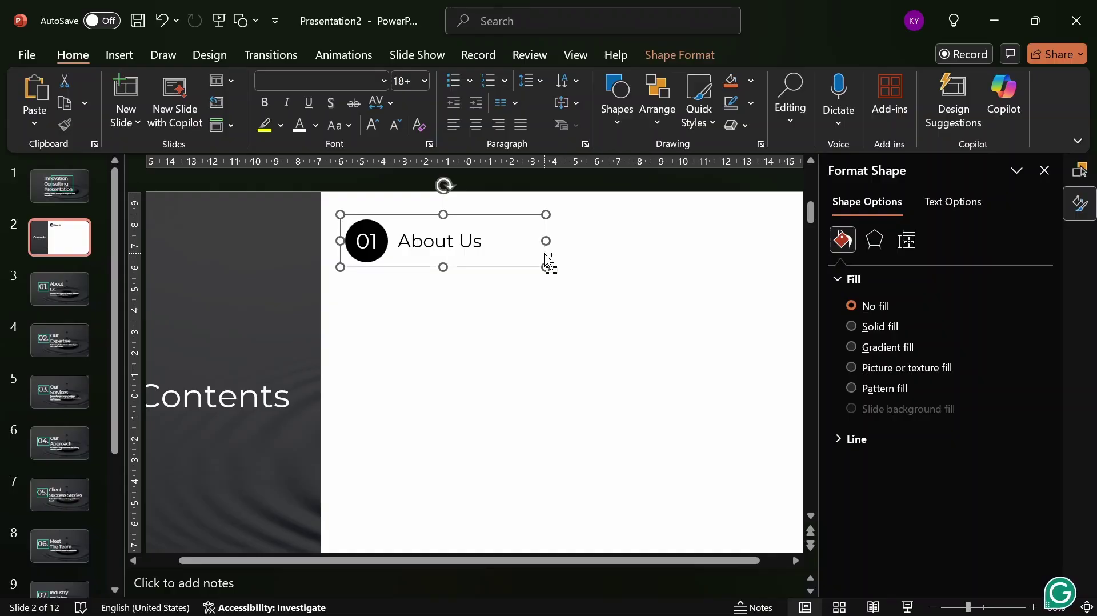
pyautogui.moveTo(548, 260); pyautogui.dragTo(550, 325)
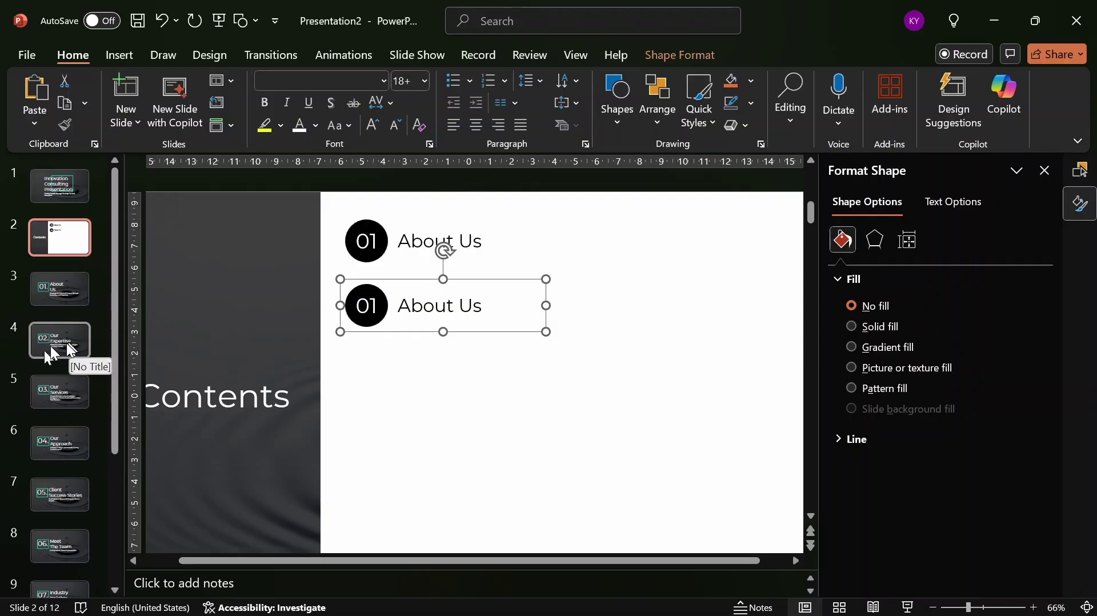
# Check the section list at the start of the Notepad outline and change the copied entry's circle number to "02".
pyautogui.moveTo(378, 613)
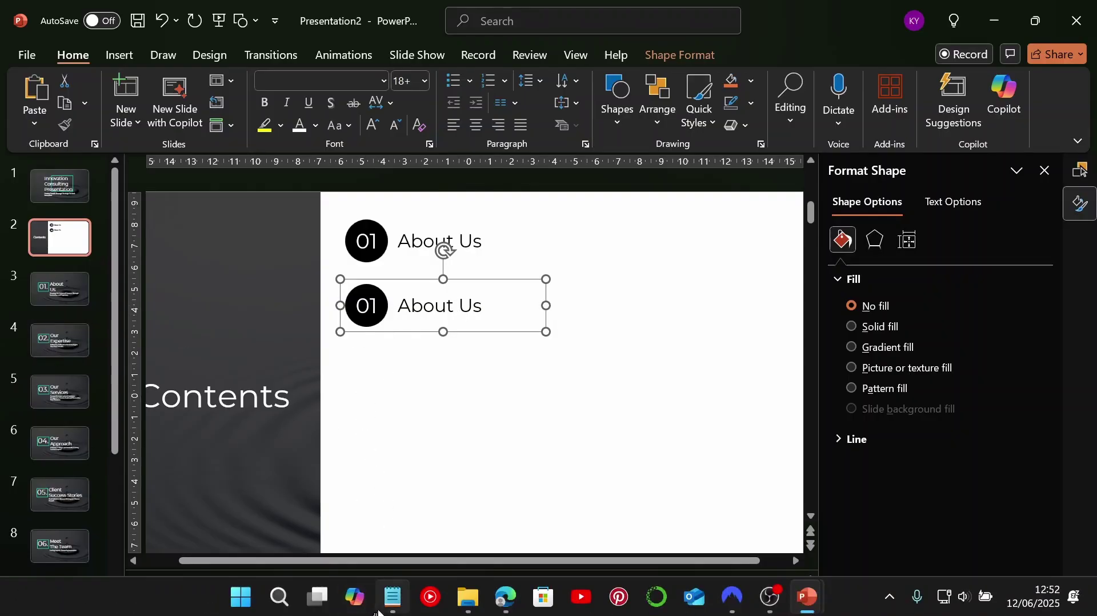
pyautogui.click(395, 480)
pyautogui.scroll(20, 908, 420)
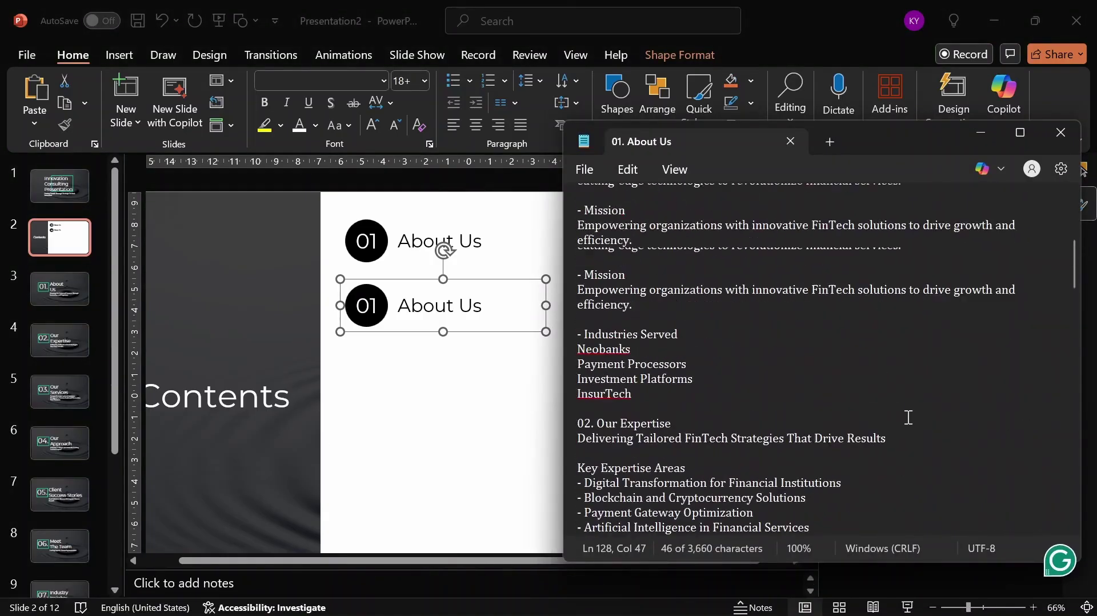
pyautogui.scroll(15, 905, 420)
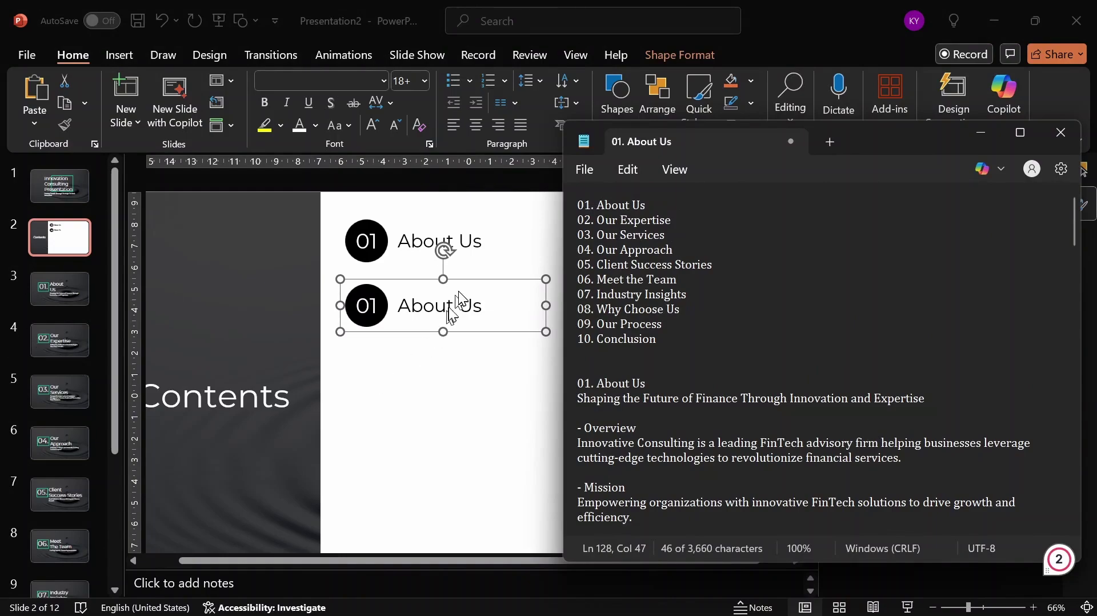
pyautogui.click(369, 309)
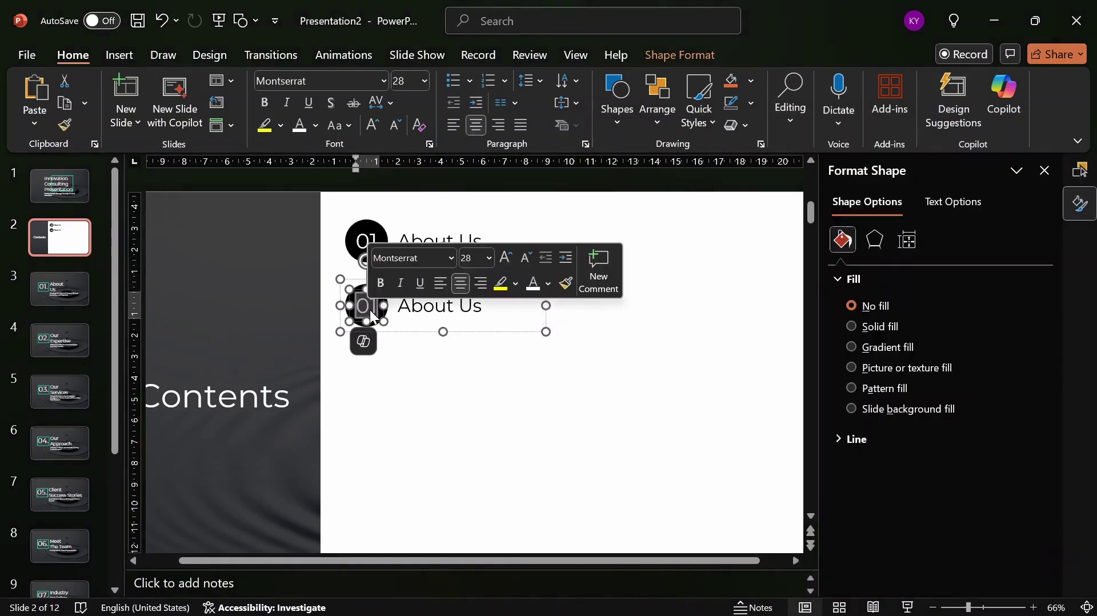
pyautogui.write('02')
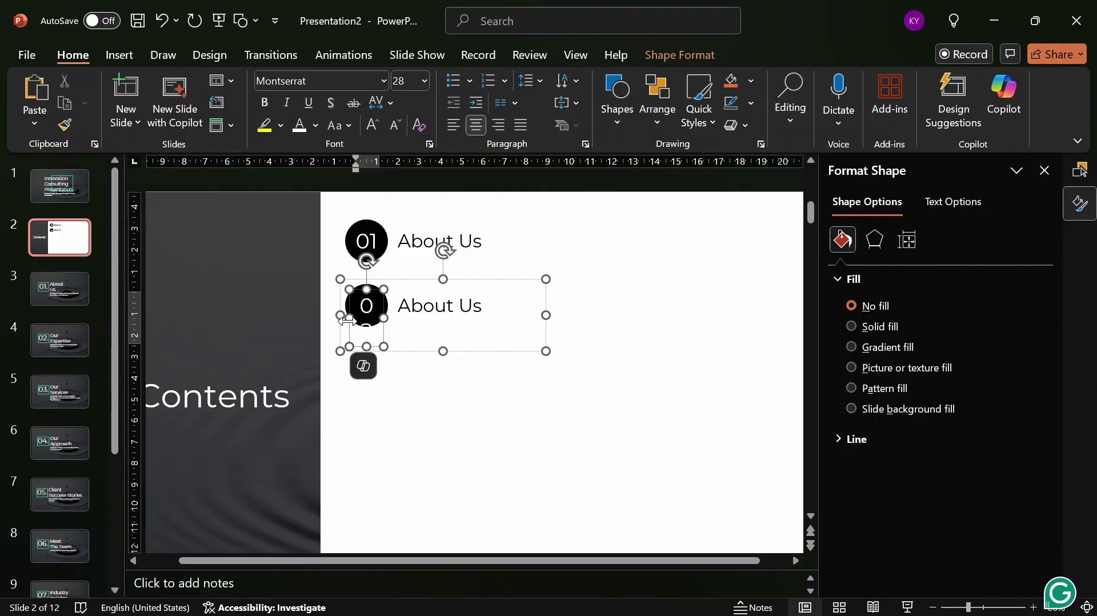
# Widen the "02" text box so the number fits on one line and move it back over the middle of its circle.
pyautogui.moveTo(347, 321); pyautogui.dragTo(345, 321)
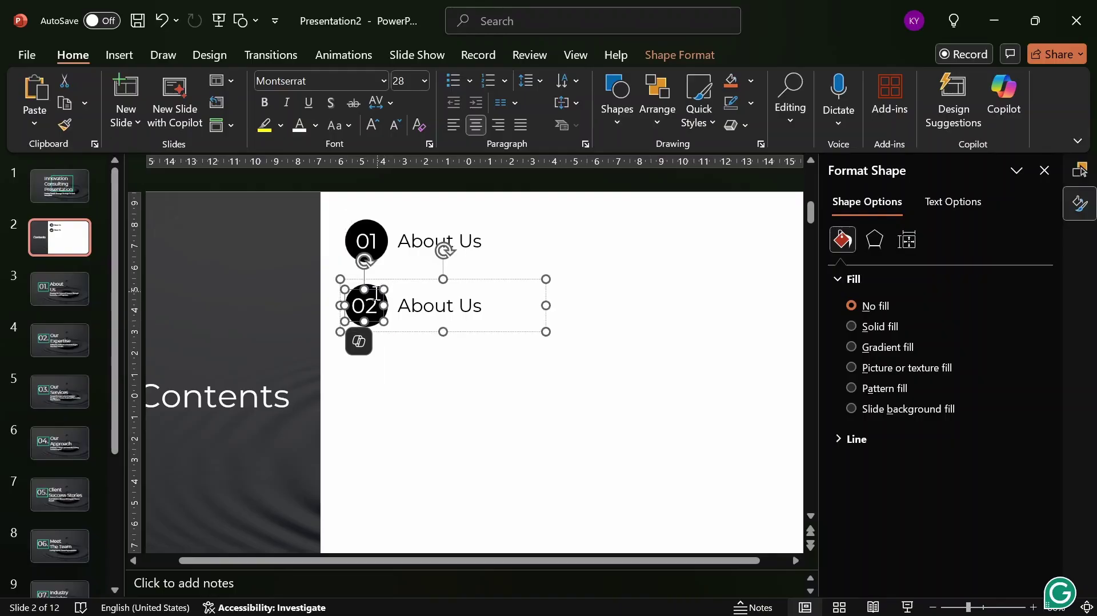
pyautogui.keyDown('ctrl'); pyautogui.scroll(2, 378, 294); pyautogui.keyUp('ctrl')
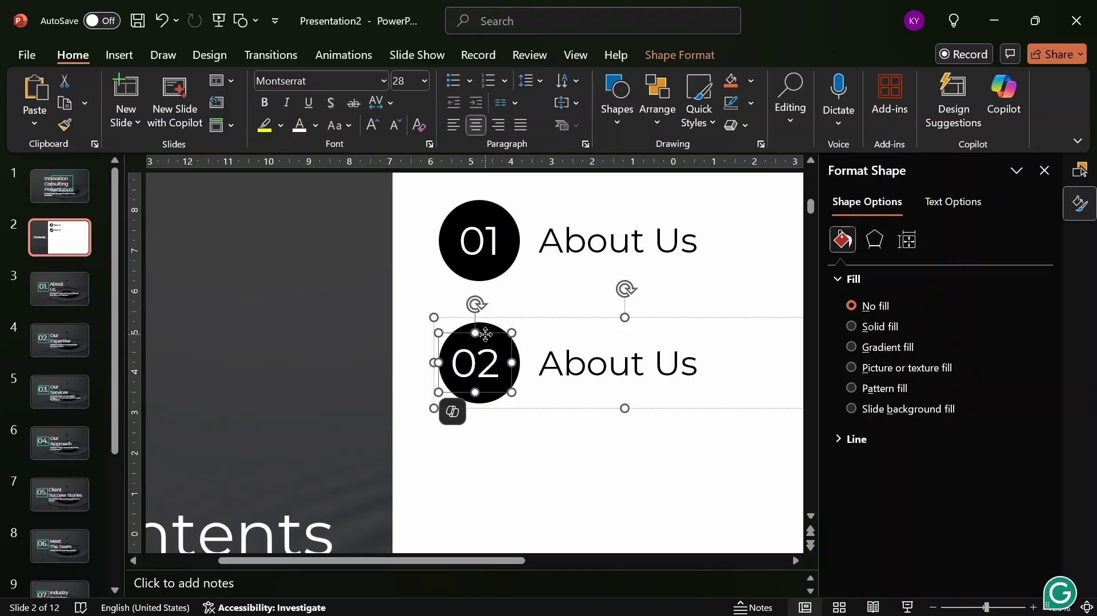
pyautogui.moveTo(486, 333); pyautogui.dragTo(488, 333)
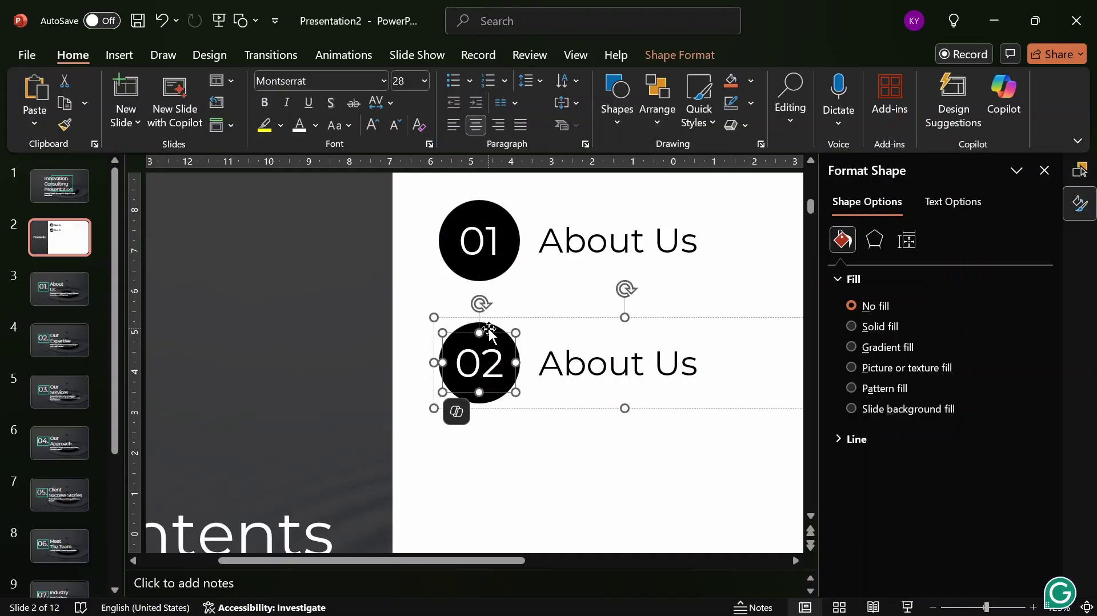
# Align the "02" number to the center and middle of its black circle.
pyautogui.click(485, 325)
pyautogui.keyDown('shift'); pyautogui.click(481, 364); pyautogui.keyUp('shift')
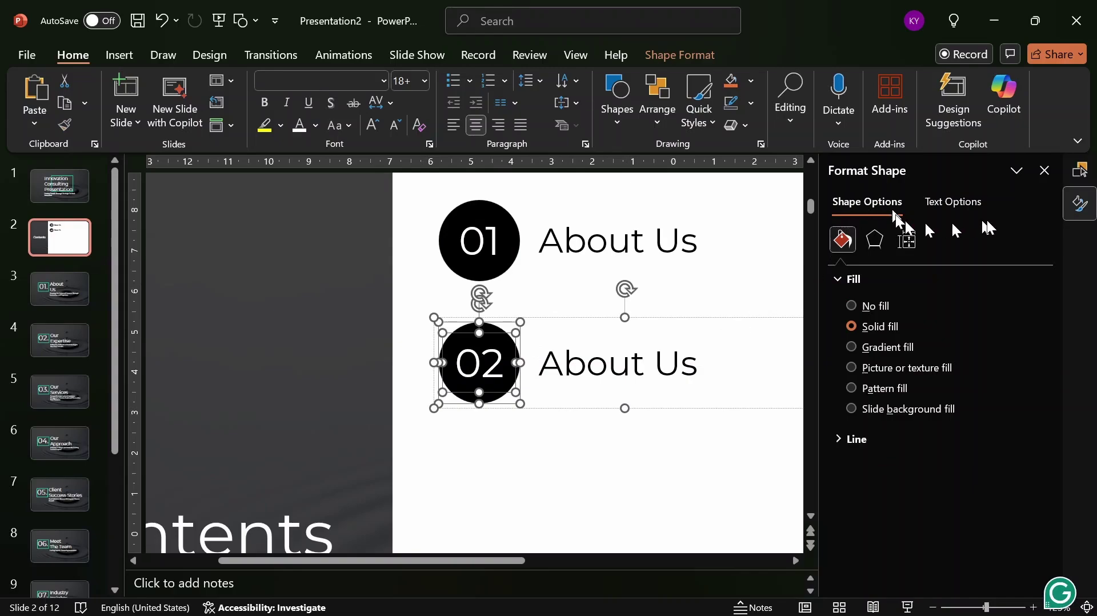
pyautogui.click(1082, 174)
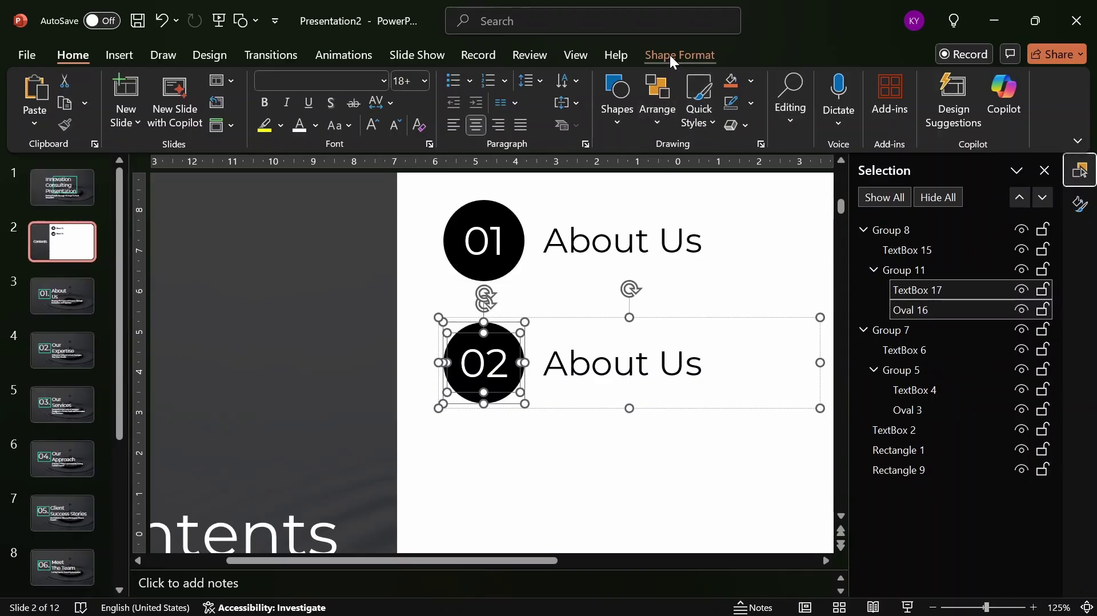
pyautogui.click(662, 111)
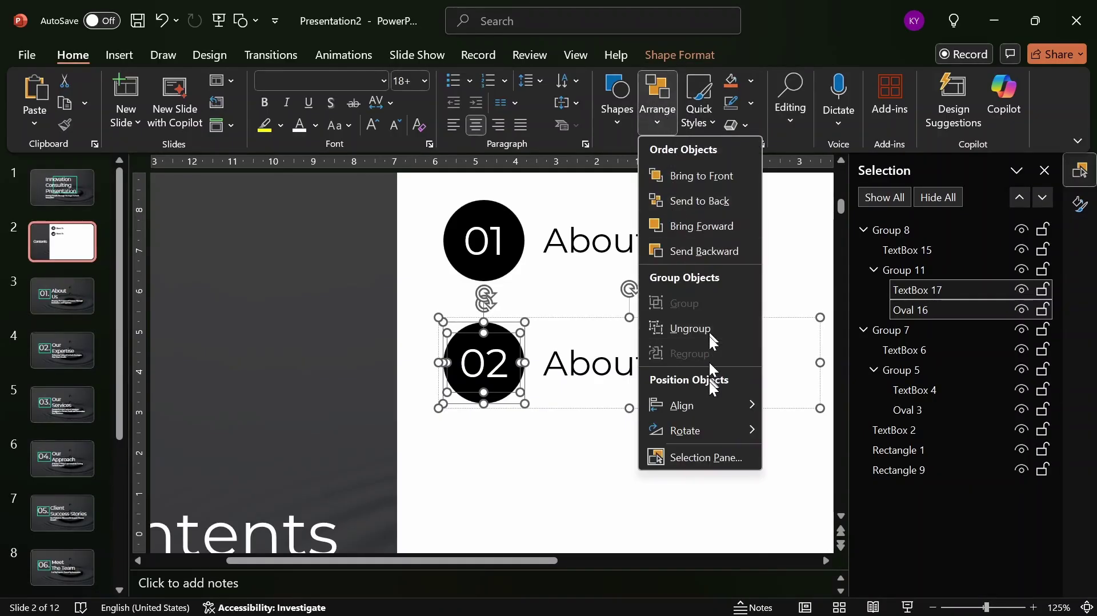
pyautogui.moveTo(709, 408)
pyautogui.click(822, 396)
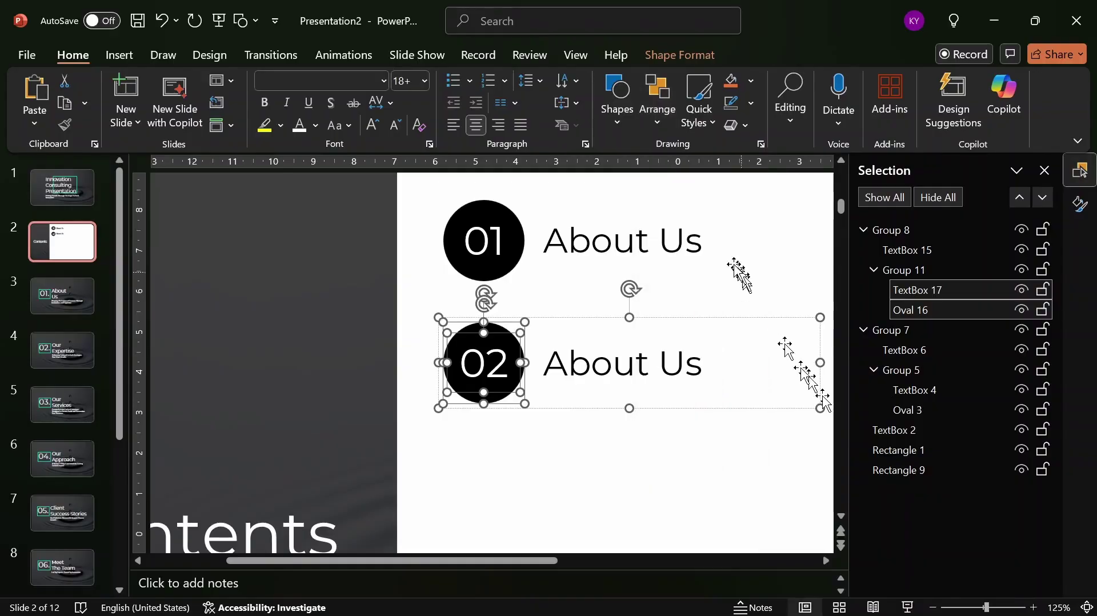
pyautogui.click(657, 96)
pyautogui.moveTo(707, 394)
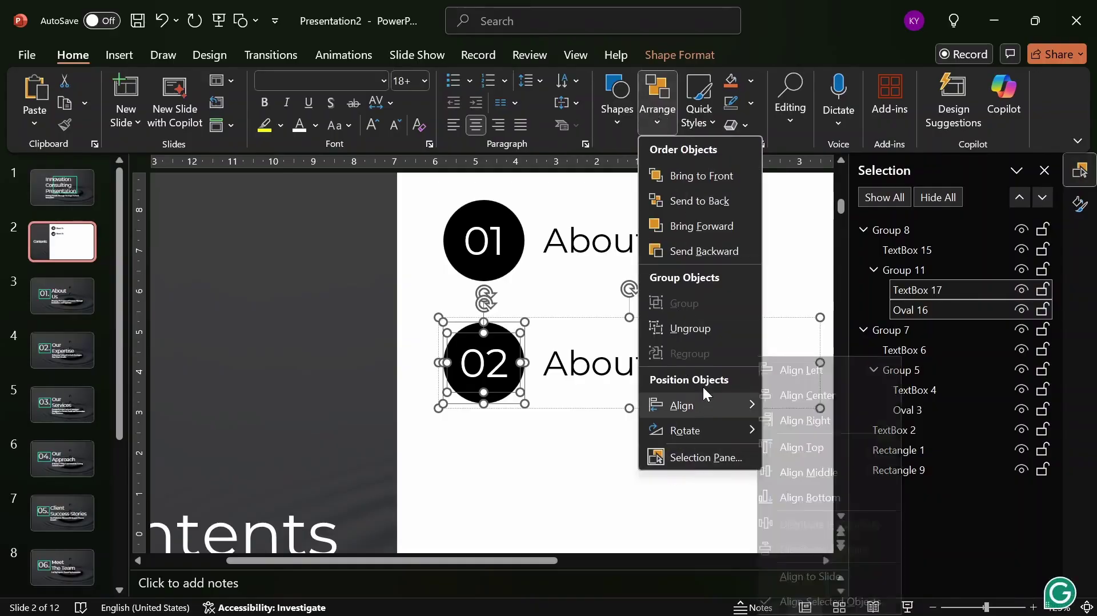
pyautogui.click(838, 473)
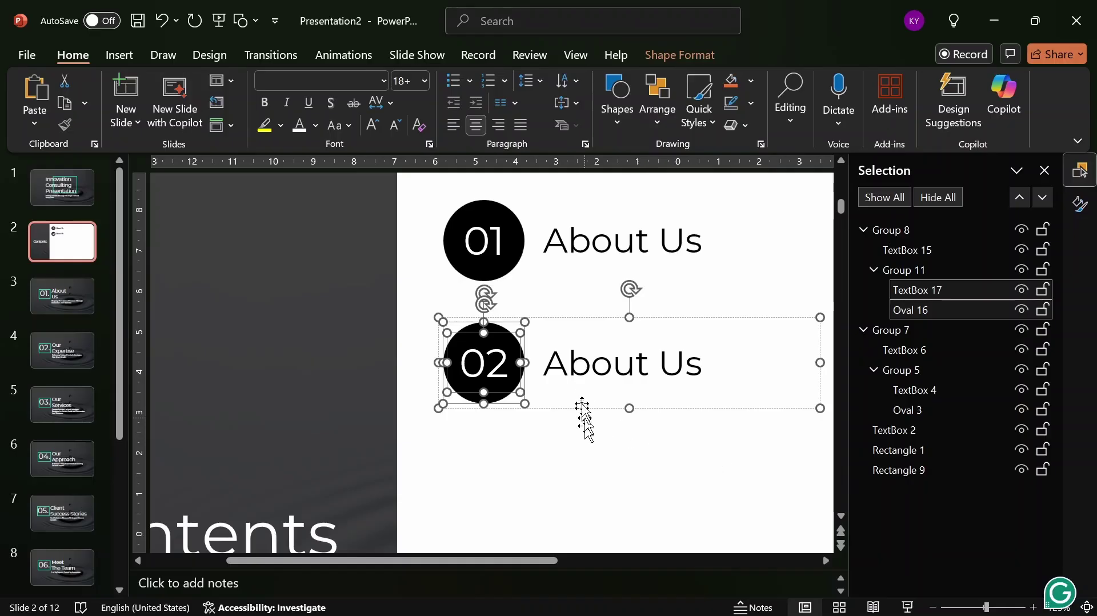
pyautogui.click(591, 368)
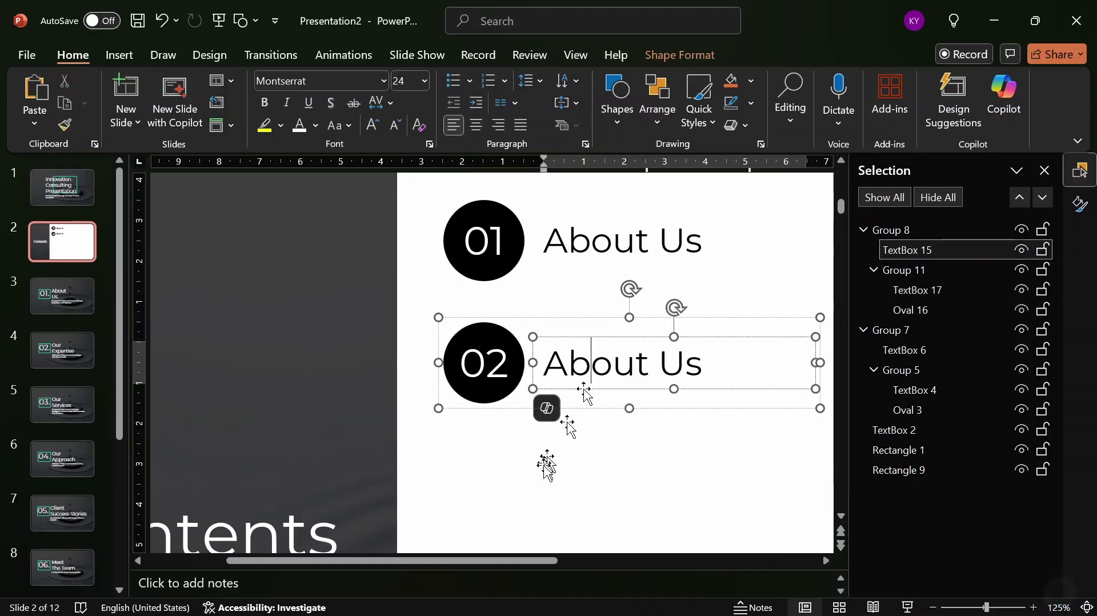
pyautogui.click(511, 380)
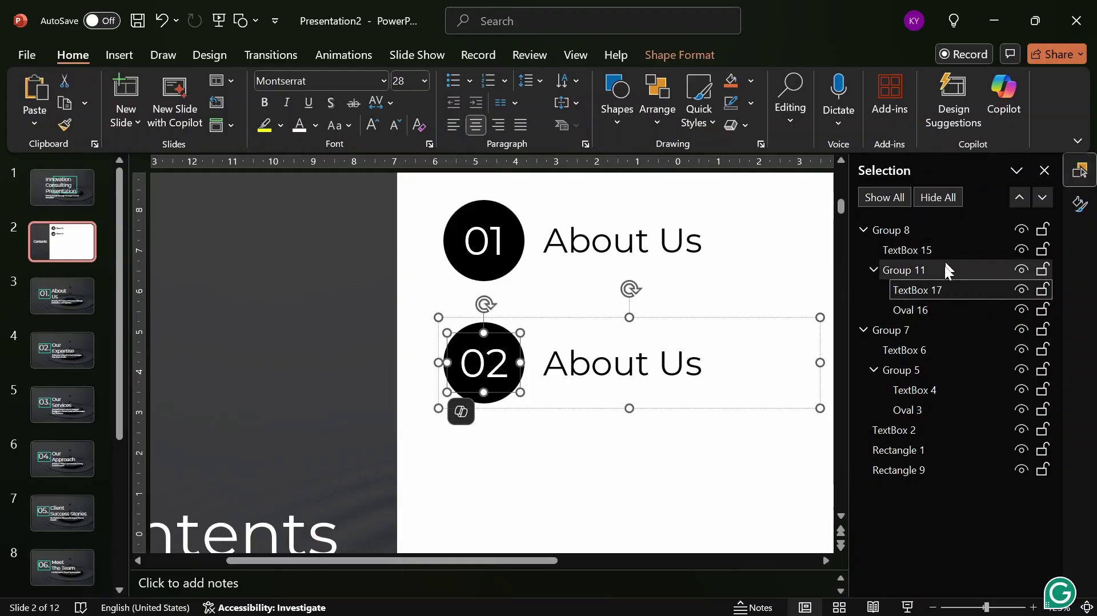
pyautogui.press('Escape')
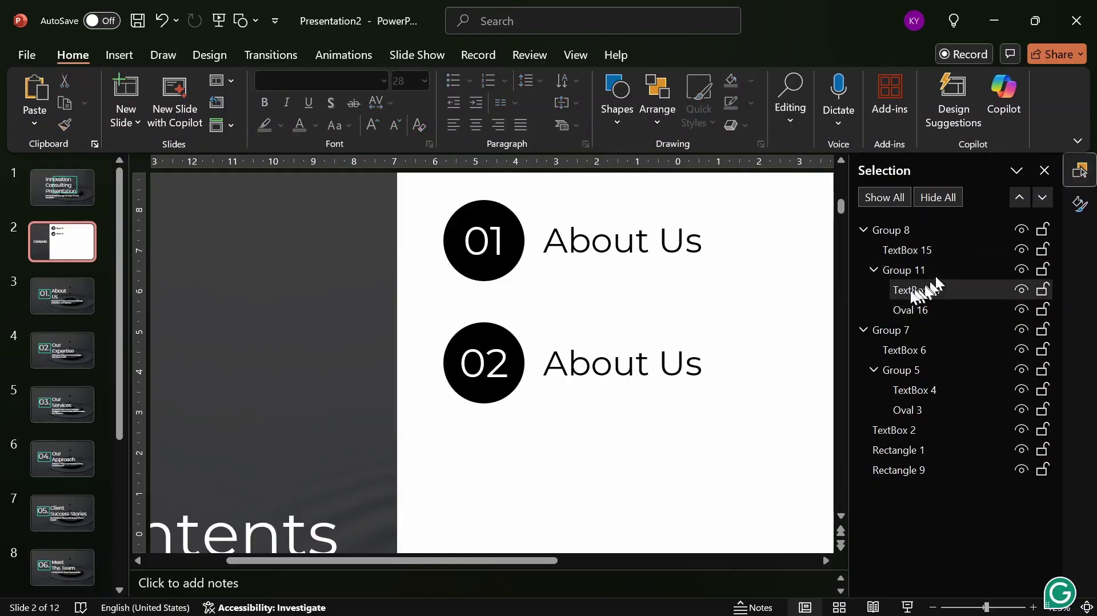
# Align the "02" circle and the "About Us" text box beside it by their middles.
pyautogui.click(449, 367)
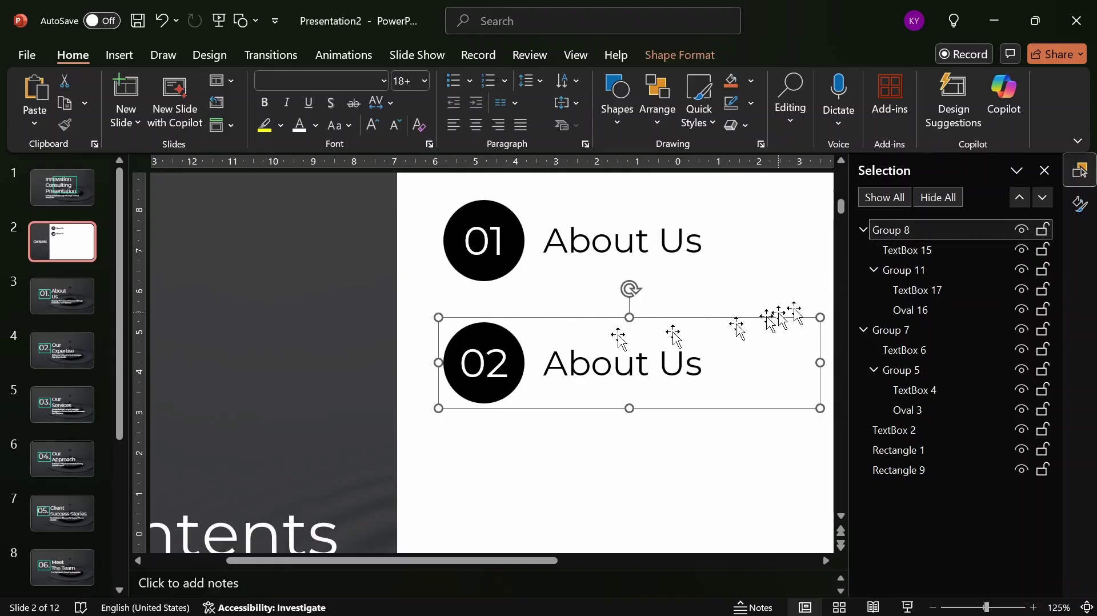
pyautogui.click(460, 362)
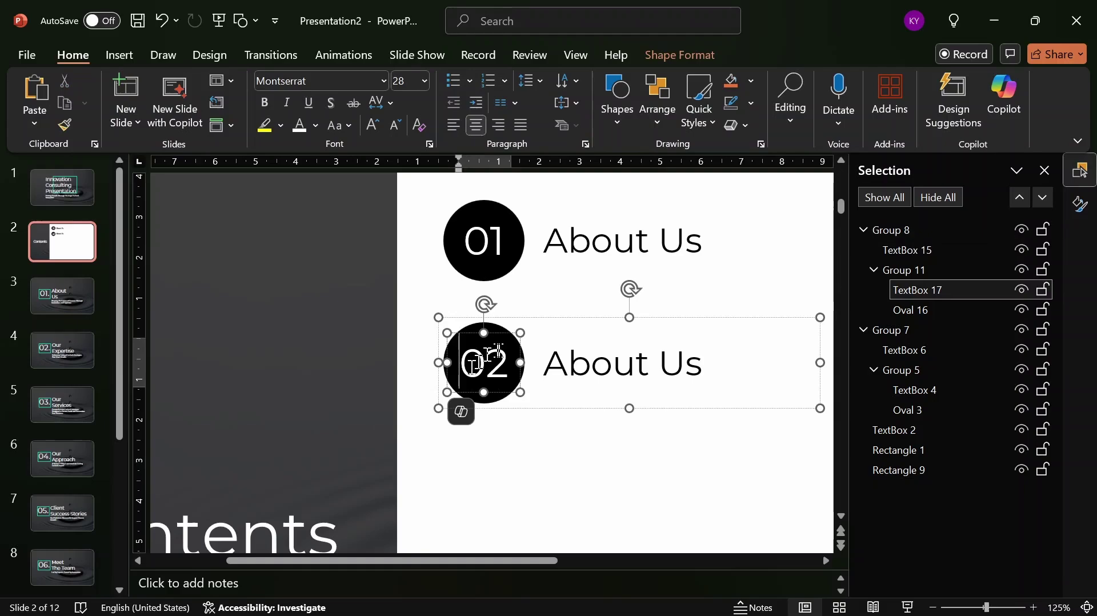
pyautogui.click(512, 323)
pyautogui.click(508, 325)
pyautogui.click(512, 337)
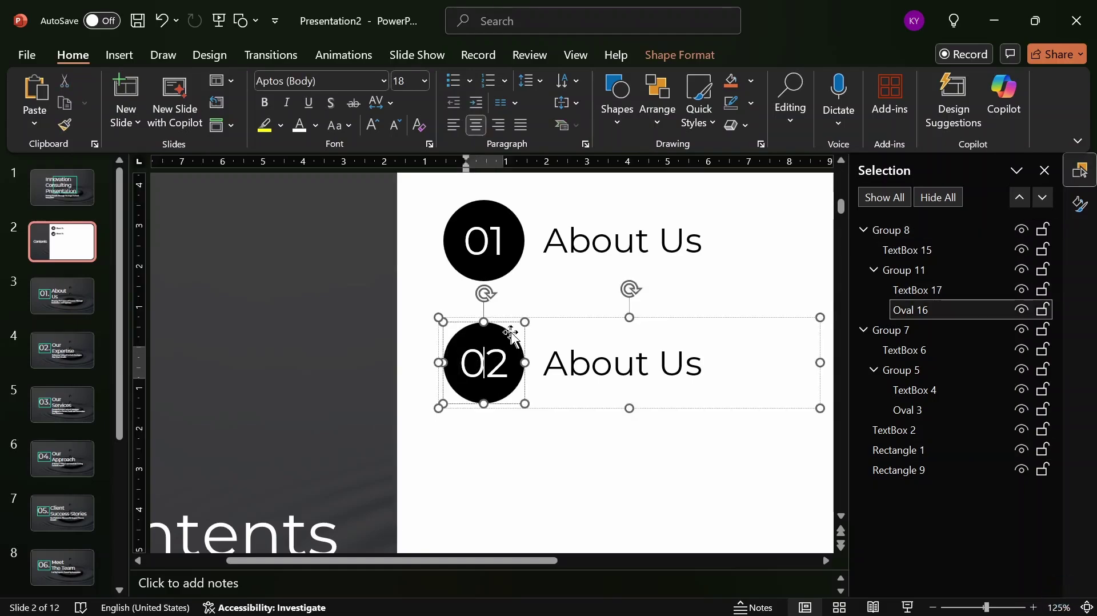
pyautogui.click(526, 337)
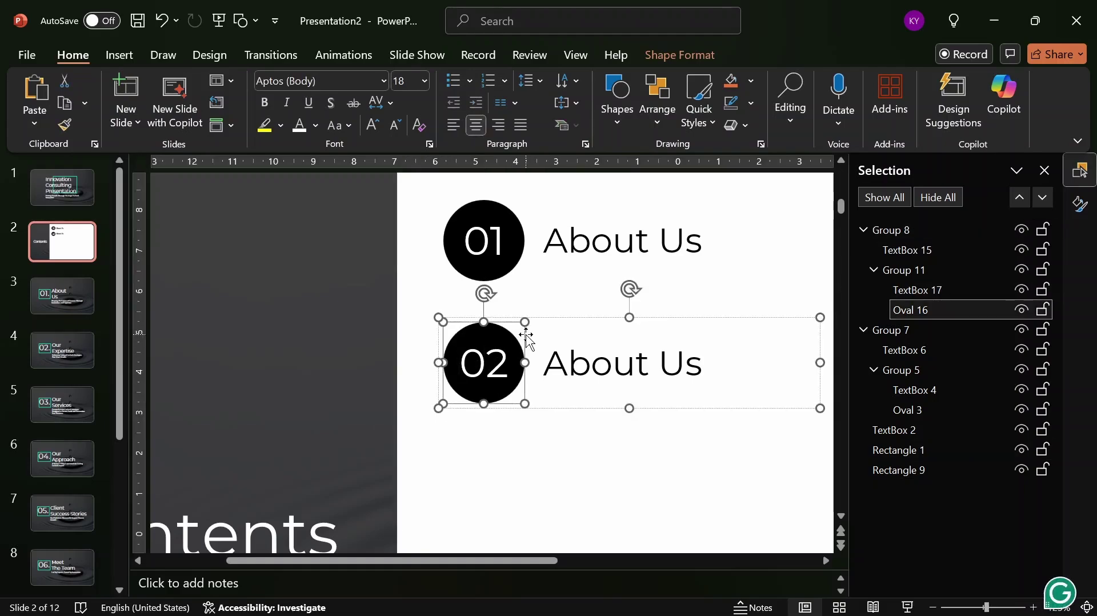
pyautogui.keyDown('shift'); pyautogui.click(566, 357); pyautogui.keyUp('shift')
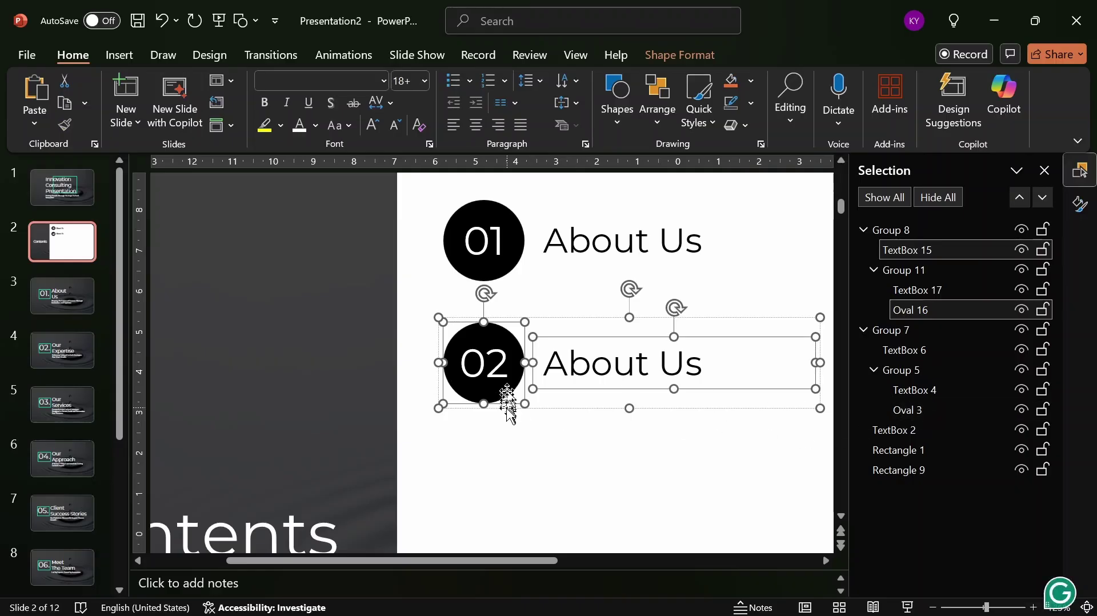
pyautogui.click(657, 98)
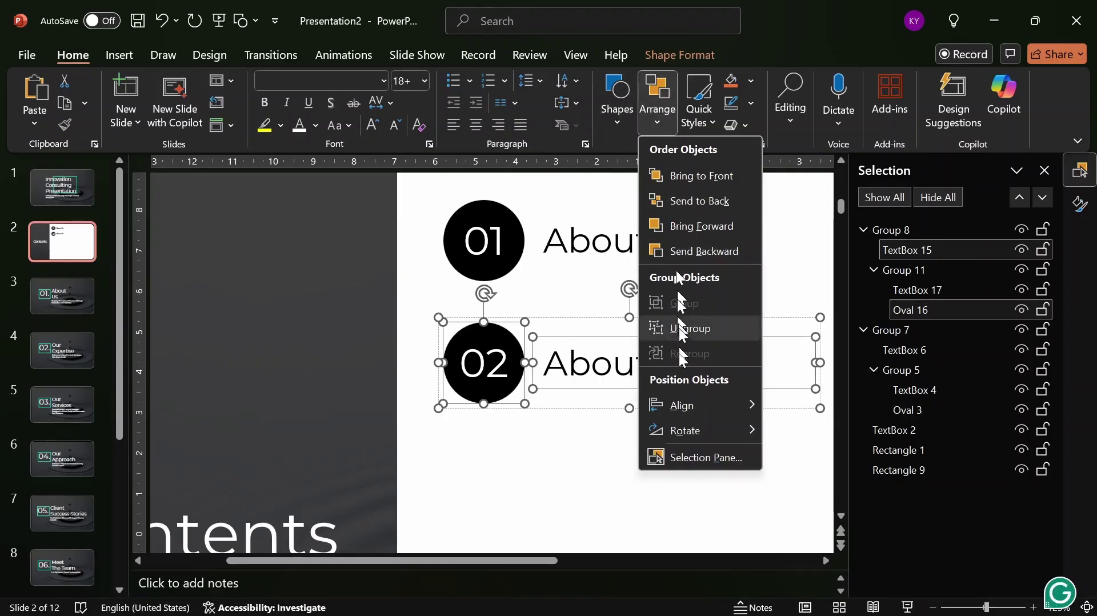
pyautogui.moveTo(698, 410)
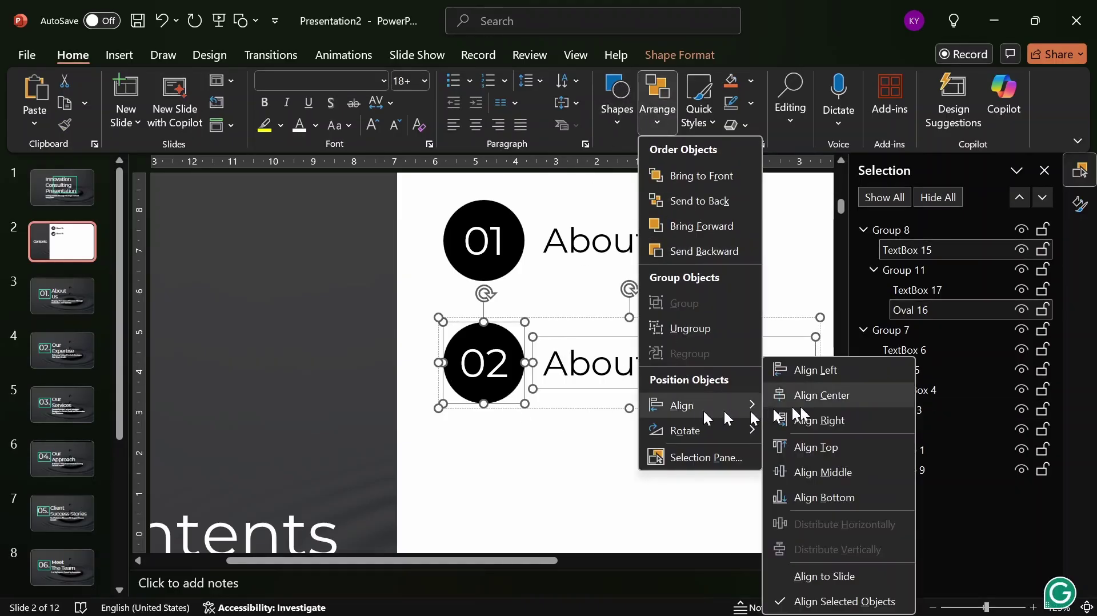
pyautogui.click(829, 473)
pyautogui.click(618, 460)
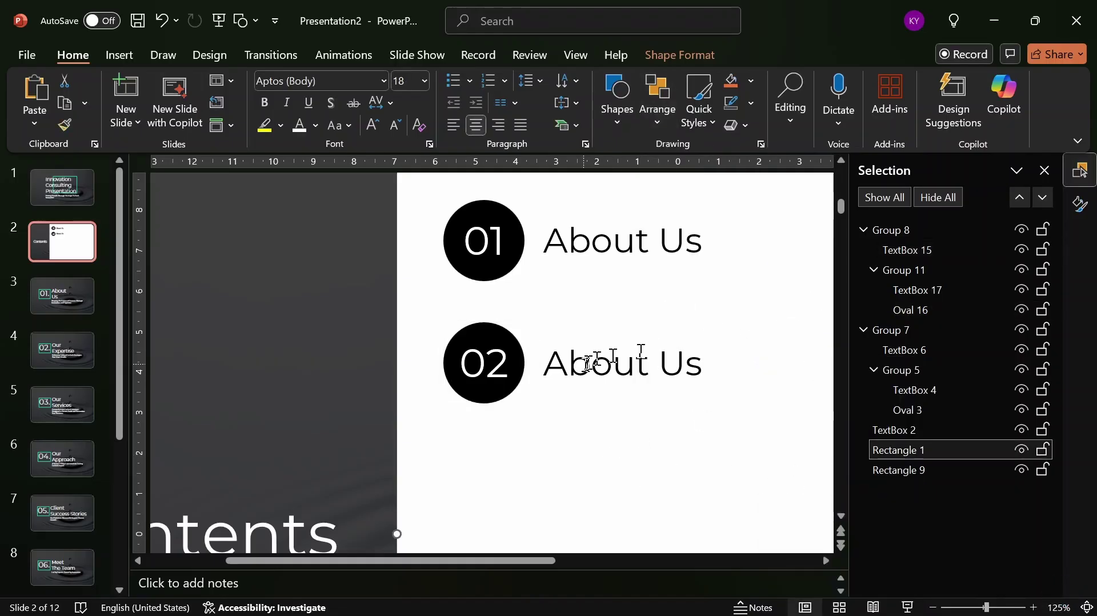
# Replace the "About Us" text beside the "02" circle with "Our Expertise".
pyautogui.doubleClick(672, 364)
pyautogui.click(698, 373)
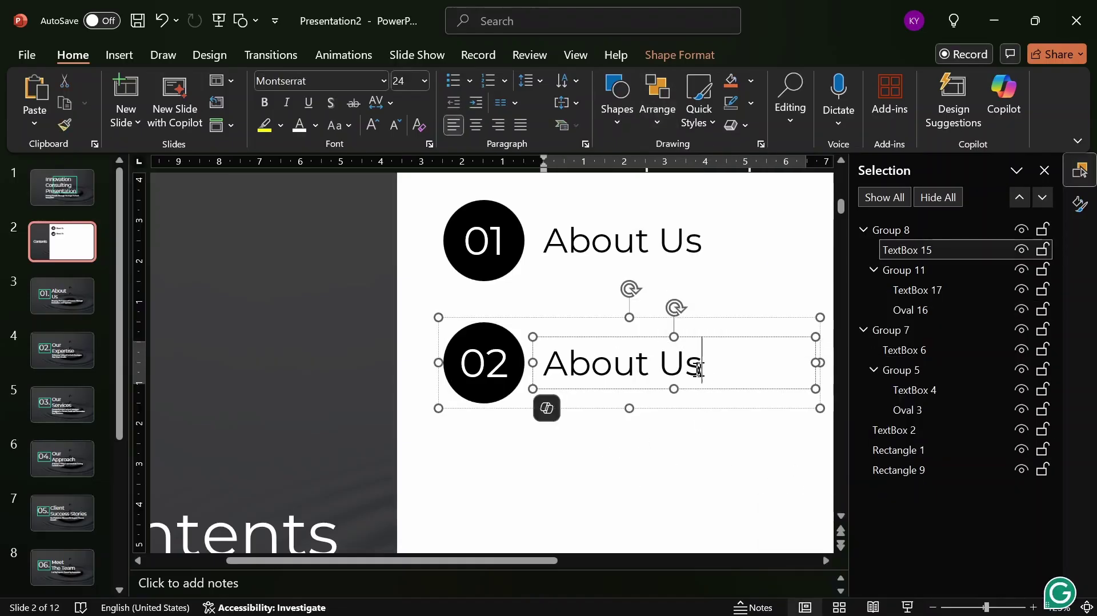
pyautogui.press('Escape')
pyautogui.tripleClick(695, 366)
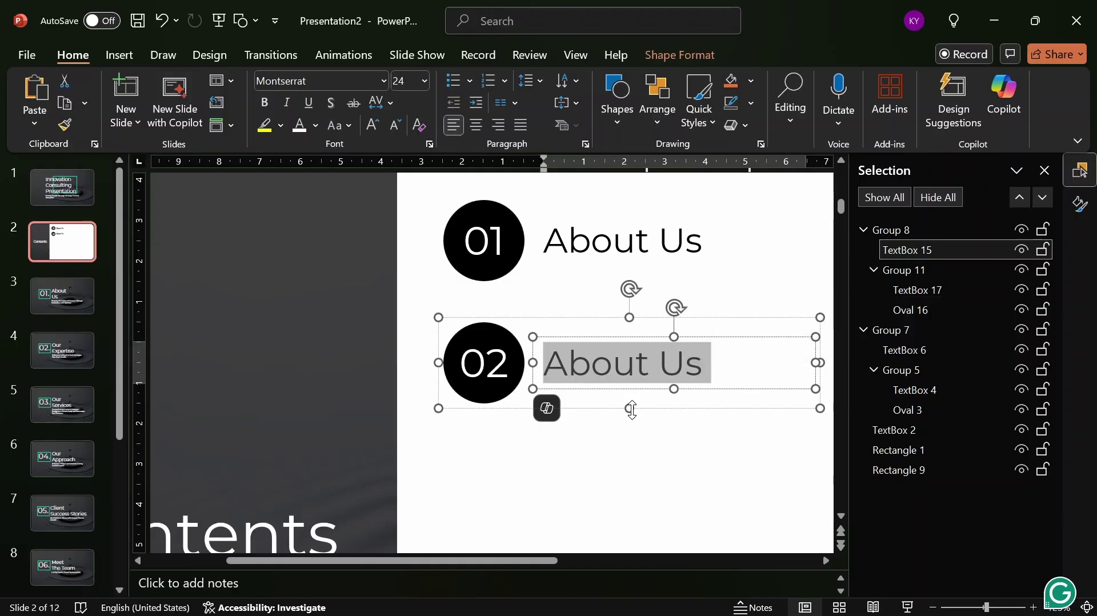
pyautogui.write('Our ')
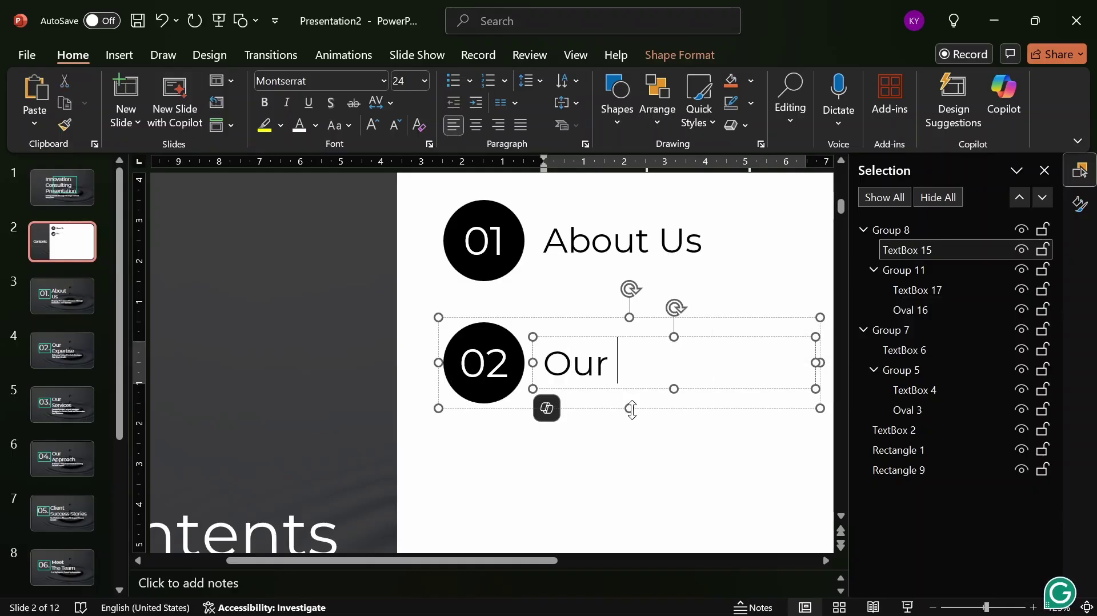
pyautogui.write('Expert')
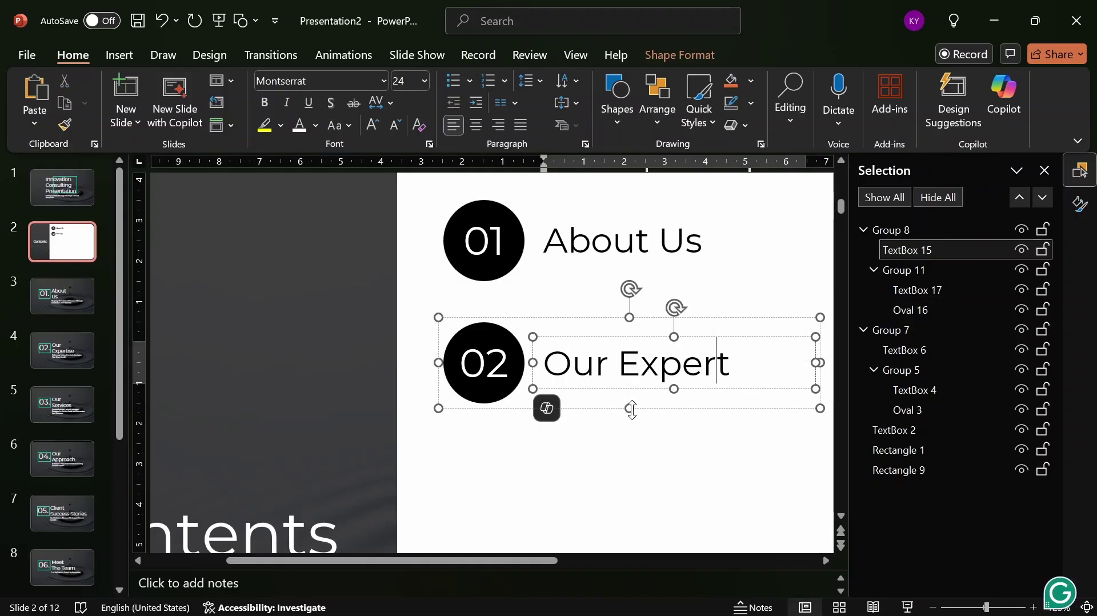
pyautogui.write('ise')
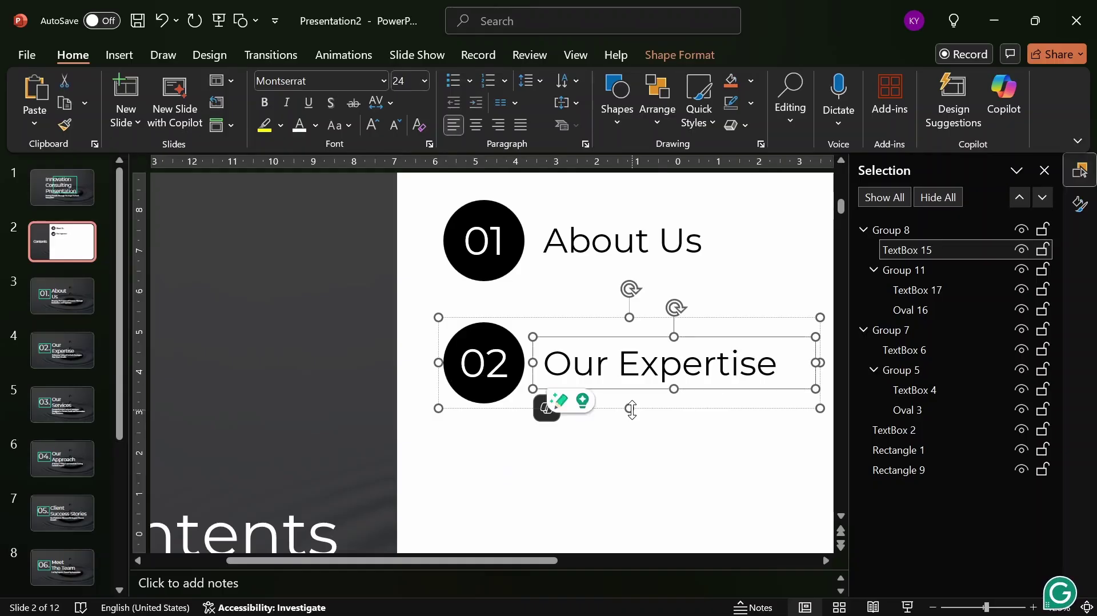
pyautogui.click(672, 474)
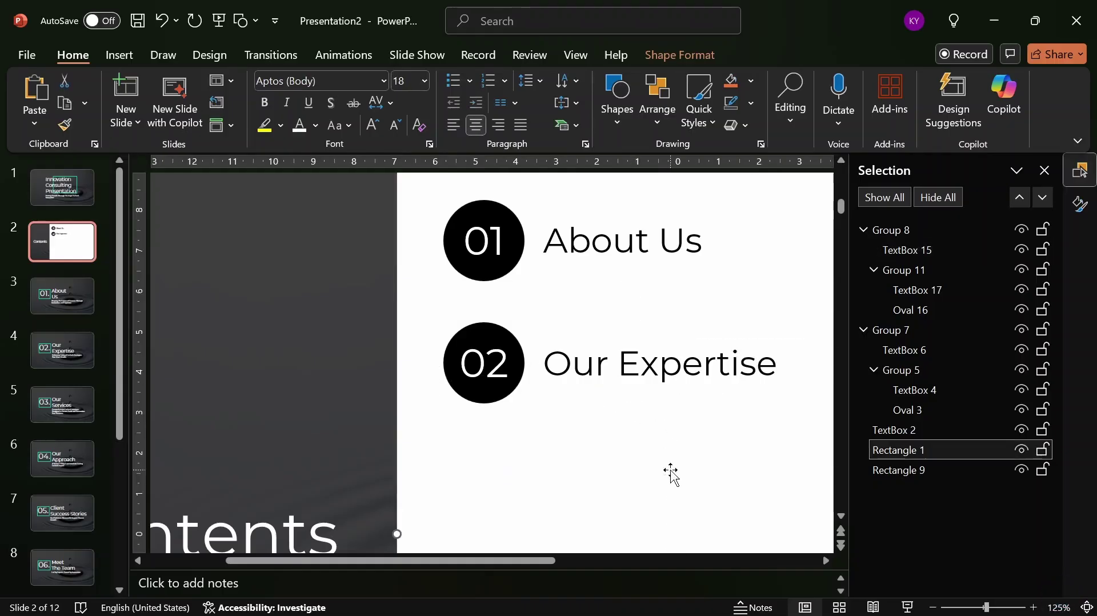
# Select the whole "02 Our Expertise" entry as one group on the Contents slide.
pyautogui.click(660, 364)
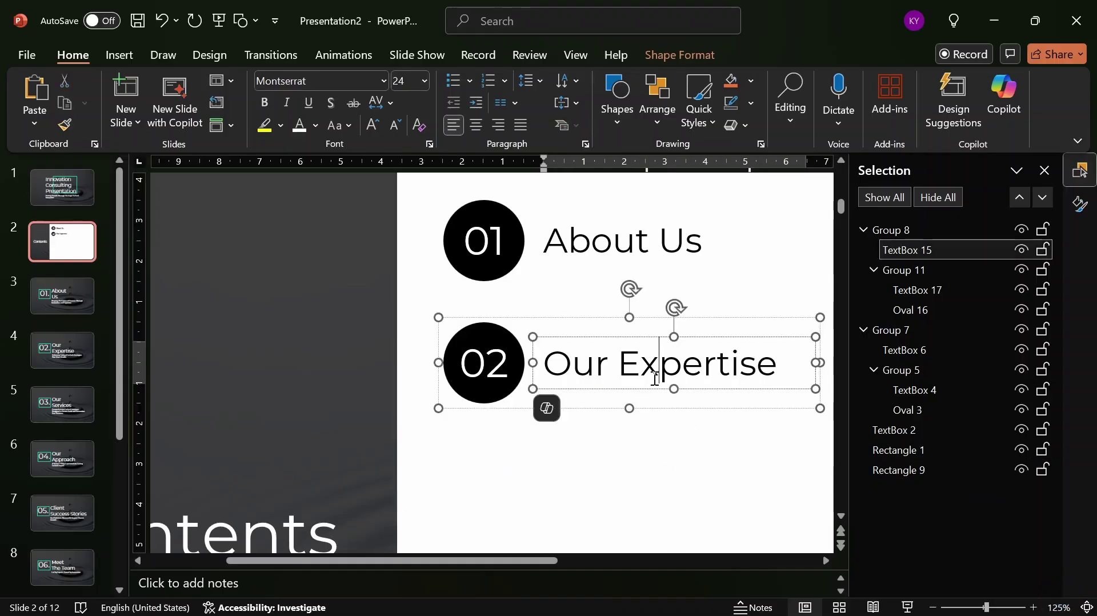
pyautogui.click(543, 318)
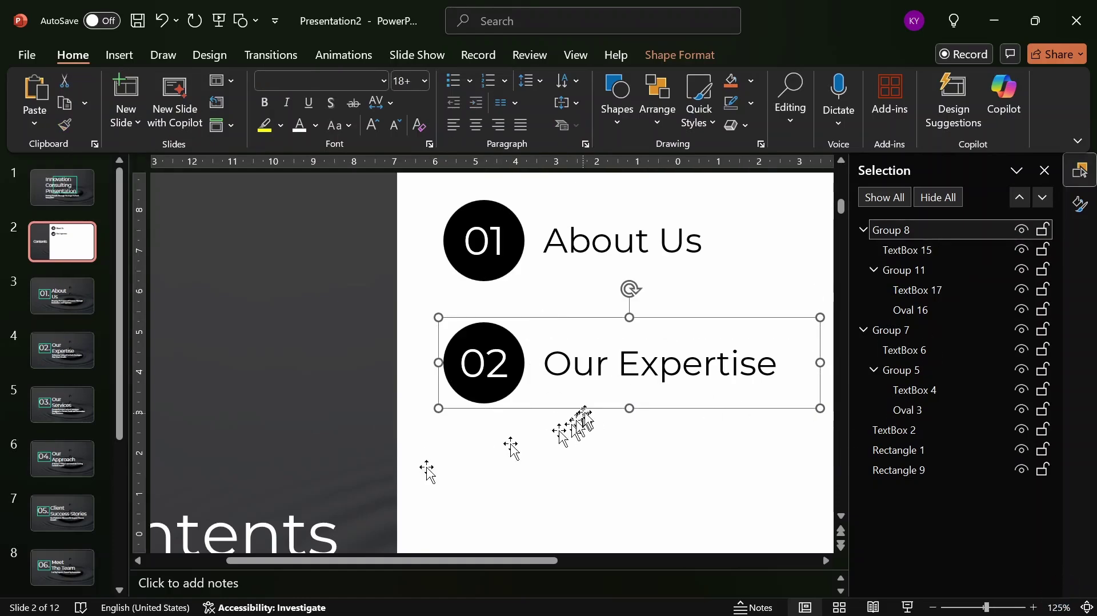
pyautogui.keyDown('ctrl'); pyautogui.scroll(-5, 590, 412); pyautogui.keyUp('ctrl')
pyautogui.keyDown('ctrl'); pyautogui.scroll(-2, 600, 398); pyautogui.keyUp('ctrl')
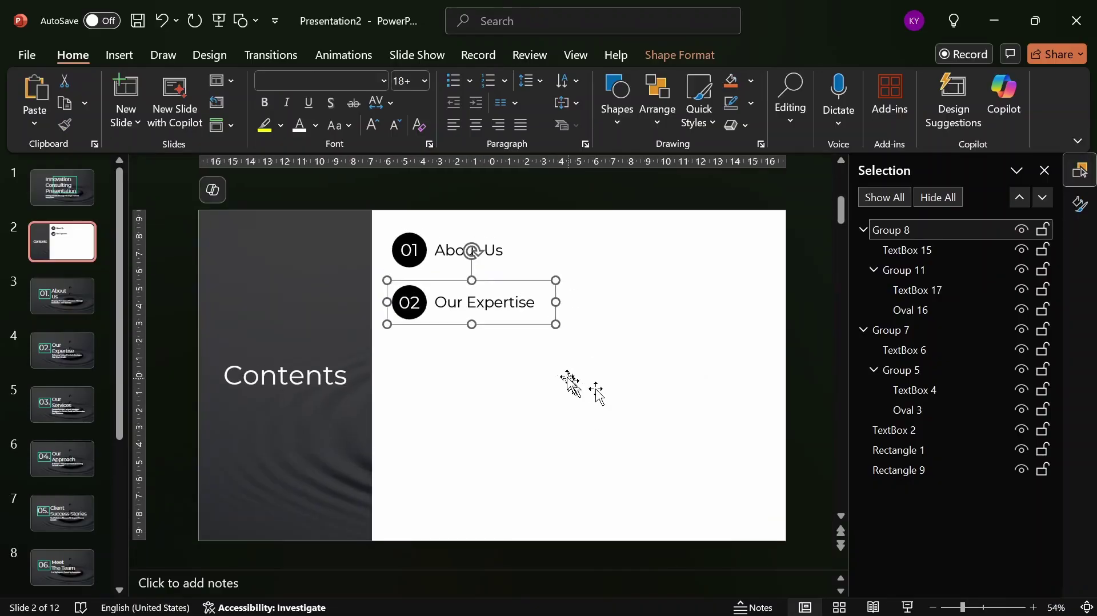
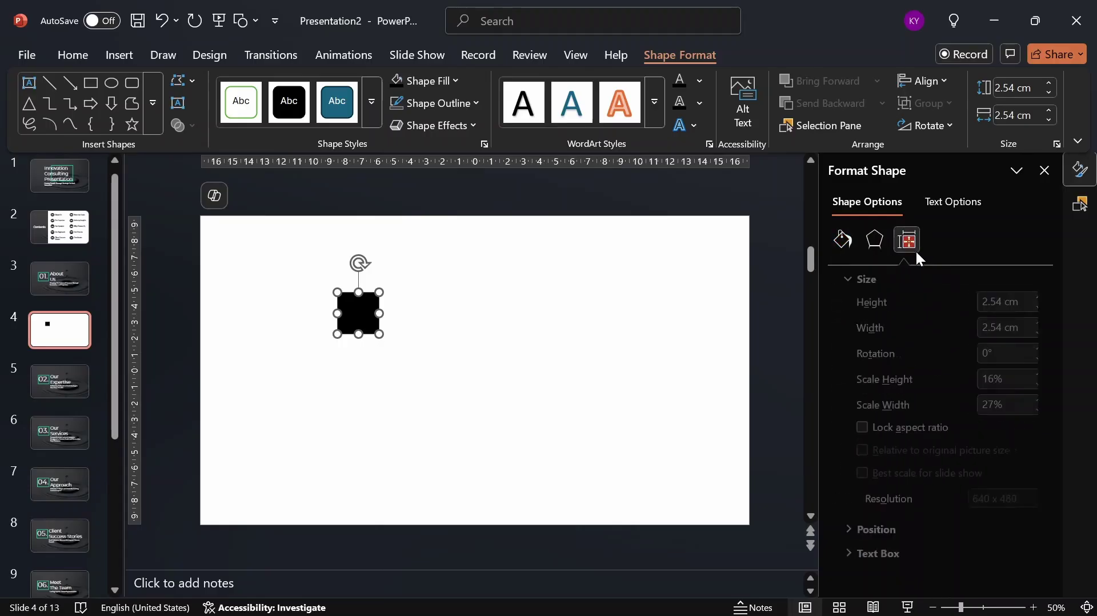
# Set the height of the black shape on slide 4 to 16 cm.
pyautogui.click(997, 302)
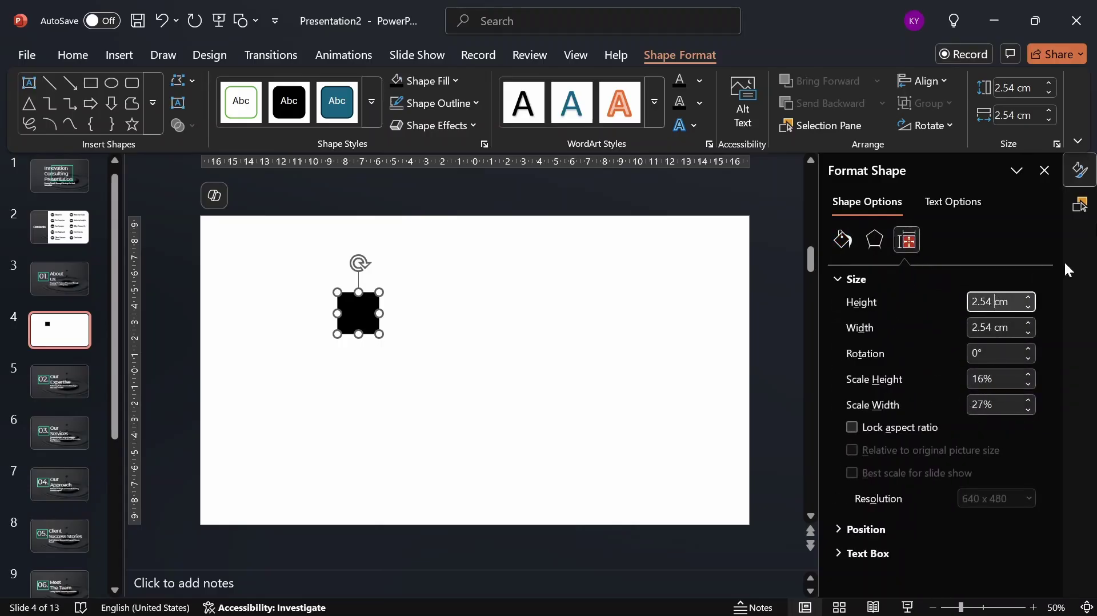
pyautogui.press('BackSpace')
pyautogui.press('BackSpace')
pyautogui.press('BackSpace')
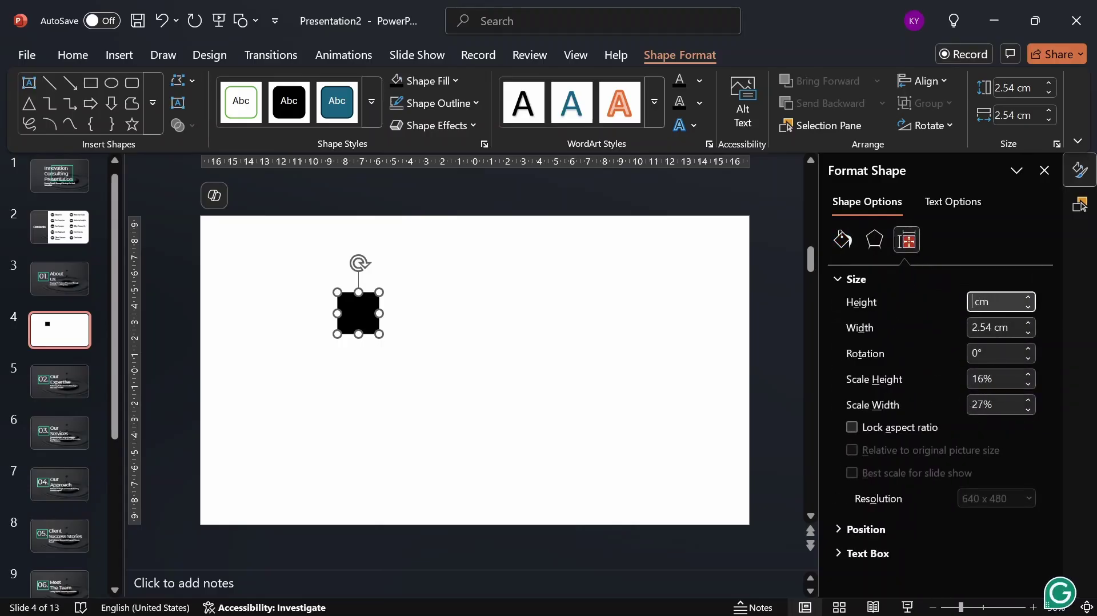
pyautogui.write('16')
pyautogui.press('Return')
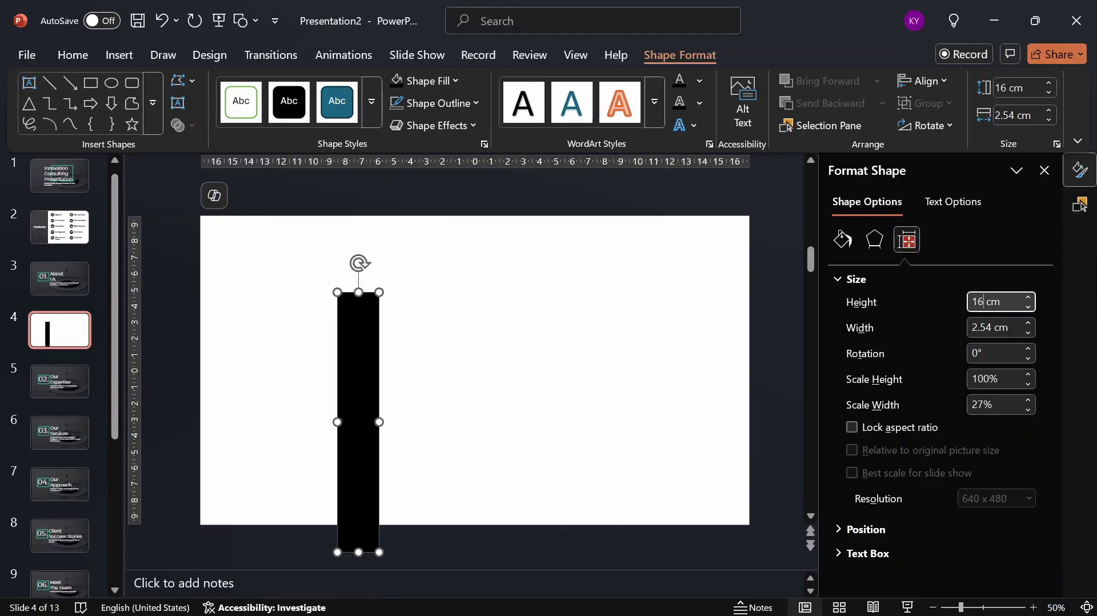
# Set the black shape's width to 9.5 cm and move it near the slide's left edge, flush with the slide's bottom edge.
pyautogui.click(997, 327)
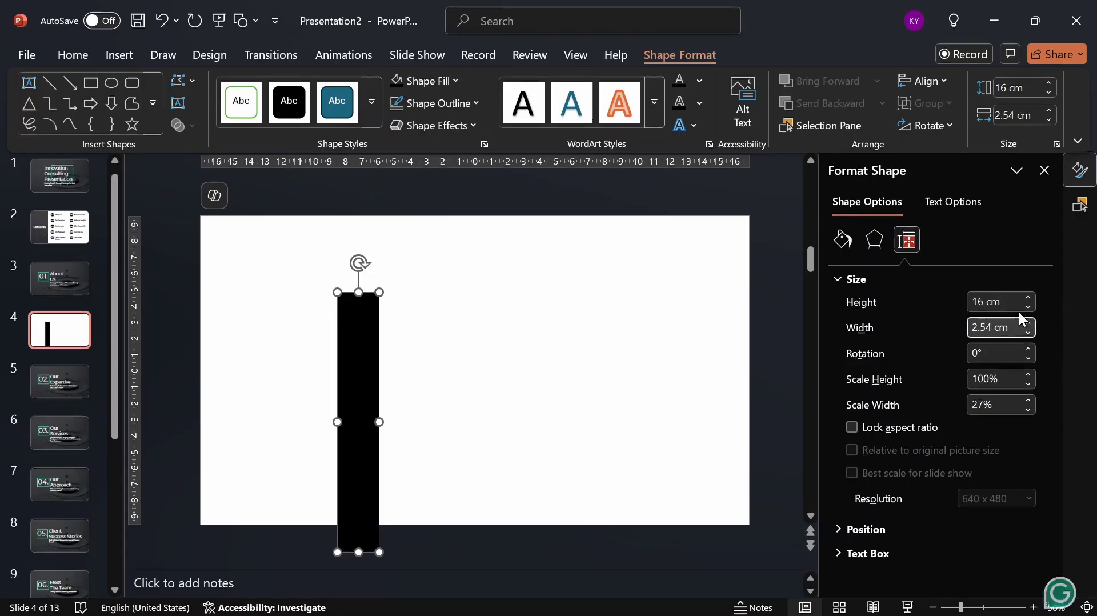
pyautogui.press('BackSpace')
pyautogui.press('BackSpace')
pyautogui.press('BackSpace')
pyautogui.press('BackSpace')
pyautogui.write('9.')
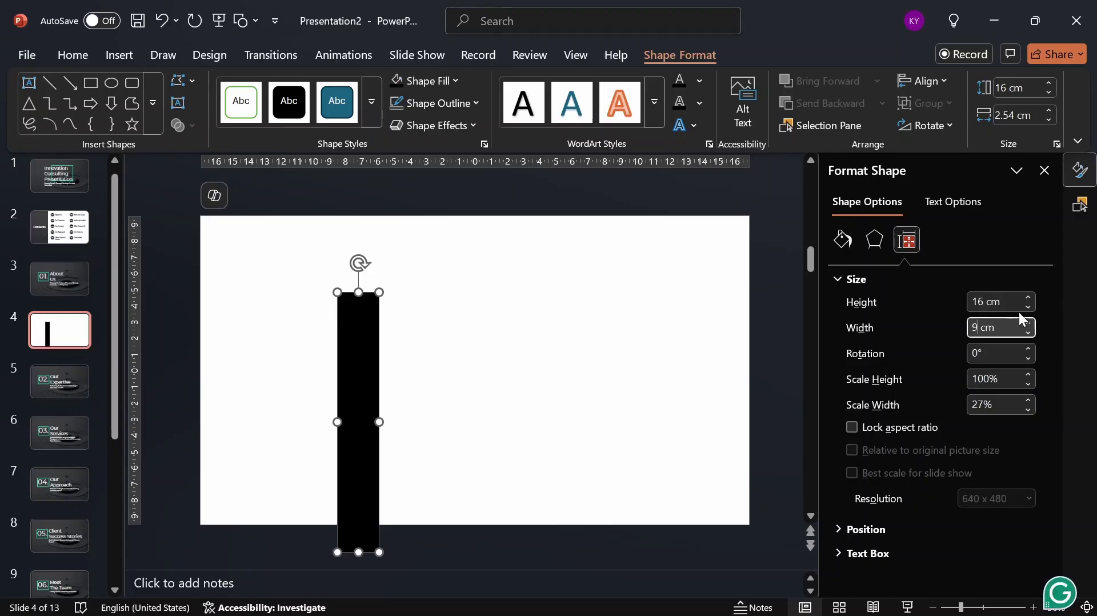
pyautogui.write('5')
pyautogui.press('Return')
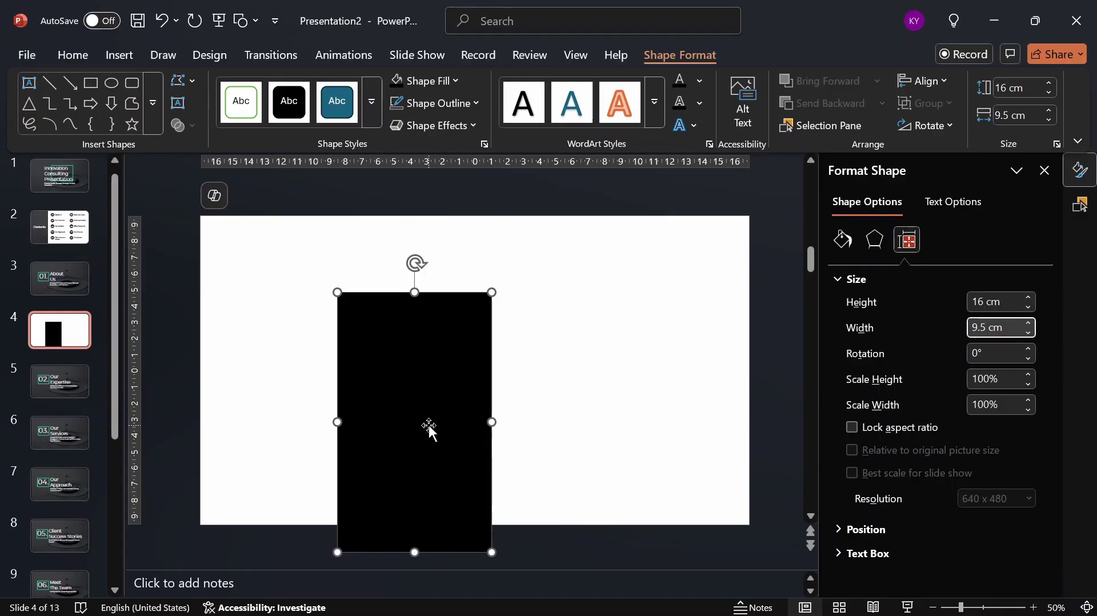
pyautogui.moveTo(429, 425); pyautogui.dragTo(319, 398)
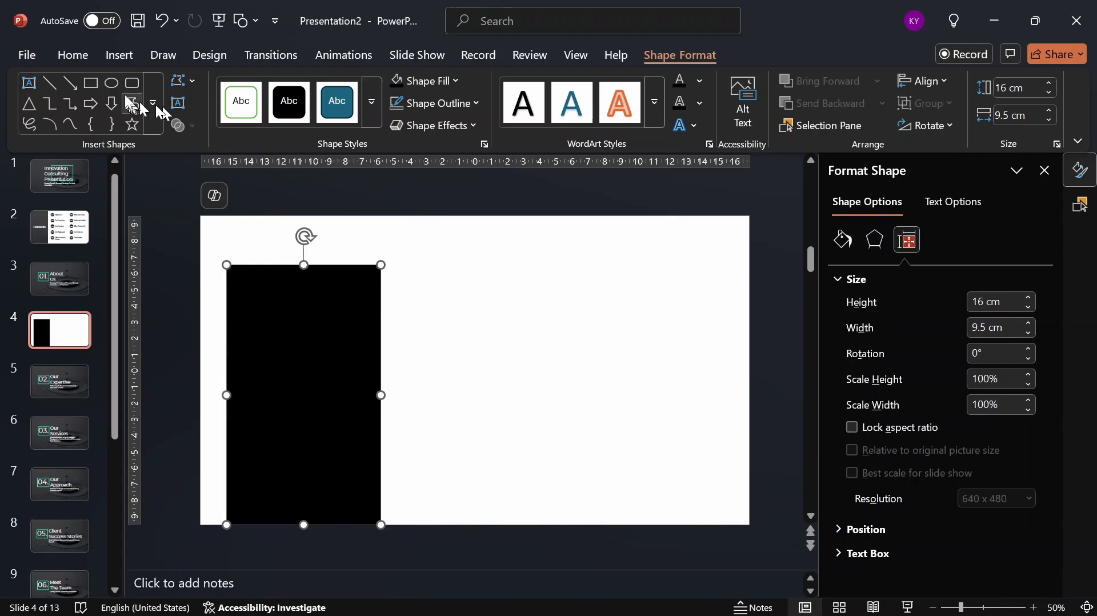
# Insert a 2.54 cm circle in the empty white area to the right of the black rectangle.
pyautogui.click(111, 83)
pyautogui.click(525, 355)
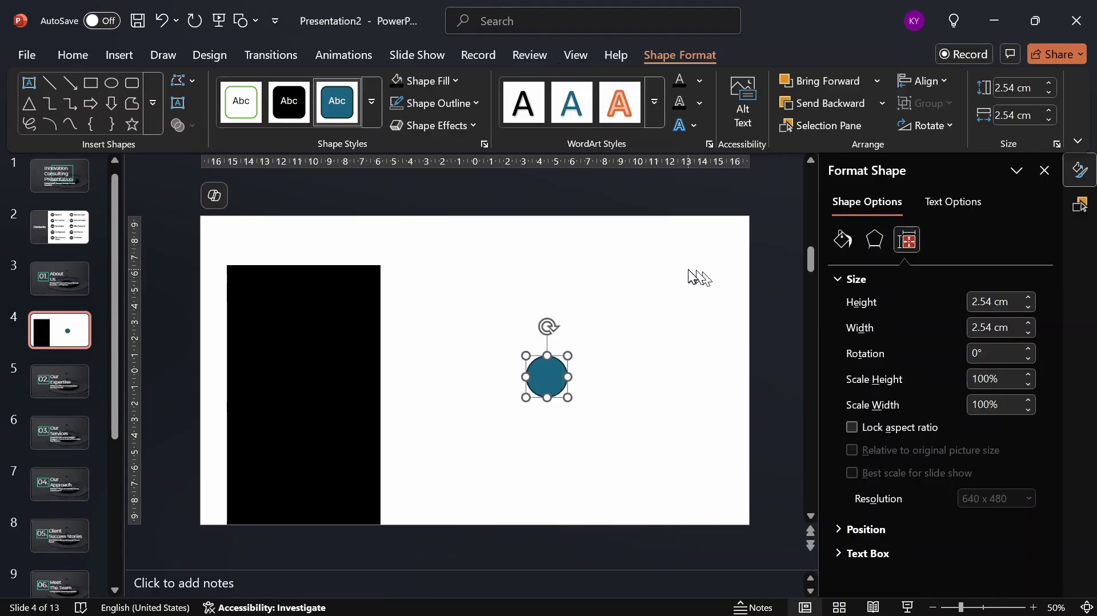
# Remove the circle's fill and set its outline weight to 4½ pt.
pyautogui.click(450, 85)
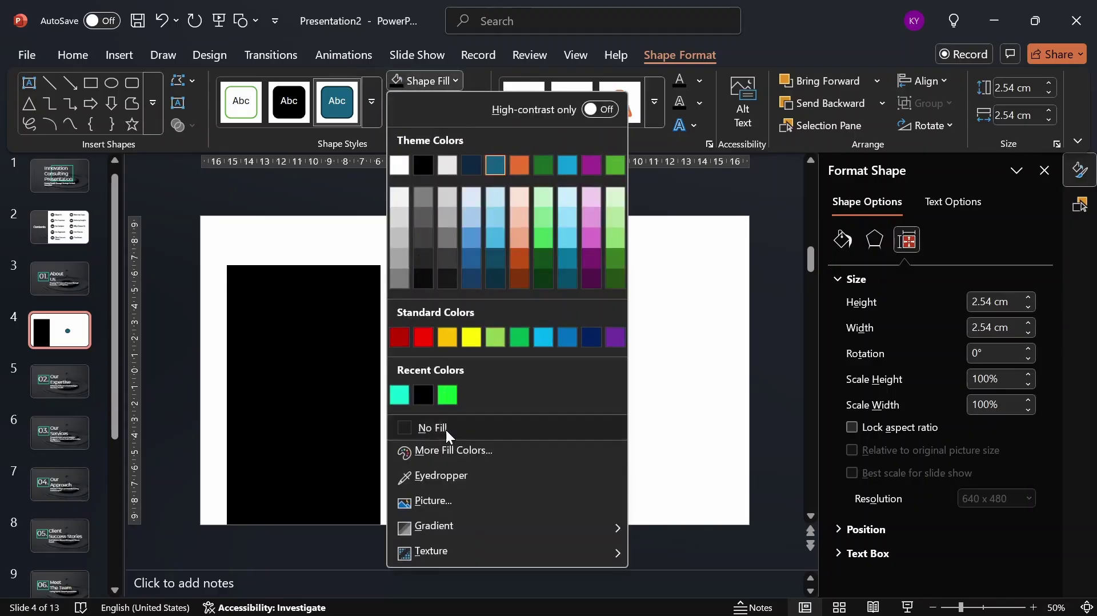
pyautogui.click(446, 430)
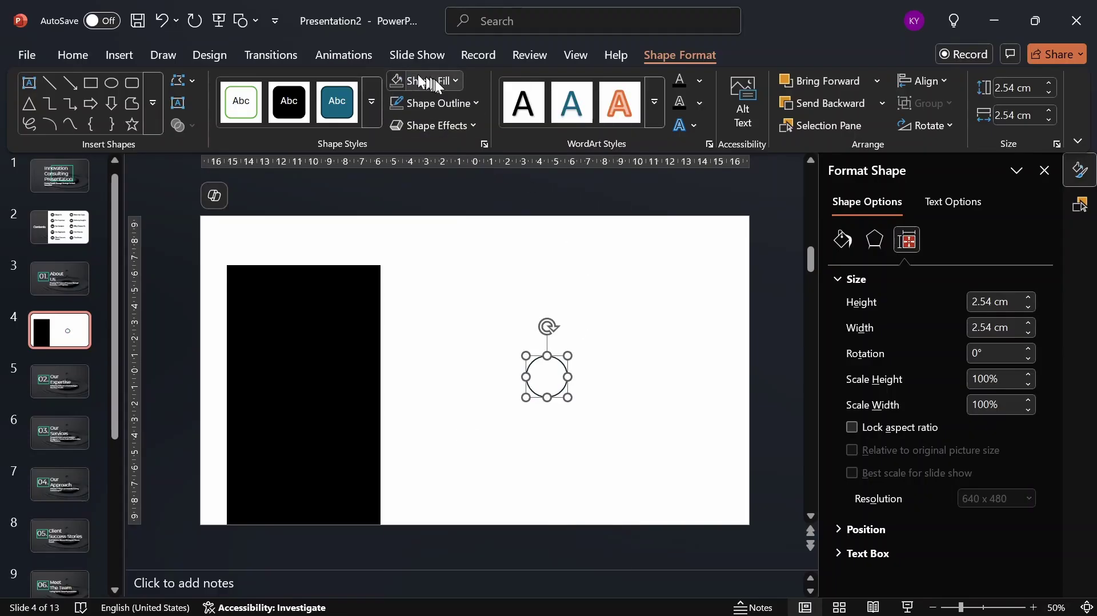
pyautogui.click(437, 103)
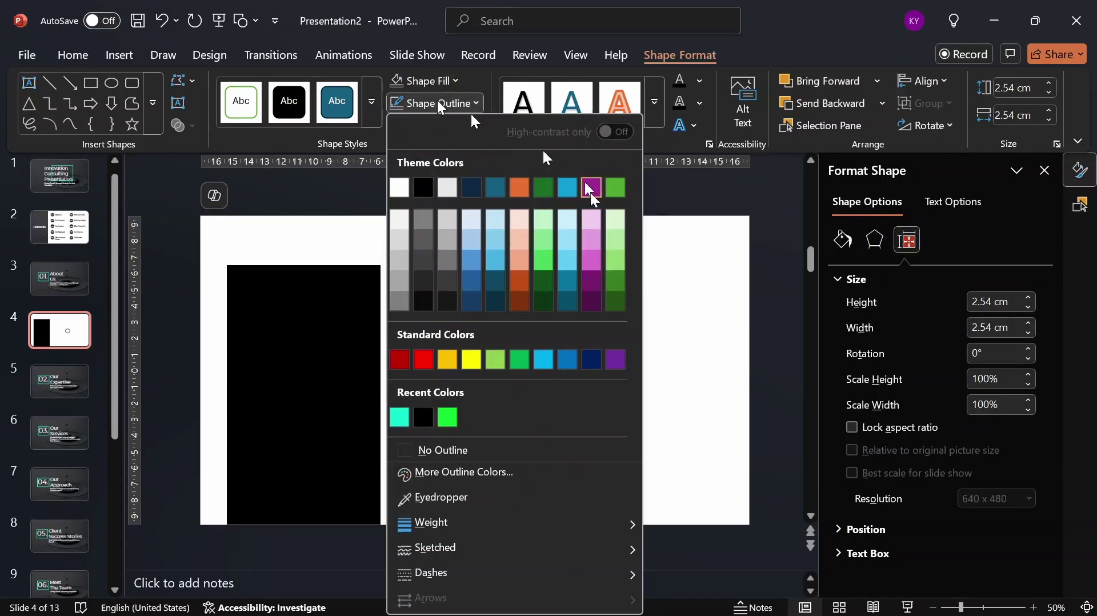
pyautogui.moveTo(625, 523)
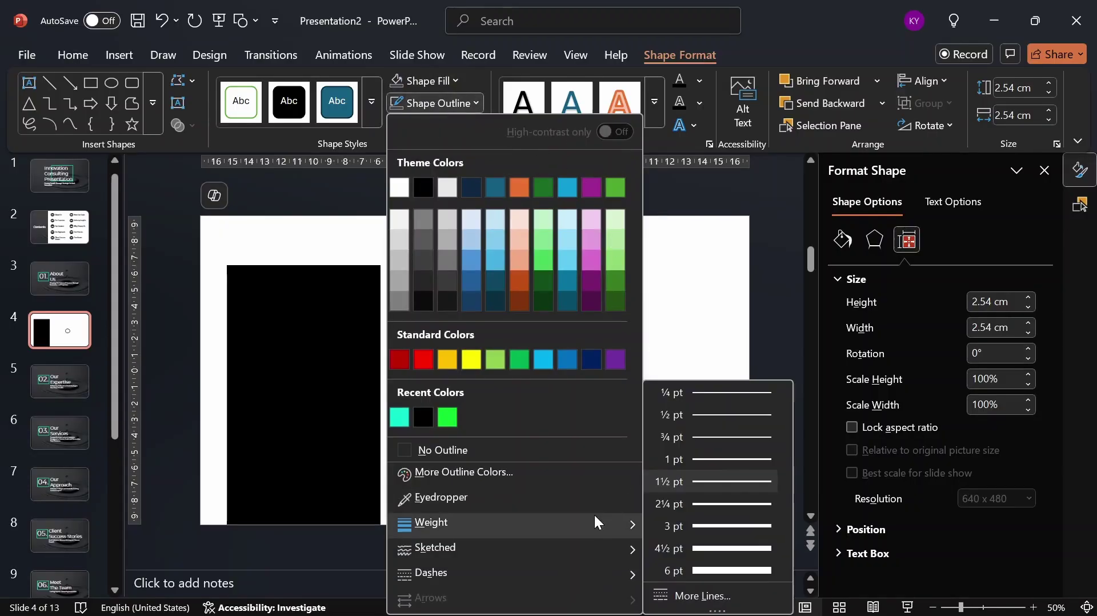
pyautogui.click(676, 554)
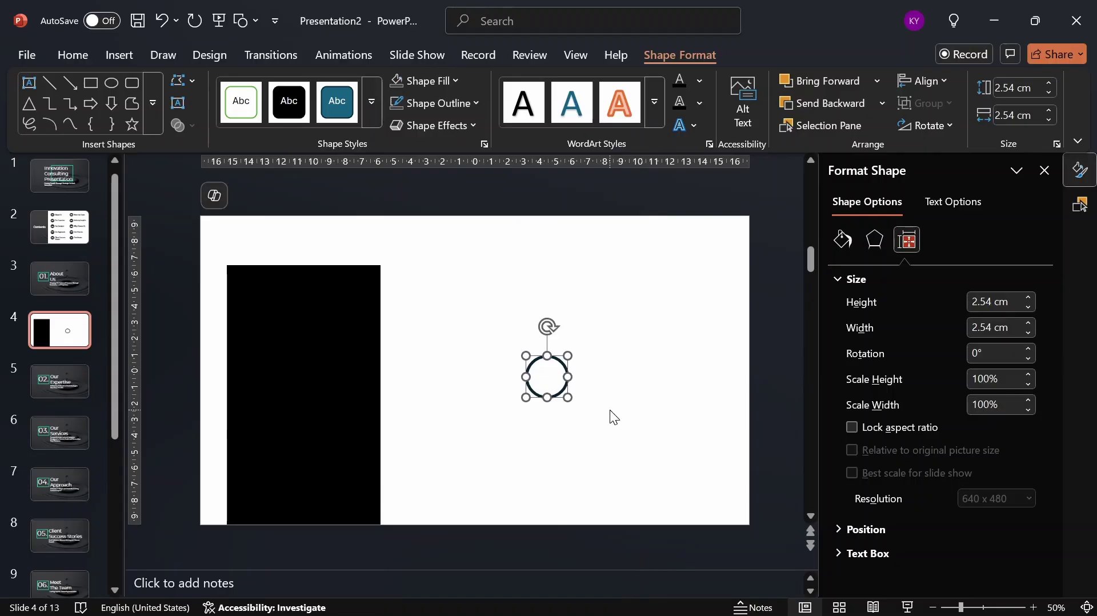
# Set the circle's height to 5 cm.
pyautogui.click(993, 303)
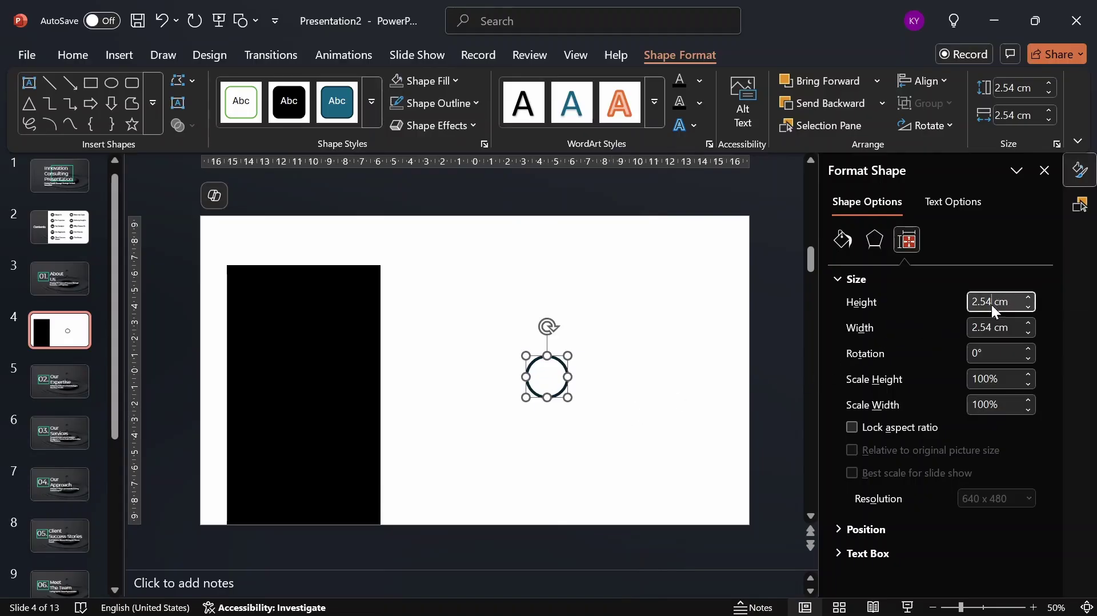
pyautogui.press('BackSpace')
pyautogui.press('BackSpace')
pyautogui.press('BackSpace')
pyautogui.press('BackSpace')
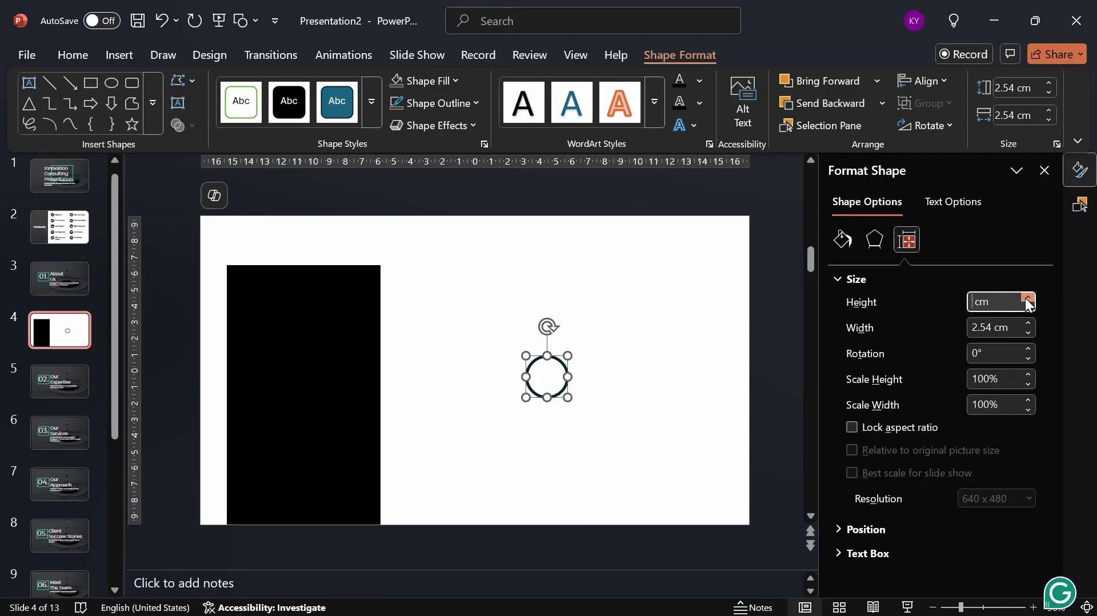
pyautogui.write('5')
pyautogui.press('Return')
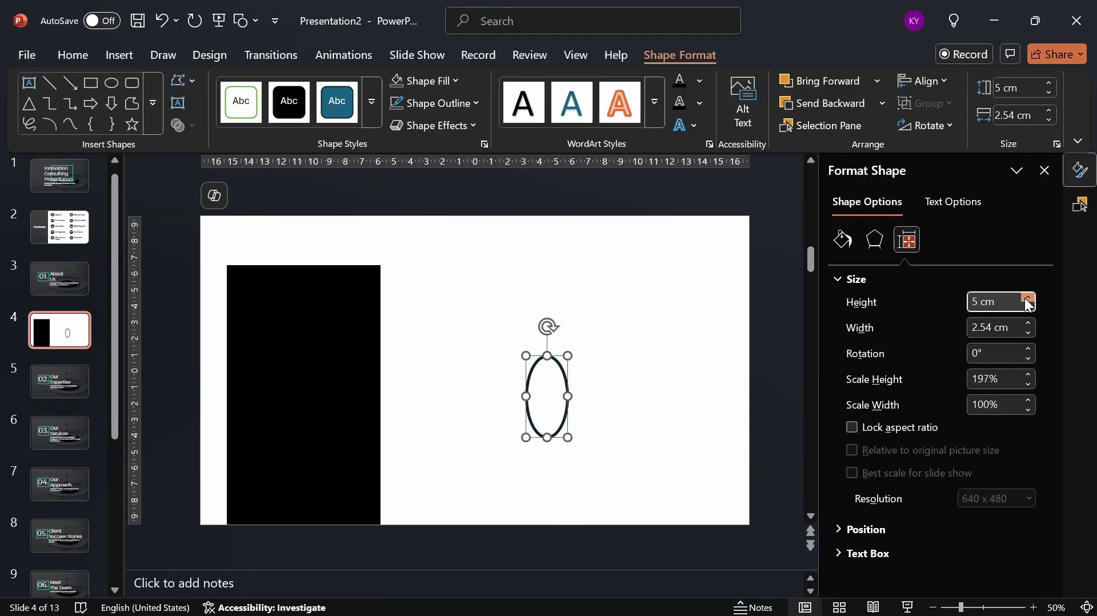
# Set the circle's width to 5 cm.
pyautogui.click(996, 328)
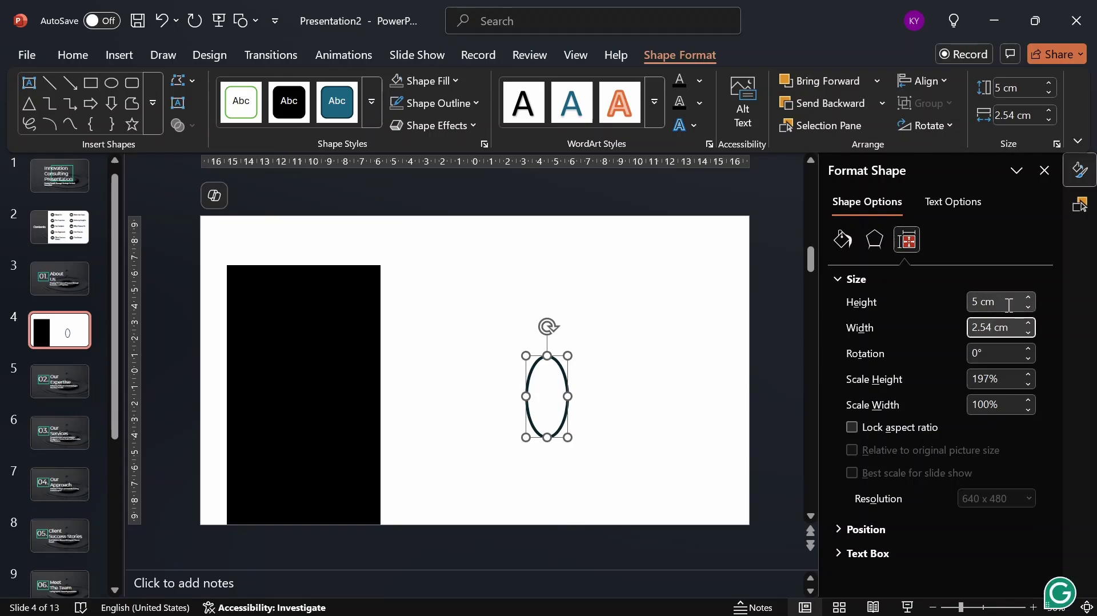
pyautogui.press('BackSpace')
pyautogui.press('BackSpace')
pyautogui.press('BackSpace')
pyautogui.press('BackSpace')
pyautogui.write('5')
pyautogui.press('Return')
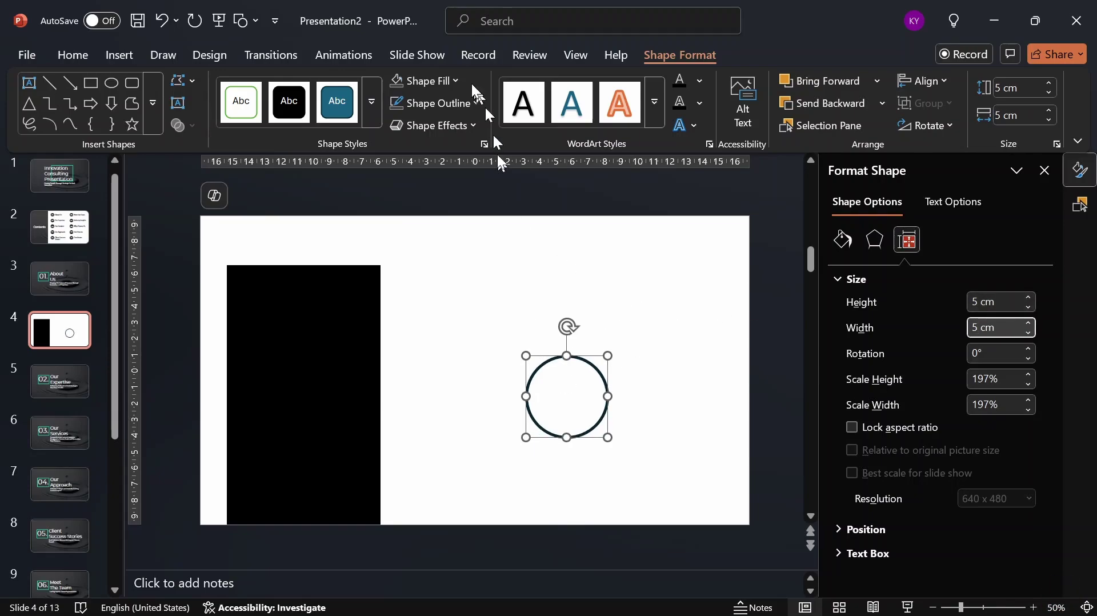
# Recolor the circle's outline with the recent turquoise and move the circle into the upper part of the black rectangle, centered horizontally.
pyautogui.click(448, 77)
pyautogui.click(450, 81)
pyautogui.click(451, 81)
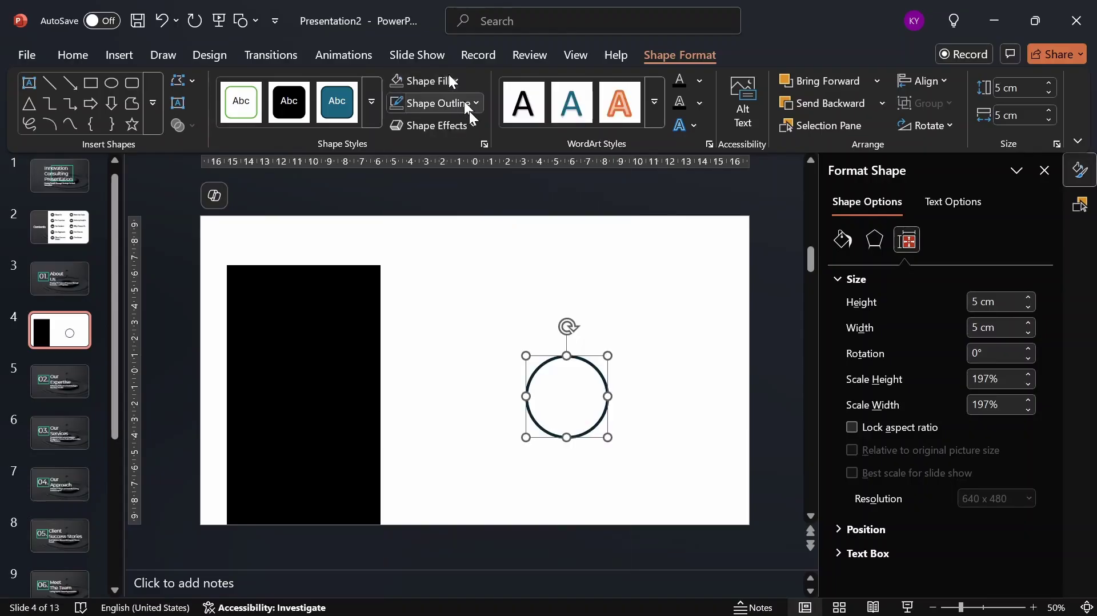
pyautogui.click(465, 107)
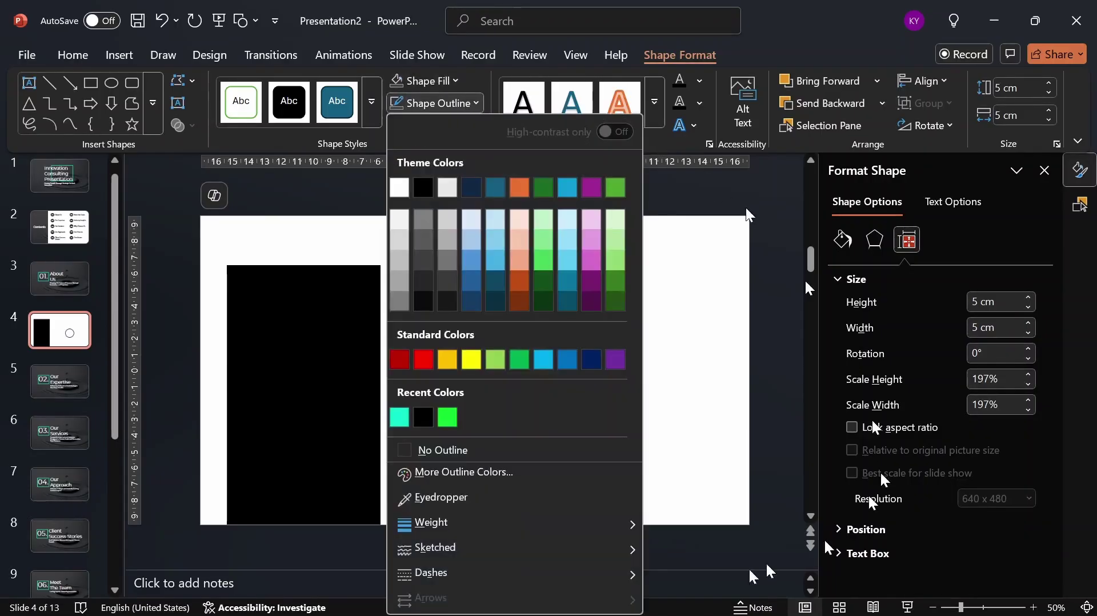
pyautogui.click(399, 422)
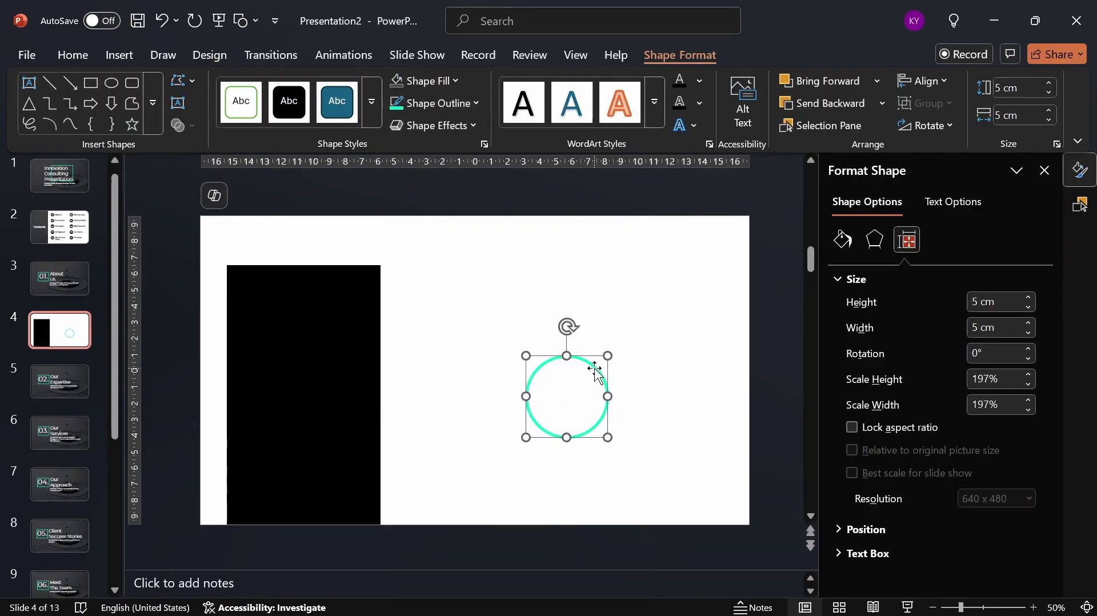
pyautogui.moveTo(594, 369); pyautogui.dragTo(328, 290)
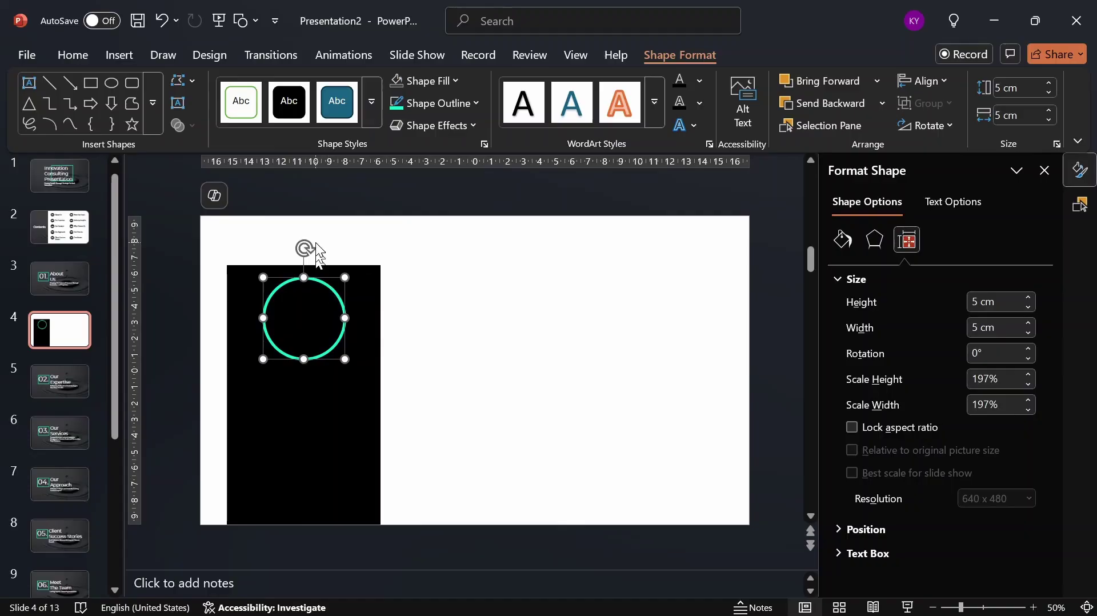
# Search the stock icons for "form" and select the bold document icon with text lines.
pyautogui.click(120, 55)
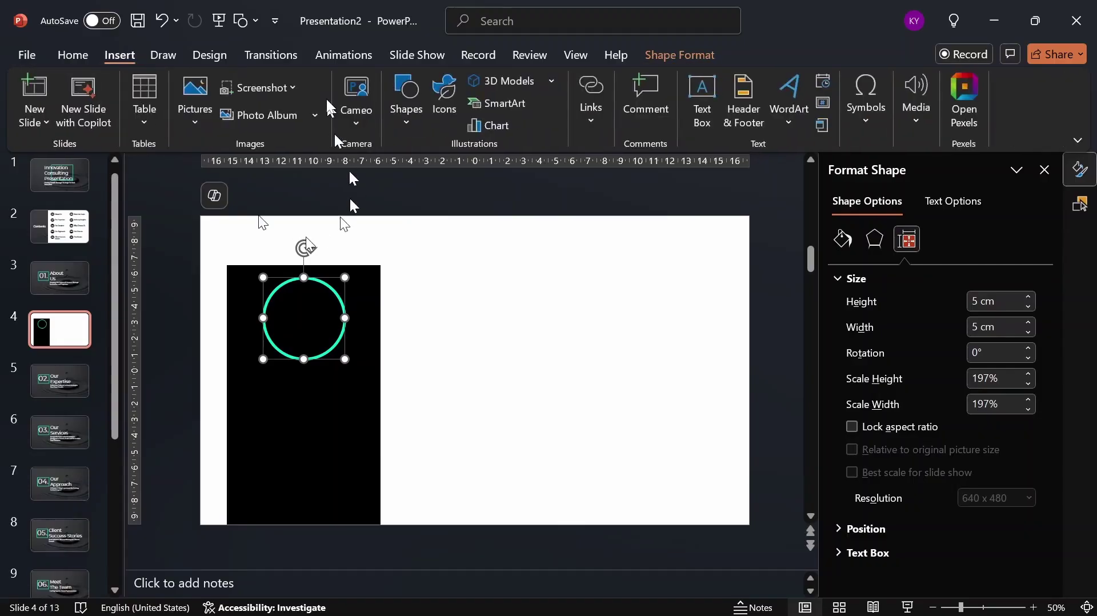
pyautogui.click(441, 120)
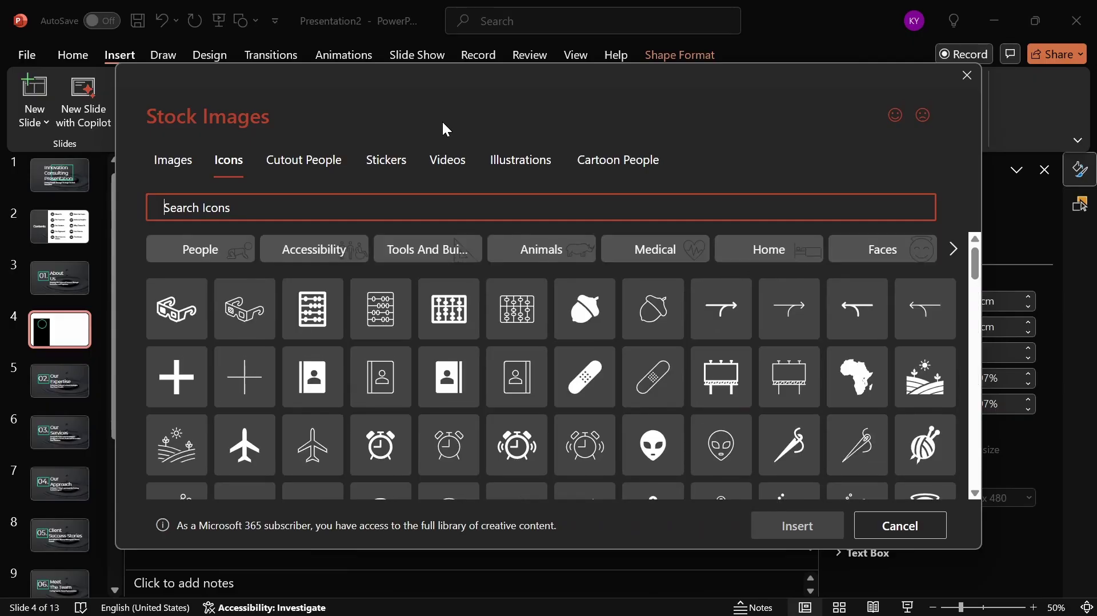
pyautogui.write('fo')
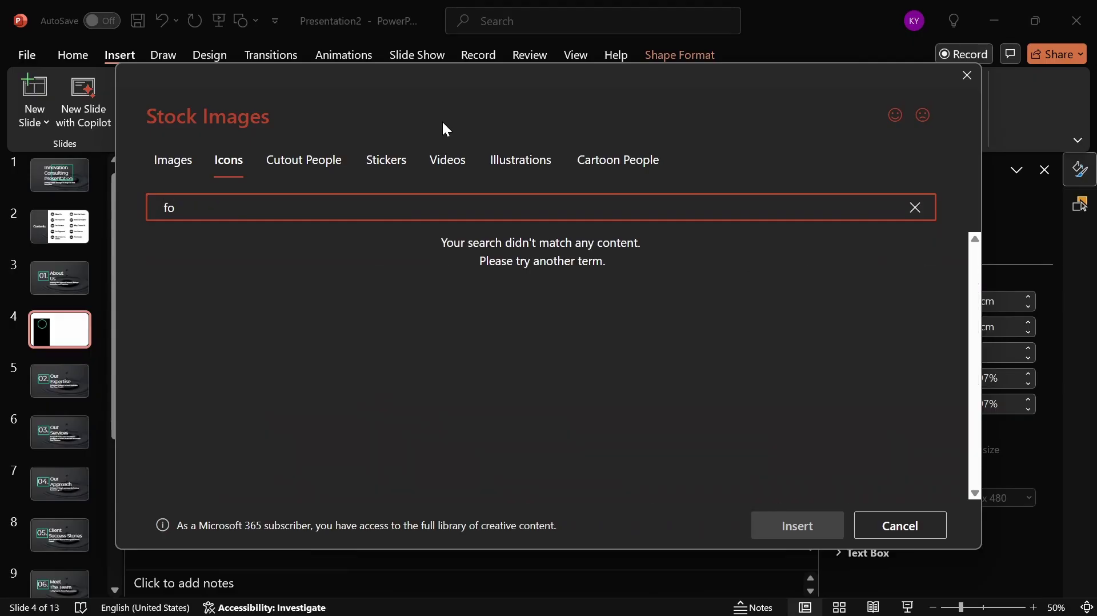
pyautogui.write('rm')
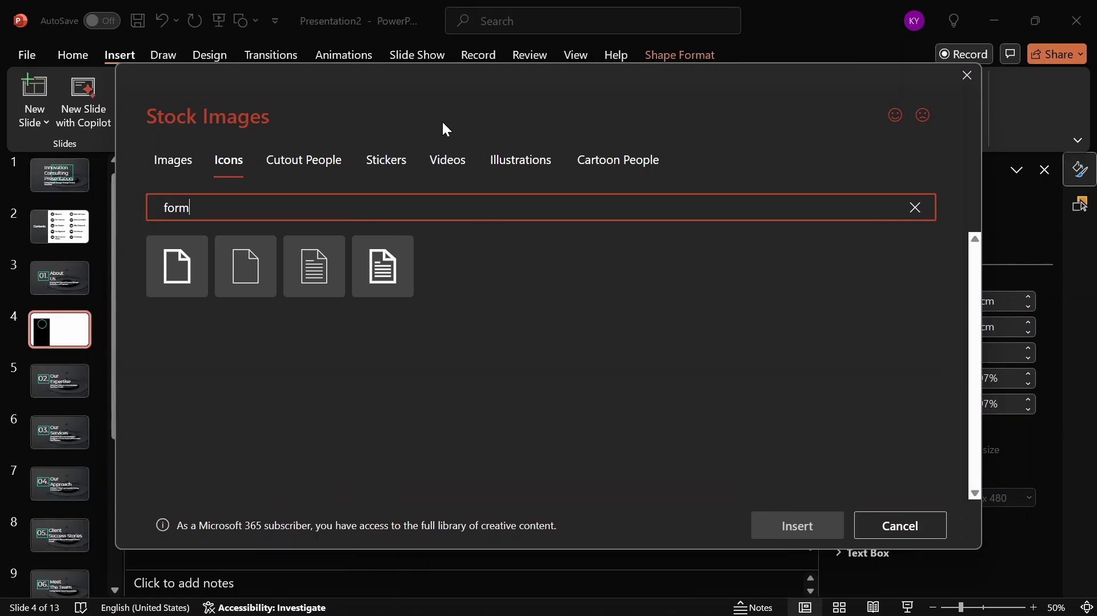
pyautogui.click(395, 250)
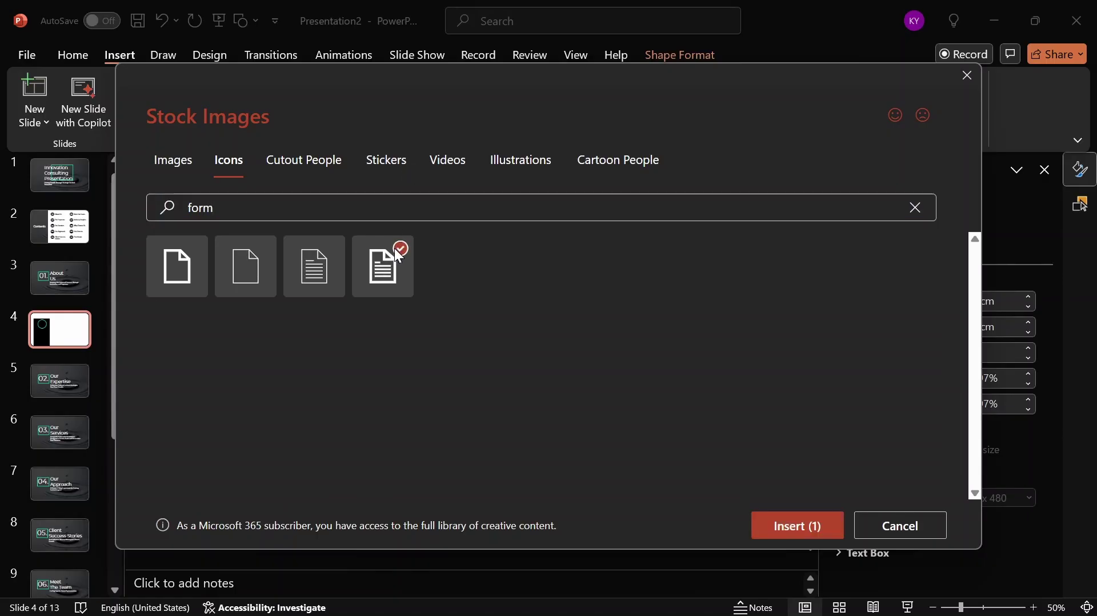
# Search the stock icons for "path" and add the bold strategy playbook icon to the selection.
pyautogui.click(252, 214)
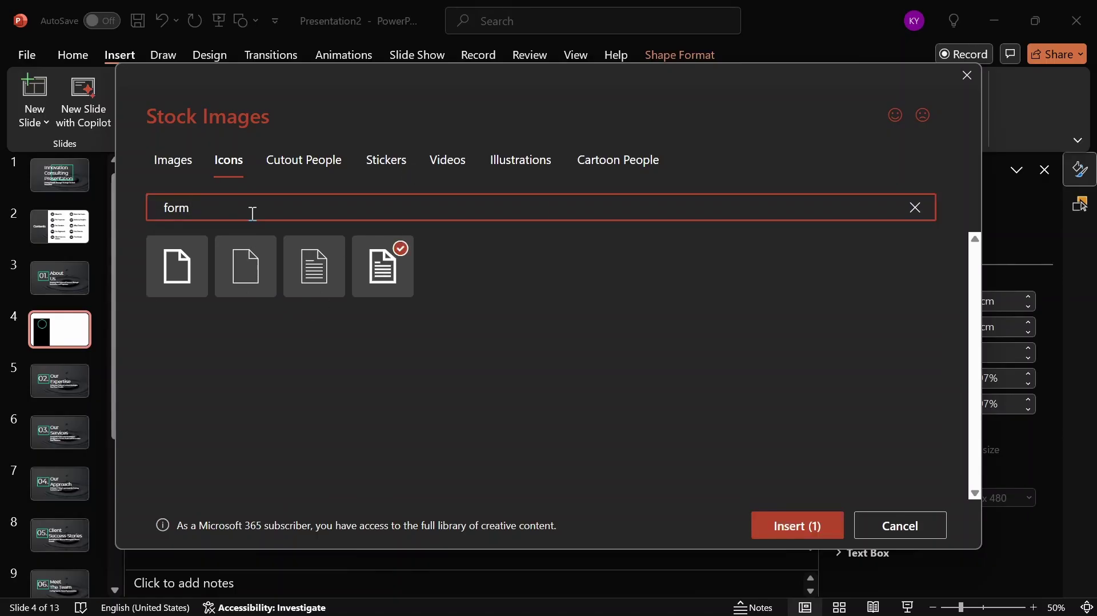
pyautogui.press('BackSpace')
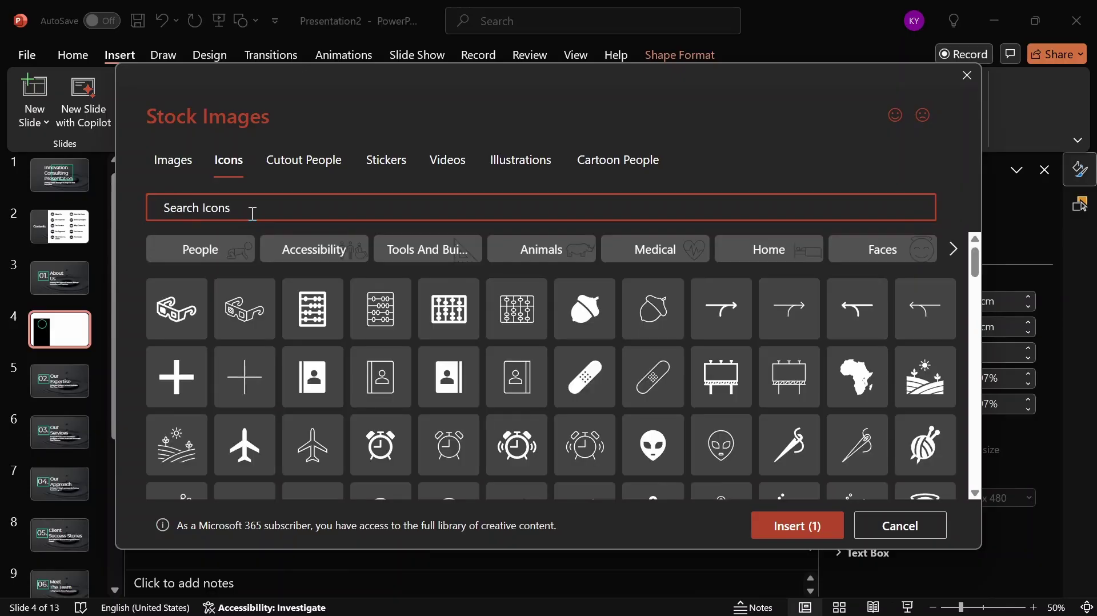
pyautogui.write('path')
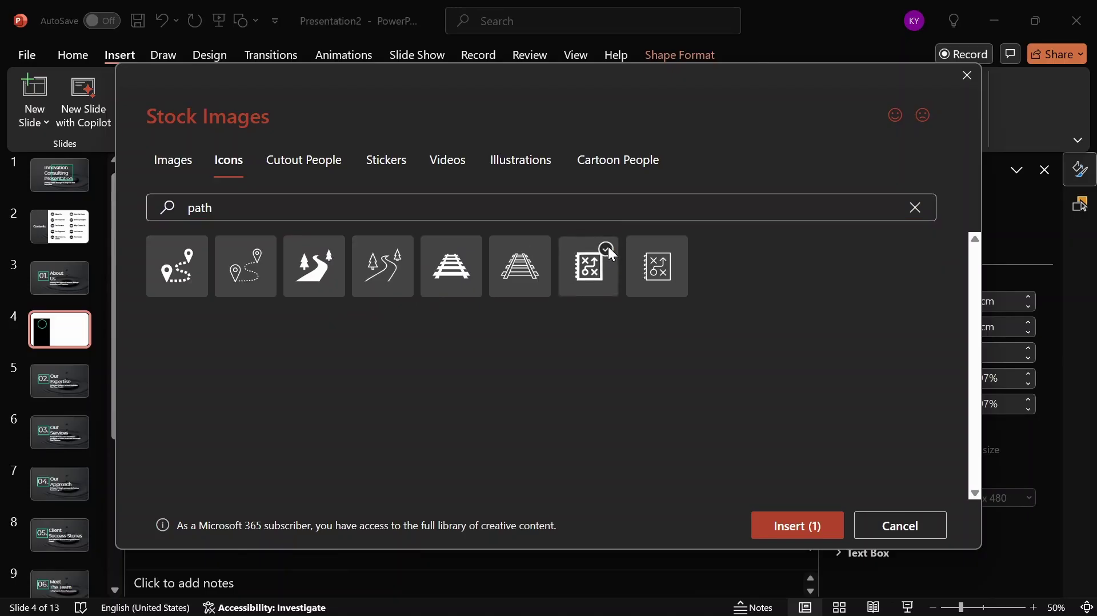
pyautogui.click(608, 249)
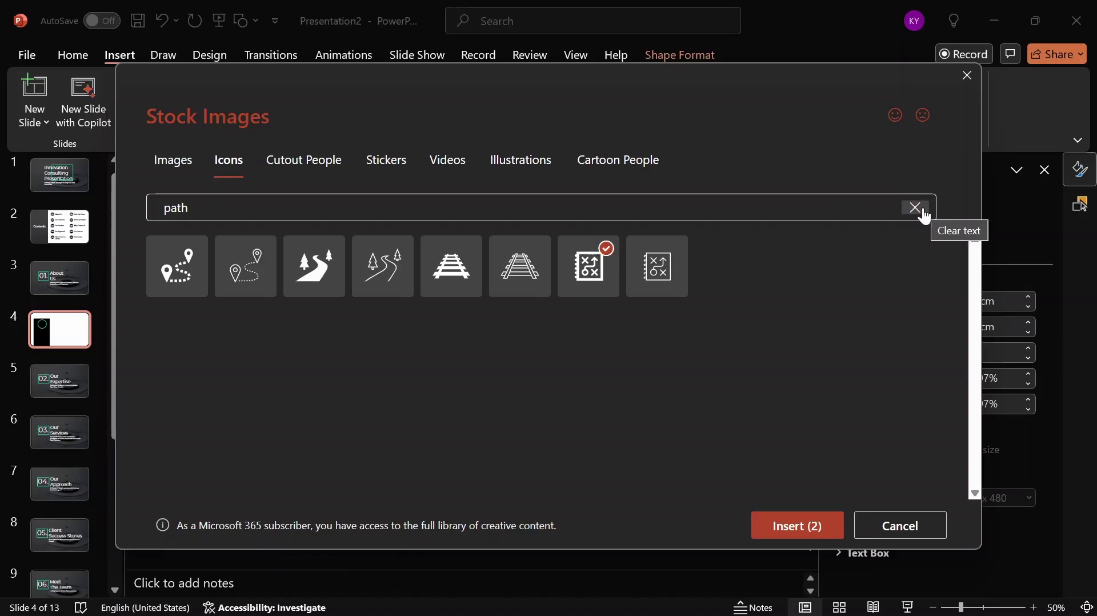
# Clear the icon search and add the bold double check mark icon with lines from the full icon library to the selection.
pyautogui.click(916, 208)
pyautogui.scroll(-10, 817, 360)
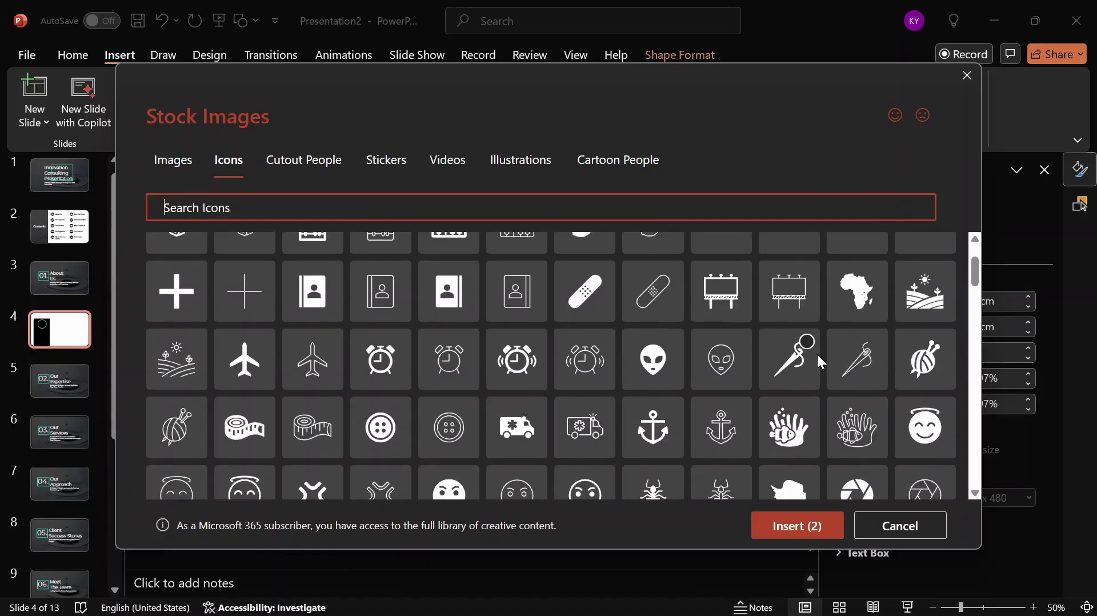
pyautogui.scroll(-3, 817, 363)
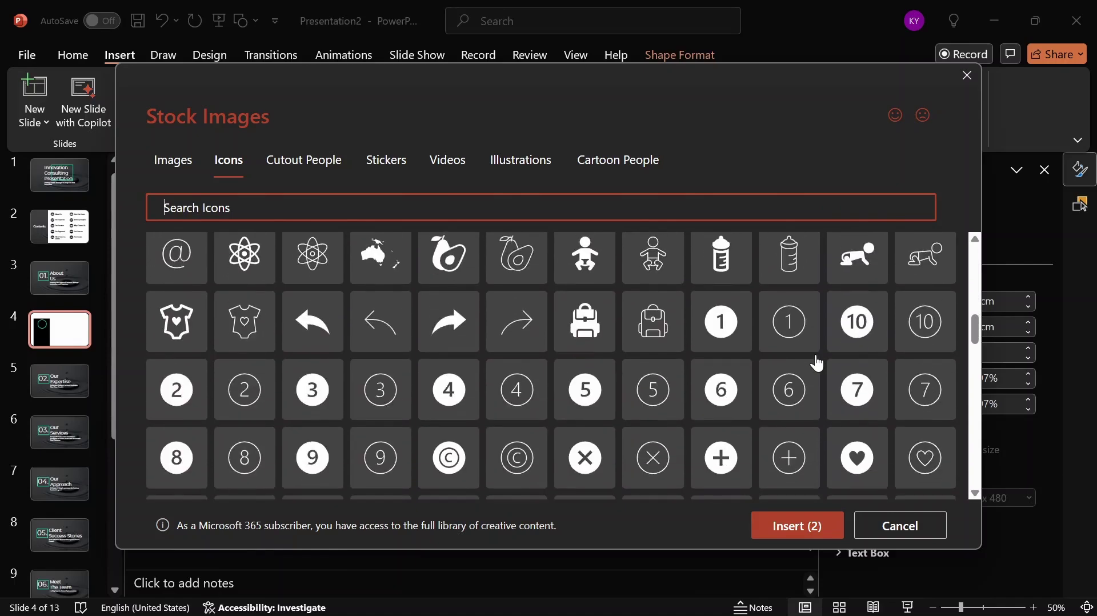
pyautogui.scroll(-12, 818, 362)
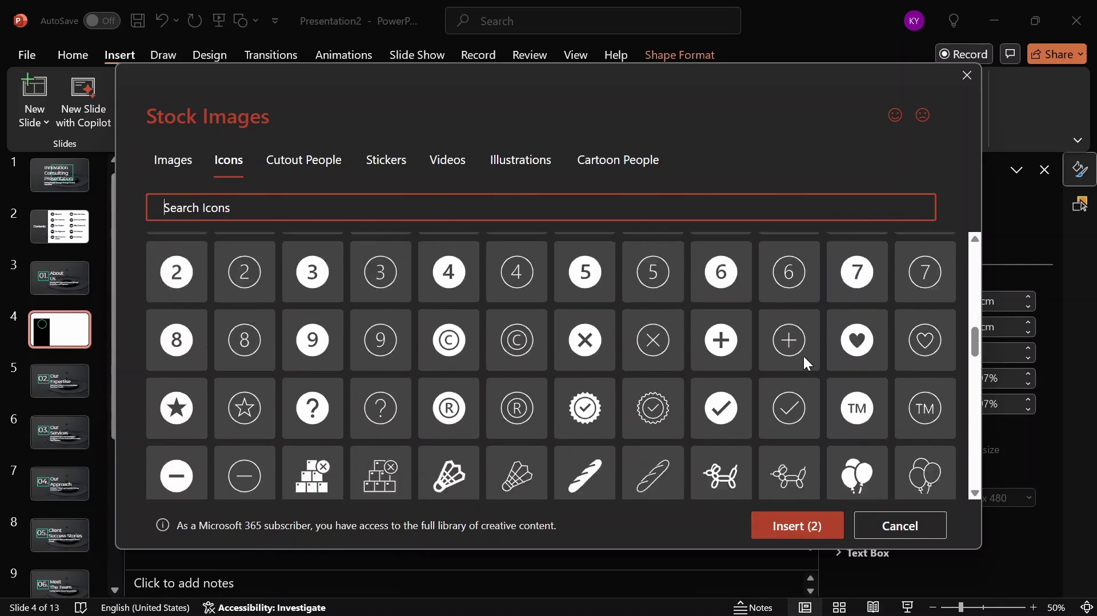
pyautogui.scroll(-12, 806, 363)
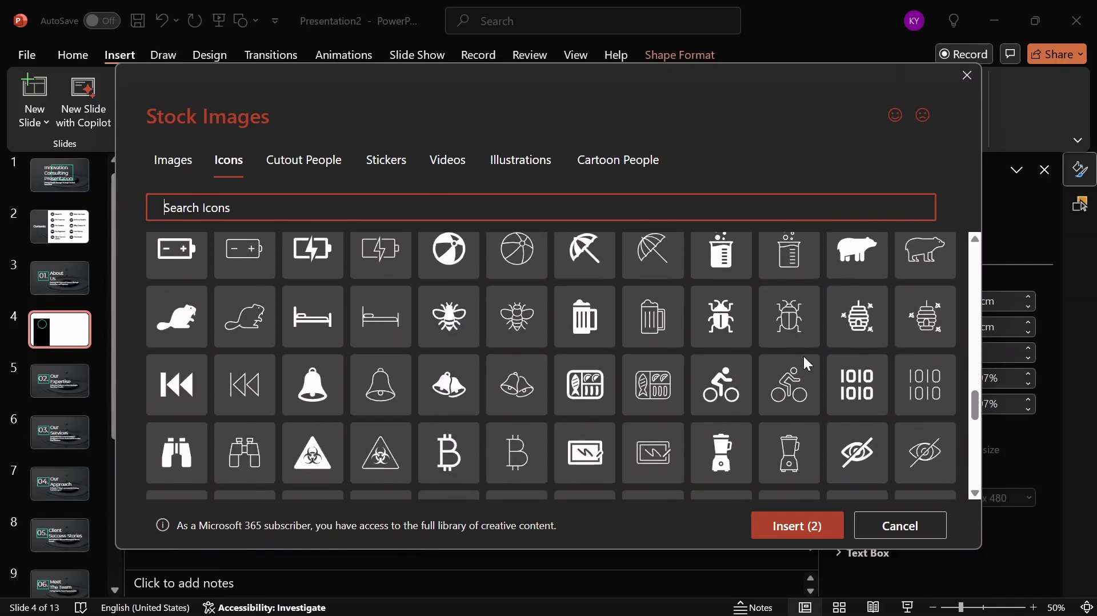
pyautogui.scroll(-7, 806, 363)
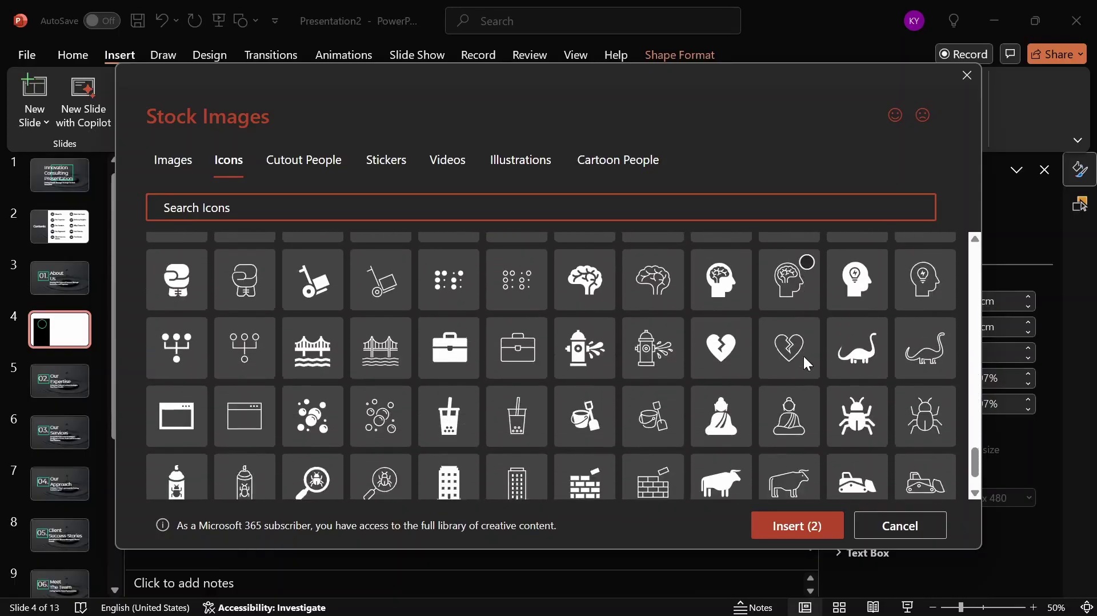
pyautogui.scroll(-8, 805, 365)
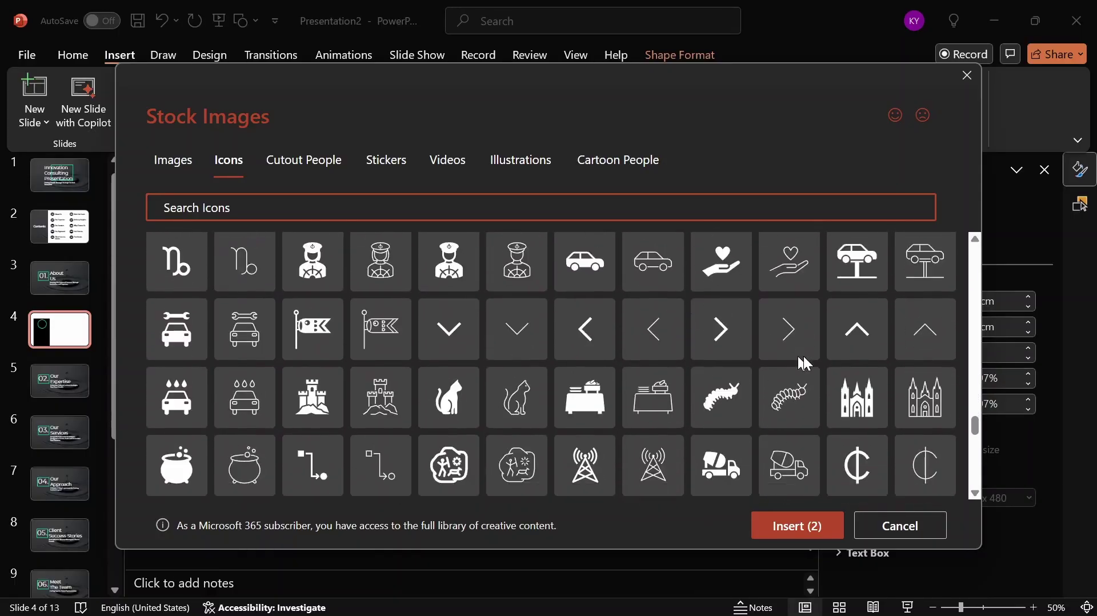
pyautogui.scroll(-8, 806, 365)
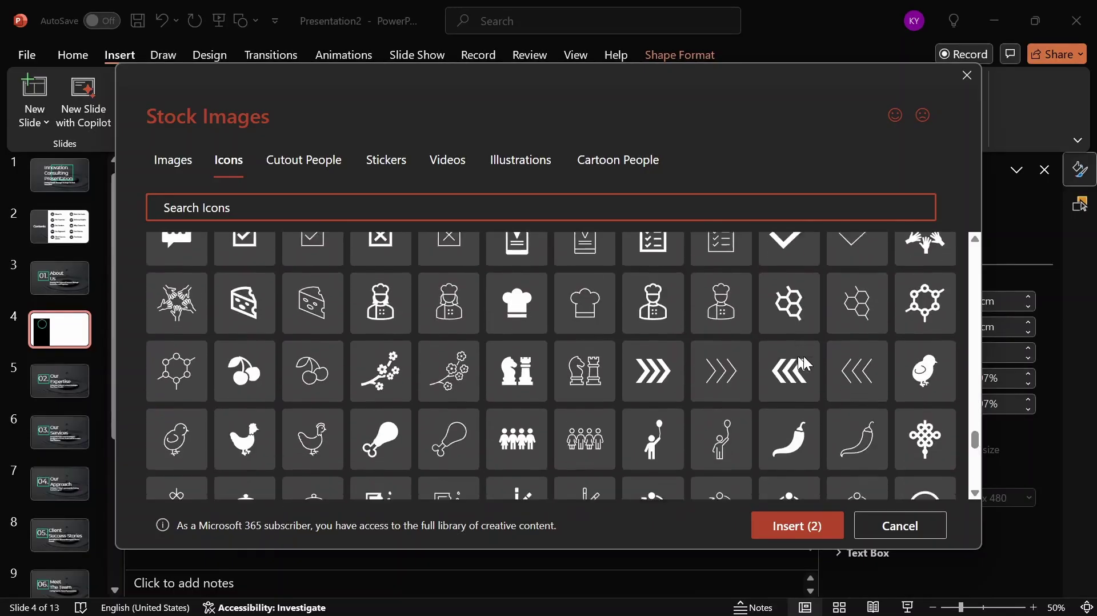
pyautogui.scroll(-8, 807, 365)
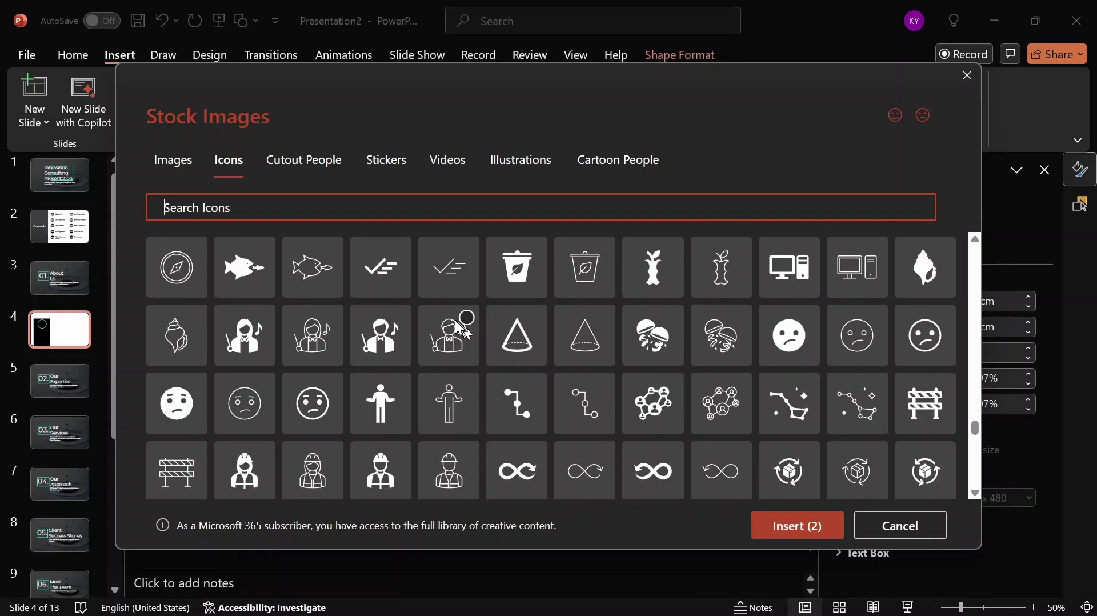
pyautogui.scroll(1, 421, 310)
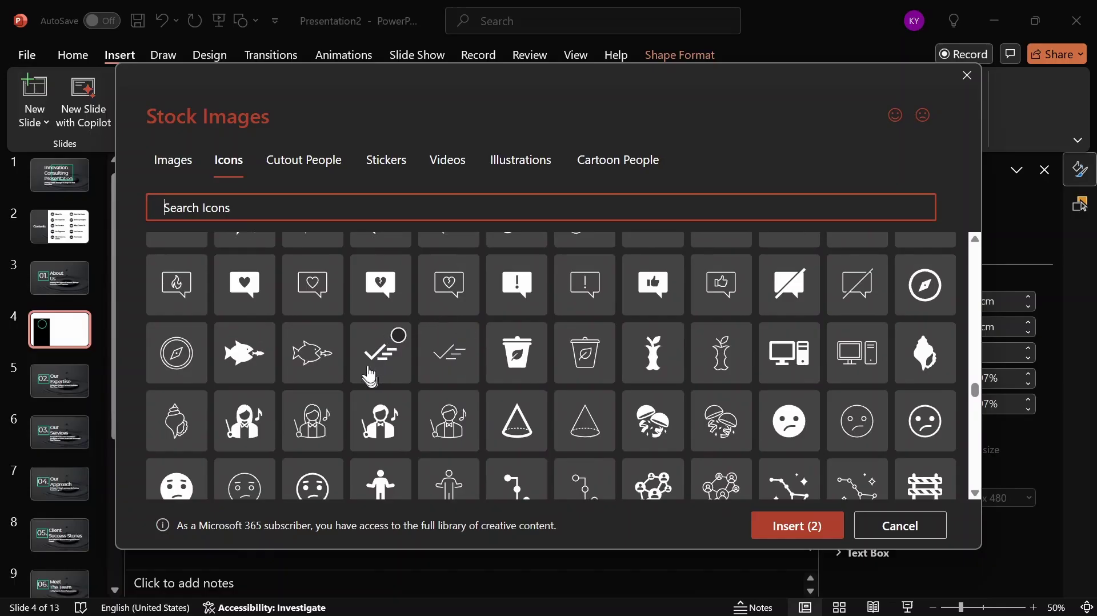
pyautogui.click(389, 345)
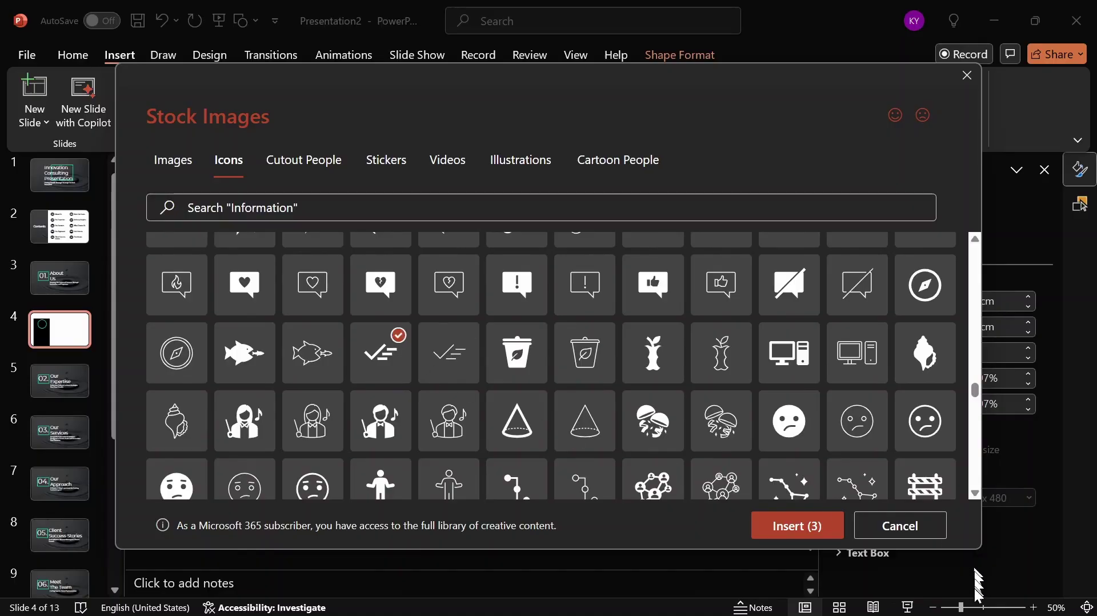
# Insert the three selected icons and move them together to the white area near the slide's top edge.
pyautogui.click(792, 526)
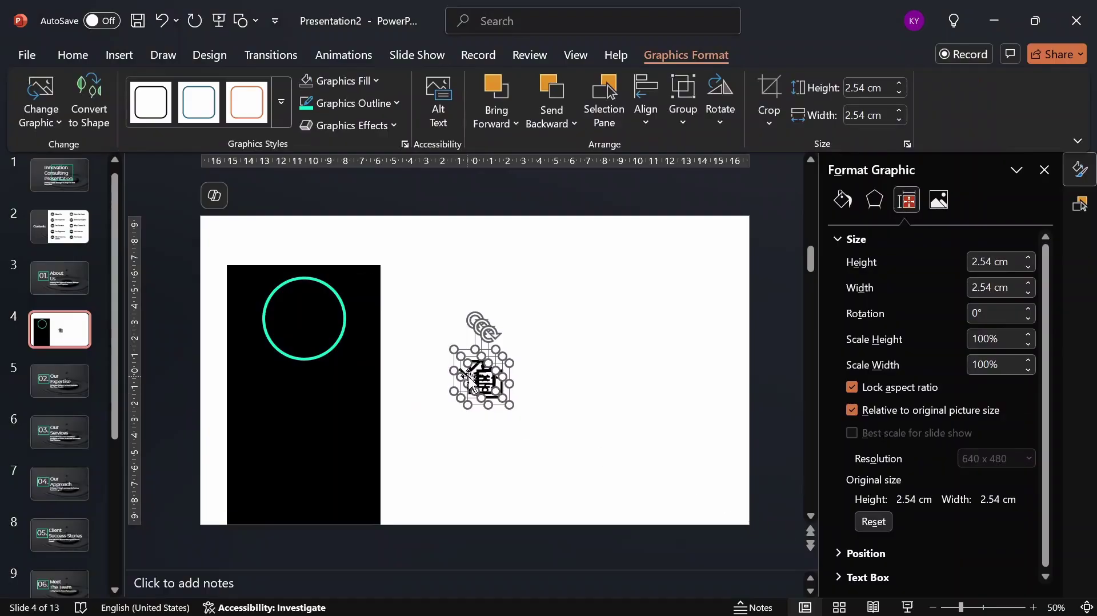
pyautogui.moveTo(479, 382); pyautogui.dragTo(501, 255)
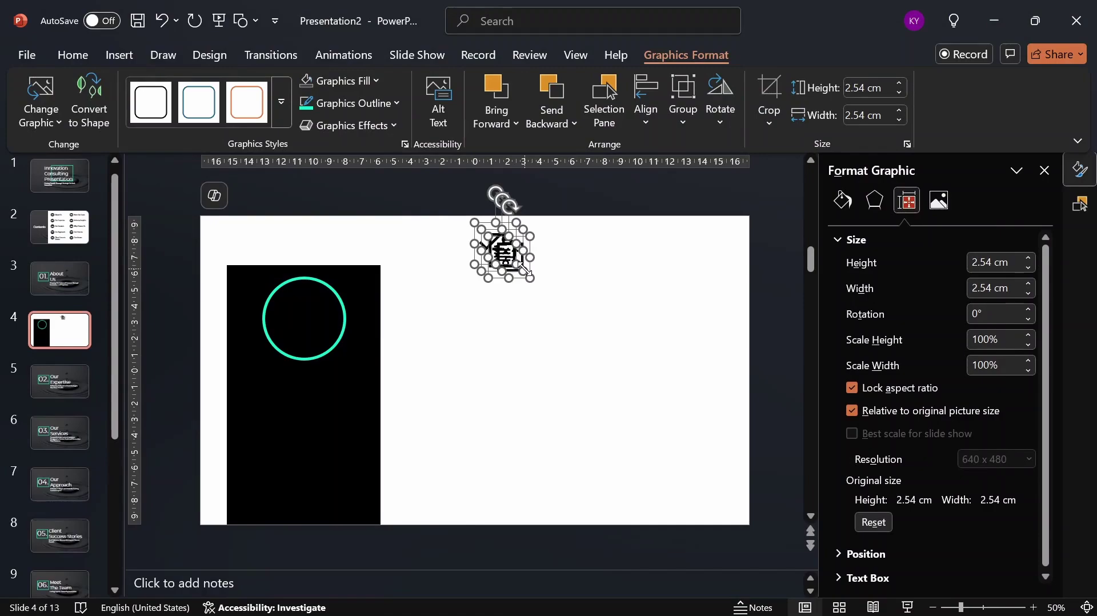
# Spread the three overlapping icons apart near the slide's top edge: document first, strategy playbook in the middle, double check mark last.
pyautogui.press('Escape')
pyautogui.click(519, 265)
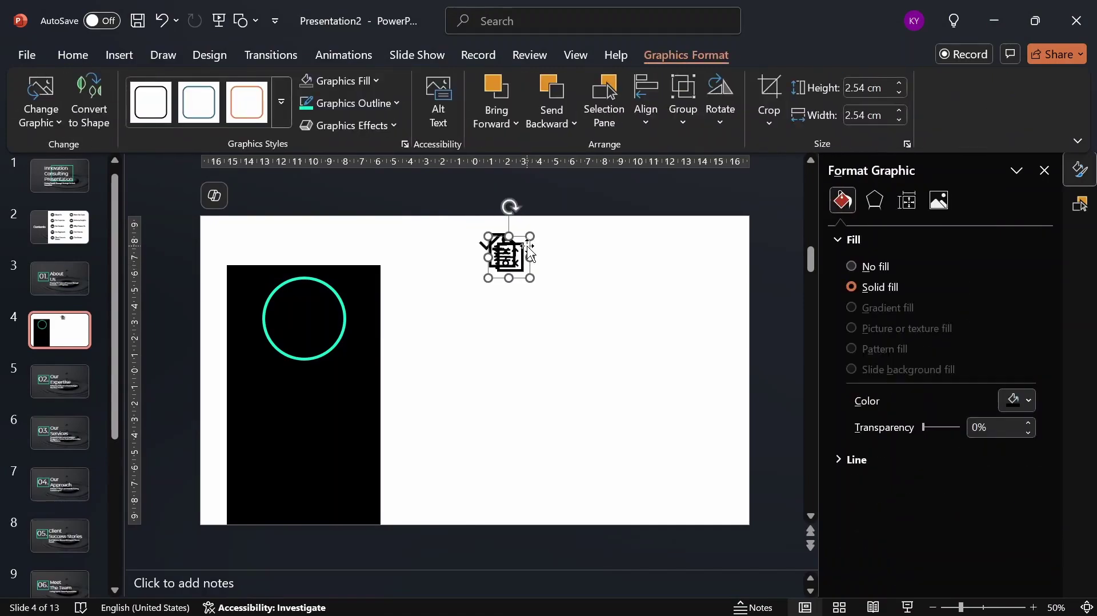
pyautogui.moveTo(531, 253); pyautogui.dragTo(599, 240)
pyautogui.click(514, 257)
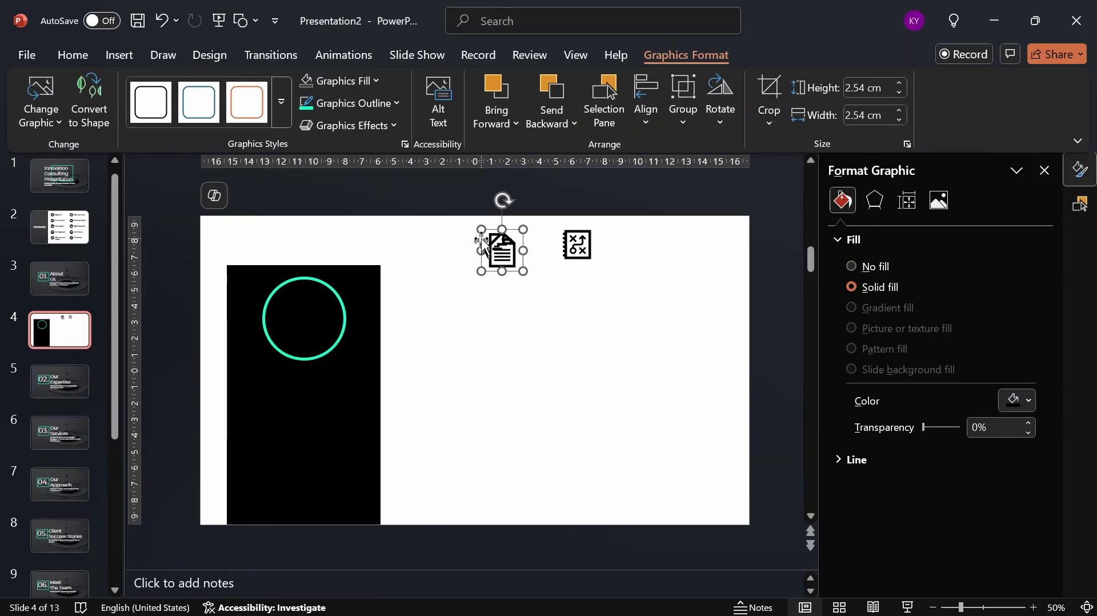
pyautogui.moveTo(482, 240); pyautogui.dragTo(410, 234)
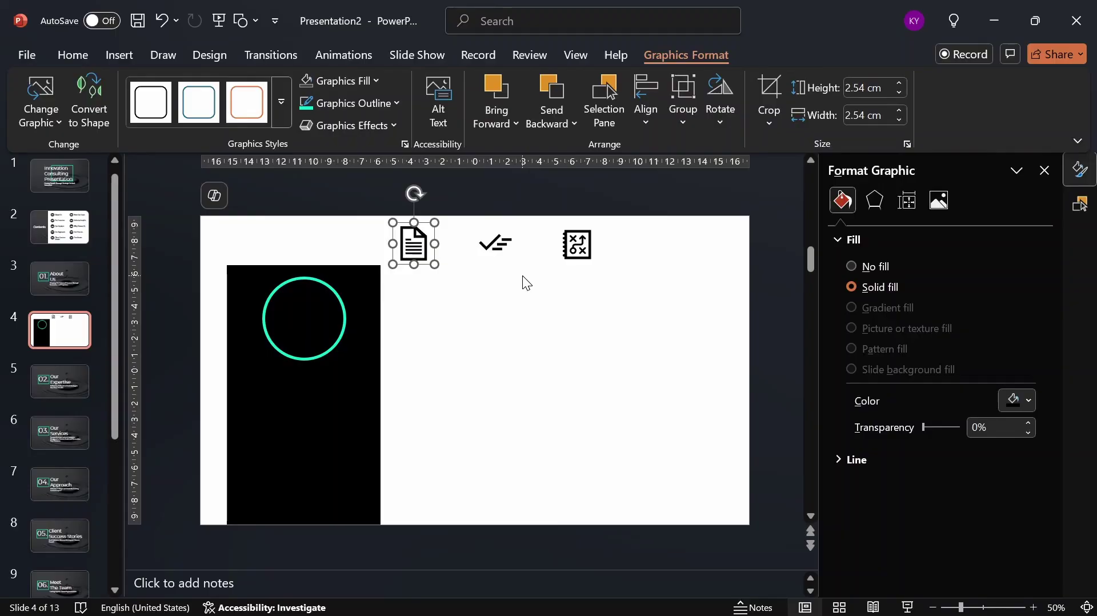
pyautogui.click(499, 249)
pyautogui.moveTo(503, 245); pyautogui.dragTo(703, 241)
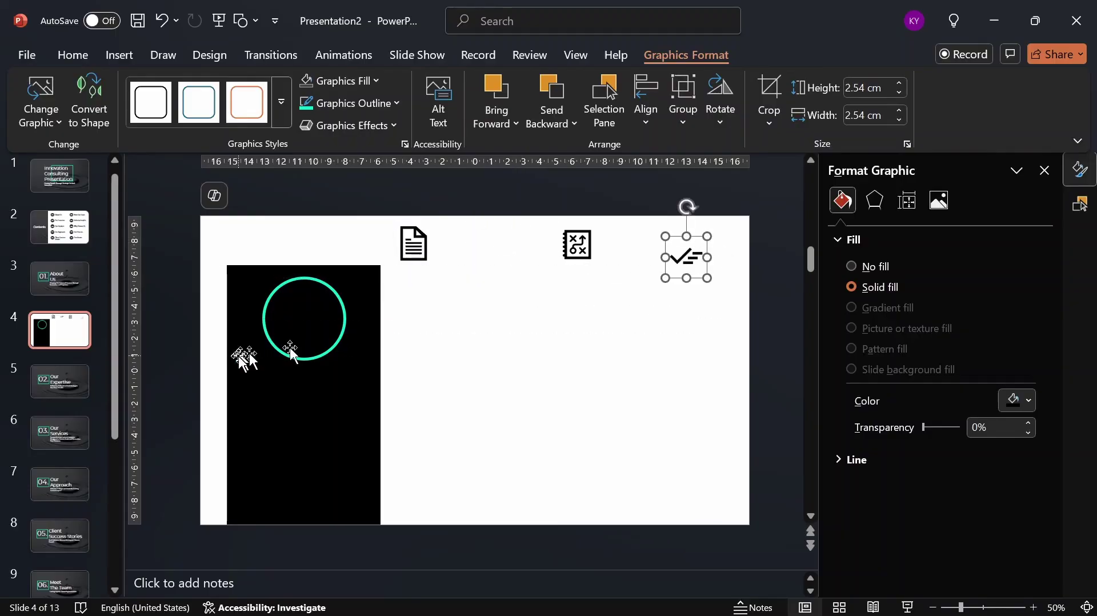
# Resize the document, strategy playbook and check mark icons together to a height of 3 cm.
pyautogui.click(409, 234)
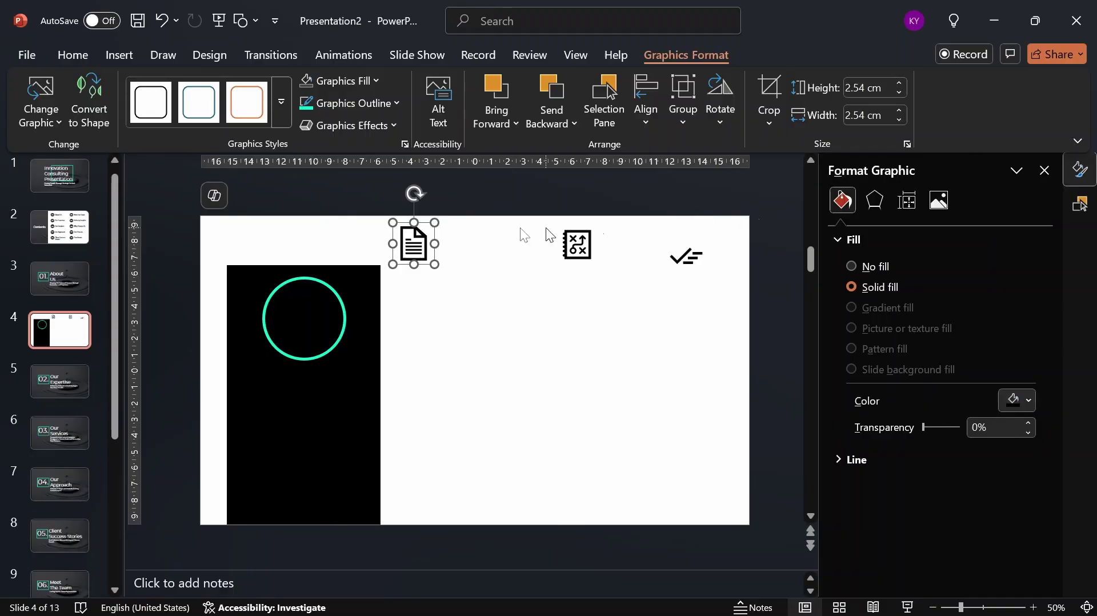
pyautogui.keyDown('shift'); pyautogui.click(580, 251); pyautogui.keyUp('shift')
pyautogui.keyDown('shift'); pyautogui.click(676, 264); pyautogui.keyUp('shift')
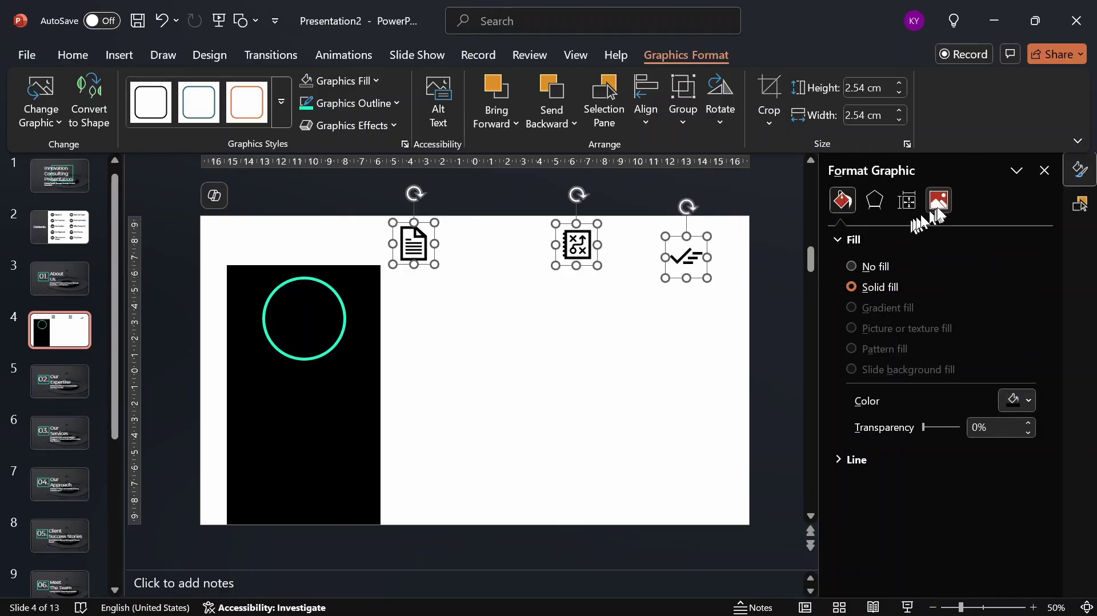
pyautogui.click(907, 202)
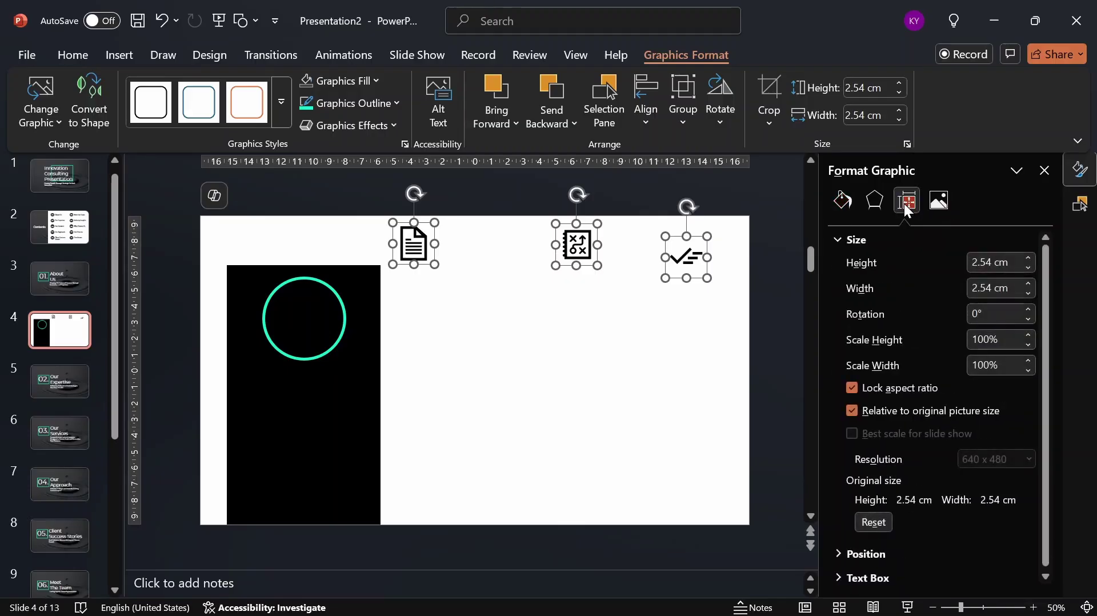
pyautogui.click(1001, 262)
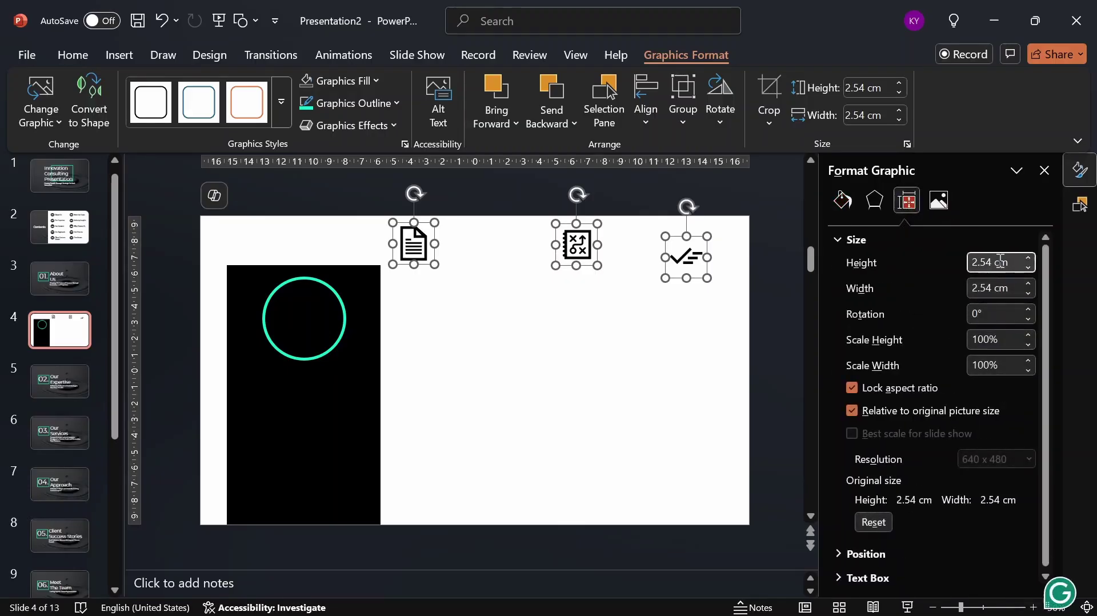
pyautogui.press('BackSpace')
pyautogui.press('BackSpace')
pyautogui.press('BackSpace')
pyautogui.press('BackSpace')
pyautogui.write('3')
pyautogui.press('Return')
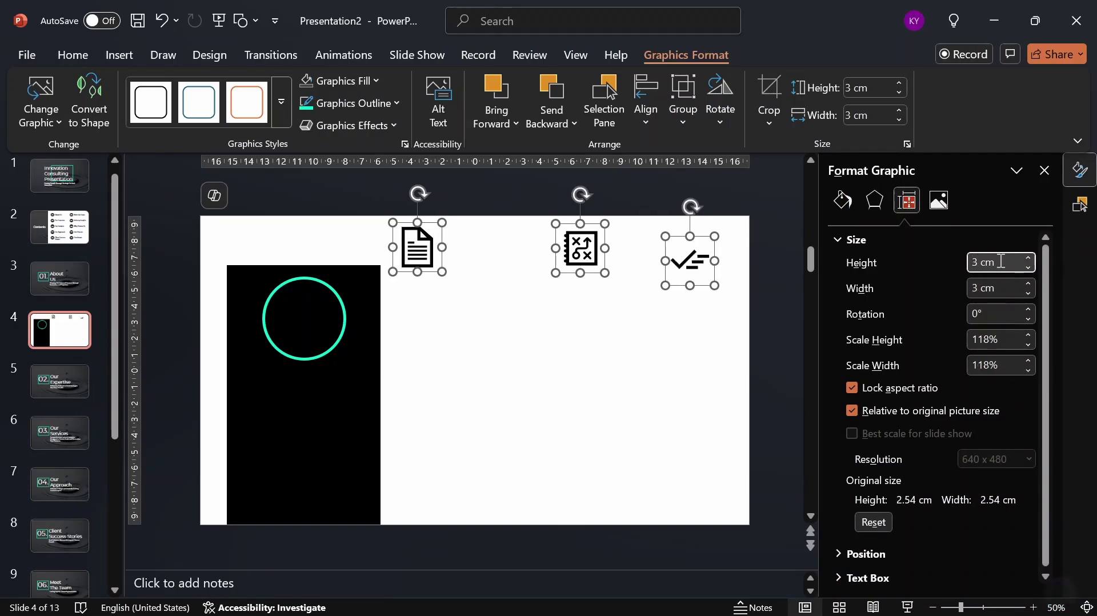
# Move the check mark icon up against the slide's top edge, beyond the strategy playbook icon.
pyautogui.click(650, 260)
pyautogui.click(688, 261)
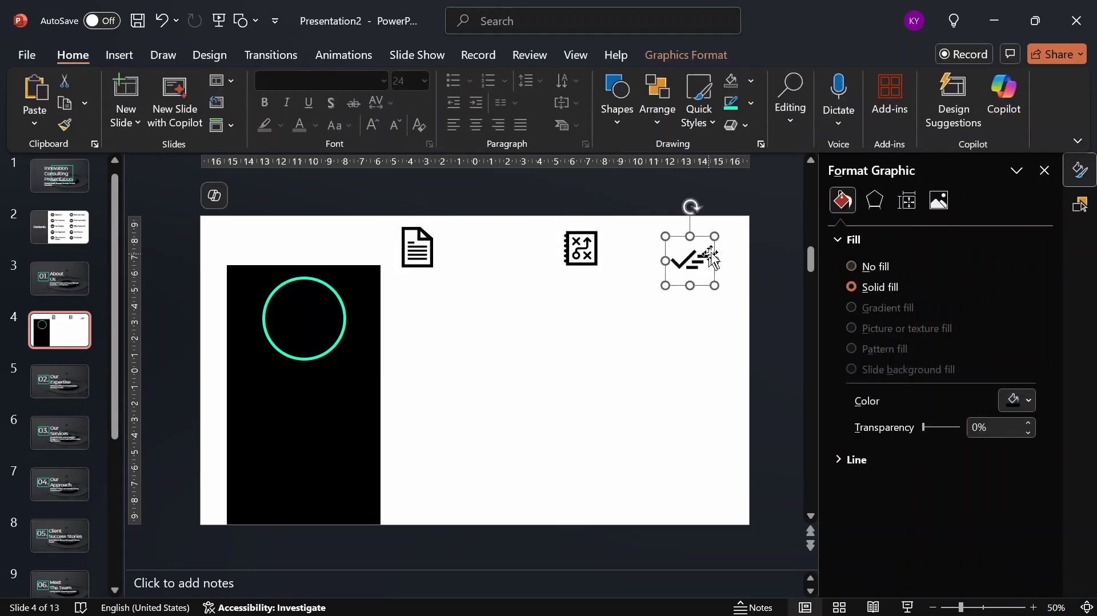
pyautogui.moveTo(711, 259); pyautogui.dragTo(716, 239)
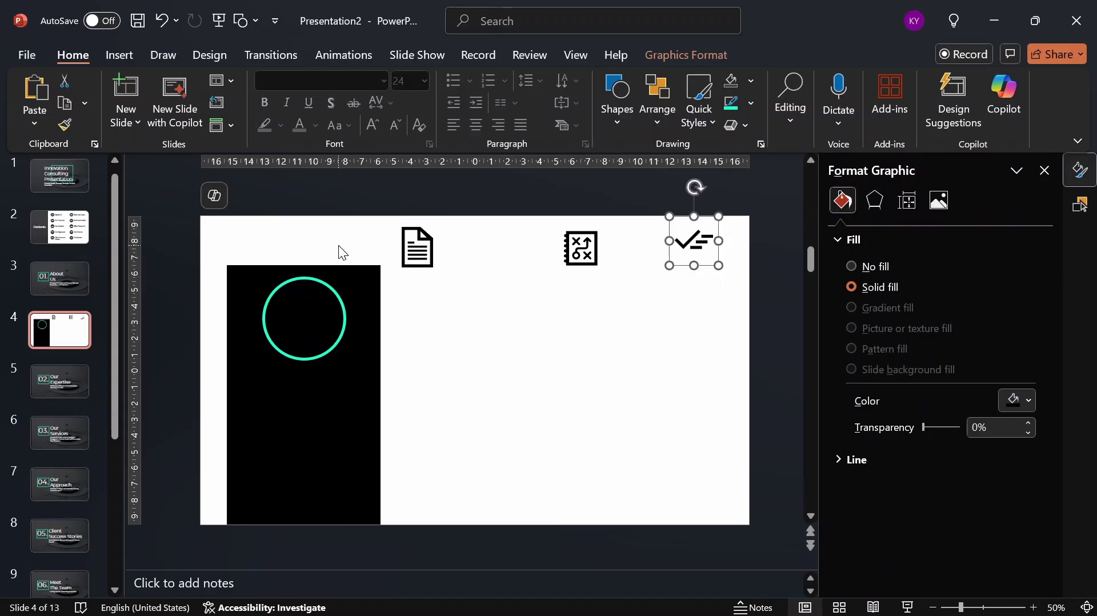
# Fill the document icon with white and centre it inside the turquoise circle on the black panel.
pyautogui.click(432, 240)
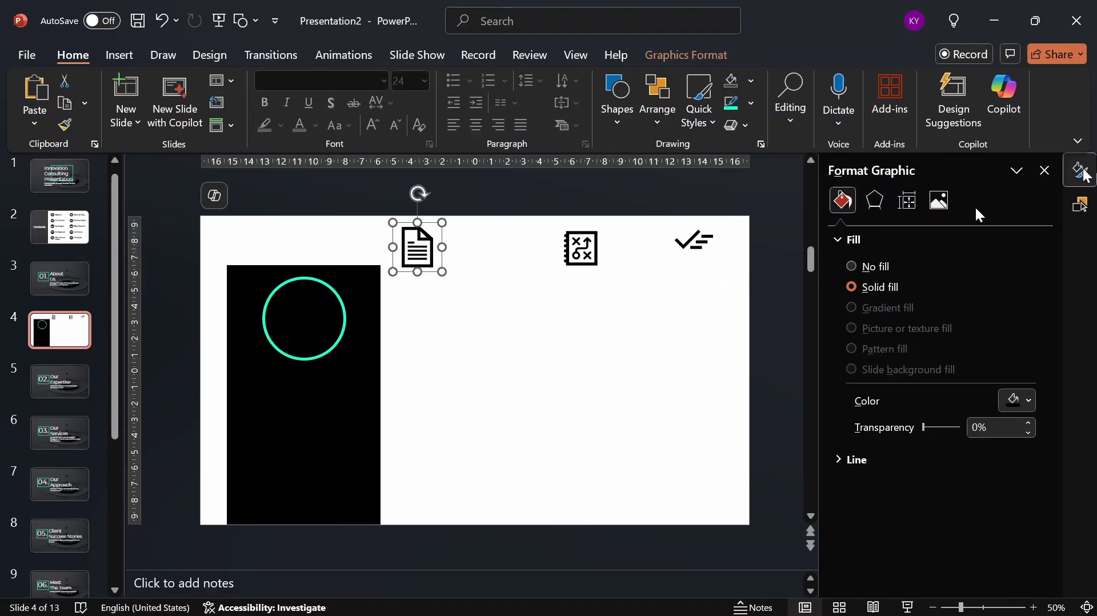
pyautogui.click(1012, 400)
pyautogui.click(866, 95)
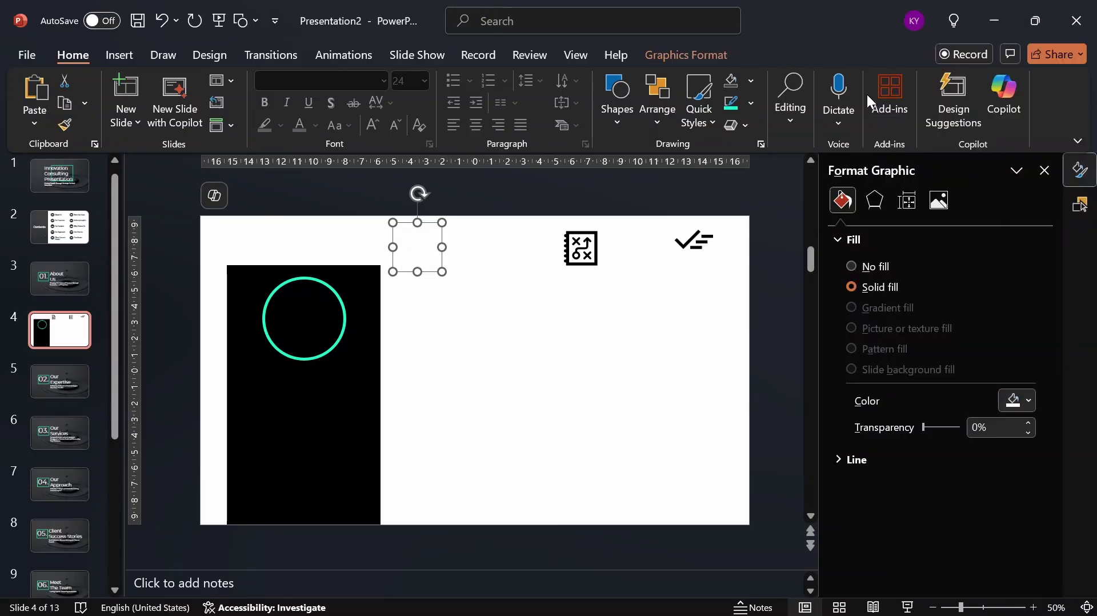
pyautogui.moveTo(443, 234); pyautogui.dragTo(328, 304)
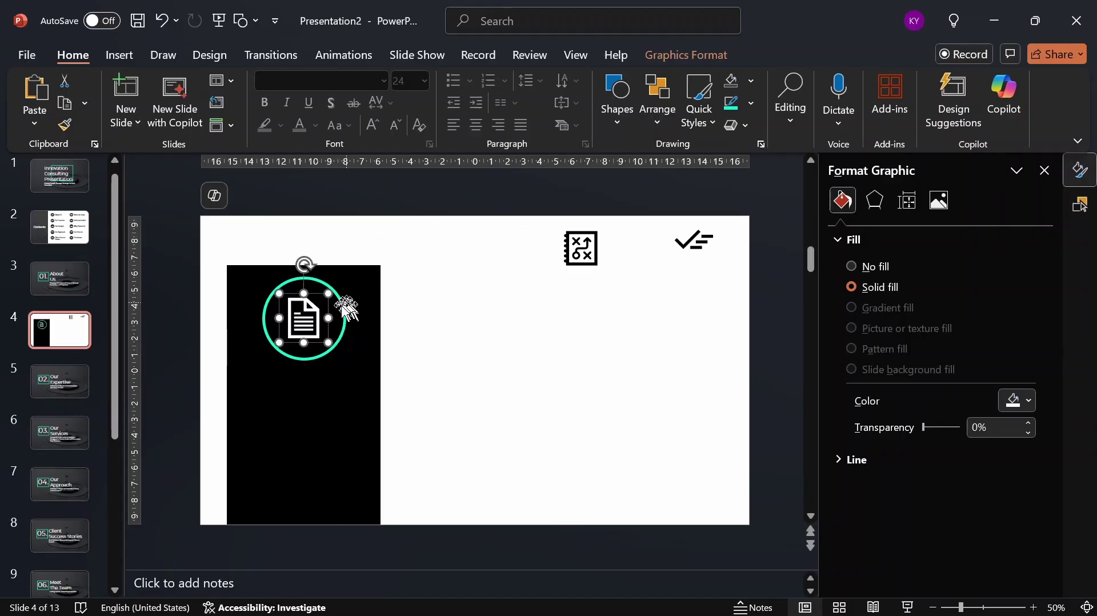
pyautogui.click(343, 308)
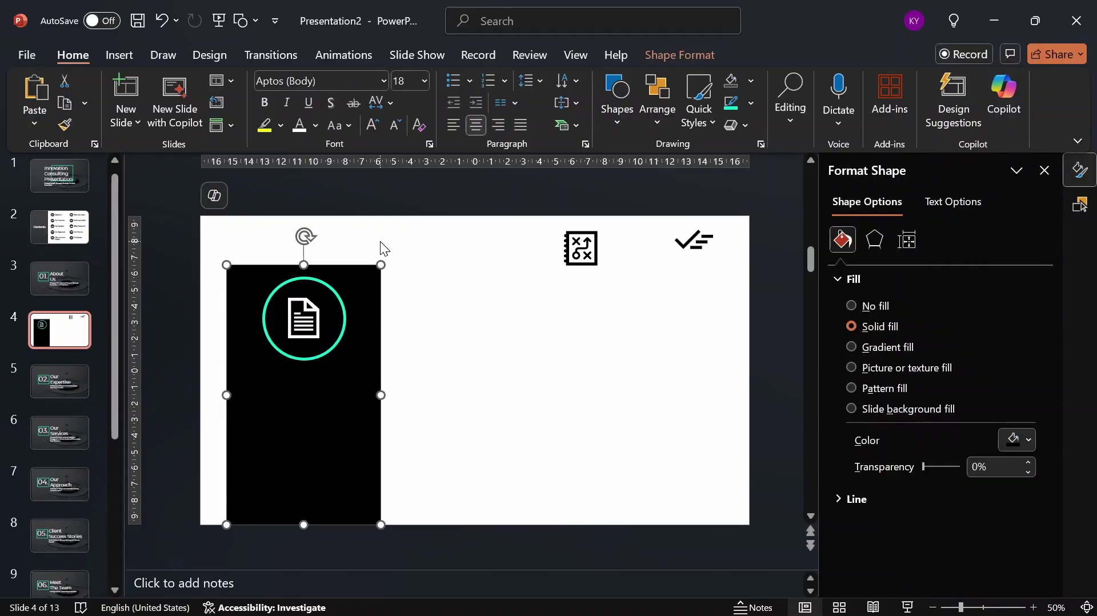
# Insert a small text box below the turquoise circle on the black panel with the placeholder "Text".
pyautogui.click(119, 55)
pyautogui.click(692, 118)
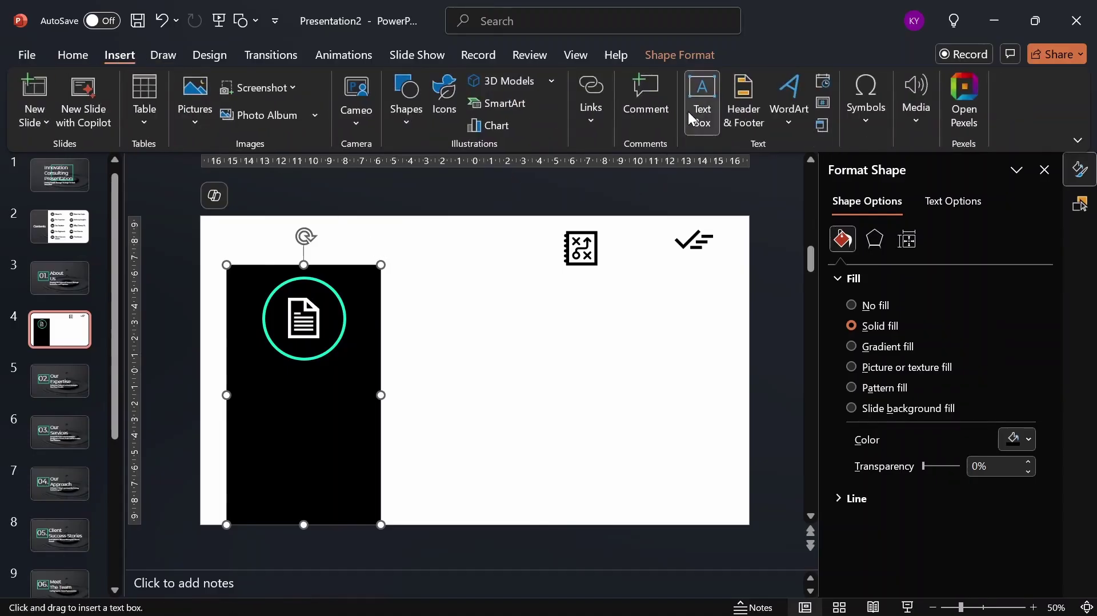
pyautogui.moveTo(262, 393); pyautogui.dragTo(302, 408)
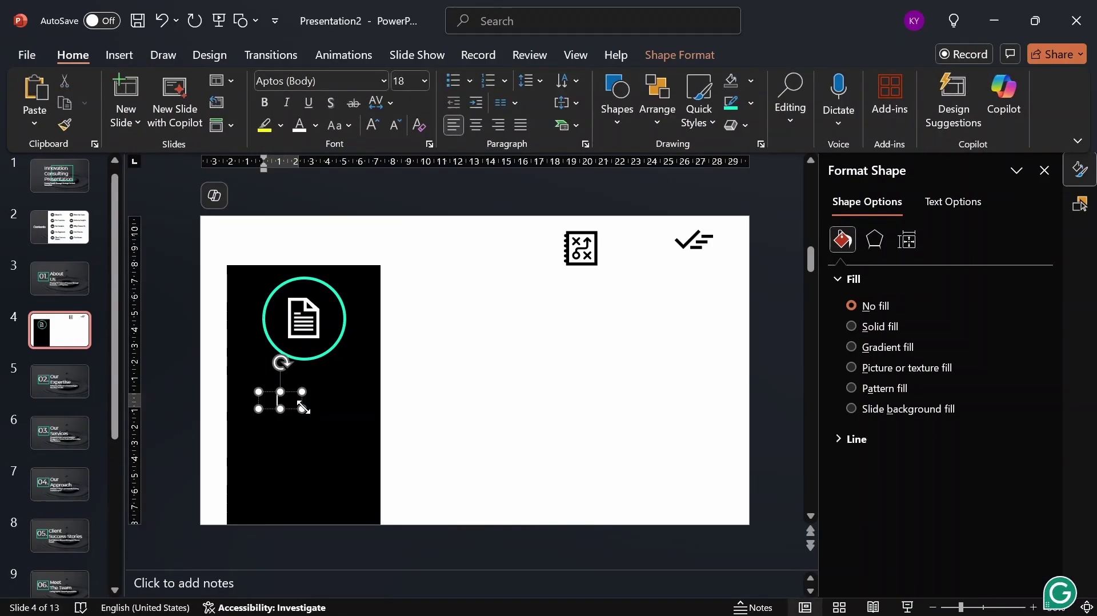
pyautogui.click(330, 378)
pyautogui.click(282, 402)
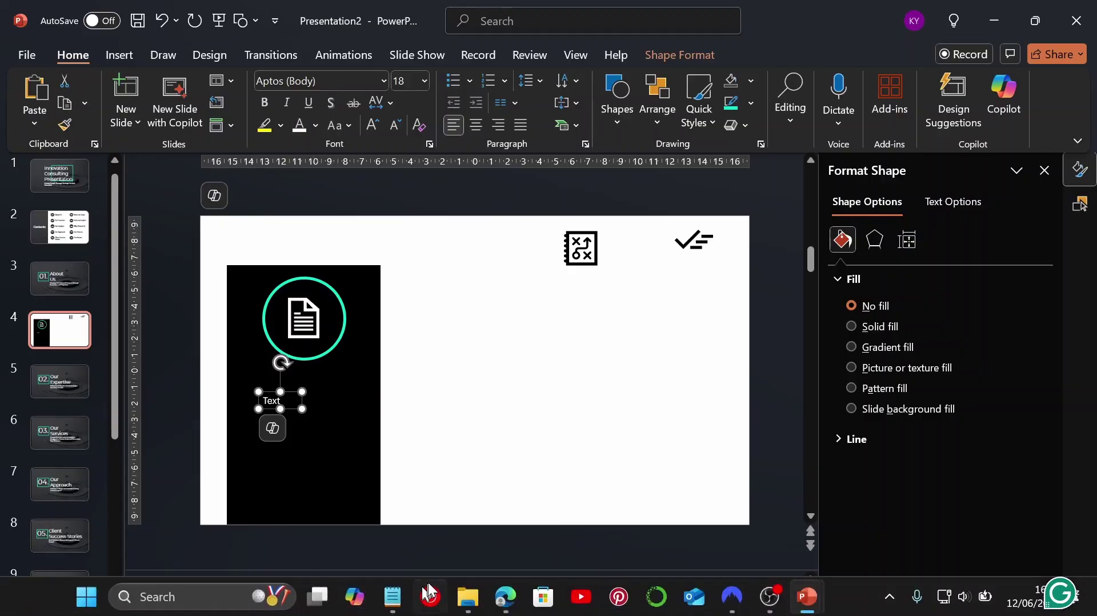
# Switch to the Notepad notes and copy the Overview heading with its paragraph under 01. About Us.
pyautogui.click(406, 598)
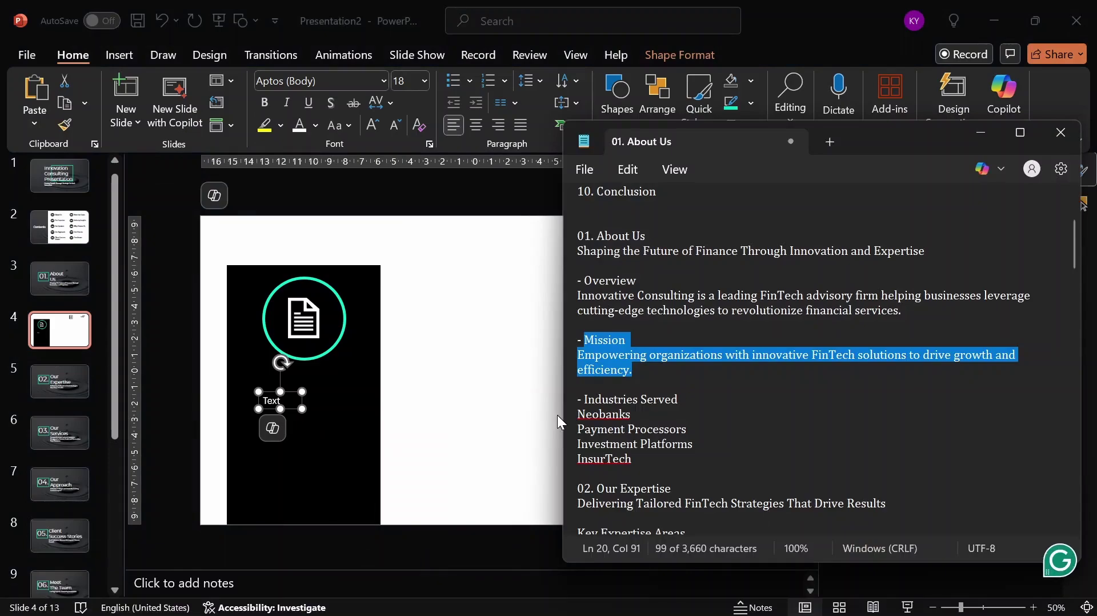
pyautogui.click(722, 319)
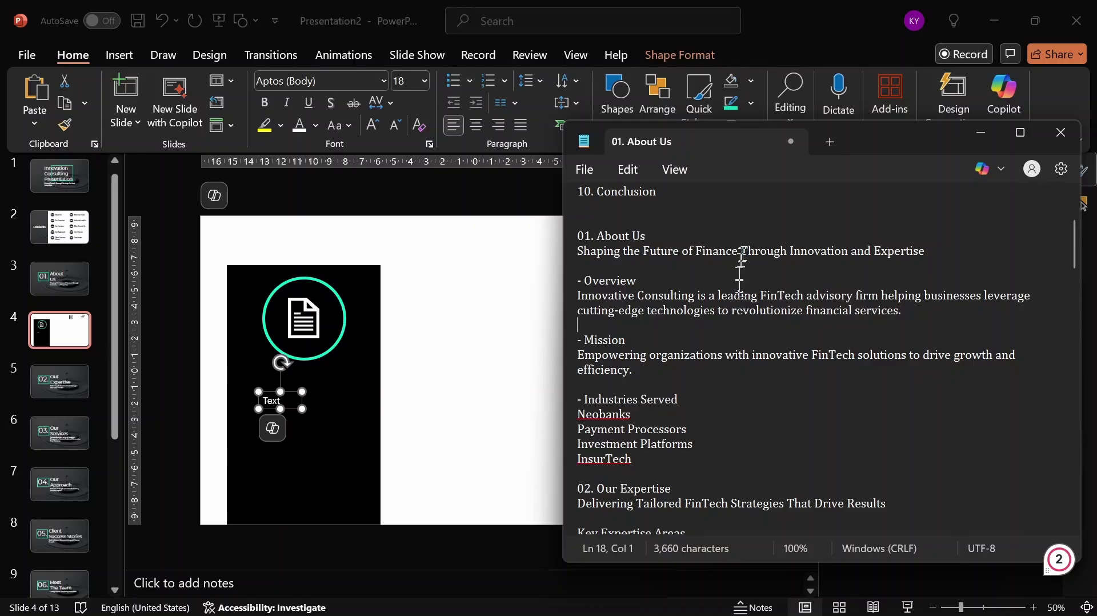
pyautogui.scroll(-2, 746, 343)
pyautogui.scroll(-2, 743, 355)
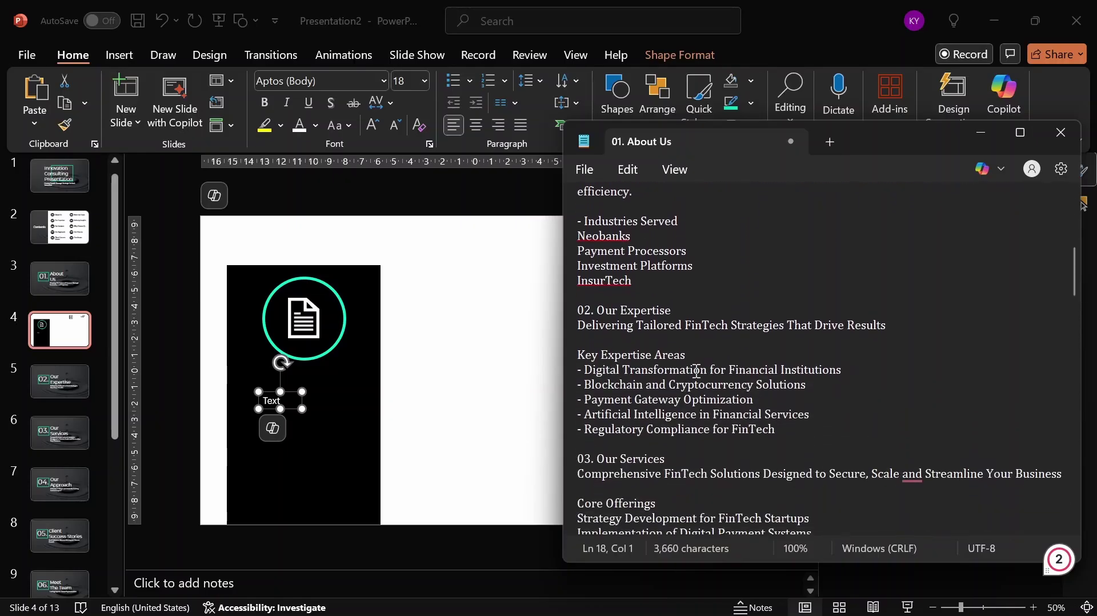
pyautogui.scroll(2, 697, 371)
pyautogui.scroll(2, 696, 371)
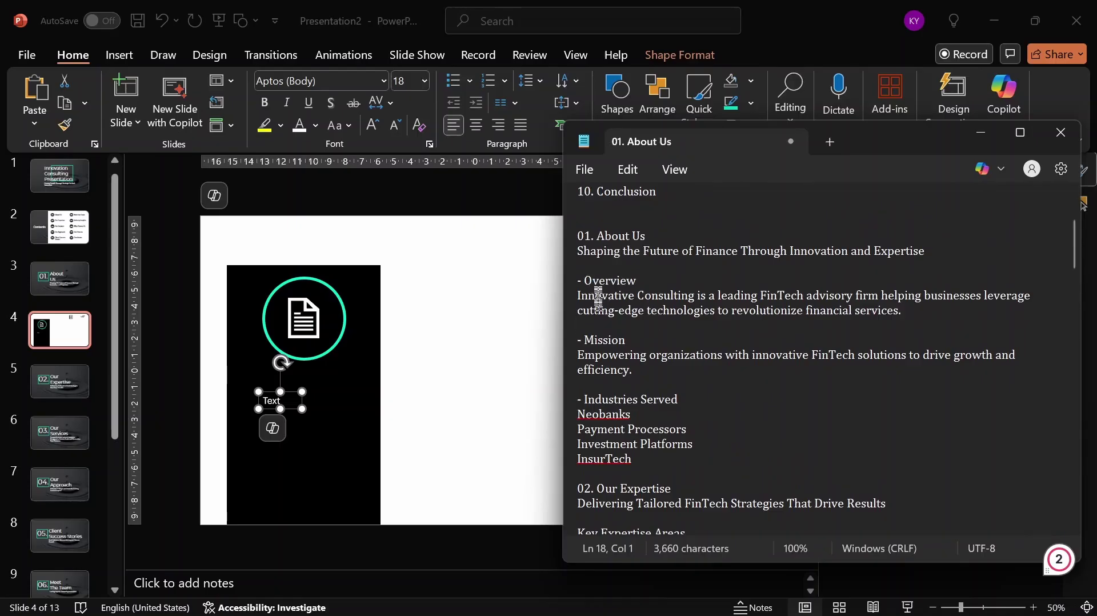
pyautogui.moveTo(584, 281); pyautogui.dragTo(947, 317)
pyautogui.hotkey('ctrl', 'c')
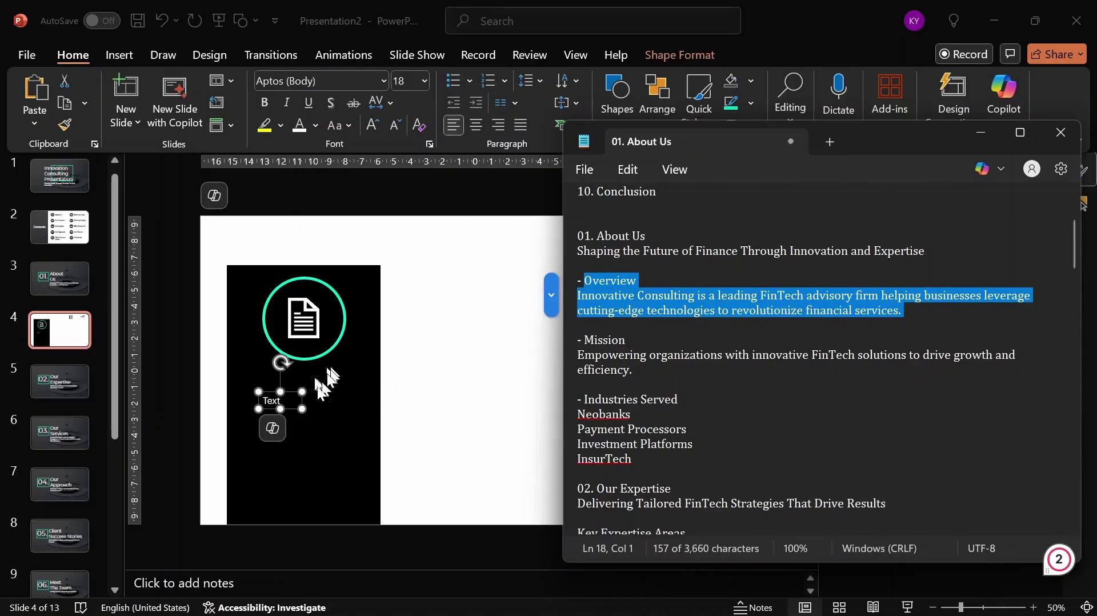
# Replace the placeholder on the black panel with the copied Overview text and widen its text box within the panel.
pyautogui.click(278, 403)
pyautogui.doubleClick(278, 402)
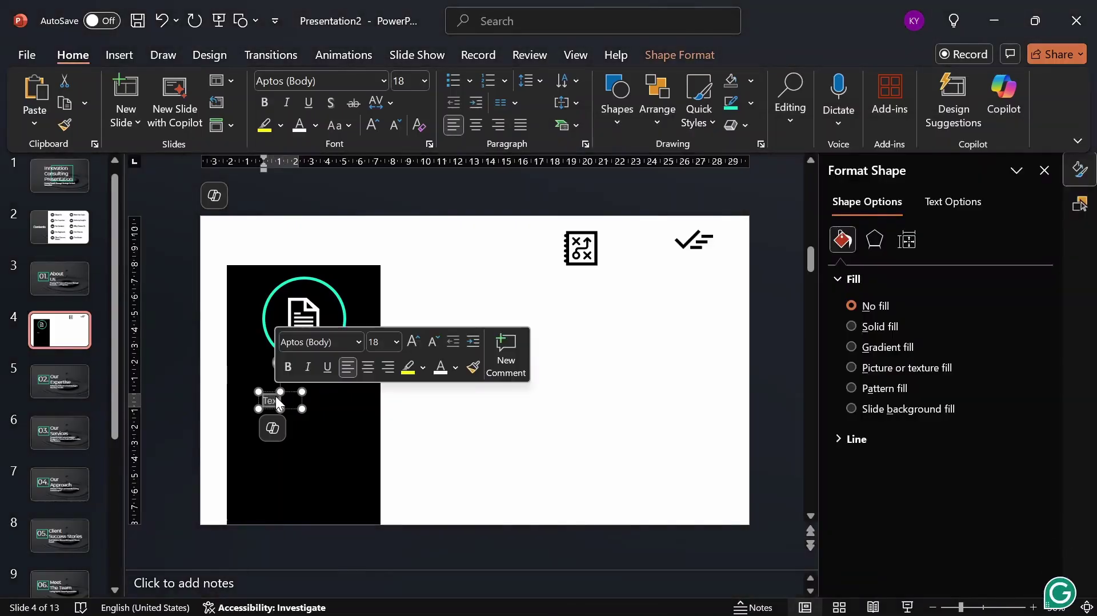
pyautogui.hotkey('ctrl', 'v')
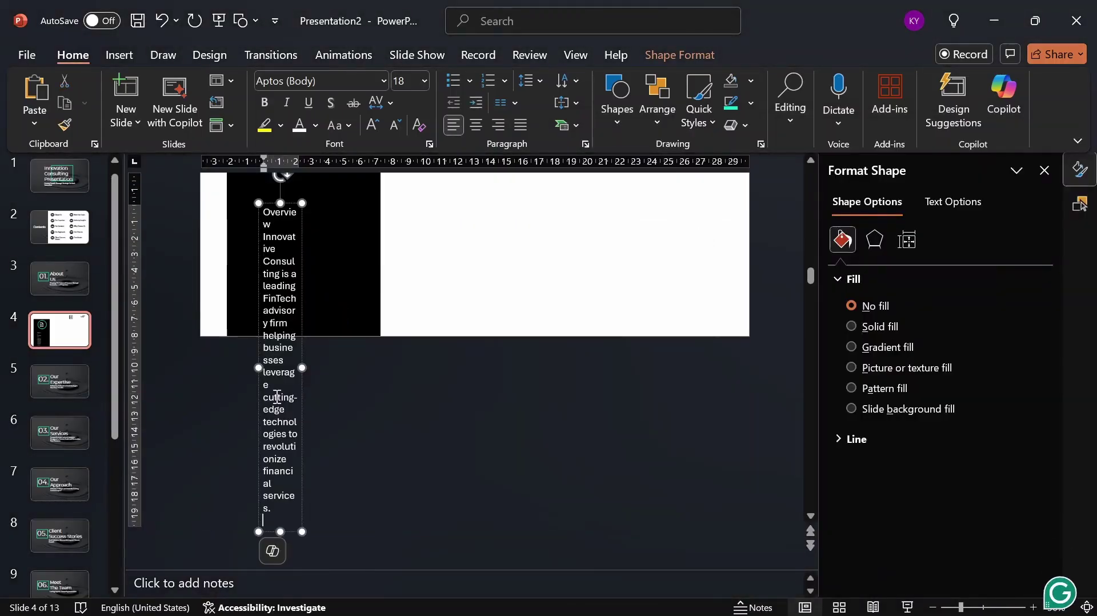
pyautogui.scroll(1, 256, 406)
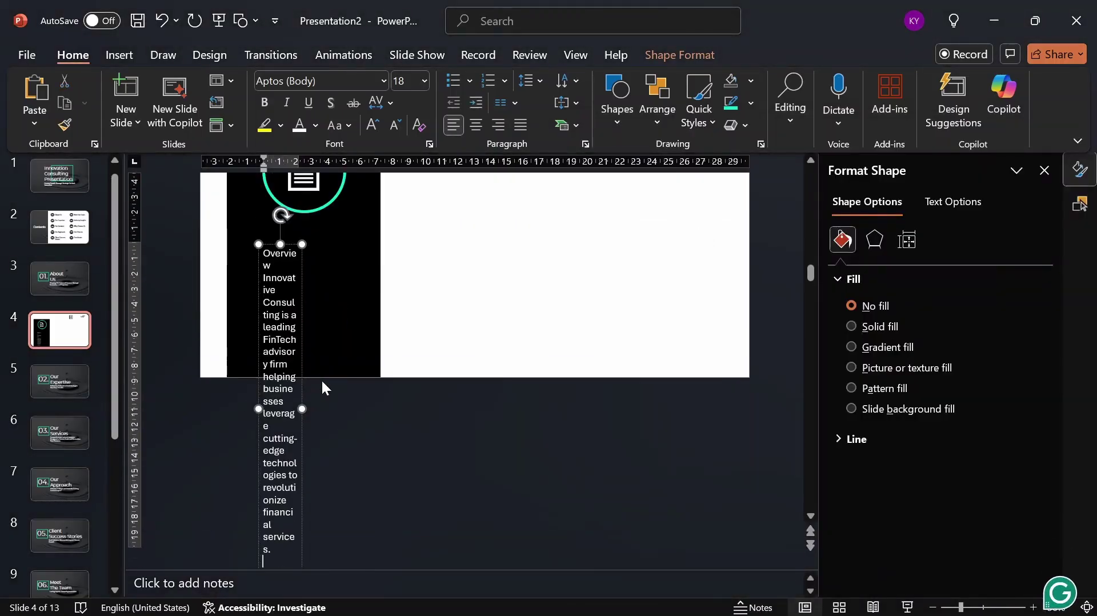
pyautogui.click(256, 408)
pyautogui.moveTo(256, 408); pyautogui.dragTo(358, 399)
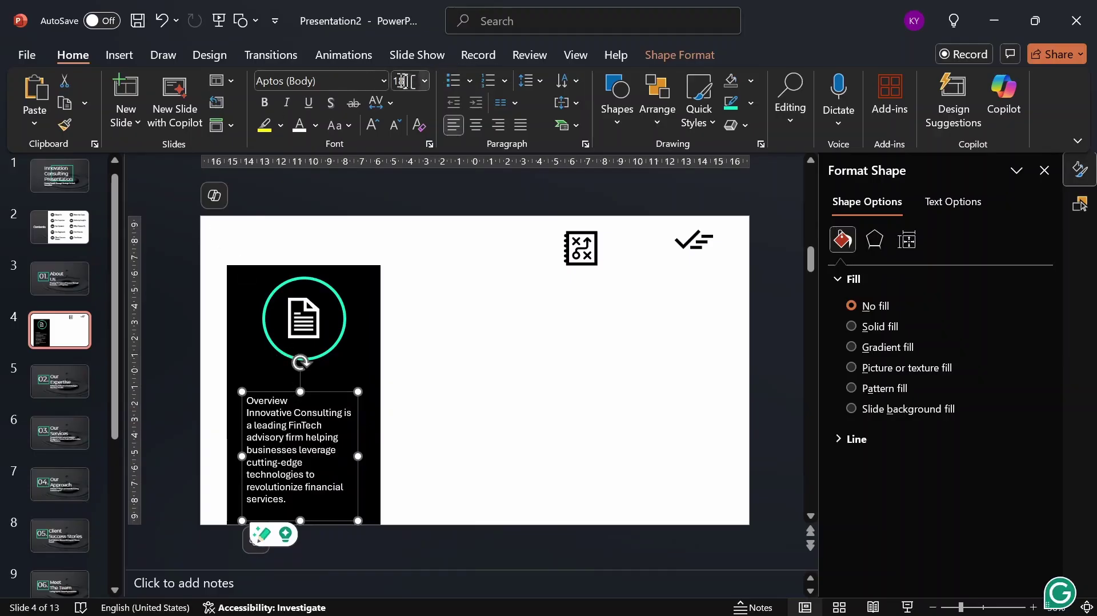
# Format the Overview text box in Montserrat at size 20 with centred alignment.
pyautogui.click(379, 89)
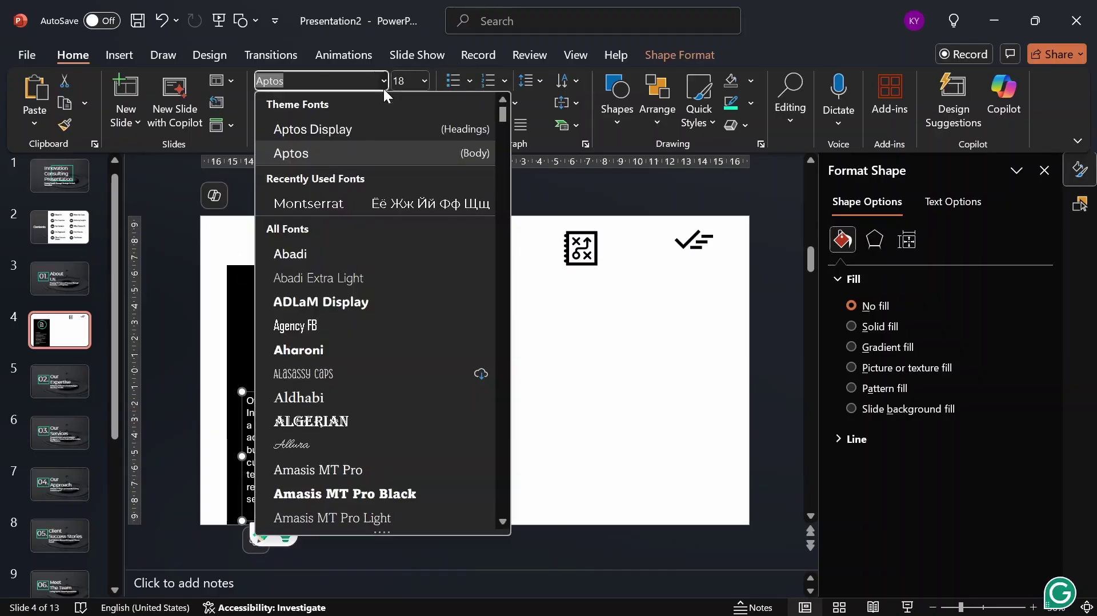
pyautogui.click(380, 203)
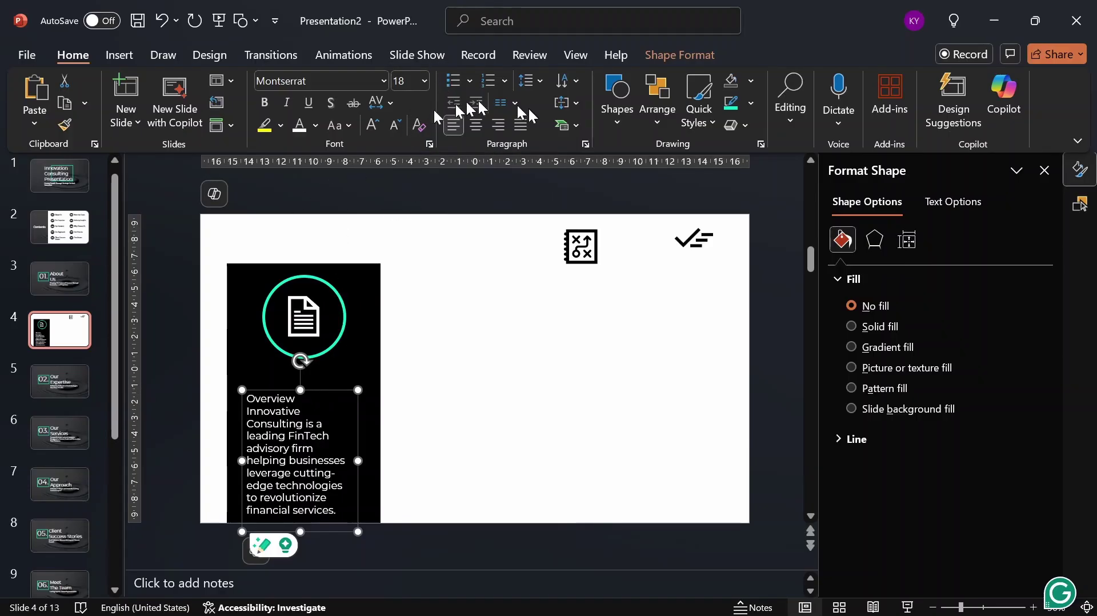
pyautogui.click(476, 125)
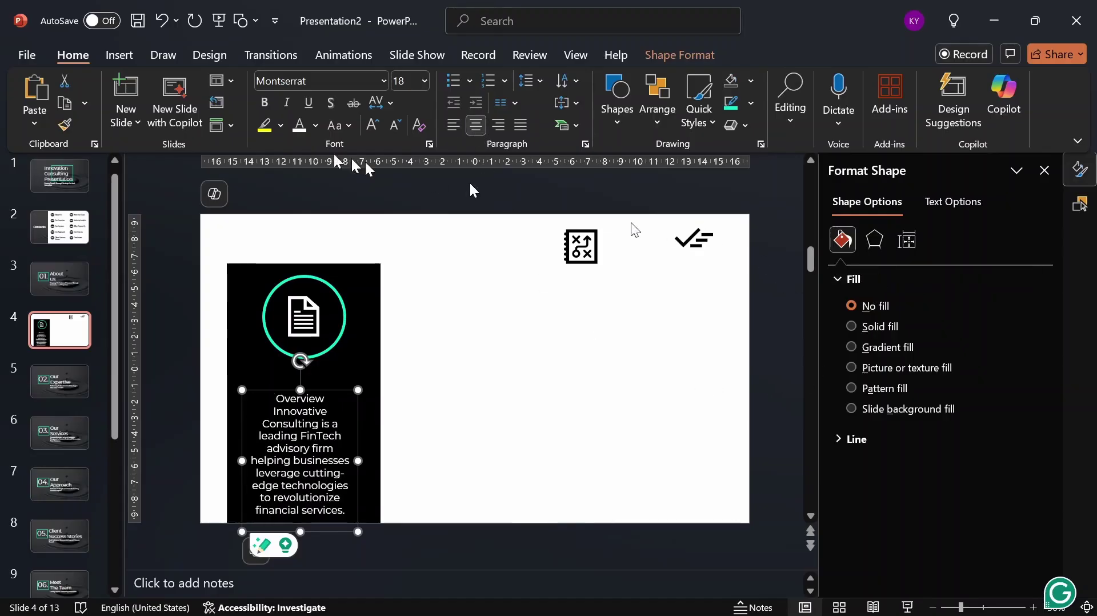
pyautogui.click(413, 82)
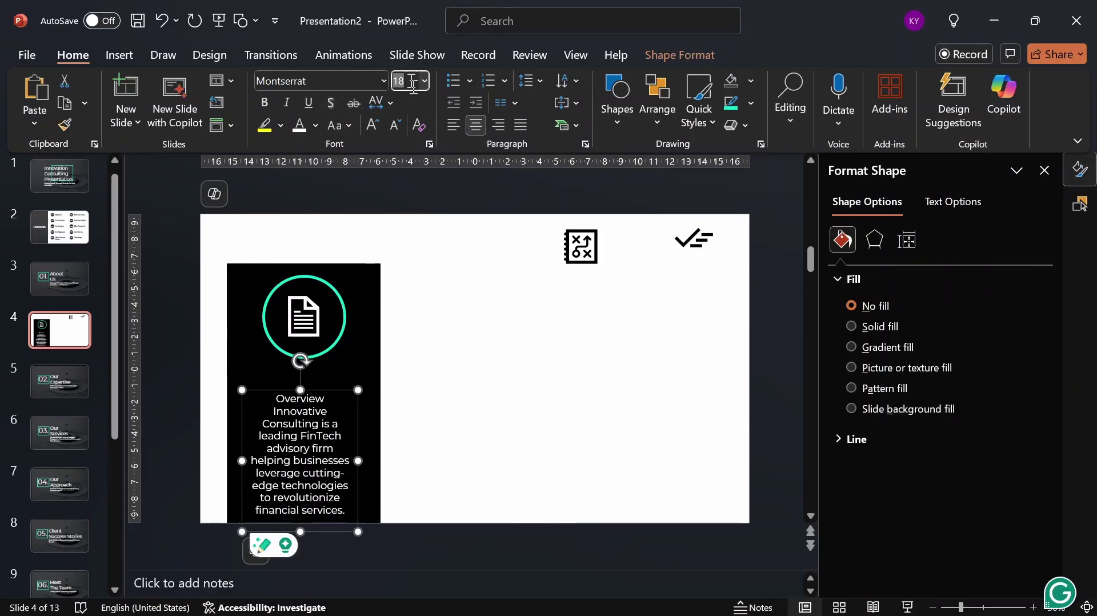
pyautogui.write('20')
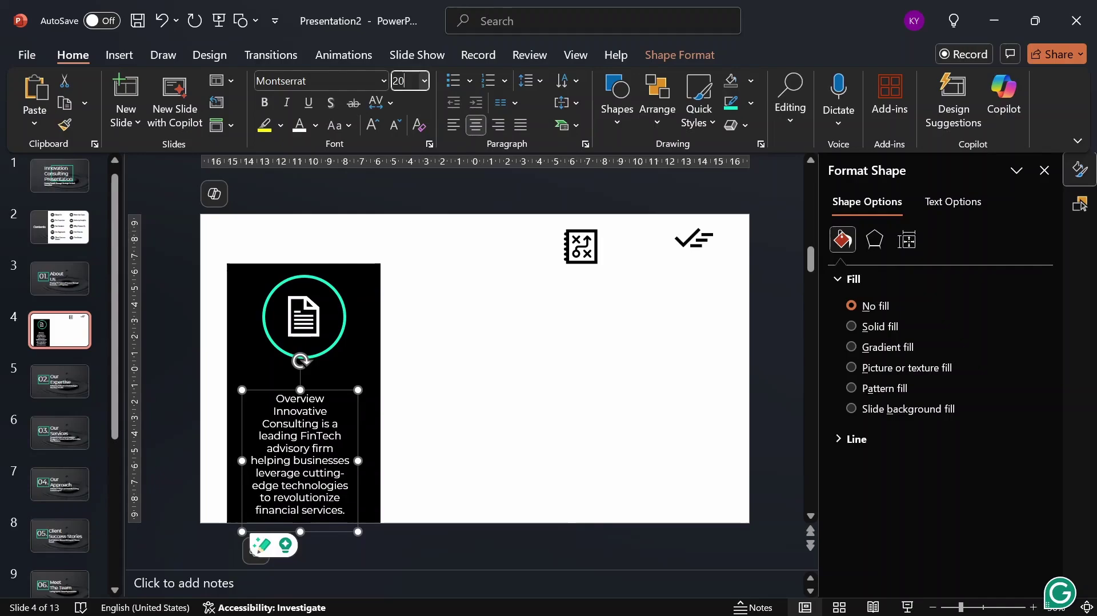
pyautogui.press('Return')
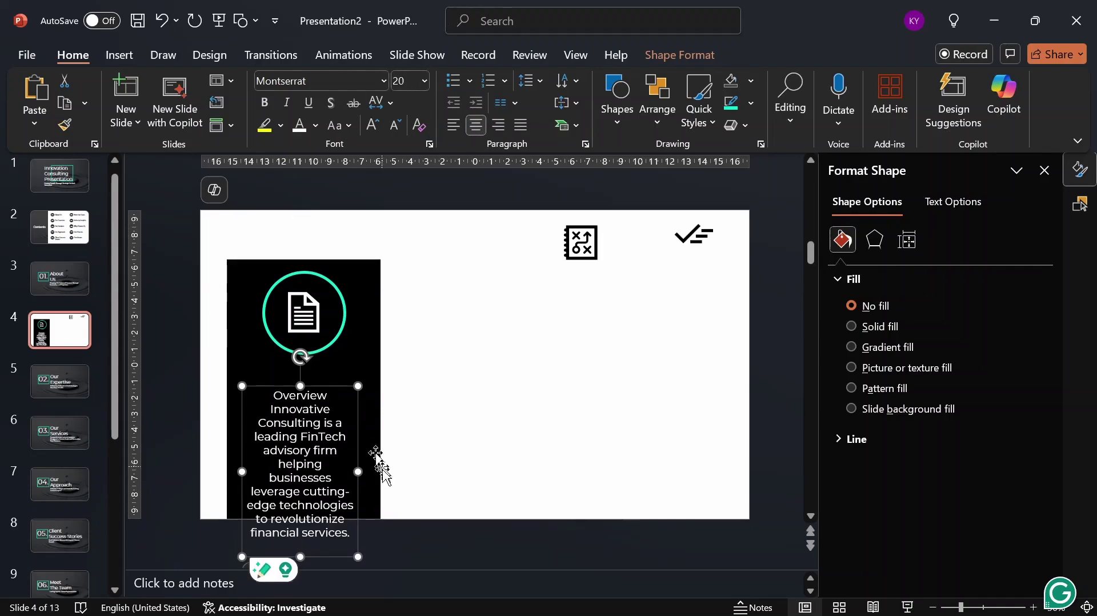
# Widen the Overview text box on both sides to about 8.4 cm and open its width value for editing.
pyautogui.moveTo(356, 475); pyautogui.dragTo(369, 474)
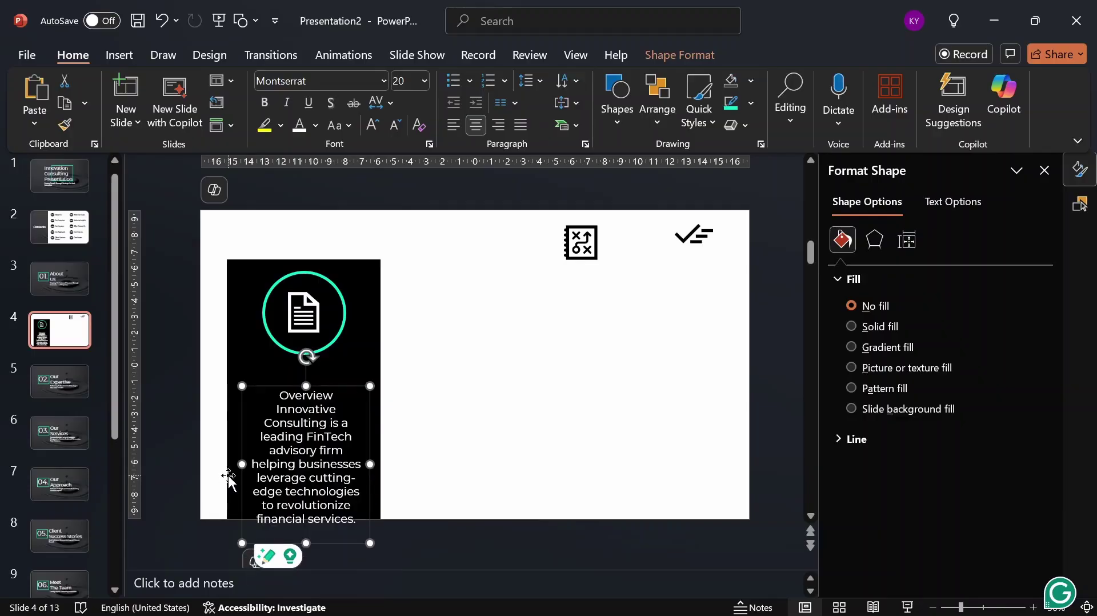
pyautogui.moveTo(238, 475); pyautogui.dragTo(237, 470)
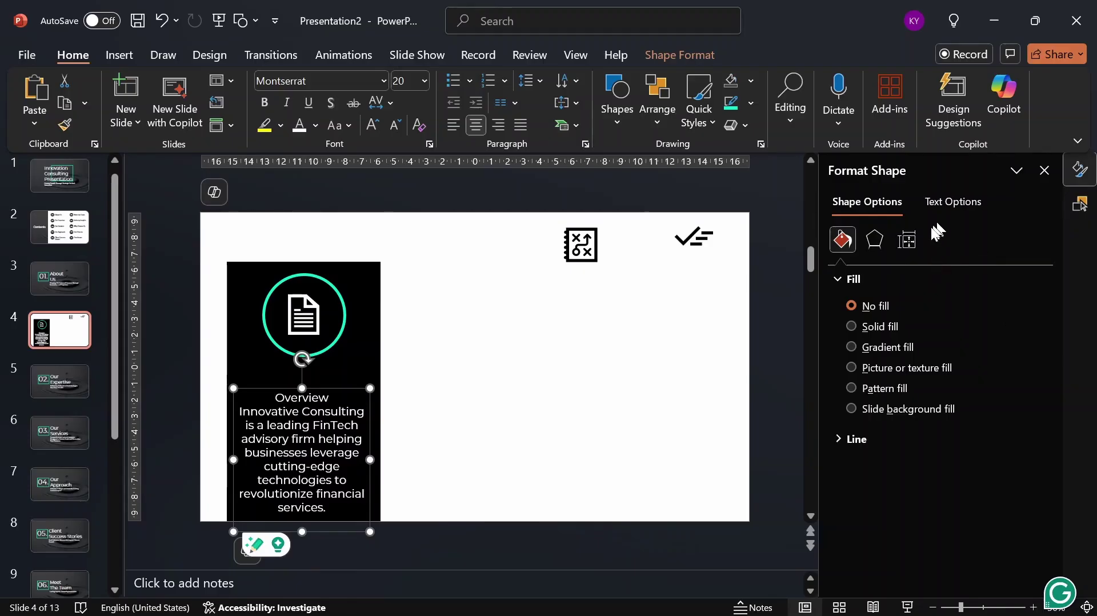
pyautogui.click(914, 239)
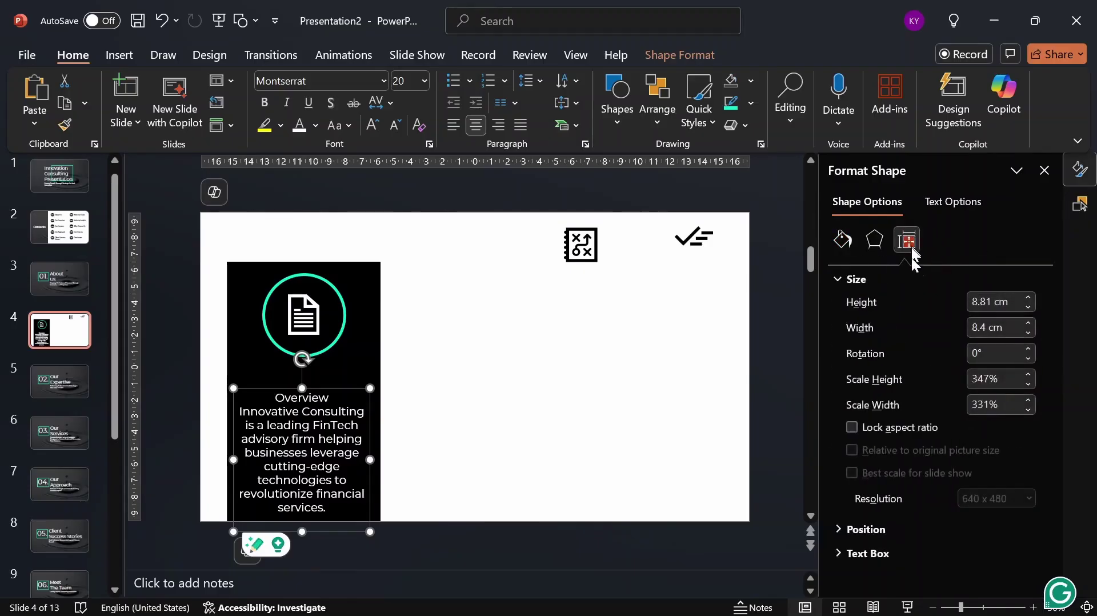
pyautogui.click(978, 327)
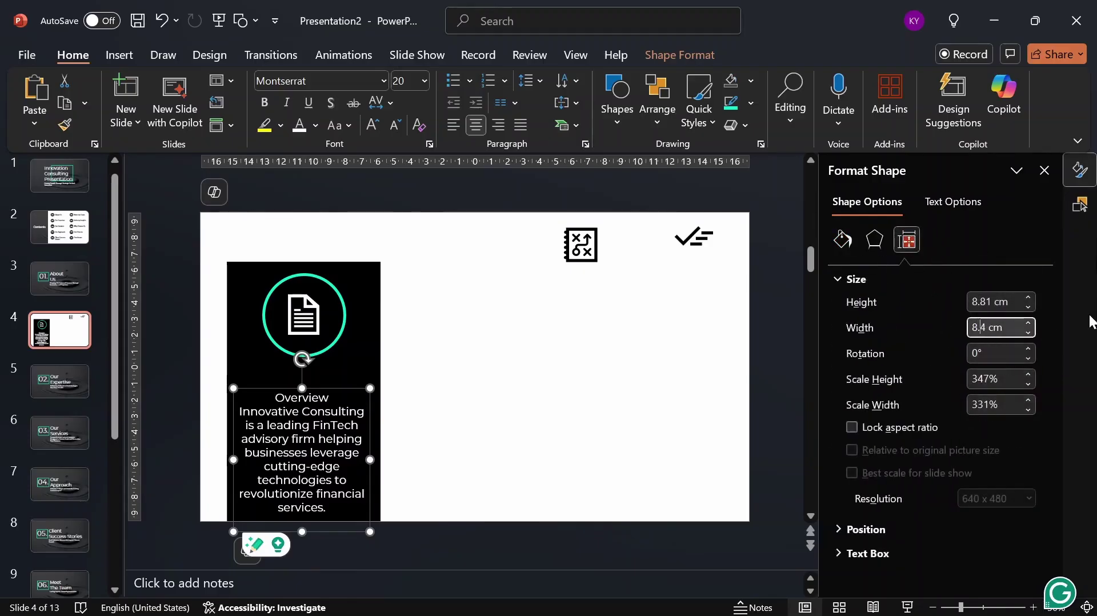
# Set the Overview text box's width to 9 cm and move it slightly up and left within the black panel.
pyautogui.press('Delete')
pyautogui.write('9')
pyautogui.press('Return')
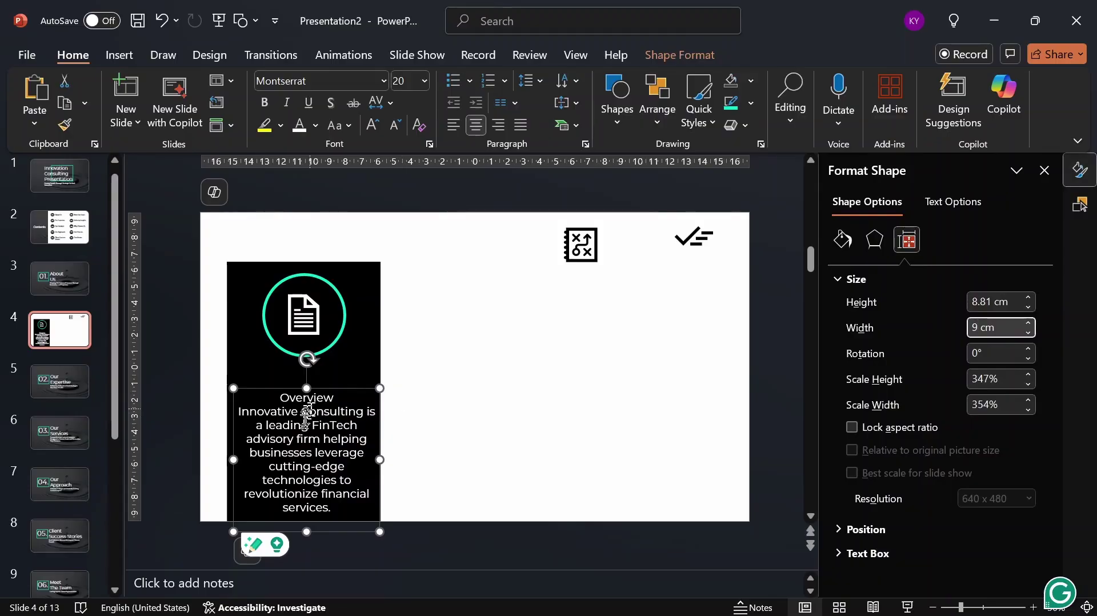
pyautogui.moveTo(326, 390); pyautogui.dragTo(322, 379)
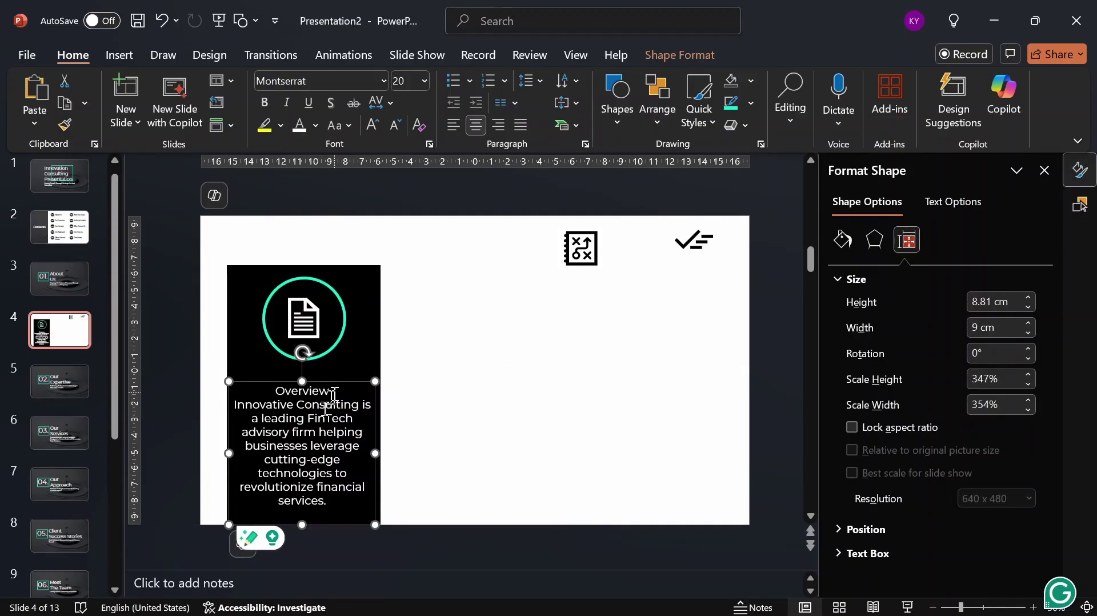
# Insert a blank line between the Overview heading and its paragraph, and remove the empty line after the paragraph.
pyautogui.click(335, 392)
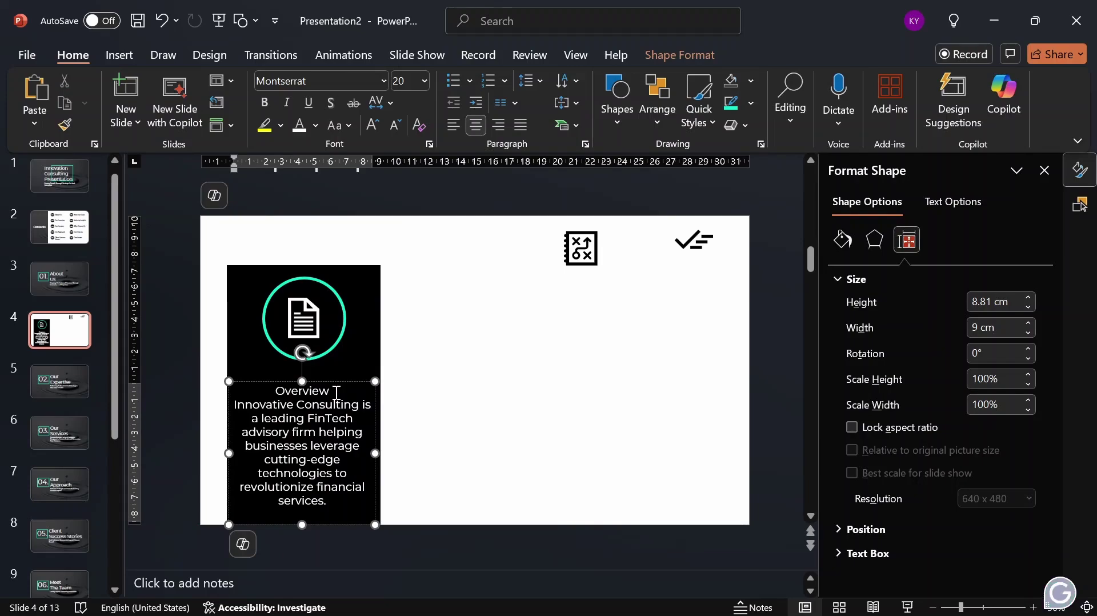
pyautogui.press('Return')
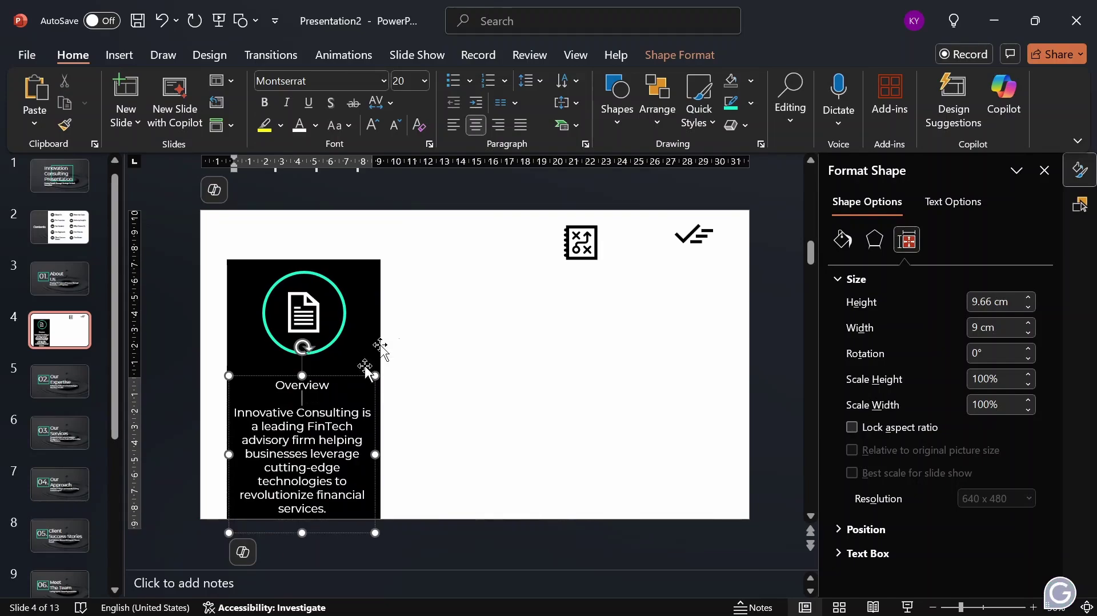
pyautogui.click(349, 506)
pyautogui.press('Delete')
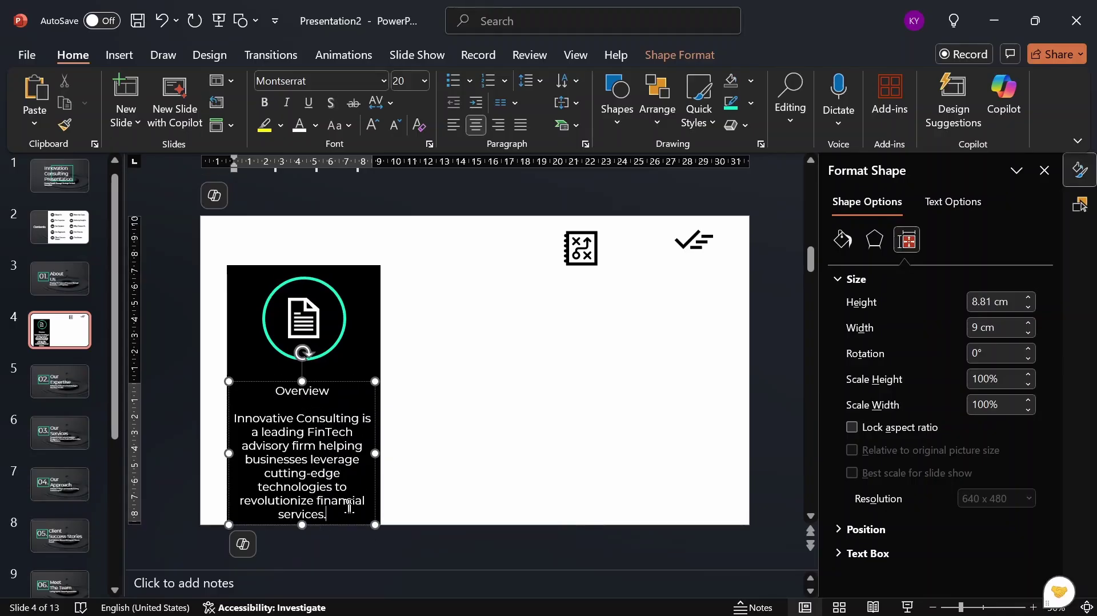
# Format the Overview heading in Montserrat SemiBold at 24 pt.
pyautogui.doubleClick(327, 392)
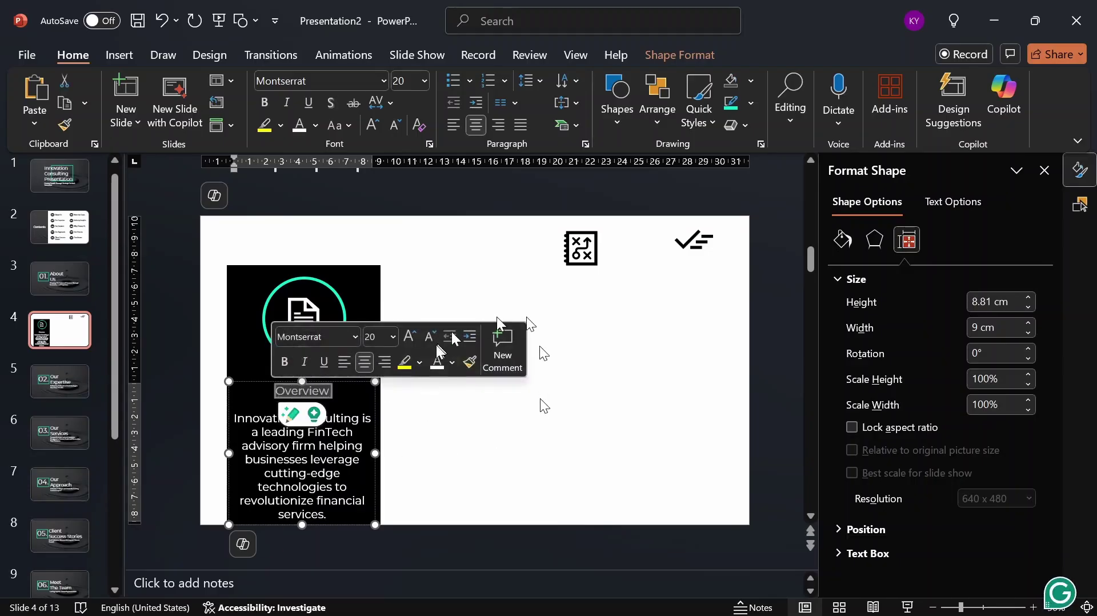
pyautogui.click(392, 337)
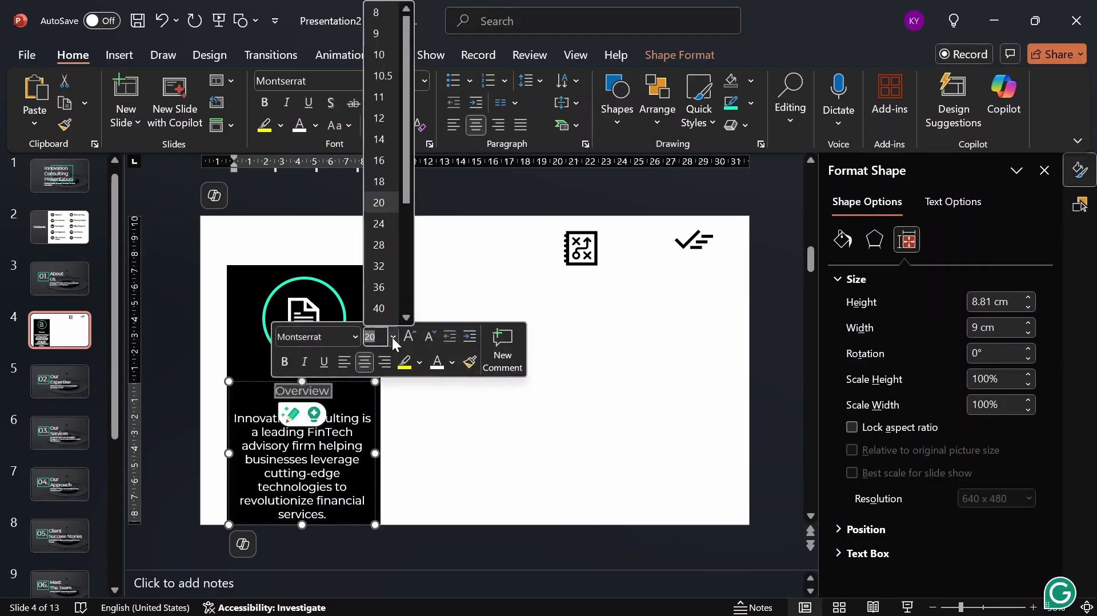
pyautogui.click(378, 224)
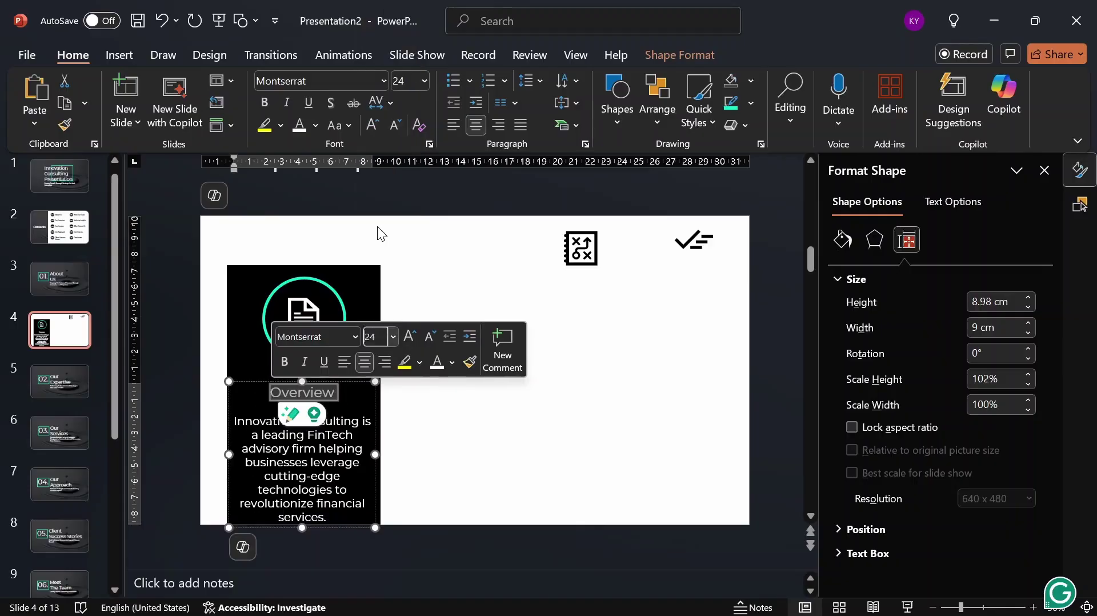
pyautogui.click(354, 338)
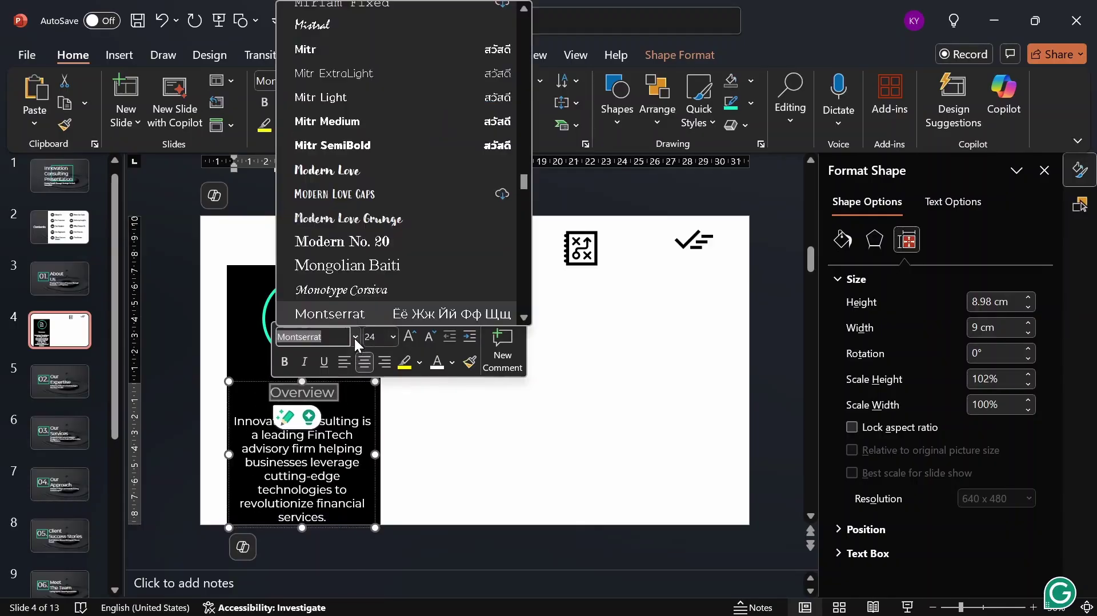
pyautogui.scroll(-3, 395, 246)
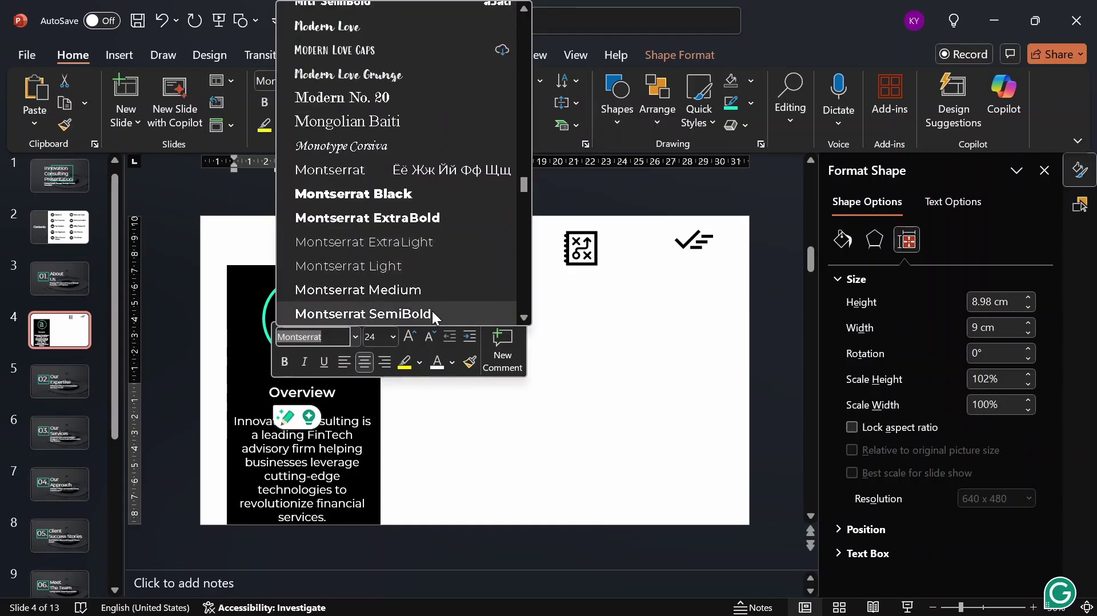
pyautogui.click(432, 312)
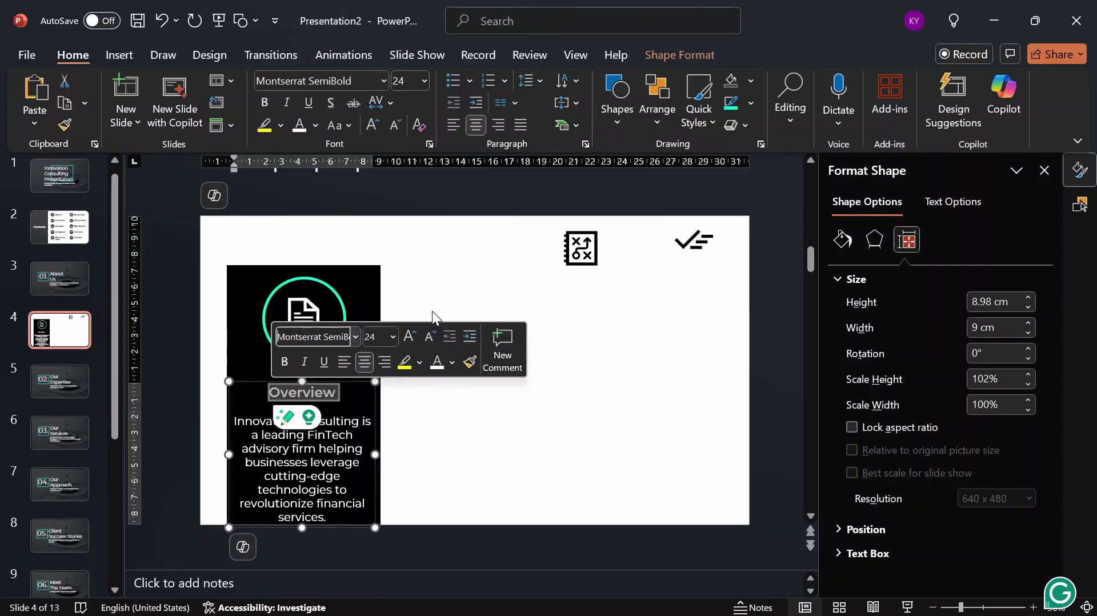
pyautogui.click(538, 477)
# Move the Overview text box slightly up so its text sits centred inside the black panel.
pyautogui.click(311, 397)
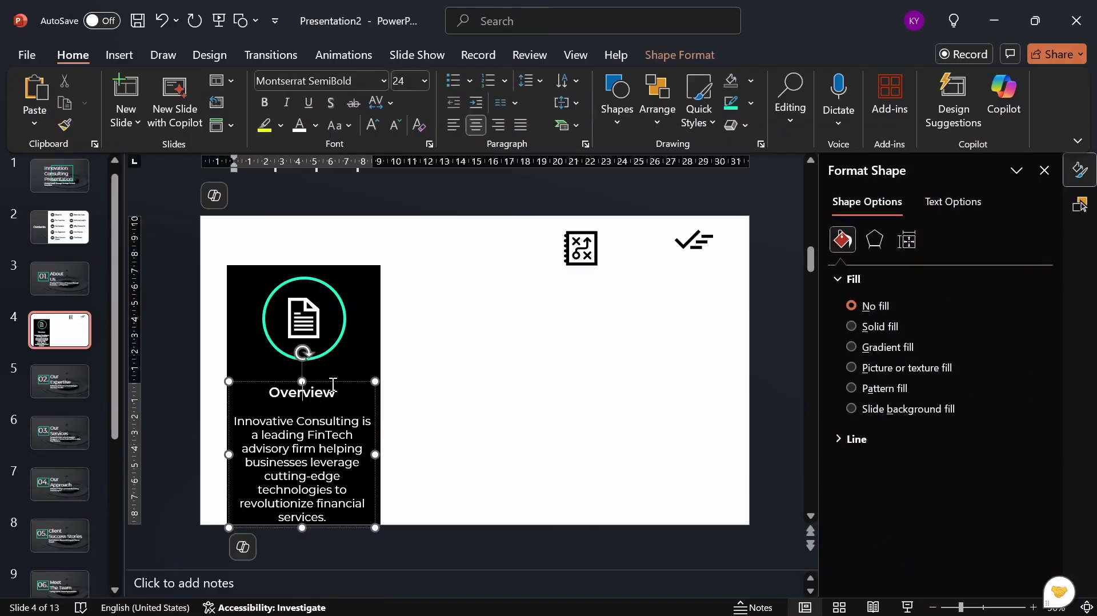
pyautogui.moveTo(333, 382); pyautogui.dragTo(333, 374)
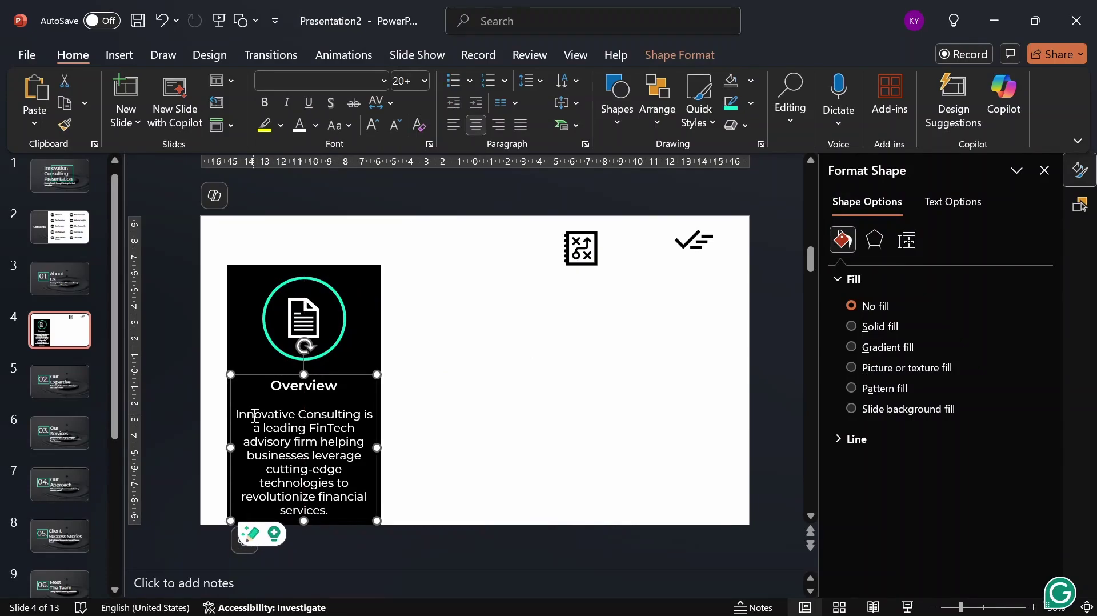
pyautogui.click(444, 405)
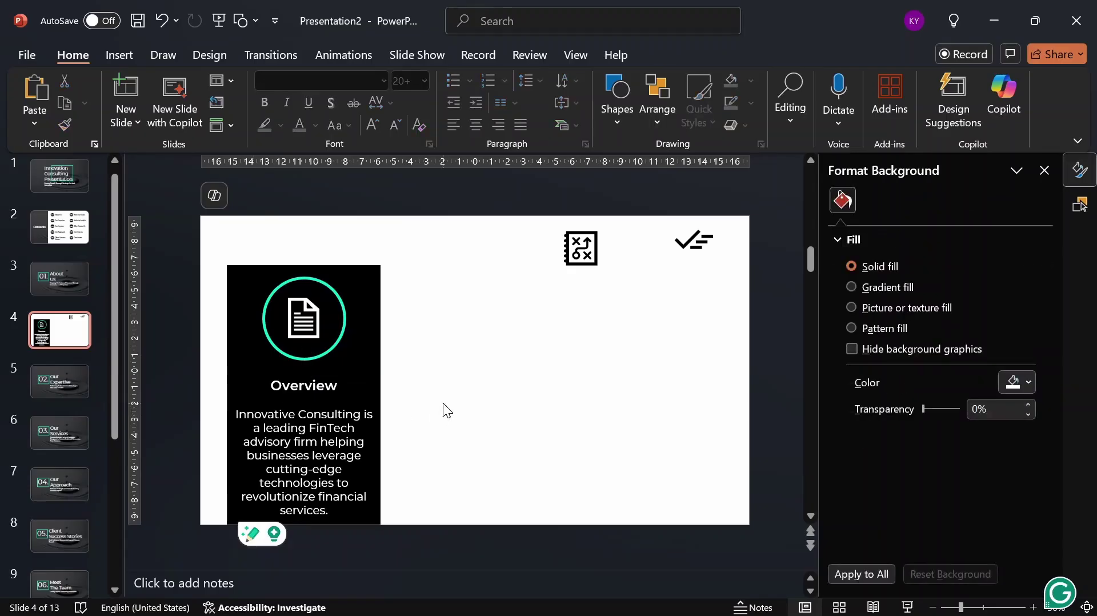
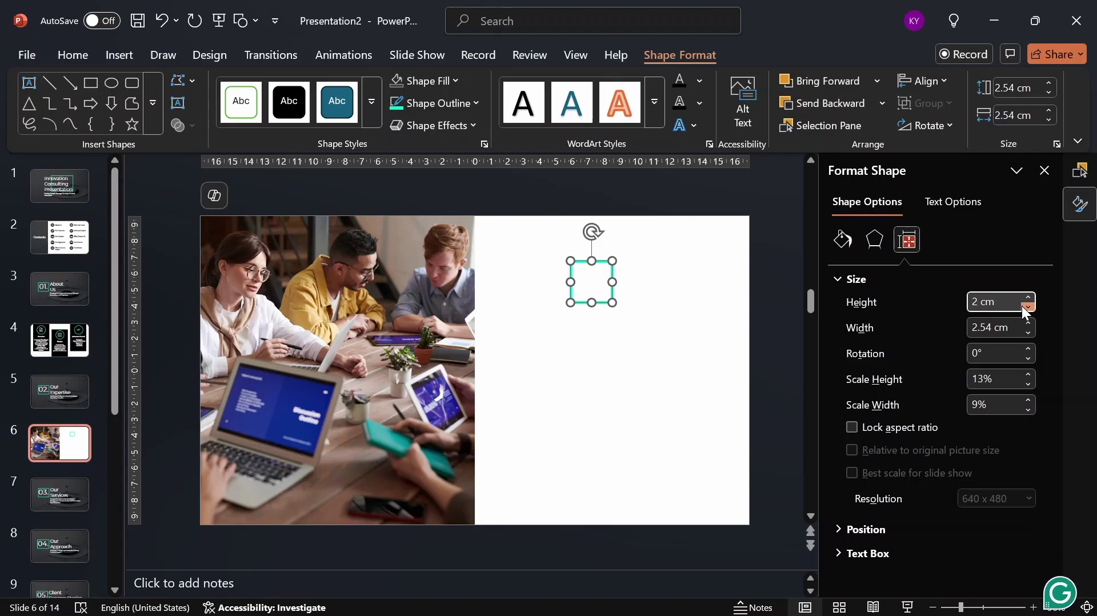
# Set the height of the turquoise-outlined rectangle on slide 6 to 6 cm.
pyautogui.press('BackSpace')
pyautogui.write('8')
pyautogui.press('BackSpace')
pyautogui.write('6')
pyautogui.press('Return')
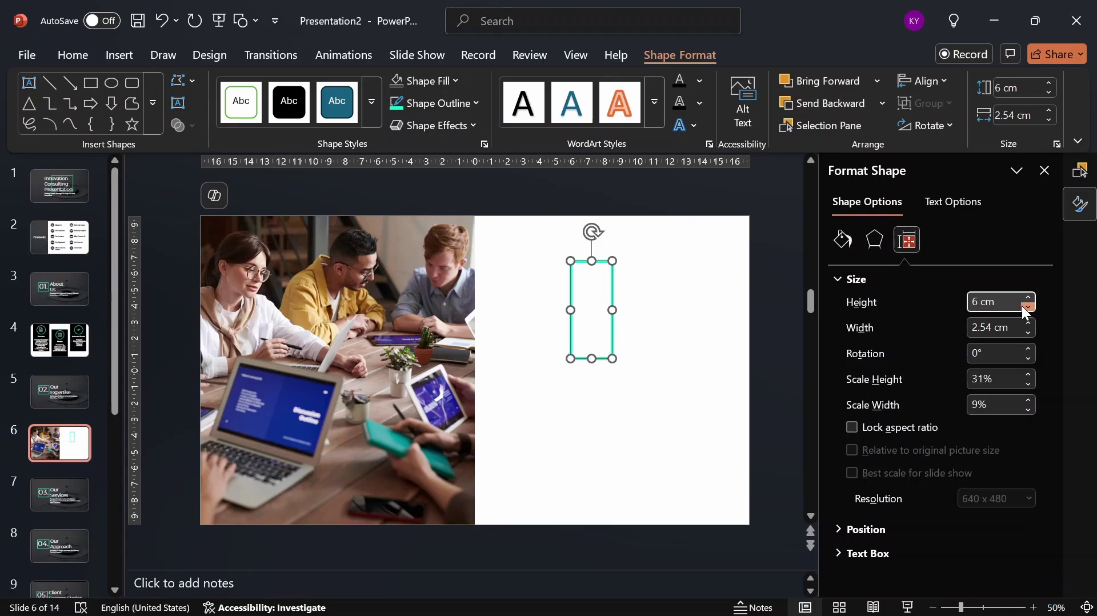
# Set the outlined rectangle's width to 3 cm and move it to the upper-left of the slide's white half.
pyautogui.click(995, 327)
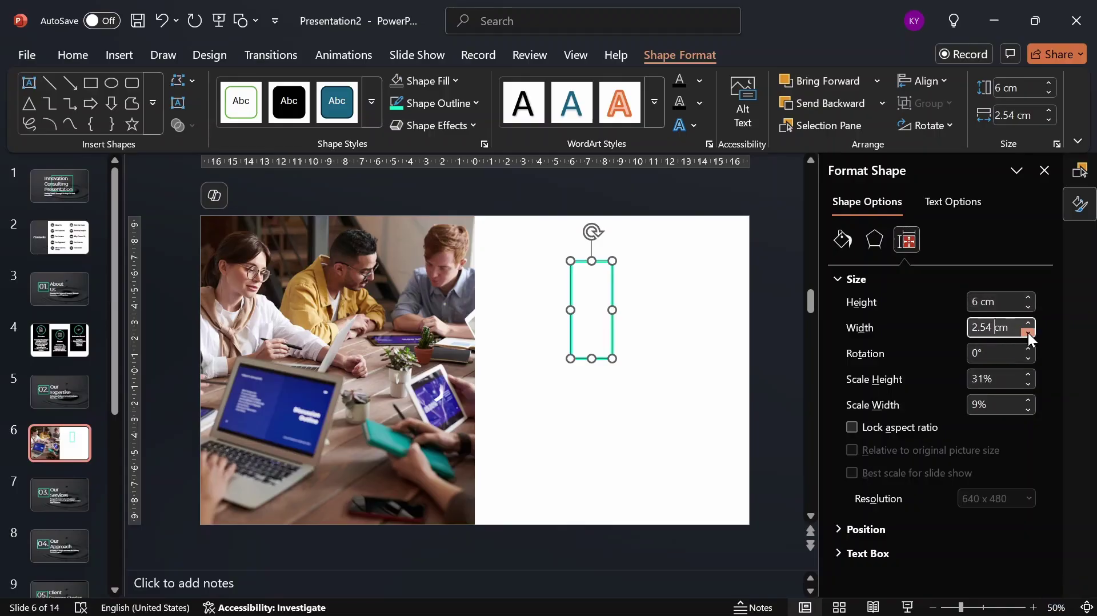
pyautogui.press('BackSpace')
pyautogui.press('BackSpace')
pyautogui.press('BackSpace')
pyautogui.press('BackSpace')
pyautogui.press('BackSpace')
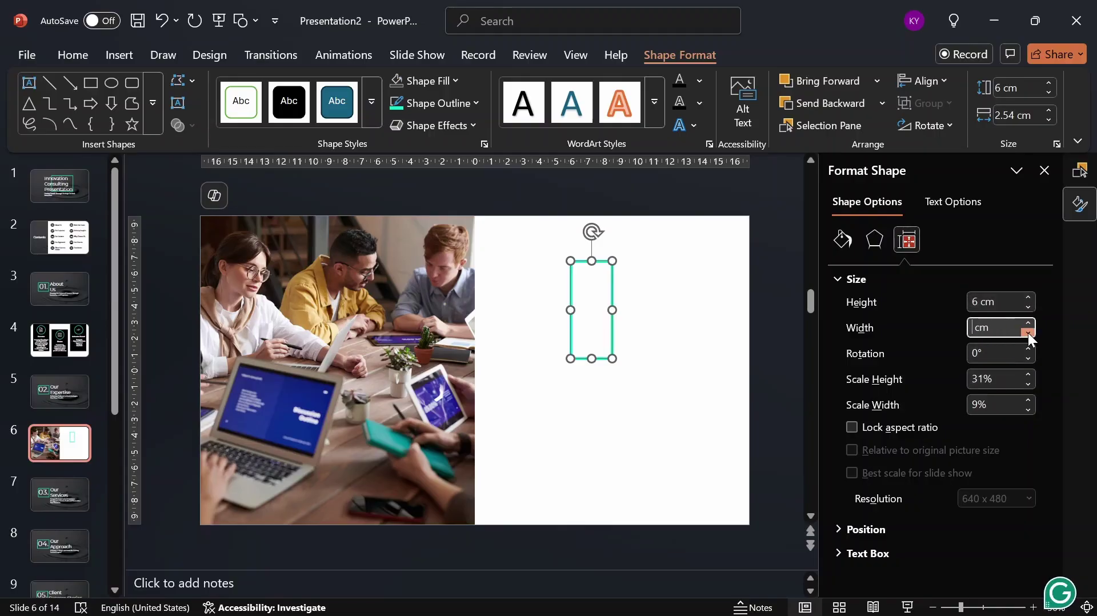
pyautogui.write('3')
pyautogui.press('Return')
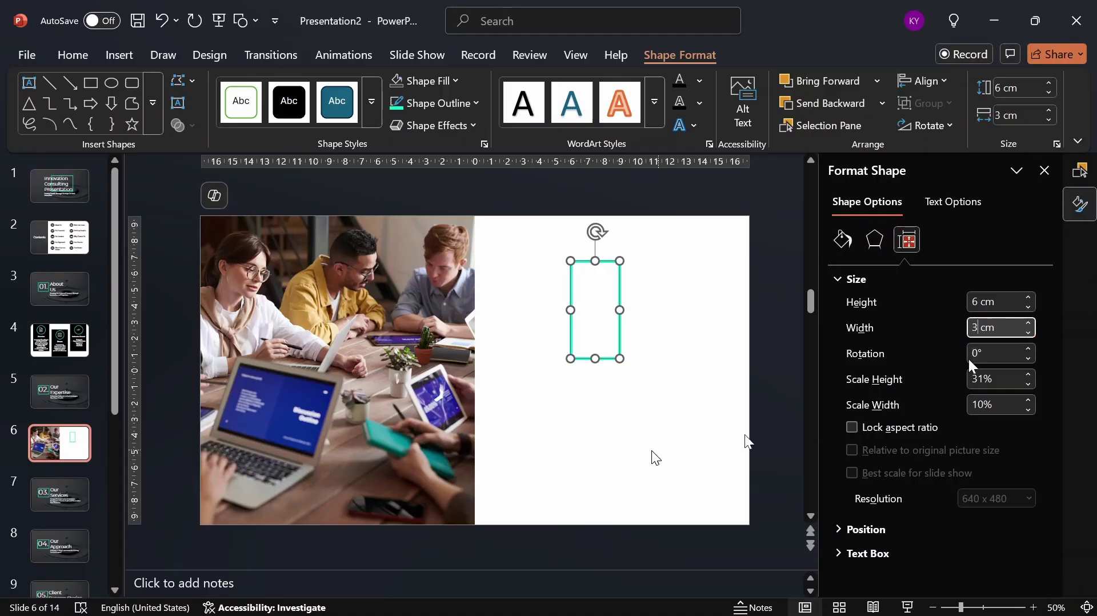
pyautogui.moveTo(621, 297); pyautogui.dragTo(552, 267)
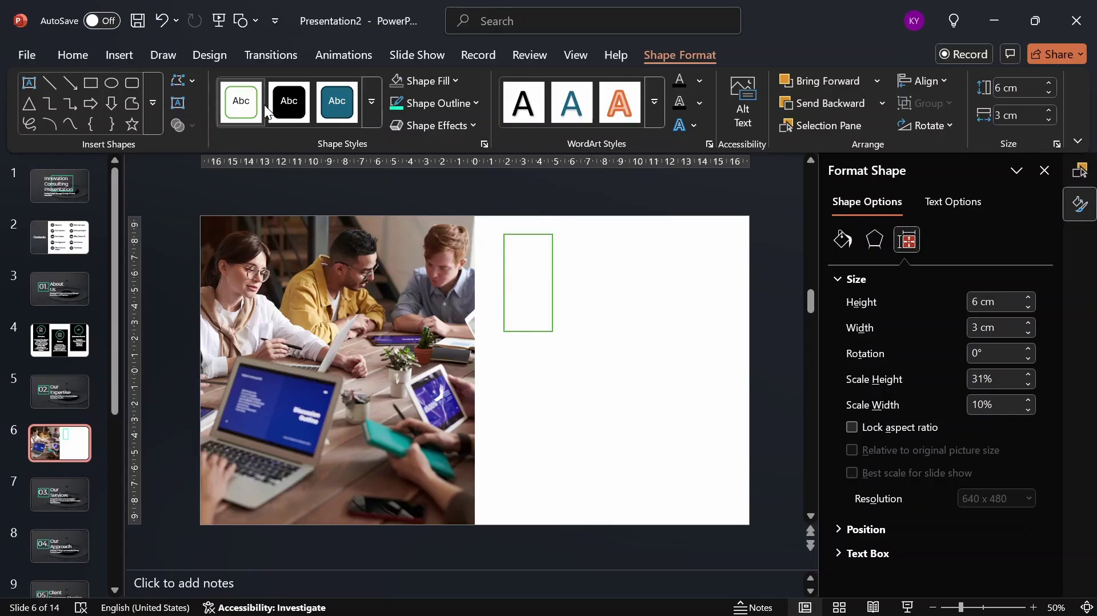
# Add a text box overlapping the rectangle's right edge with the words "Key", "Expertise" and "Areas" on separate lines.
pyautogui.click(27, 84)
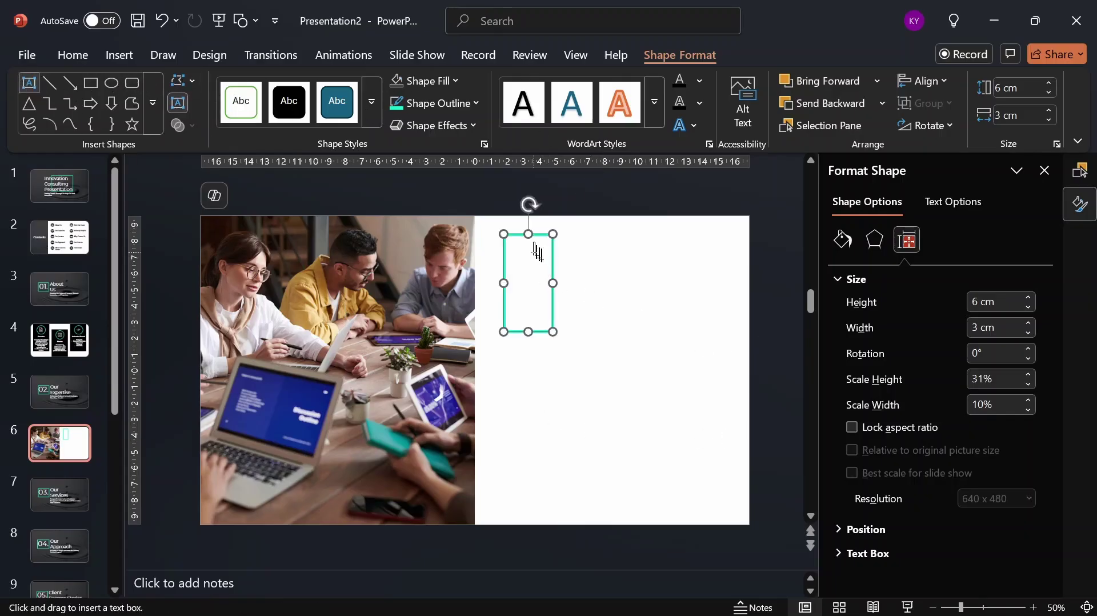
pyautogui.moveTo(534, 252); pyautogui.dragTo(577, 272)
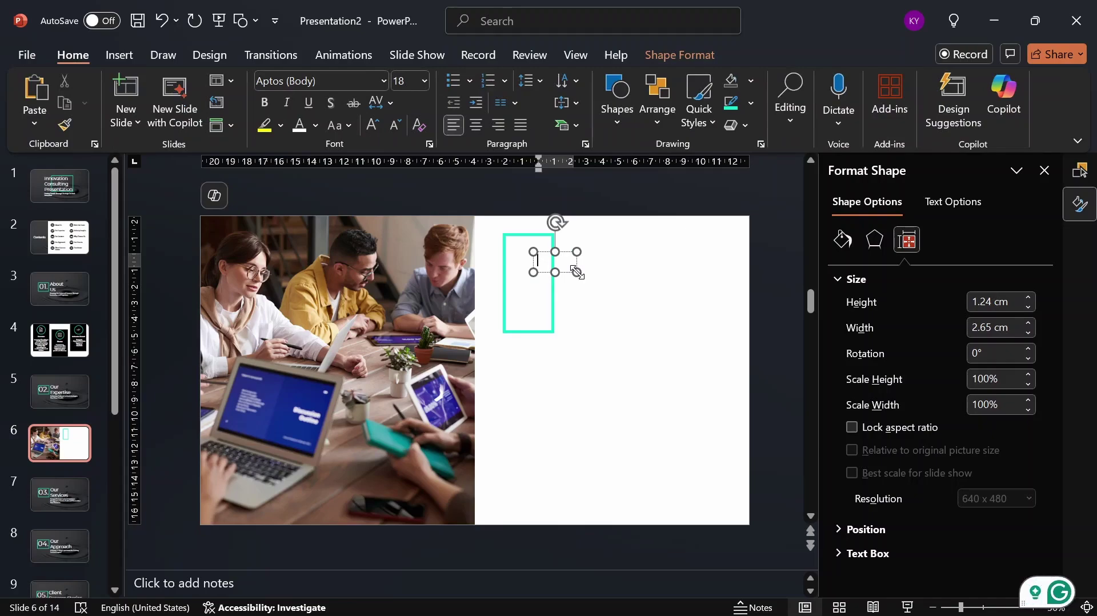
pyautogui.write('K')
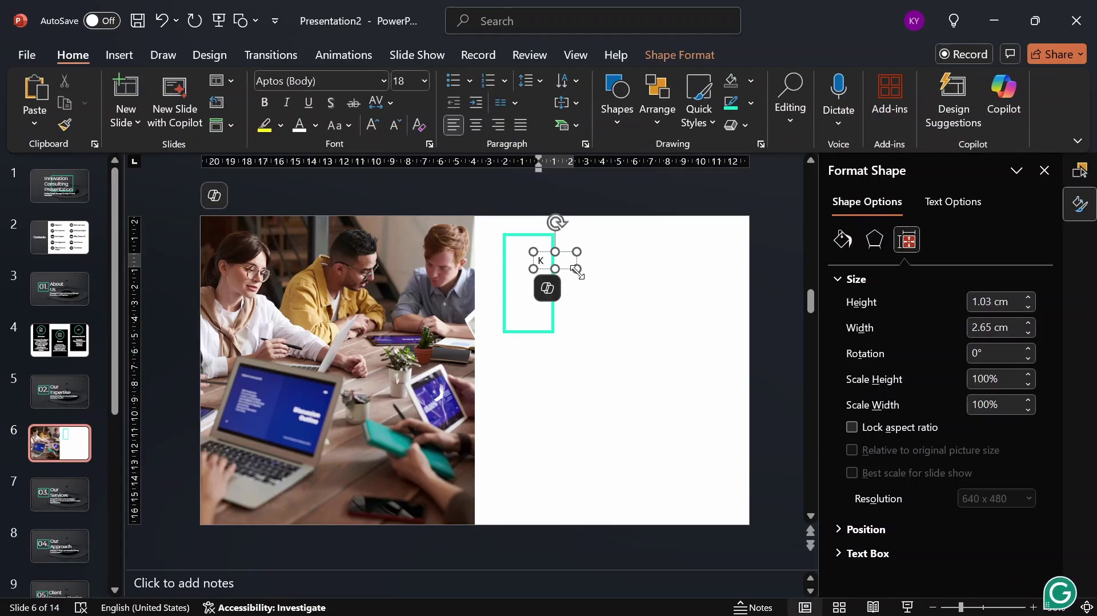
pyautogui.write('ey')
pyautogui.press('Return')
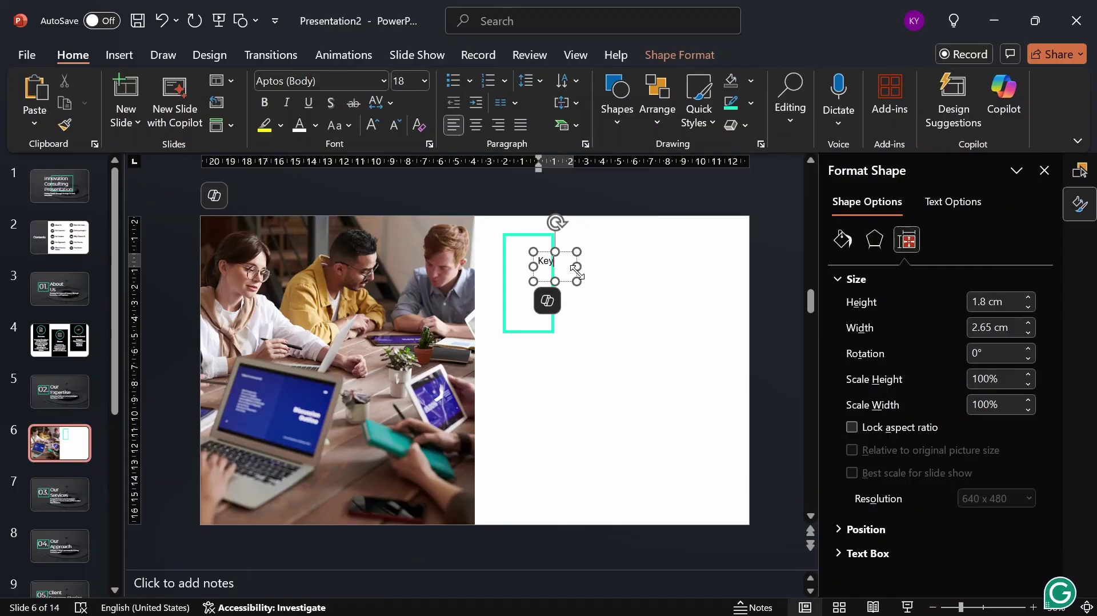
pyautogui.write('Ex')
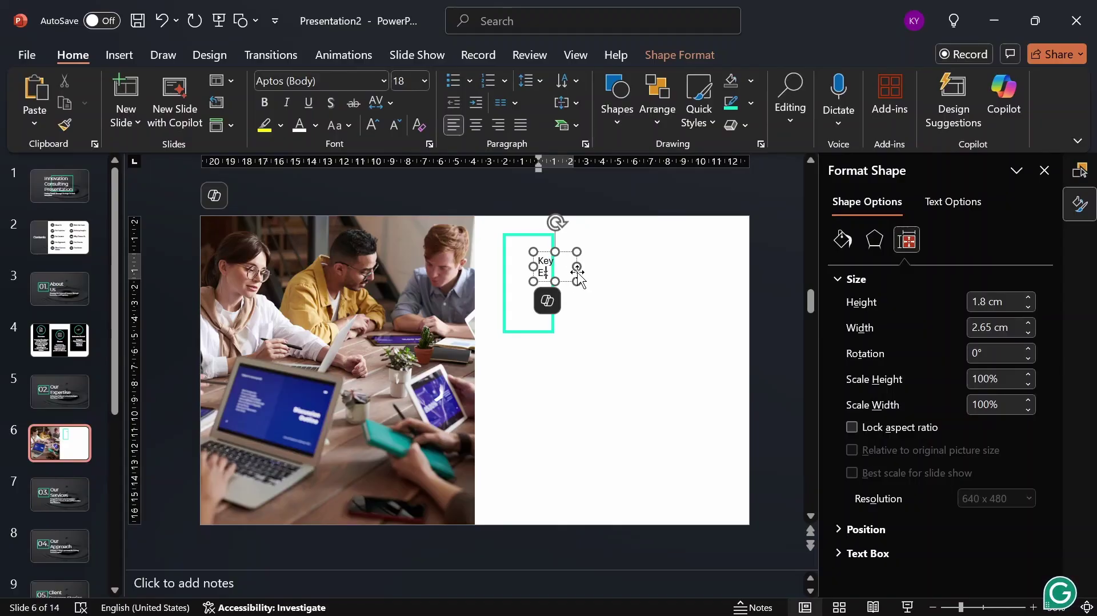
pyautogui.write('perts')
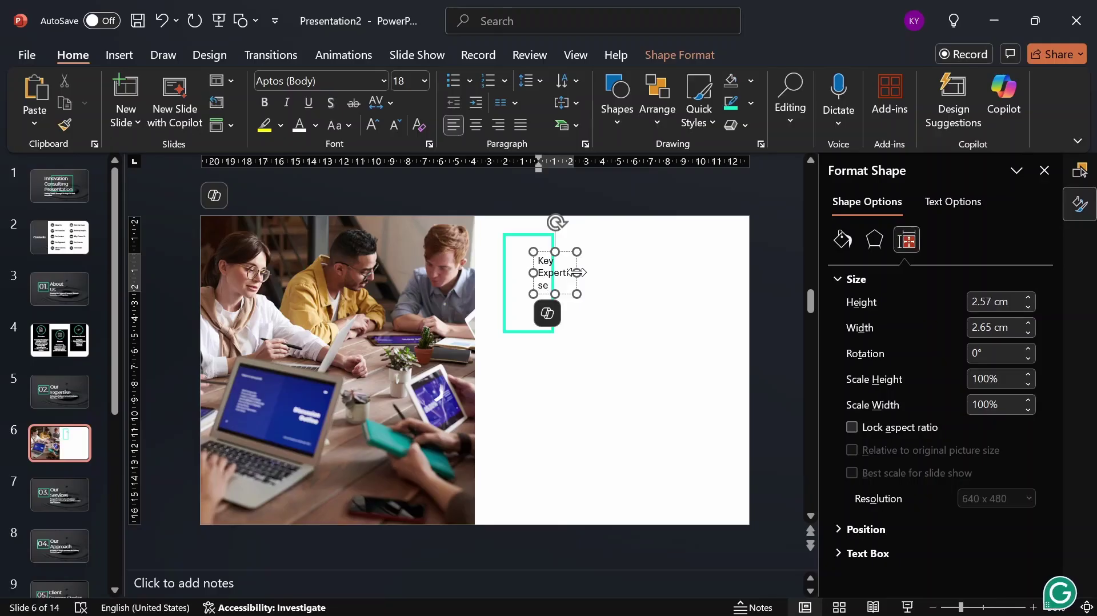
pyautogui.press('Return')
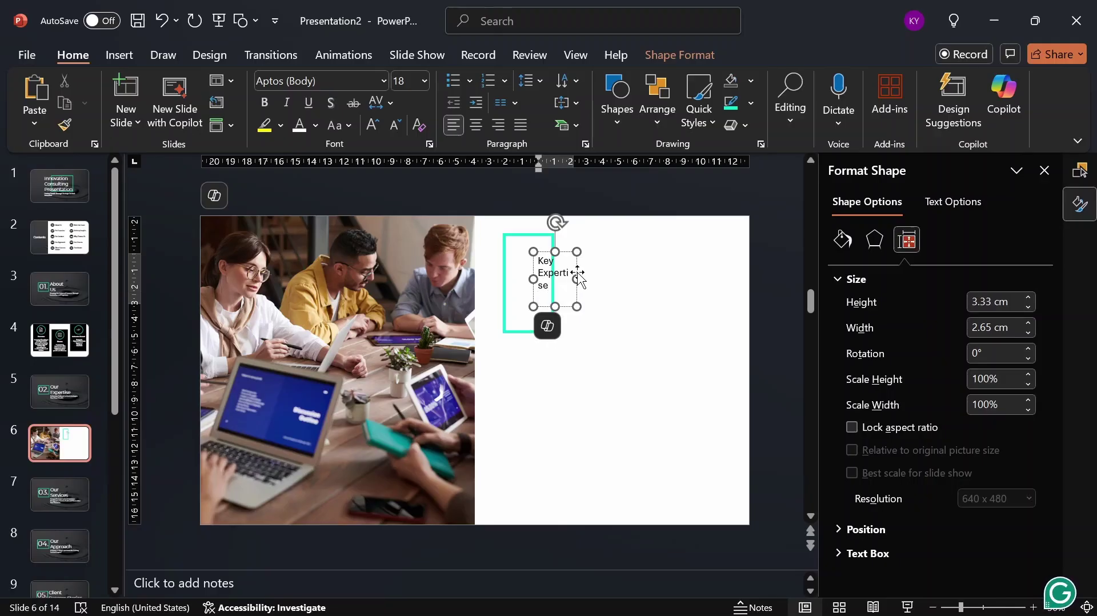
pyautogui.write('Areas')
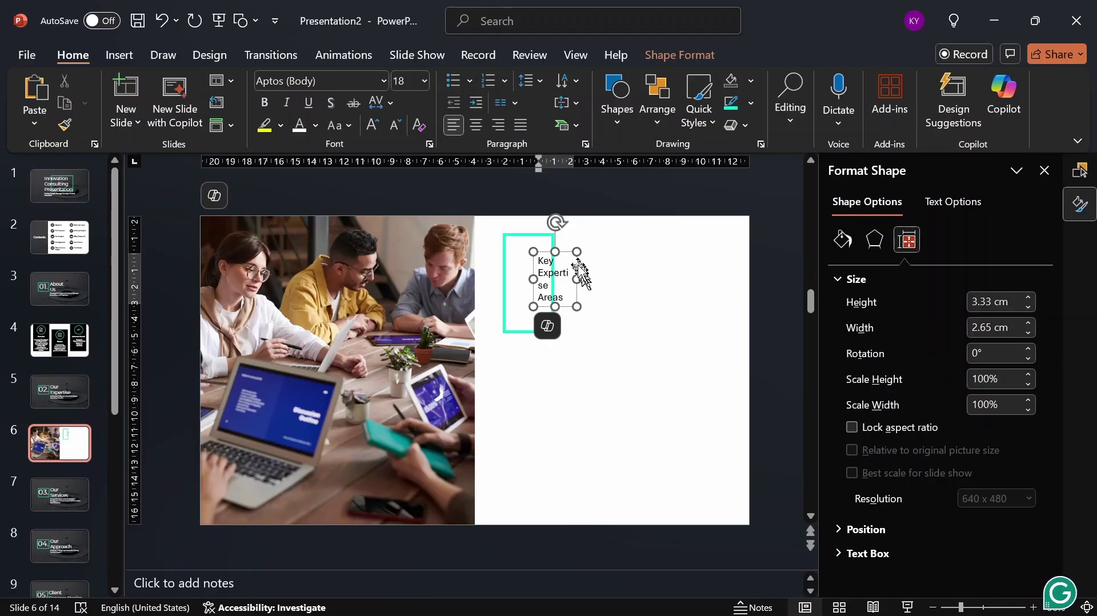
# Widen the Key Expertise Areas text box to about 7.2 cm and set its font to Montserrat.
pyautogui.click(578, 267)
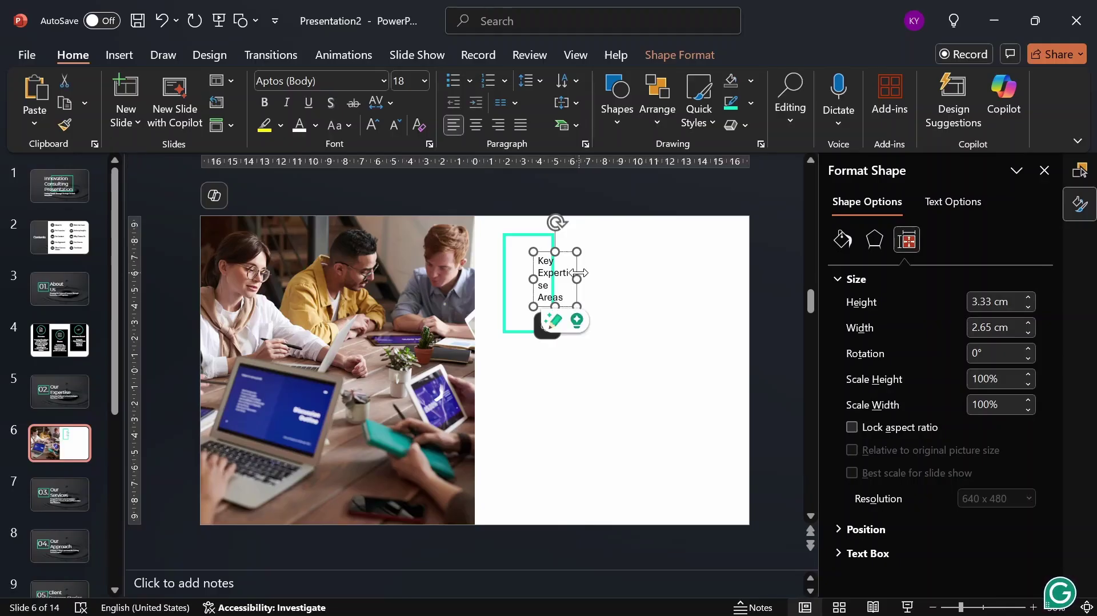
pyautogui.moveTo(578, 276); pyautogui.dragTo(650, 274)
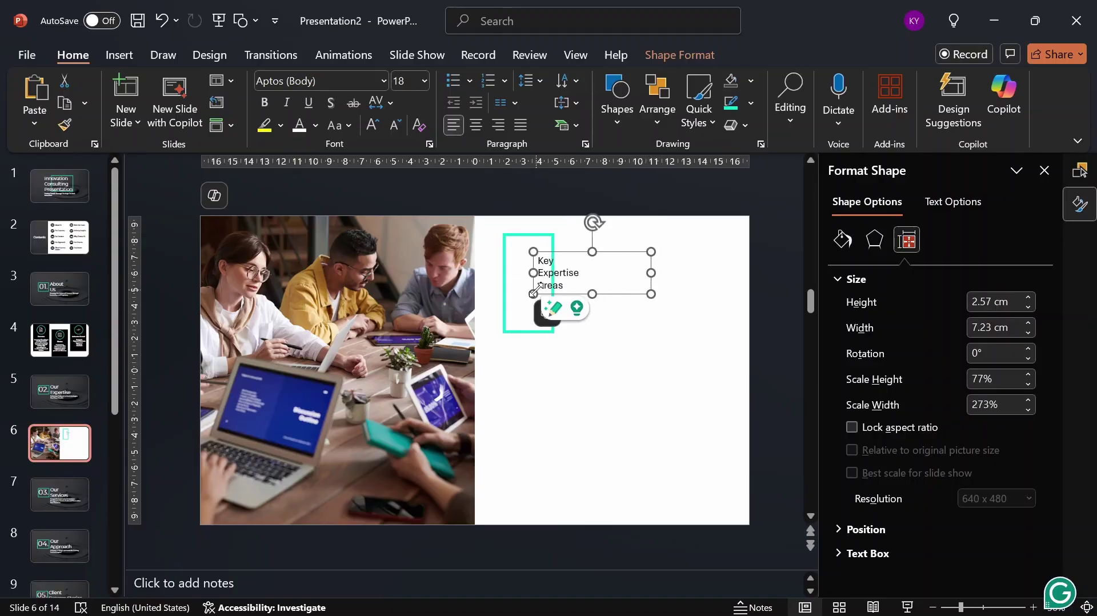
pyautogui.click(380, 78)
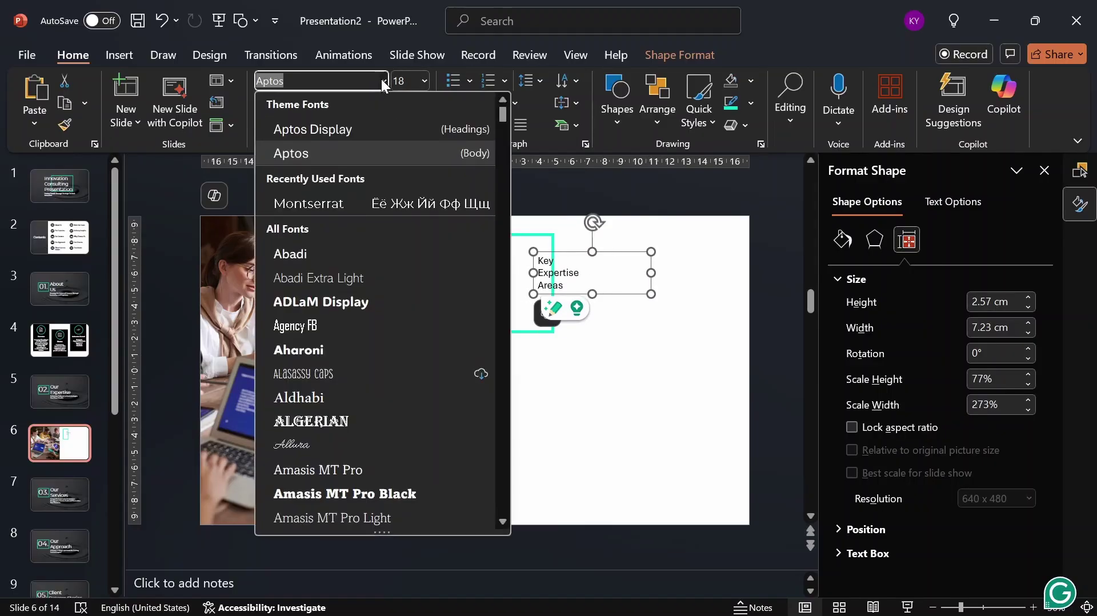
pyautogui.click(345, 205)
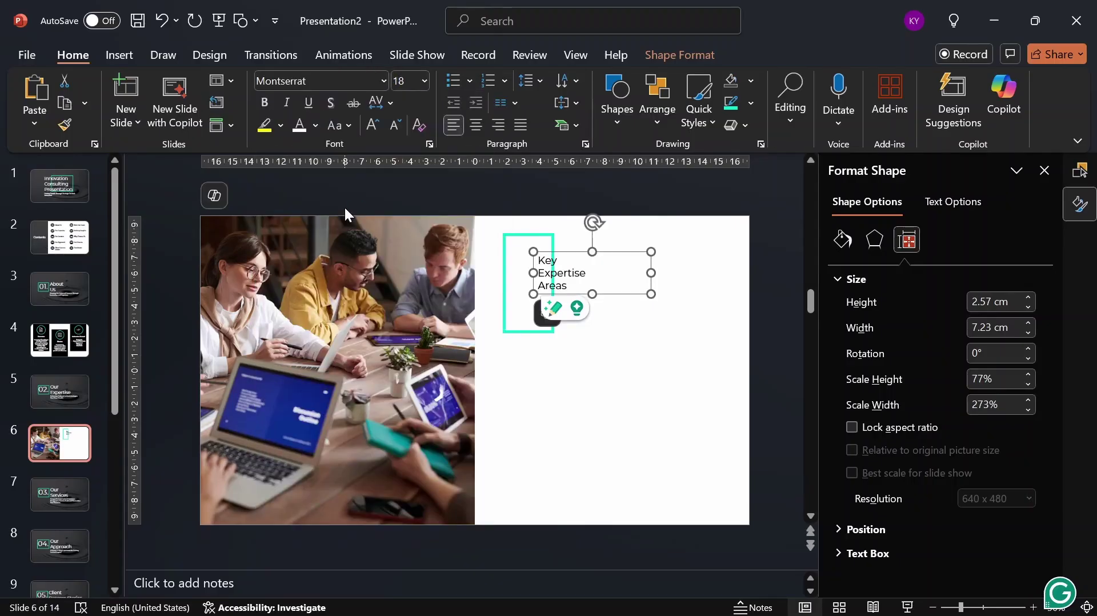
pyautogui.click(610, 343)
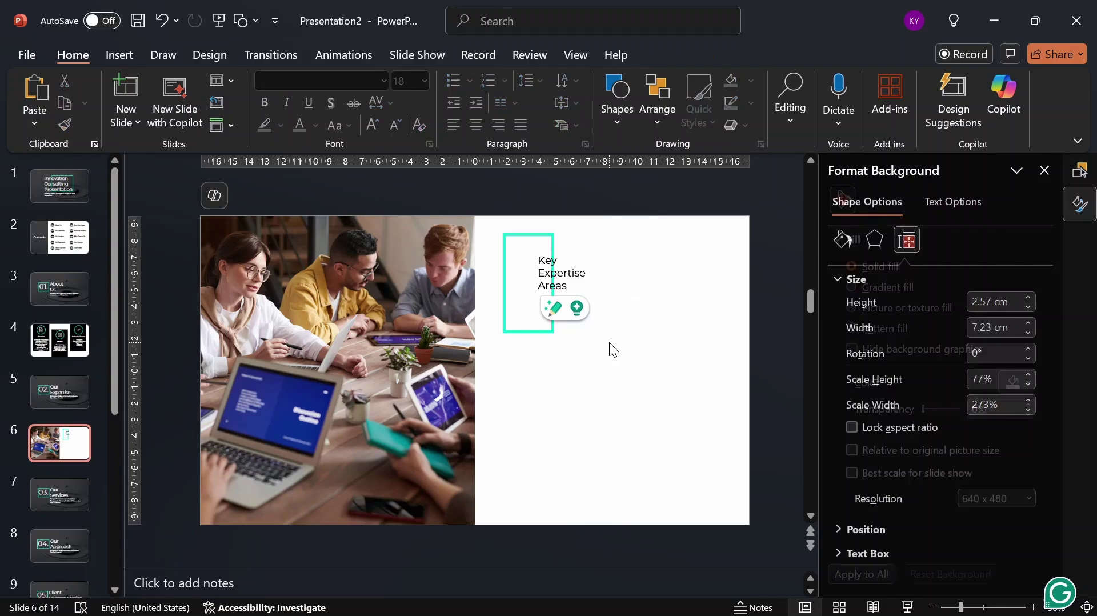
# Set the font size of the whole Key Expertise Areas text box to 44.
pyautogui.click(556, 260)
pyautogui.click(581, 251)
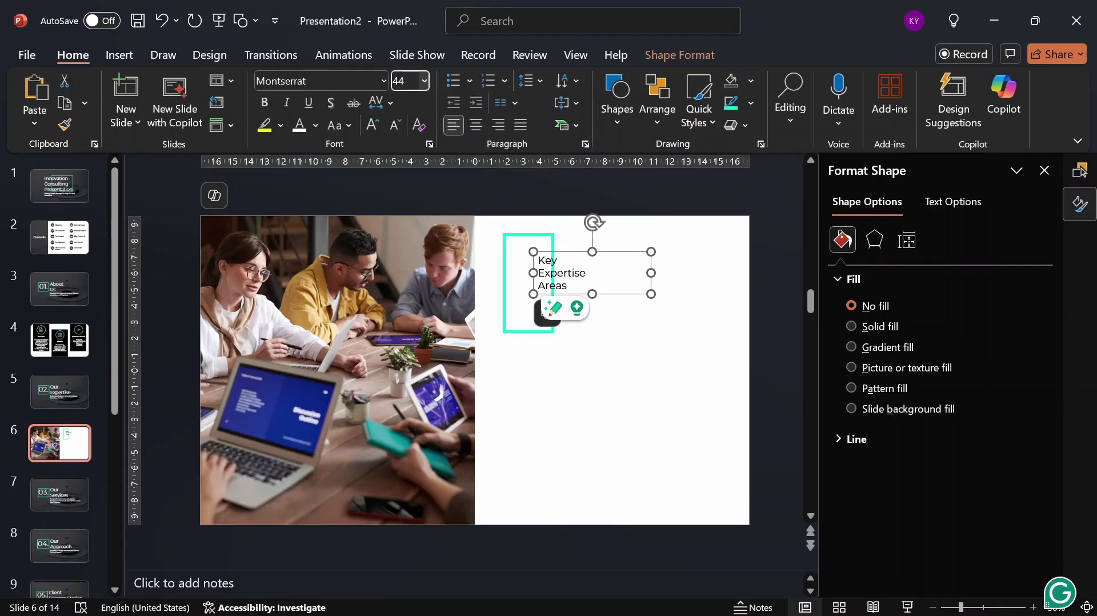
pyautogui.press('Return')
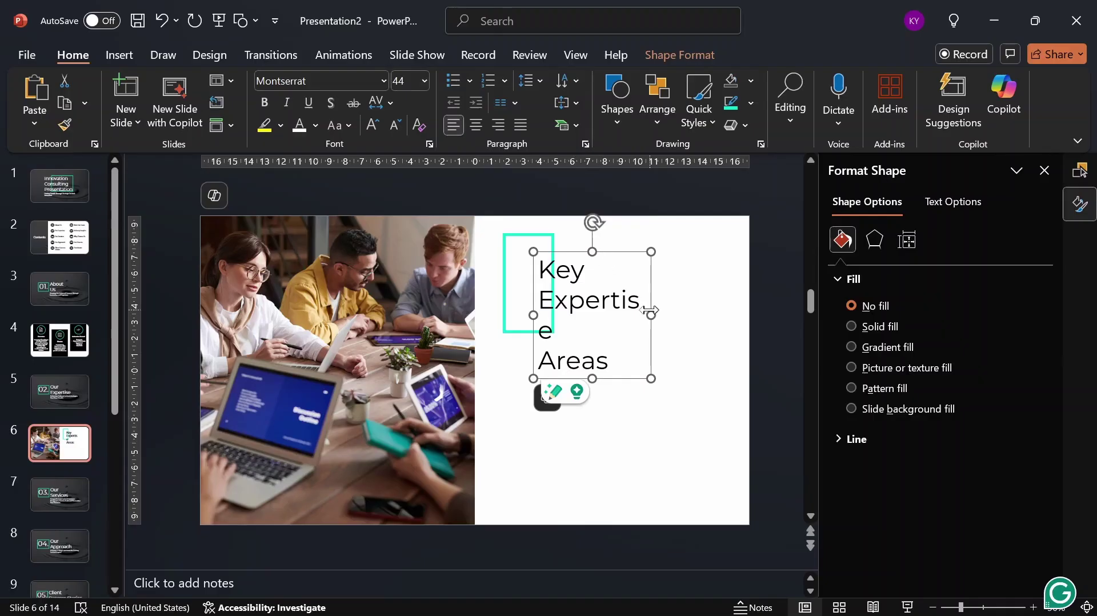
# Widen the Key Expertise Areas text box to about 8.4 cm and move it up and left over the outlined rectangle.
pyautogui.moveTo(651, 315); pyautogui.dragTo(668, 312)
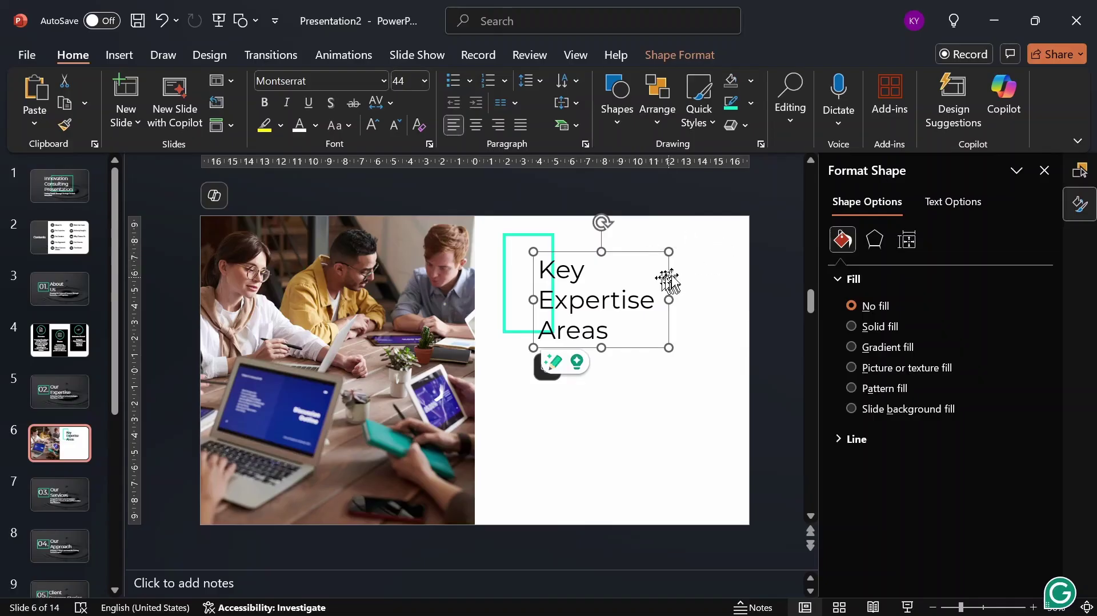
pyautogui.moveTo(669, 277); pyautogui.dragTo(650, 263)
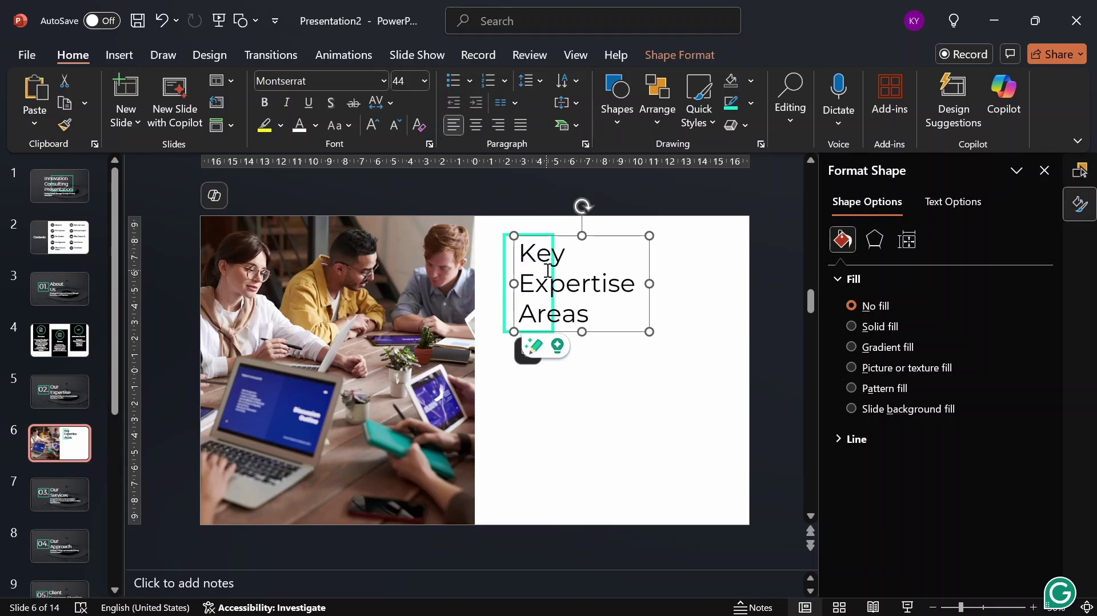
# Align the Key Expertise Areas text box and the outlined rectangle to each other's vertical middle.
pyautogui.keyDown('shift'); pyautogui.click(502, 276); pyautogui.keyUp('shift')
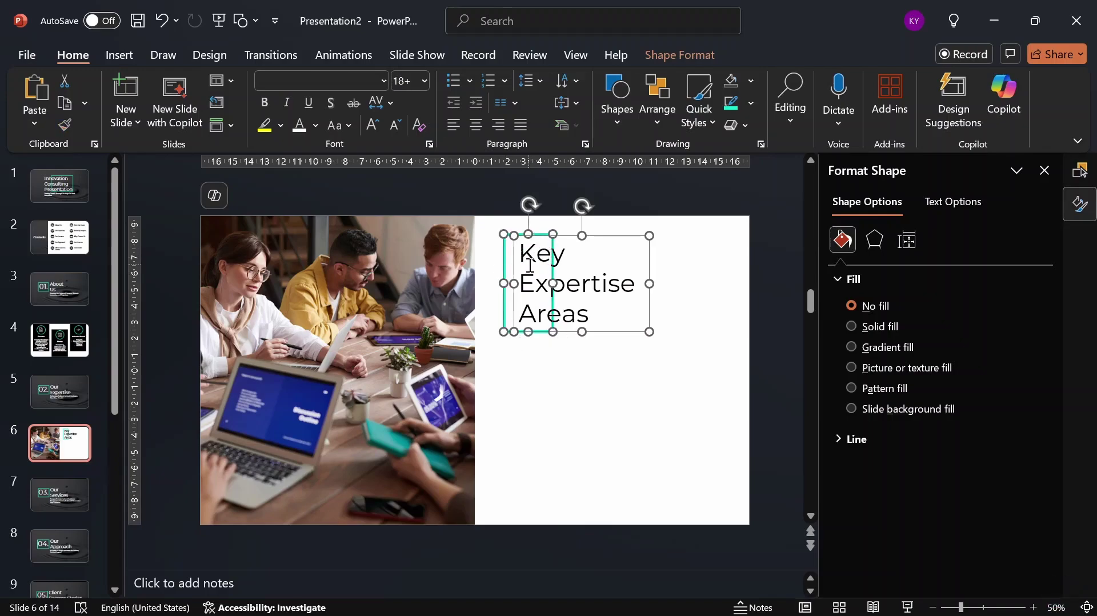
pyautogui.click(655, 118)
pyautogui.moveTo(705, 406)
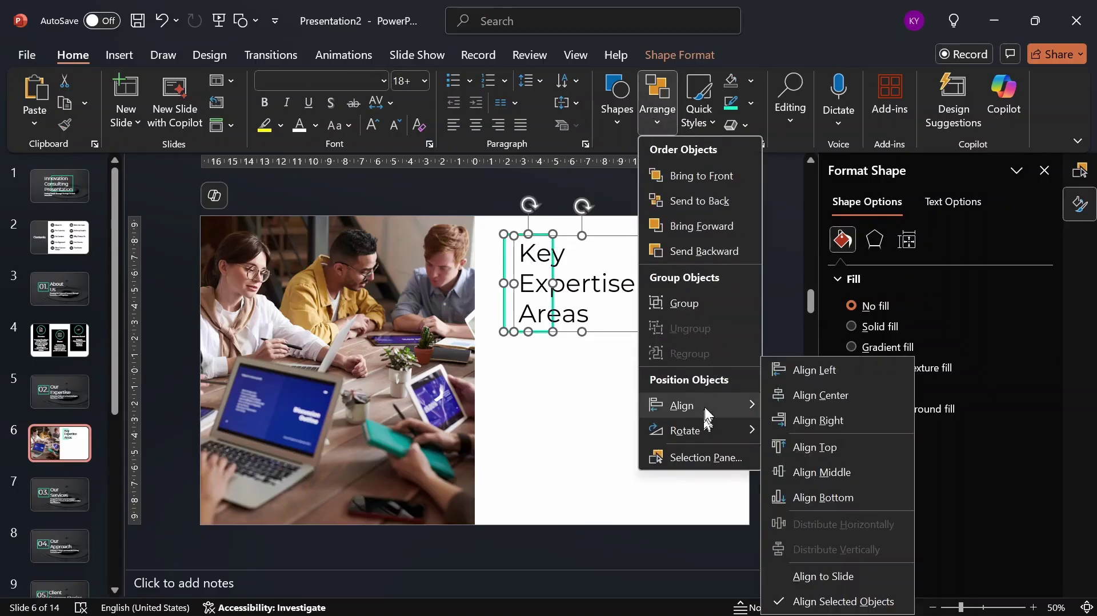
pyautogui.click(823, 464)
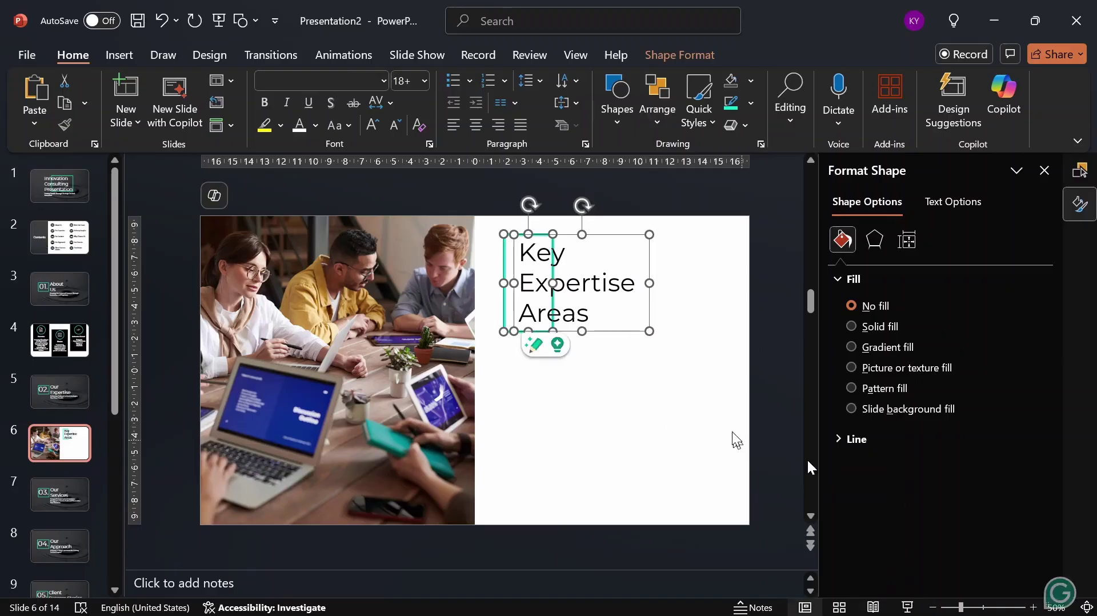
pyautogui.click(673, 277)
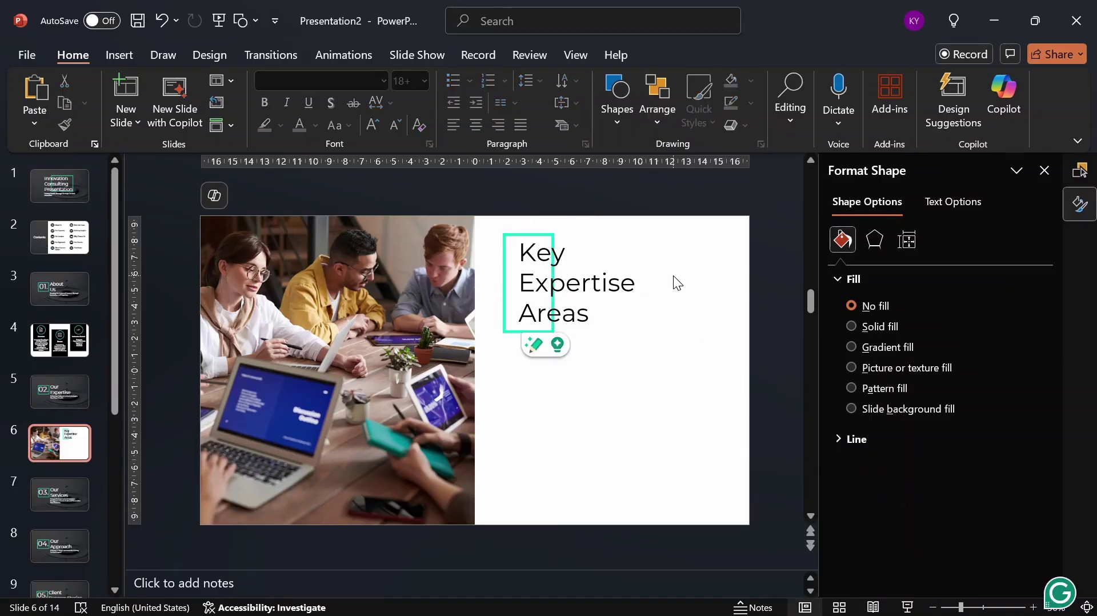
# Nudge the Key Expertise Areas text box slightly left within the outlined rectangle.
pyautogui.click(591, 269)
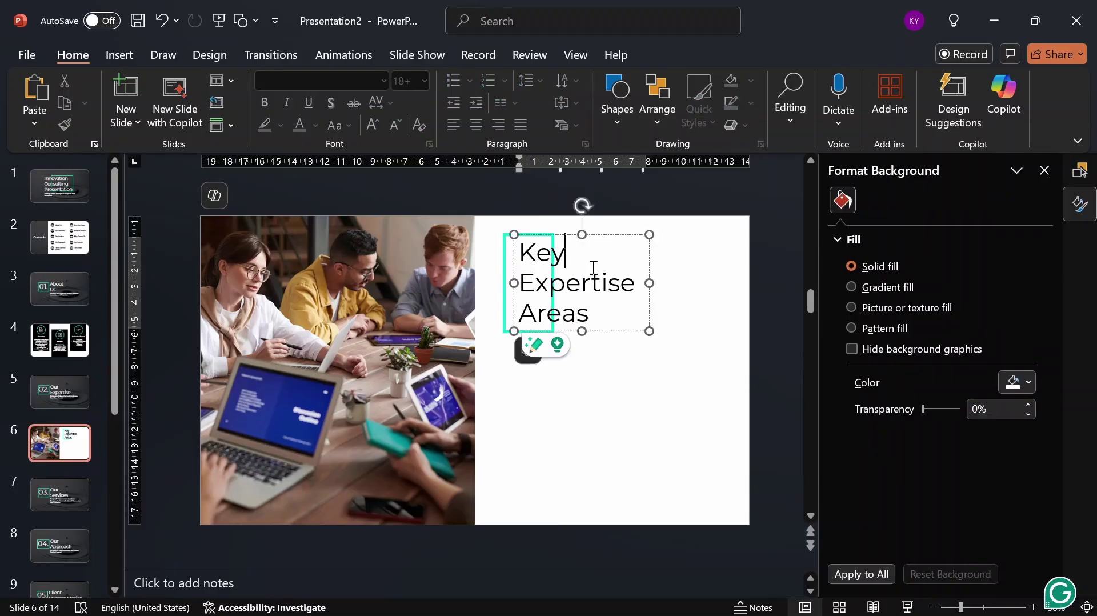
pyautogui.click(649, 264)
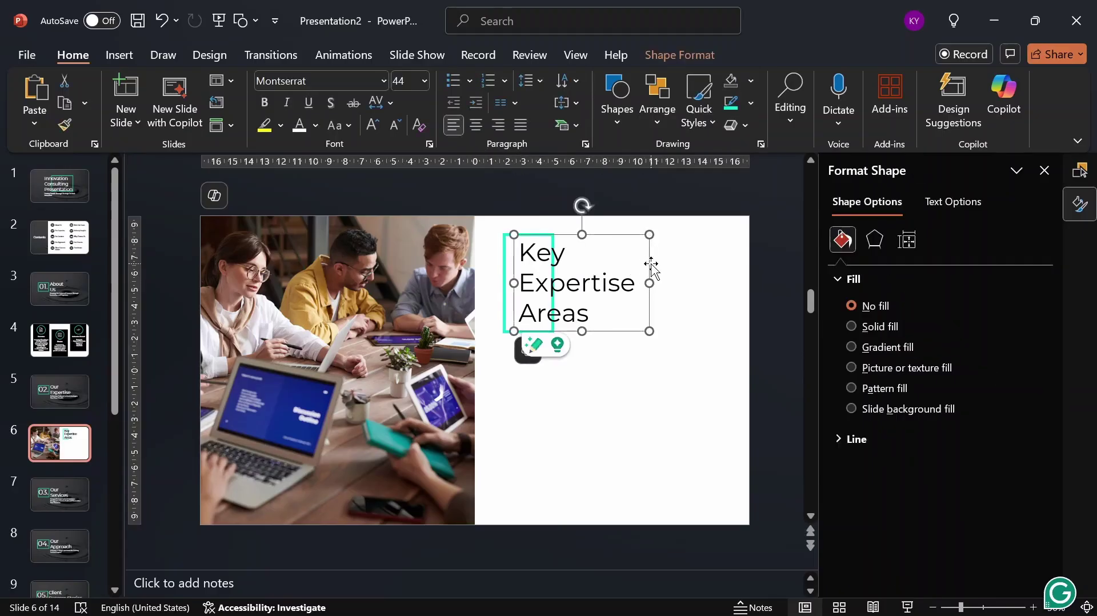
pyautogui.hotkey('ctrl', 'z')
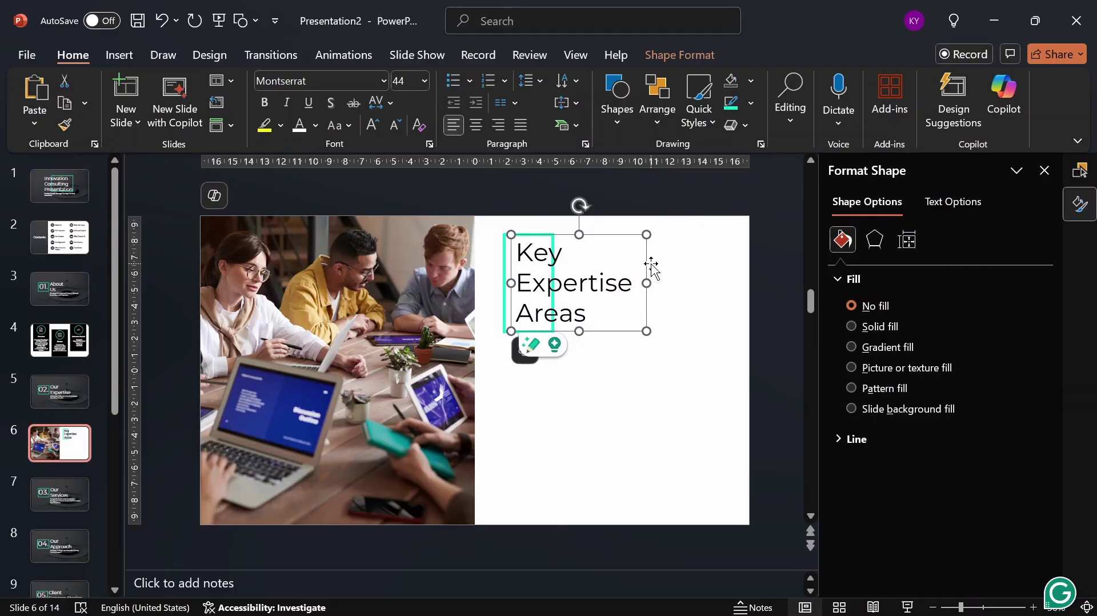
pyautogui.hotkey('ctrl', 'Left')
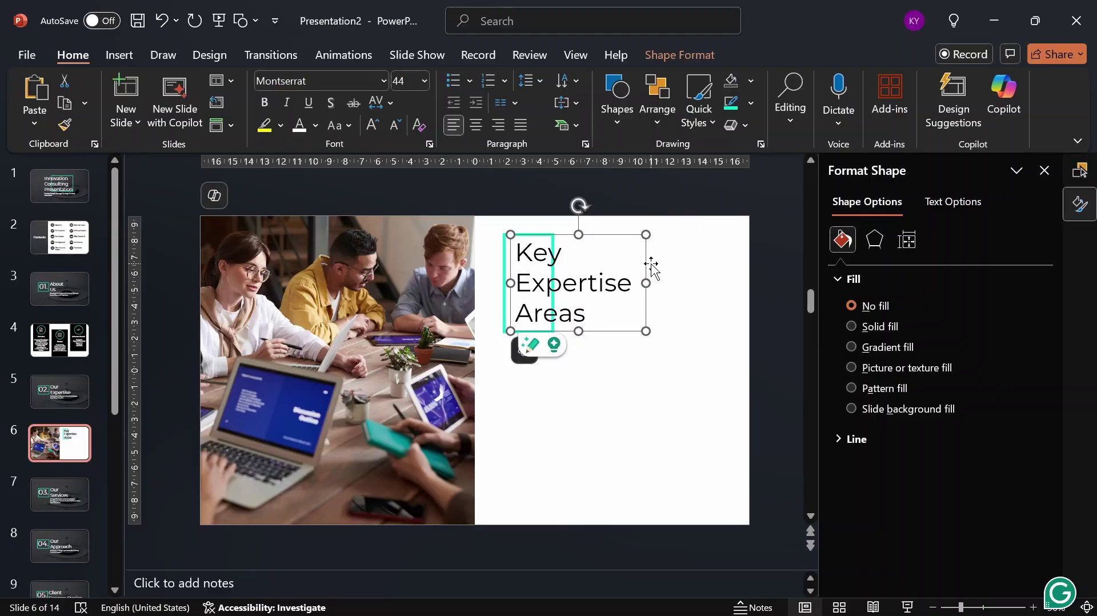
pyautogui.click(675, 269)
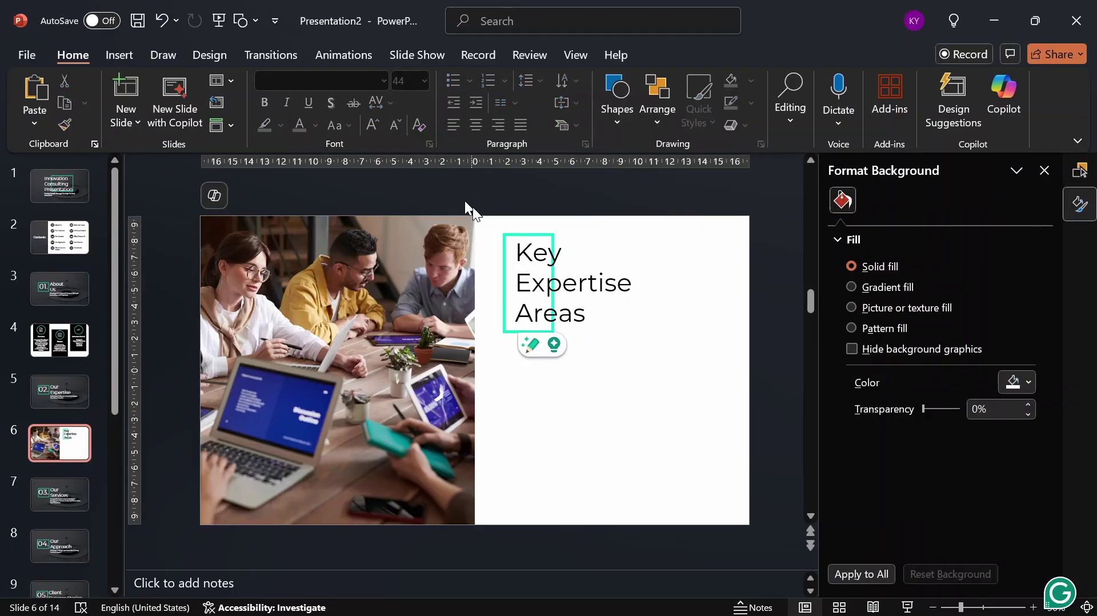
# Group the outlined rectangle with the Key Expertise Areas text box.
pyautogui.moveTo(484, 192); pyautogui.dragTo(626, 366)
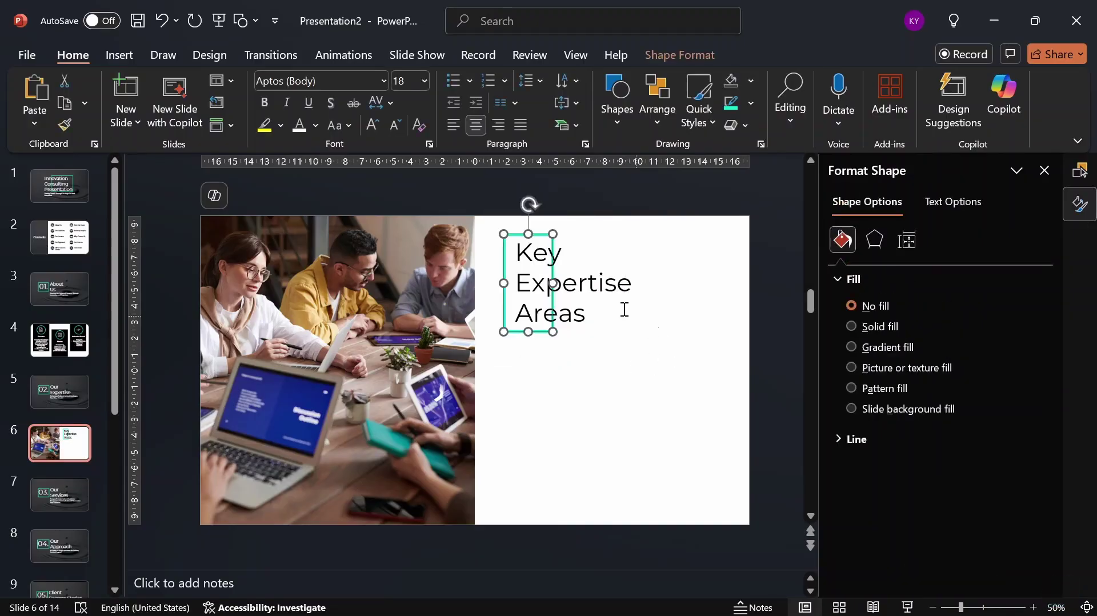
pyautogui.keyDown('shift'); pyautogui.click(605, 298); pyautogui.keyUp('shift')
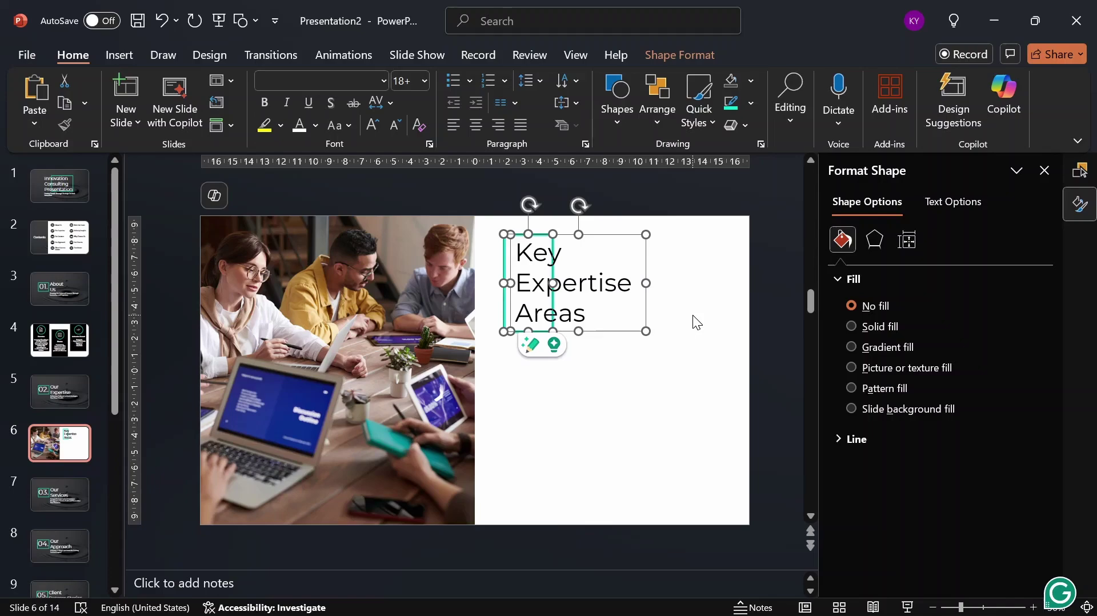
pyautogui.hotkey('ctrl', 'g')
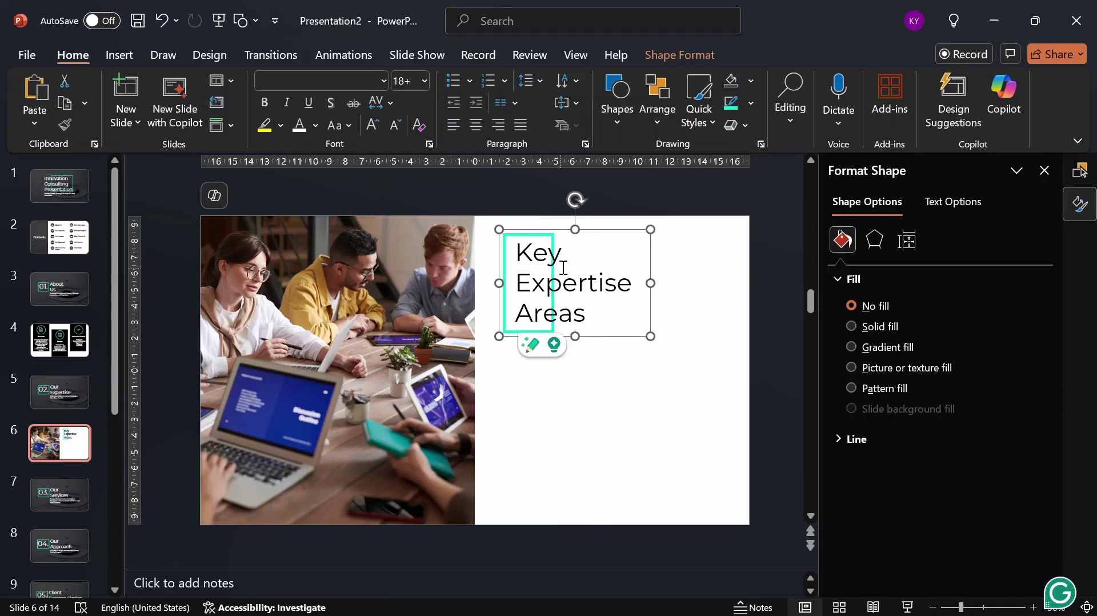
pyautogui.click(554, 380)
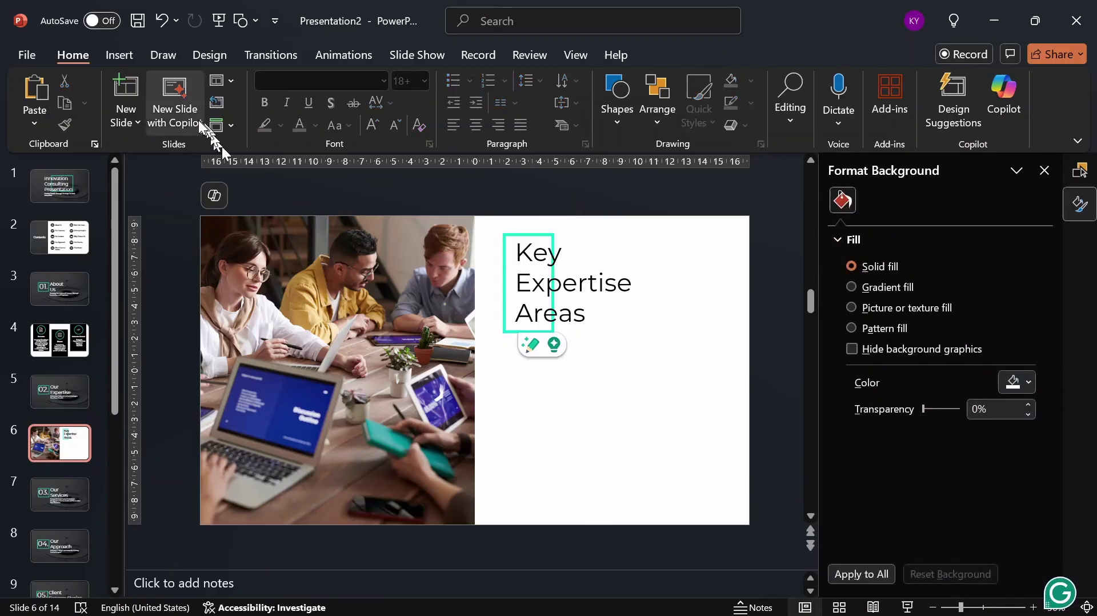
# Add a text box about 5.4 cm wide below the Key Expertise Areas heading with the placeholder word "Text".
pyautogui.click(135, 49)
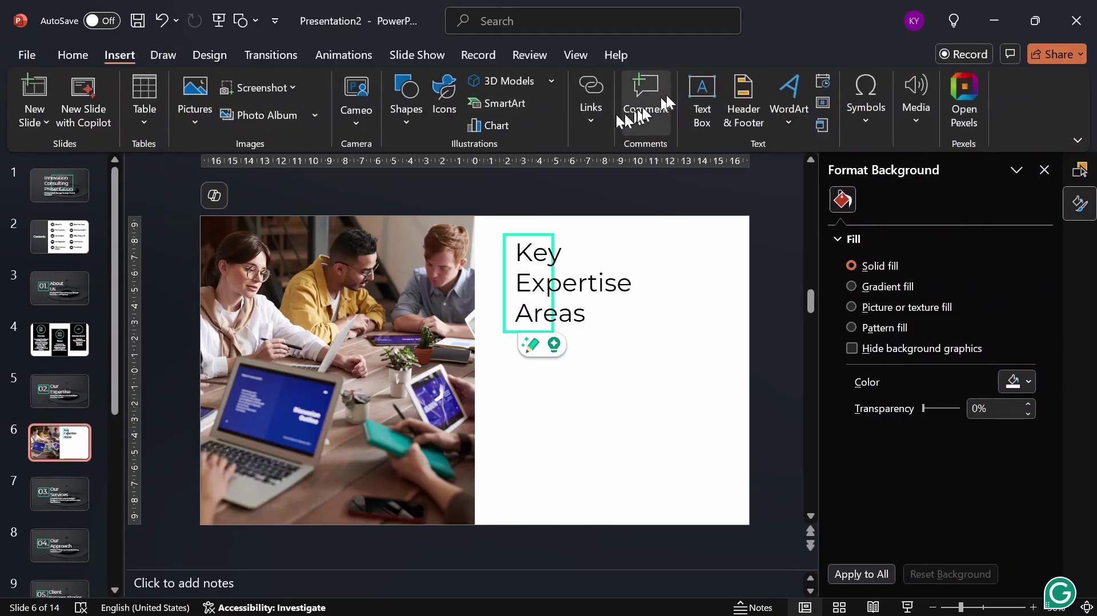
pyautogui.click(694, 111)
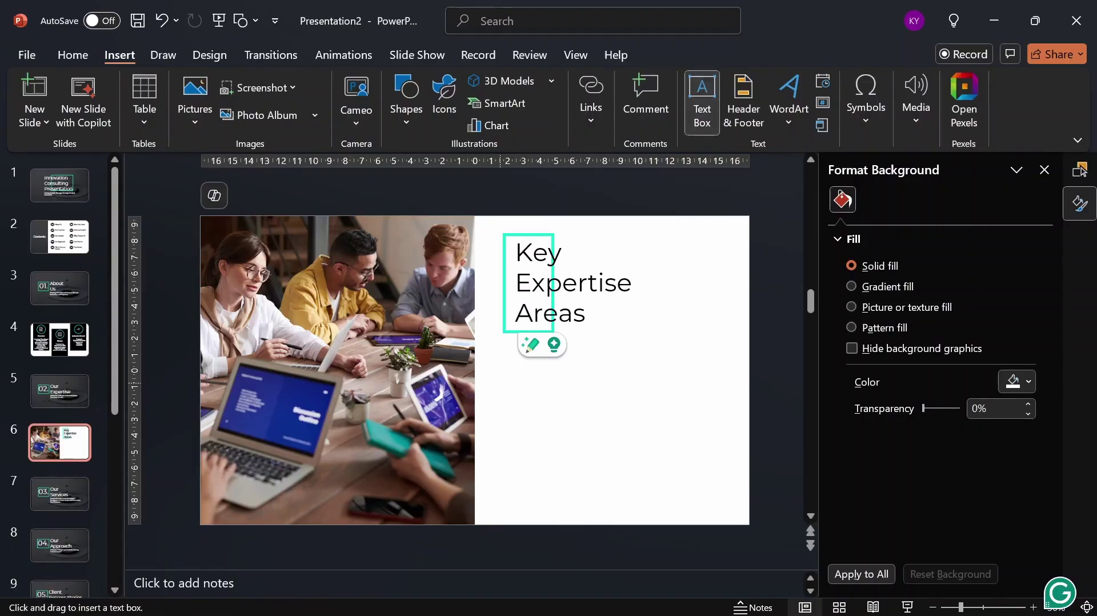
pyautogui.moveTo(500, 382); pyautogui.dragTo(586, 419)
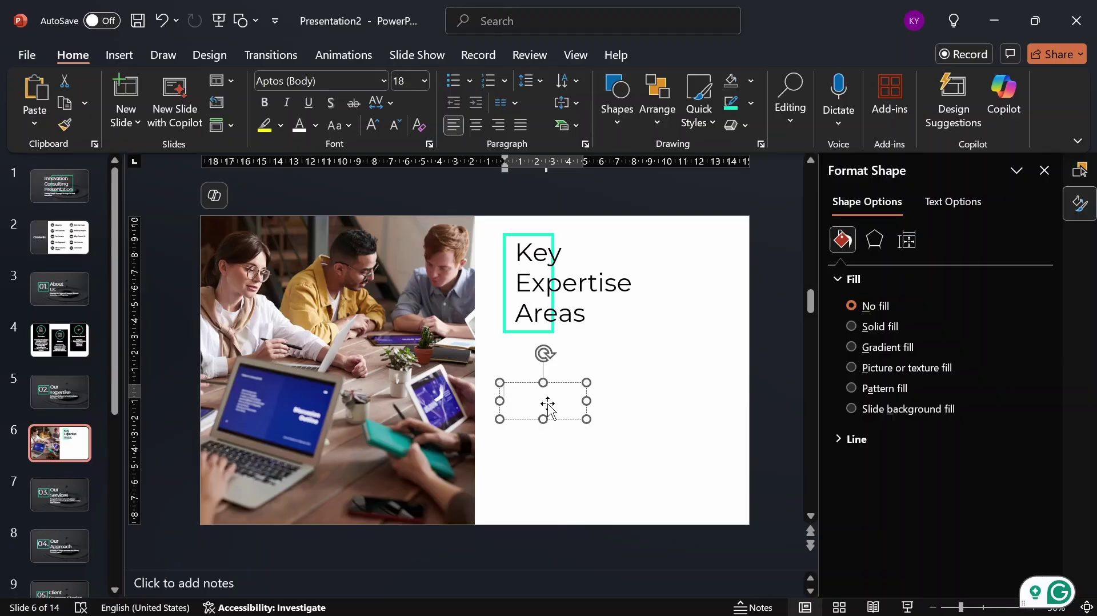
pyautogui.write('Te')
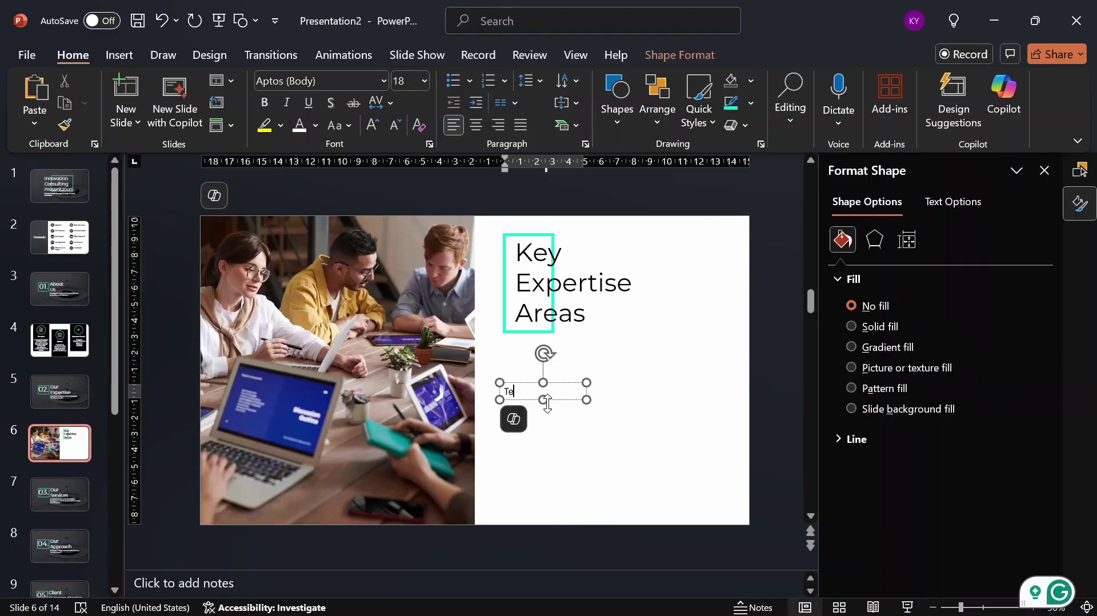
pyautogui.write('xt')
pyautogui.press('Escape')
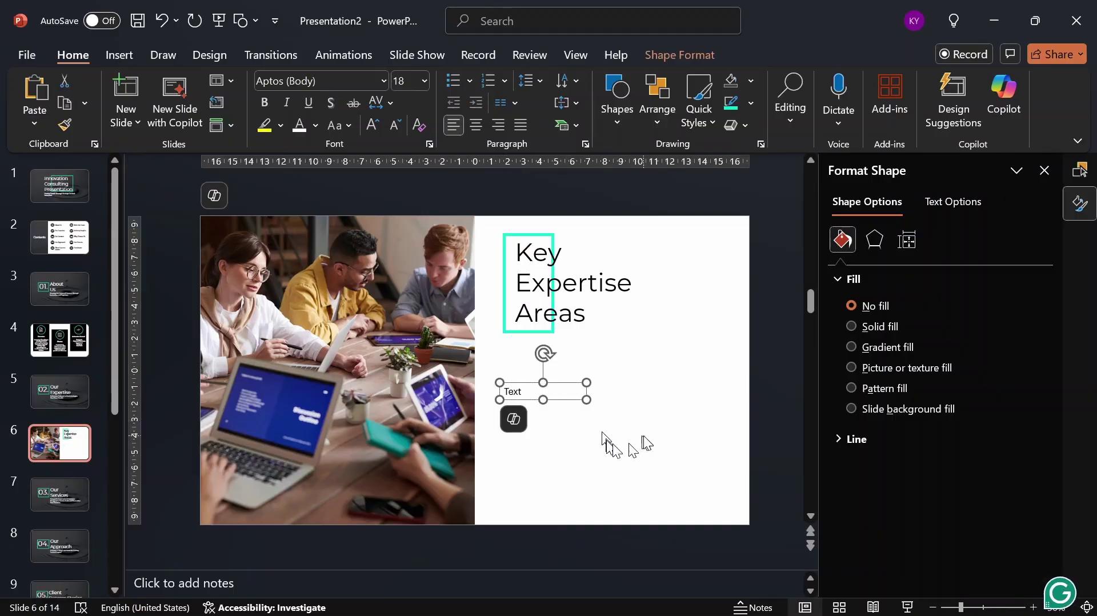
# Set the placeholder text box's font to Montserrat and its size to 24.
pyautogui.click(384, 84)
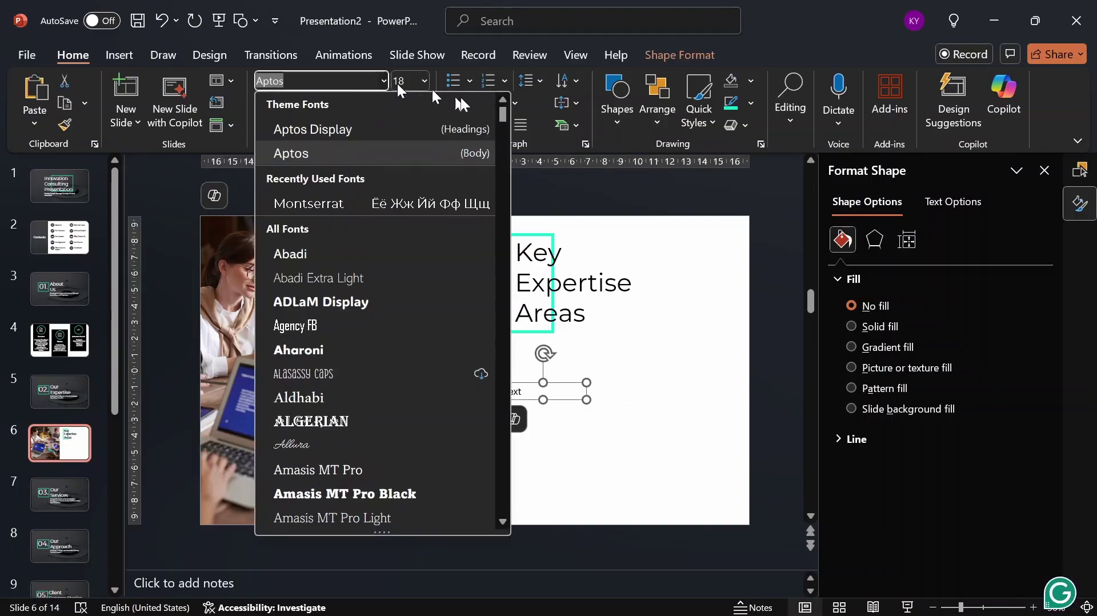
pyautogui.click(341, 208)
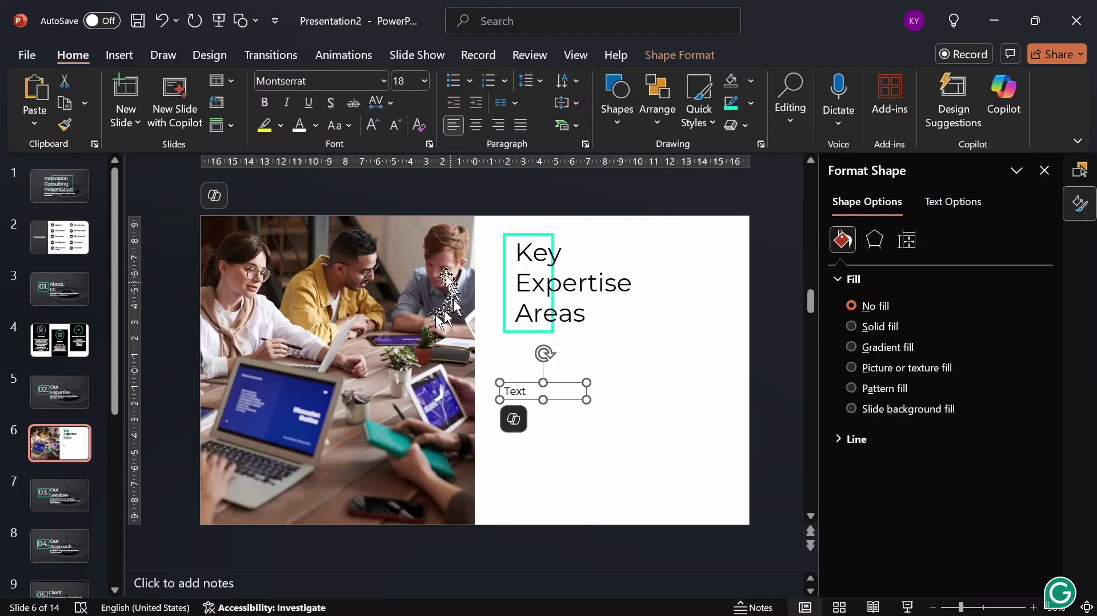
pyautogui.click(425, 80)
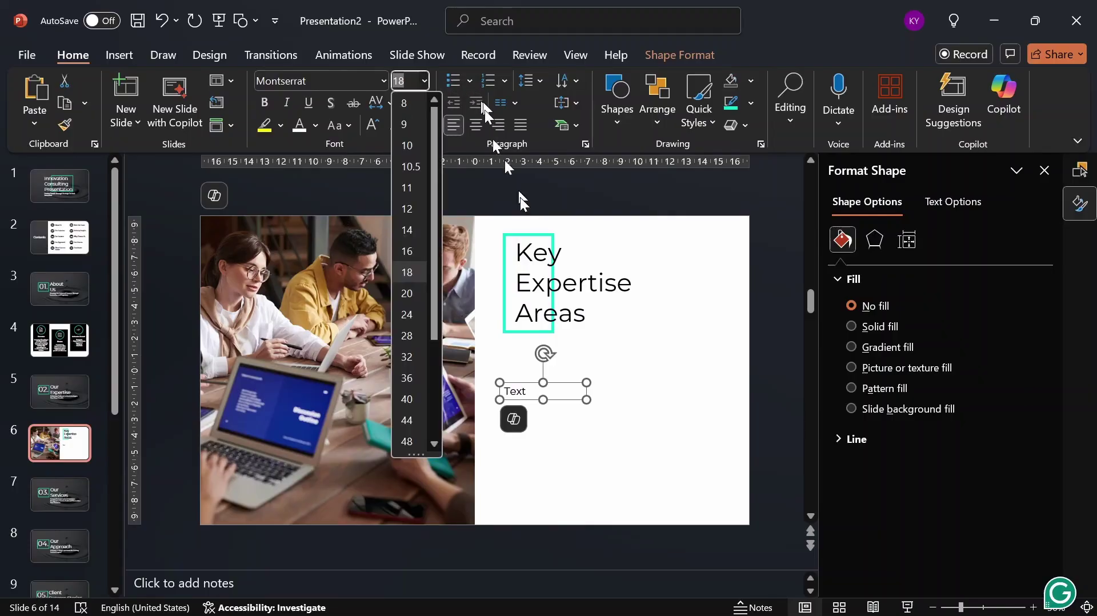
pyautogui.click(407, 314)
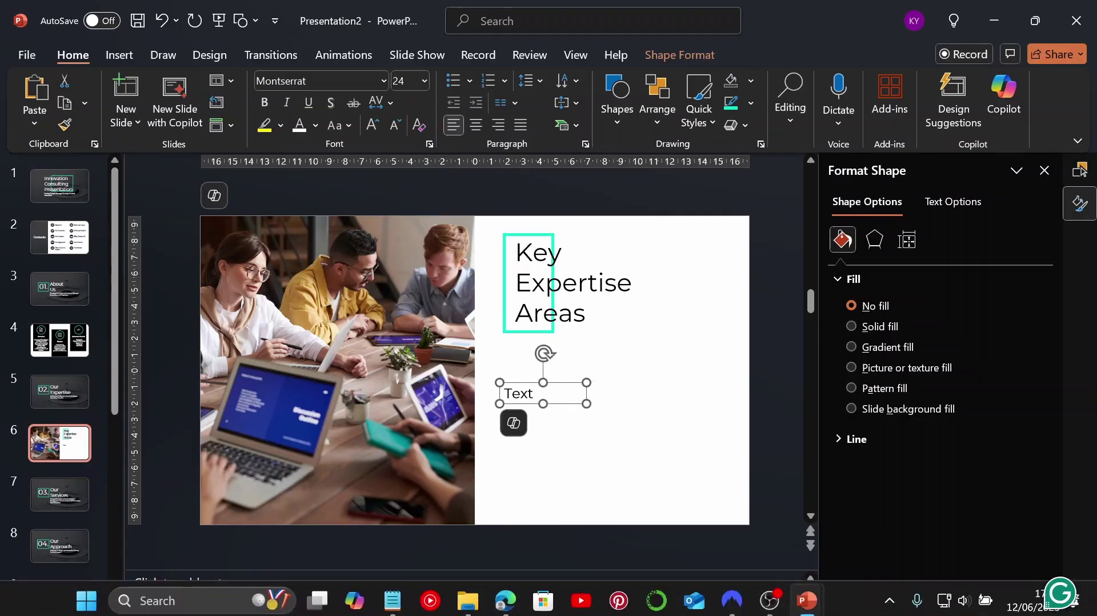
# Copy the five hyphenated Key Expertise Areas lines from the Notepad notes and paste them over the slide's "Text" placeholder.
pyautogui.click(400, 610)
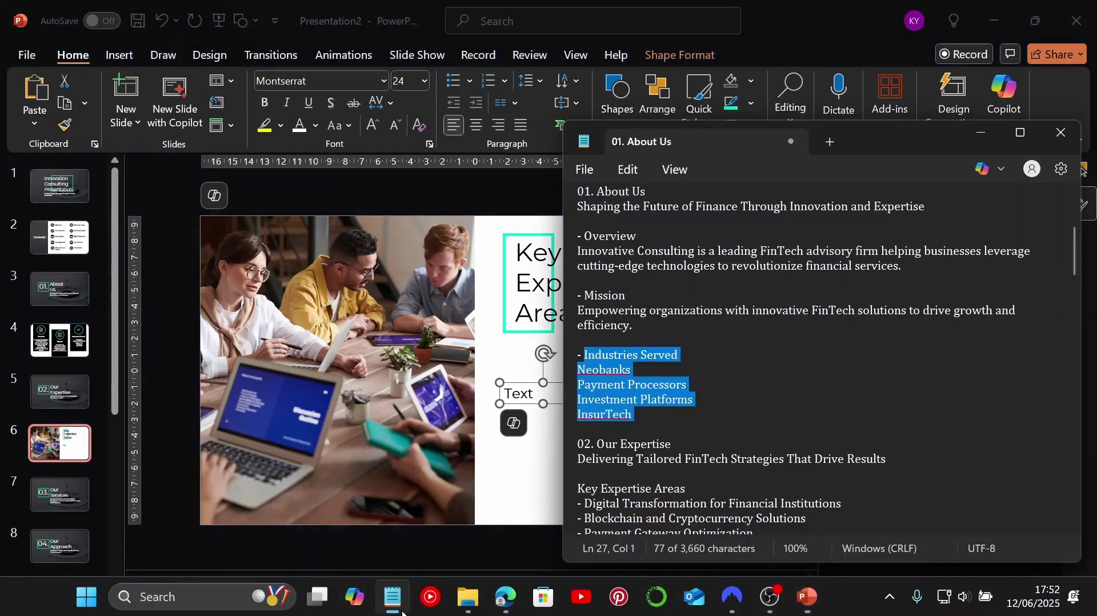
pyautogui.scroll(-1, 796, 376)
pyautogui.scroll(-1, 796, 377)
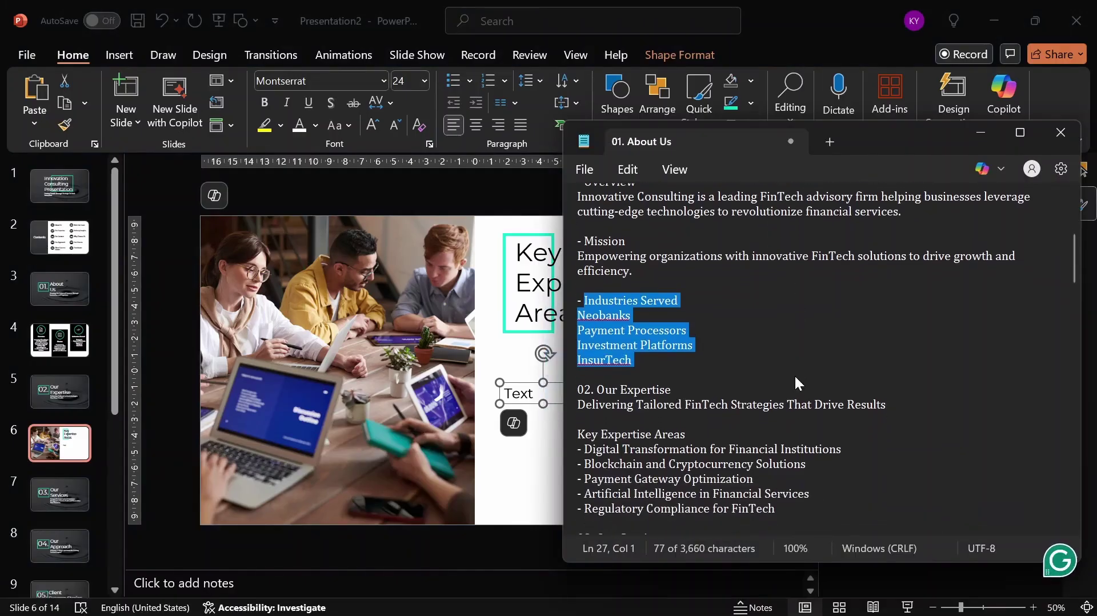
pyautogui.scroll(-2, 731, 386)
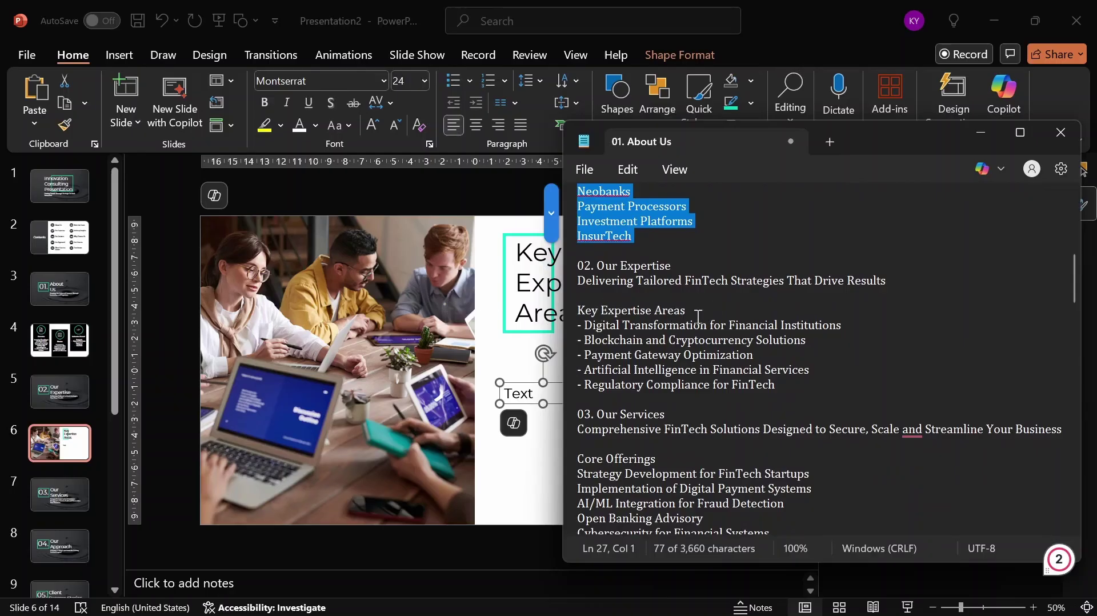
pyautogui.click(791, 387)
pyautogui.moveTo(791, 387); pyautogui.dragTo(577, 325)
pyautogui.hotkey('ctrl', 'c')
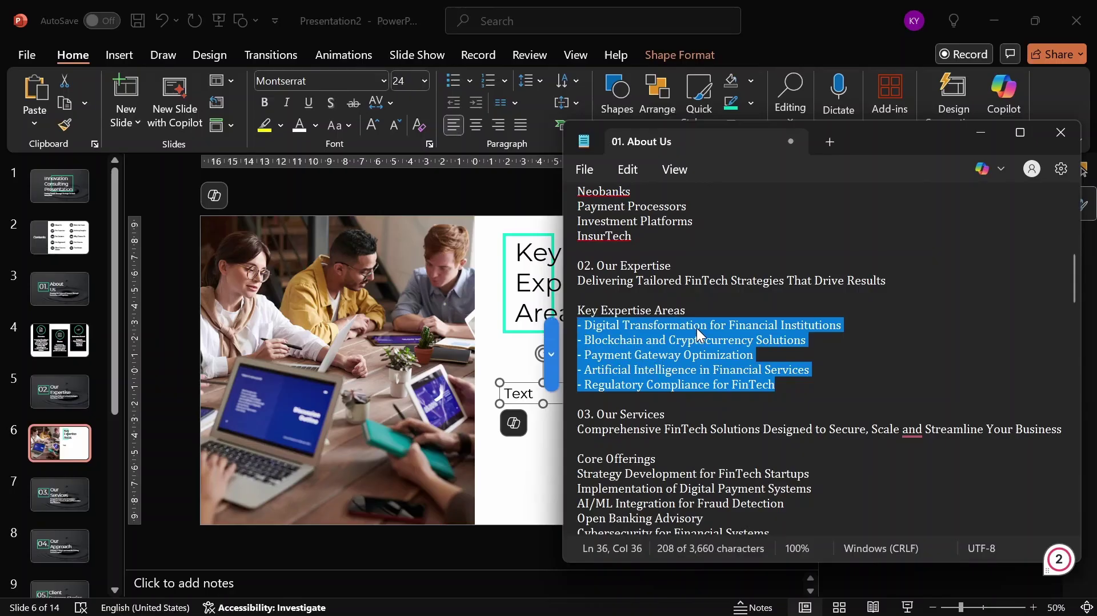
pyautogui.click(981, 131)
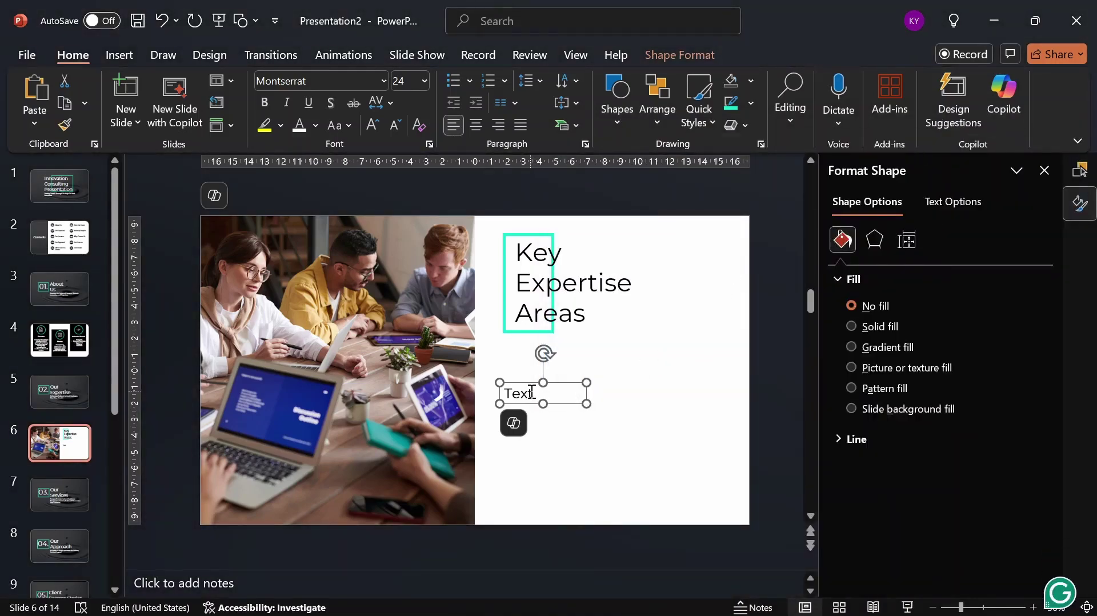
pyautogui.doubleClick(531, 392)
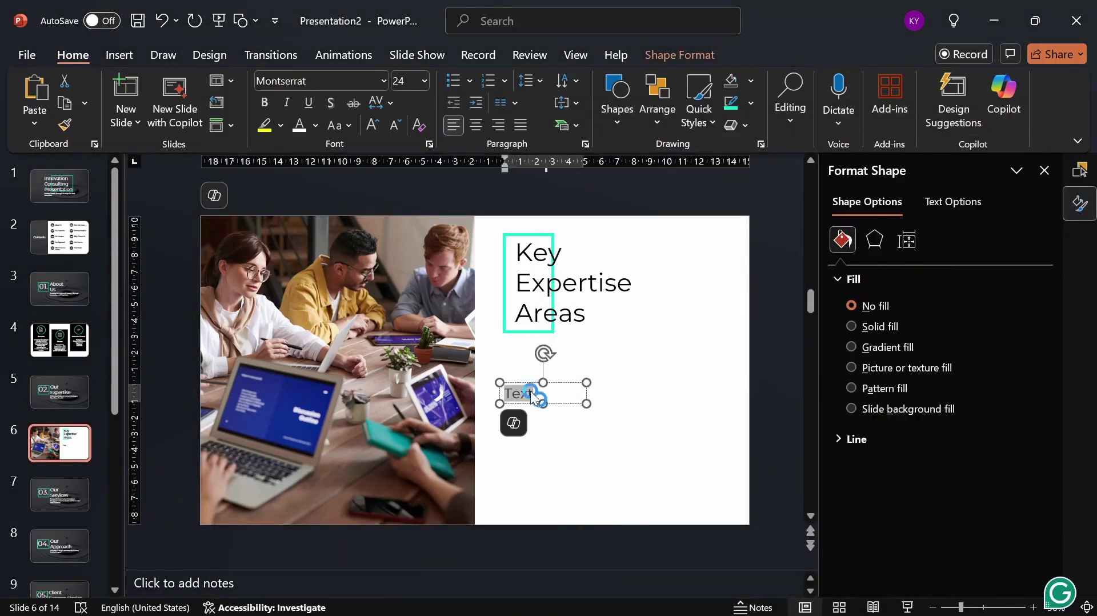
pyautogui.hotkey('ctrl', 'v')
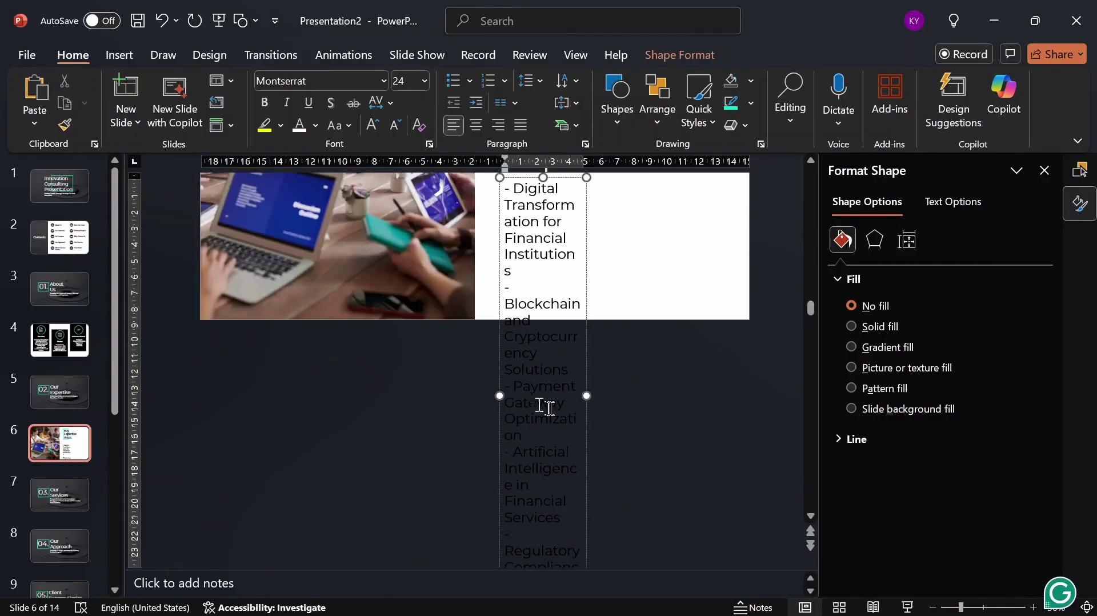
# Widen the expertise list text box to about 14 cm and move it up directly beneath the heading.
pyautogui.moveTo(587, 395); pyautogui.dragTo(728, 402)
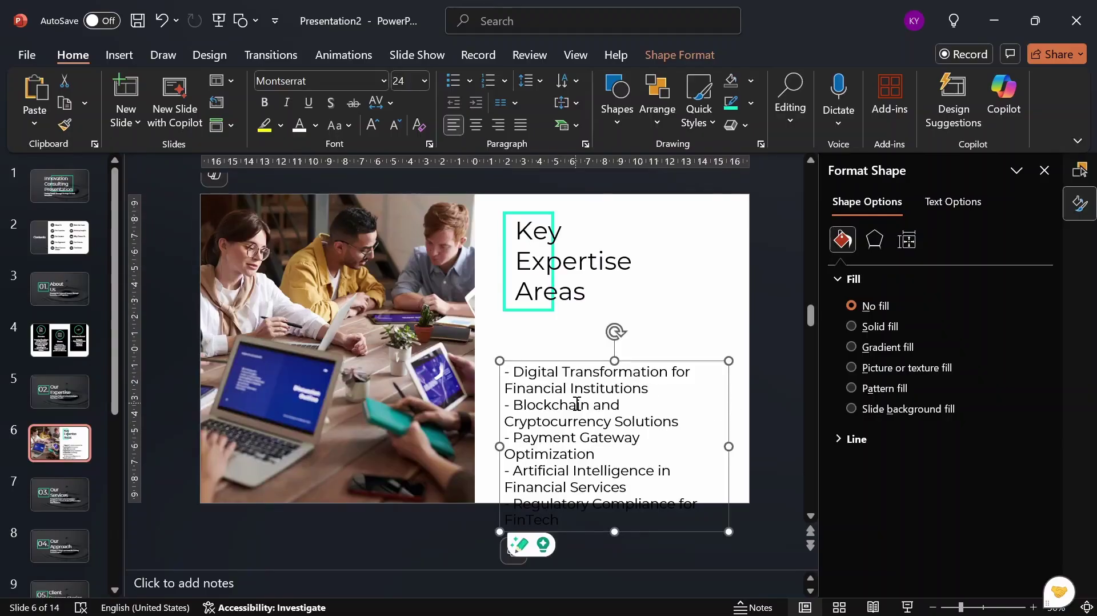
pyautogui.moveTo(594, 369); pyautogui.dragTo(594, 317)
# Delete the leading hyphens and spaces from the lines of the Key Expertise Areas list.
pyautogui.click(512, 350)
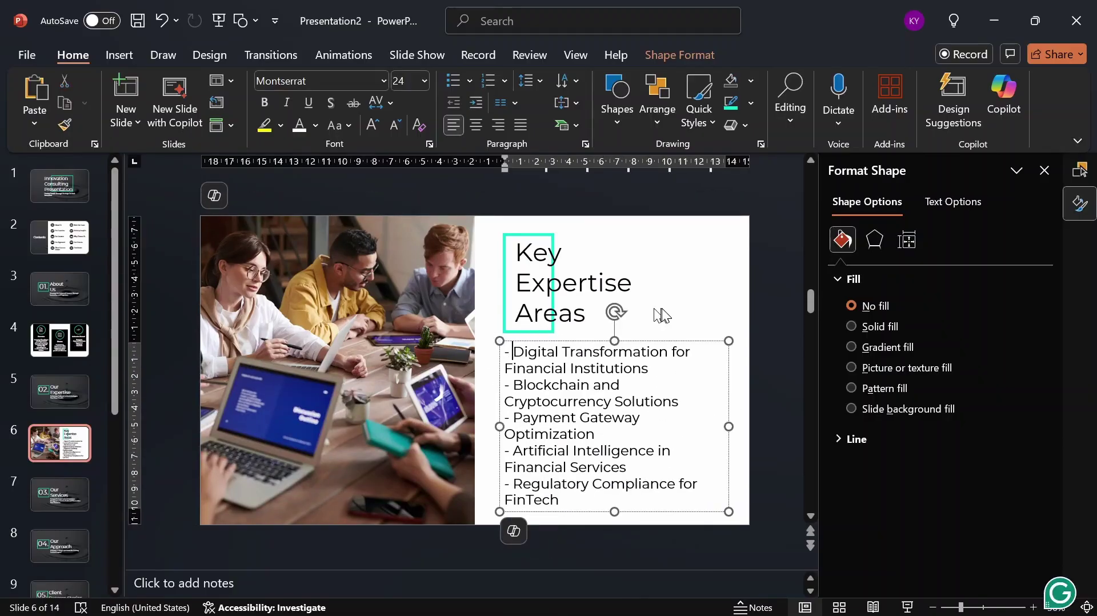
pyautogui.press('BackSpace')
pyautogui.press('BackSpace')
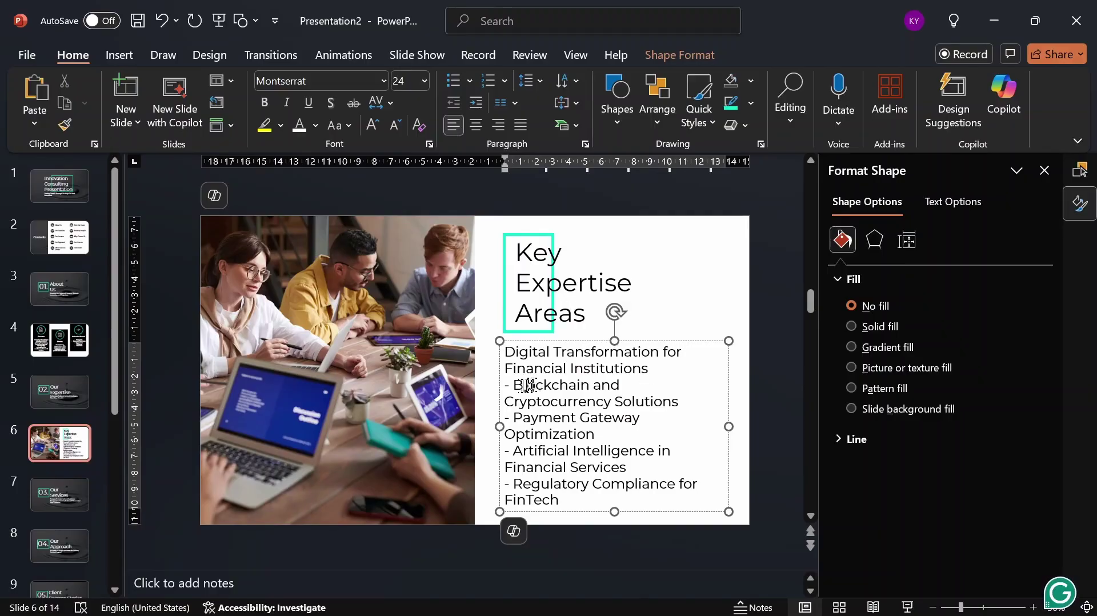
pyautogui.press('BackSpace')
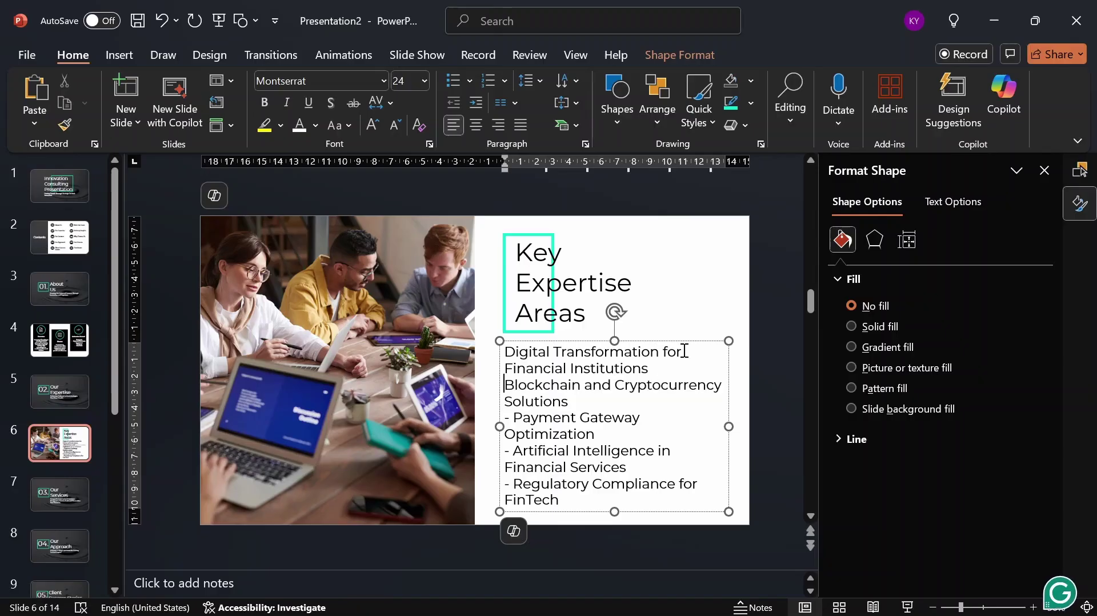
pyautogui.click(513, 417)
pyautogui.press('BackSpace')
pyautogui.press('BackSpace')
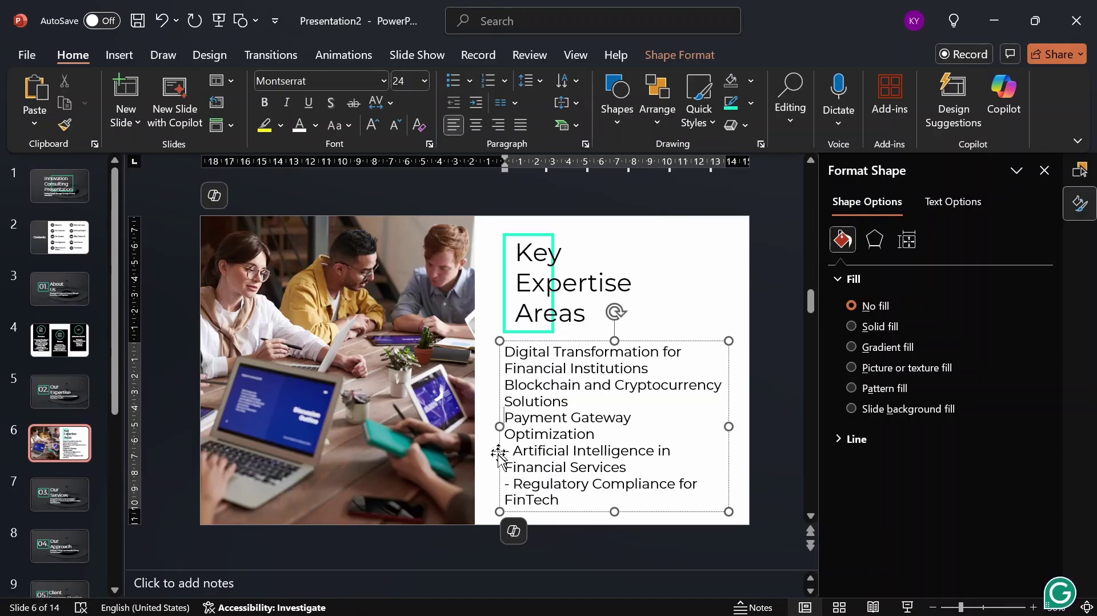
pyautogui.press('BackSpace')
pyautogui.press('BackSpace')
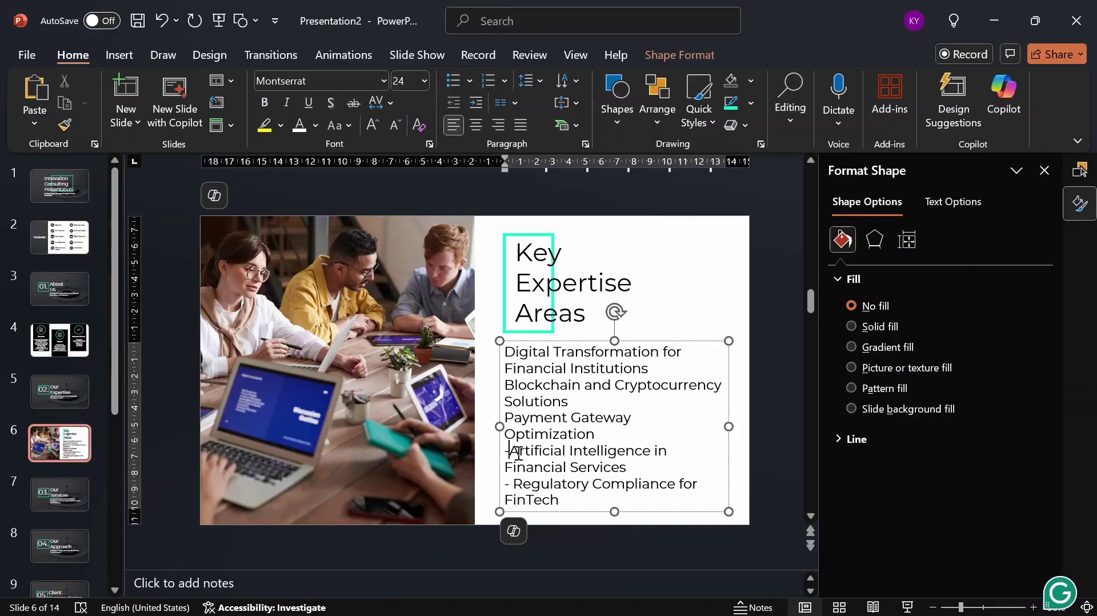
pyautogui.click(516, 485)
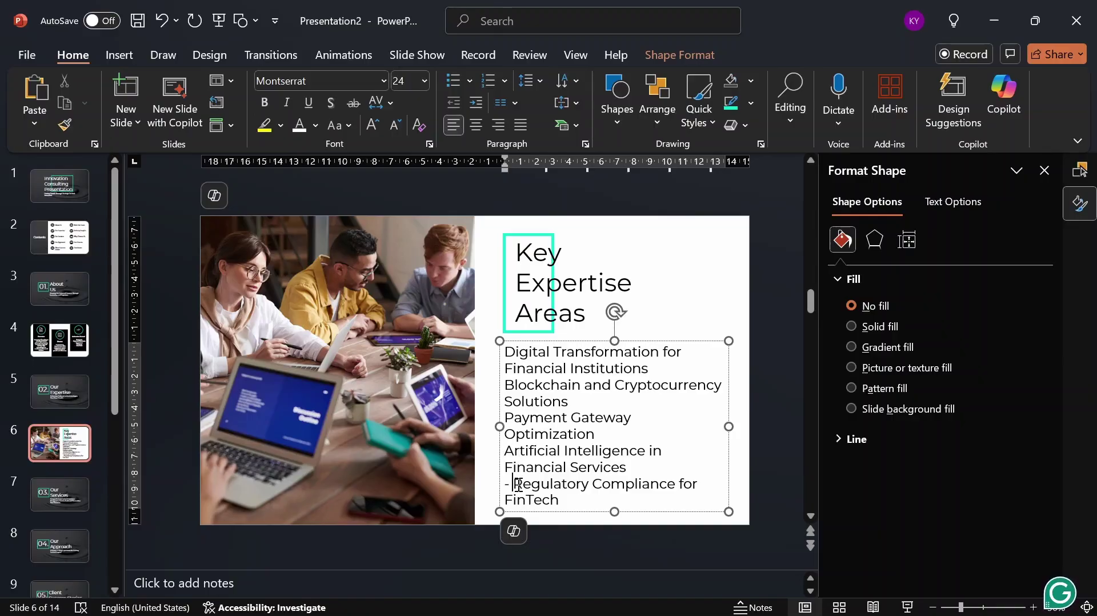
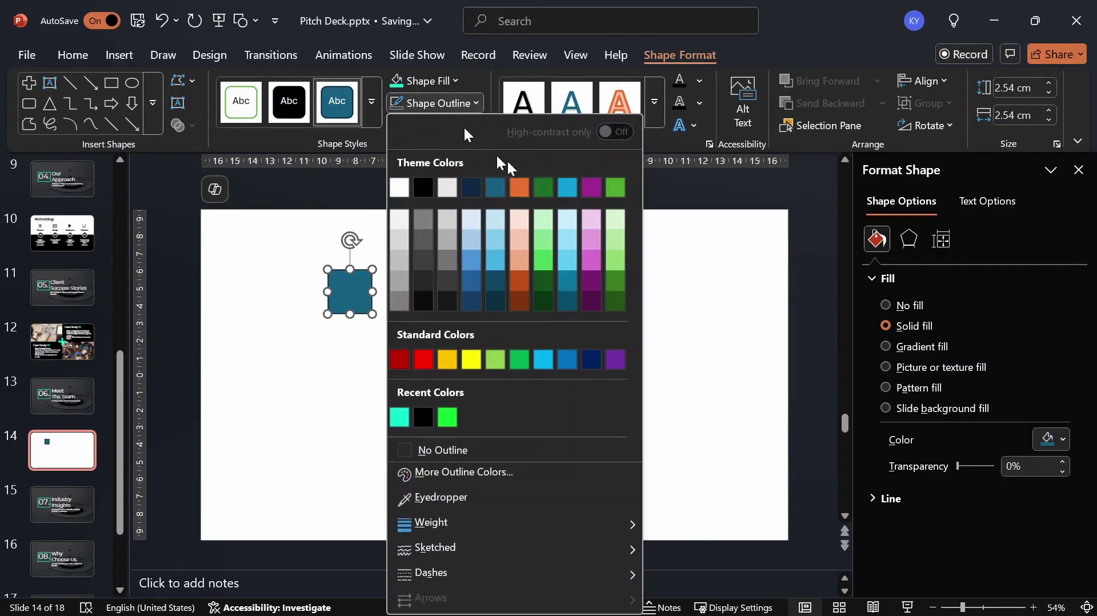
# Remove the outline of the square on slide 14 and fill it with black.
pyautogui.click(477, 447)
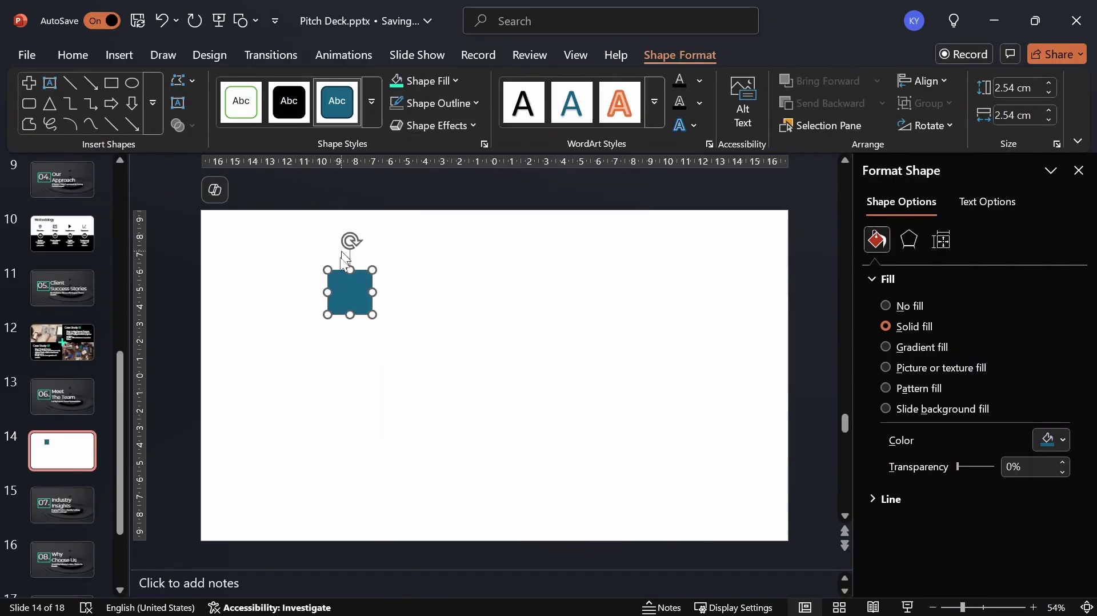
pyautogui.click(436, 80)
pyautogui.click(423, 165)
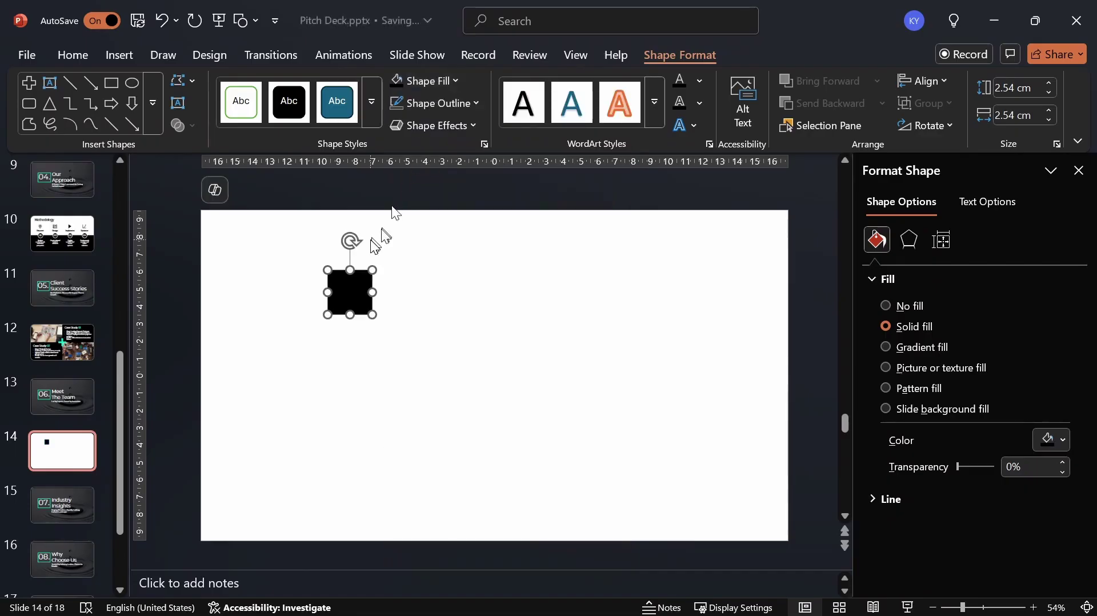
# Move the black square to the slide's upper-left corner and stretch it to 33.87 cm wide, covering the upper half of the slide.
pyautogui.moveTo(341, 293); pyautogui.dragTo(223, 237)
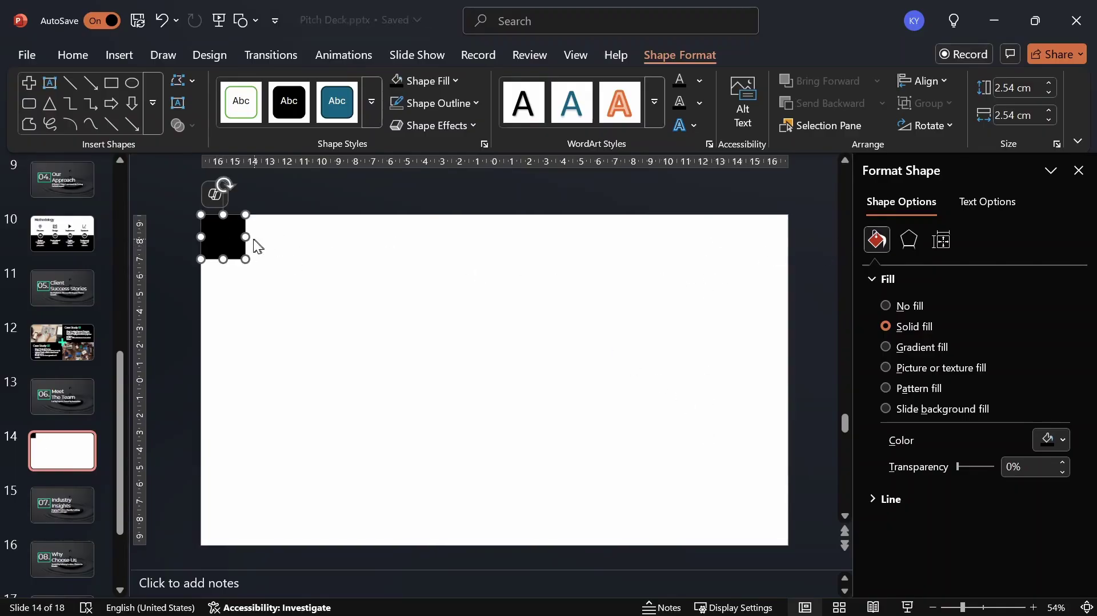
pyautogui.moveTo(245, 236); pyautogui.dragTo(791, 240)
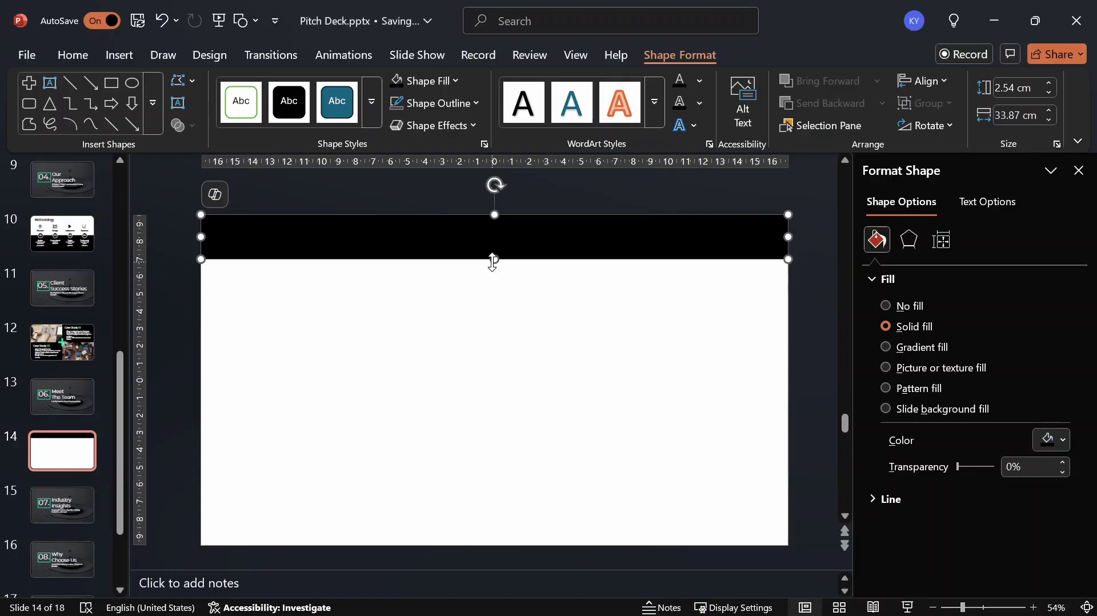
pyautogui.moveTo(493, 259); pyautogui.dragTo(480, 380)
pyautogui.click(525, 403)
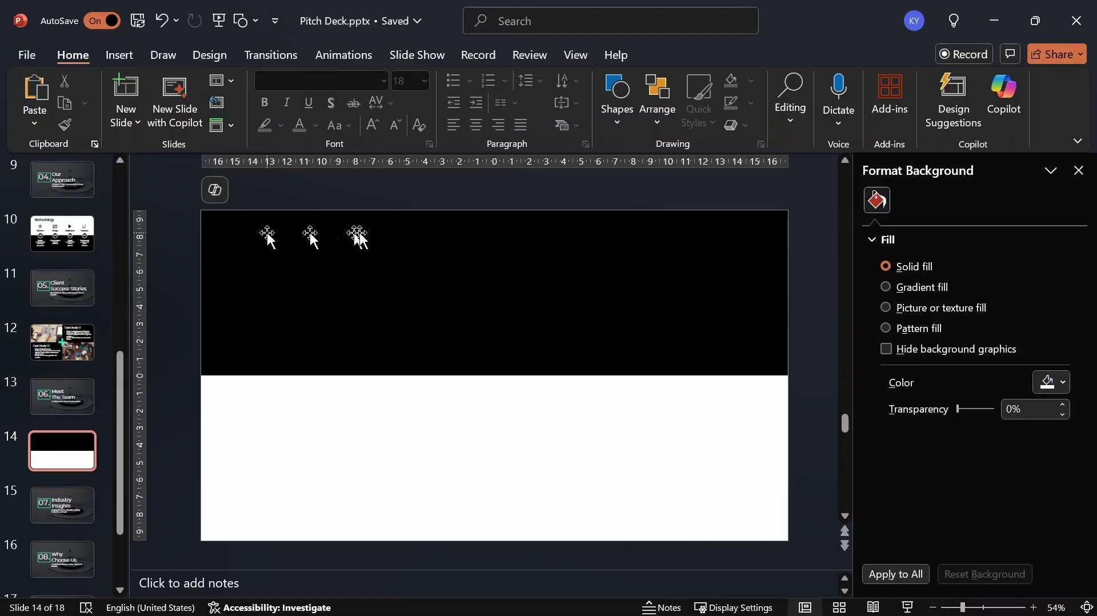
pyautogui.click(117, 54)
pyautogui.click(704, 101)
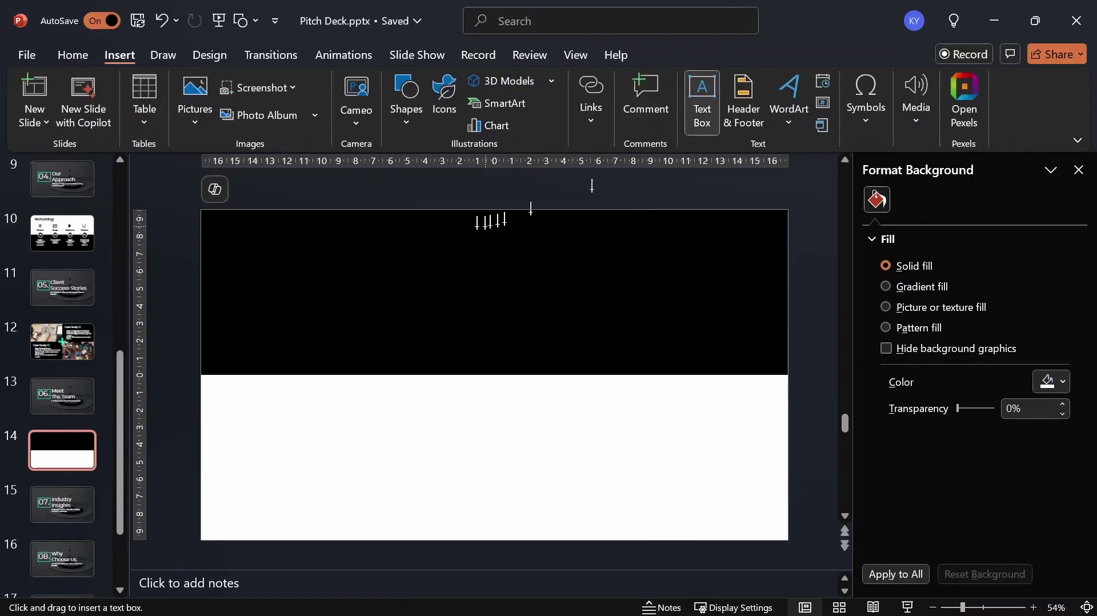
pyautogui.click(239, 230)
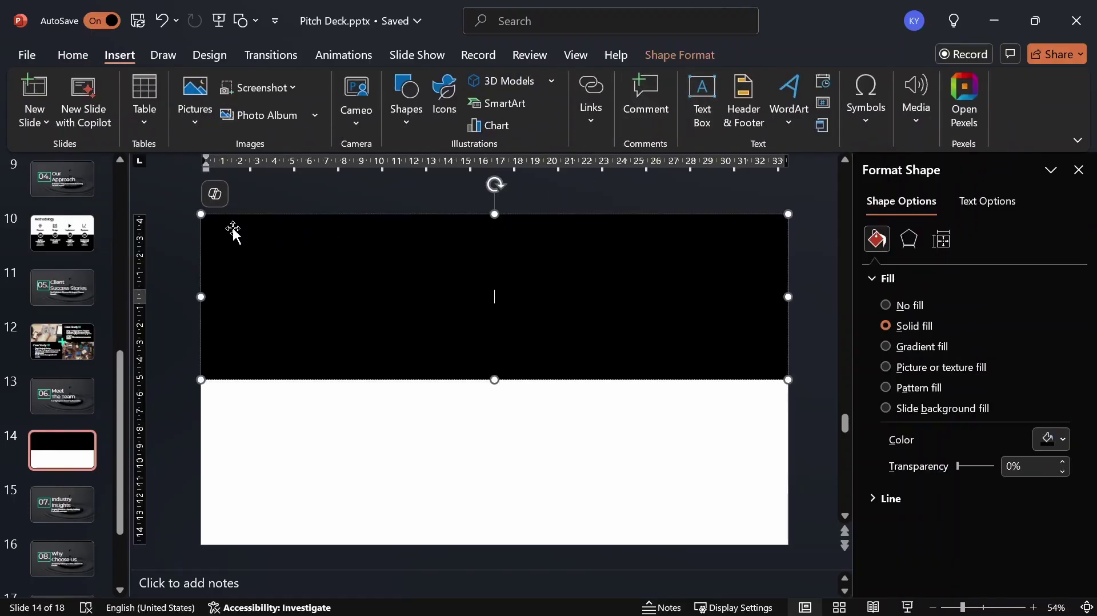
pyautogui.hotkey('ctrl', 'z')
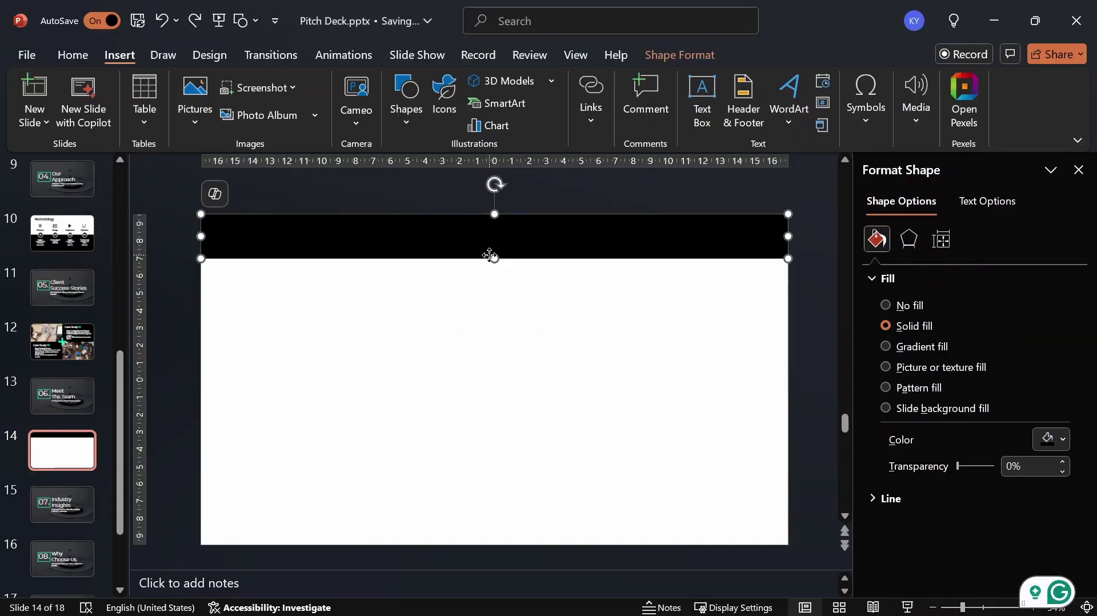
pyautogui.moveTo(495, 262); pyautogui.dragTo(500, 379)
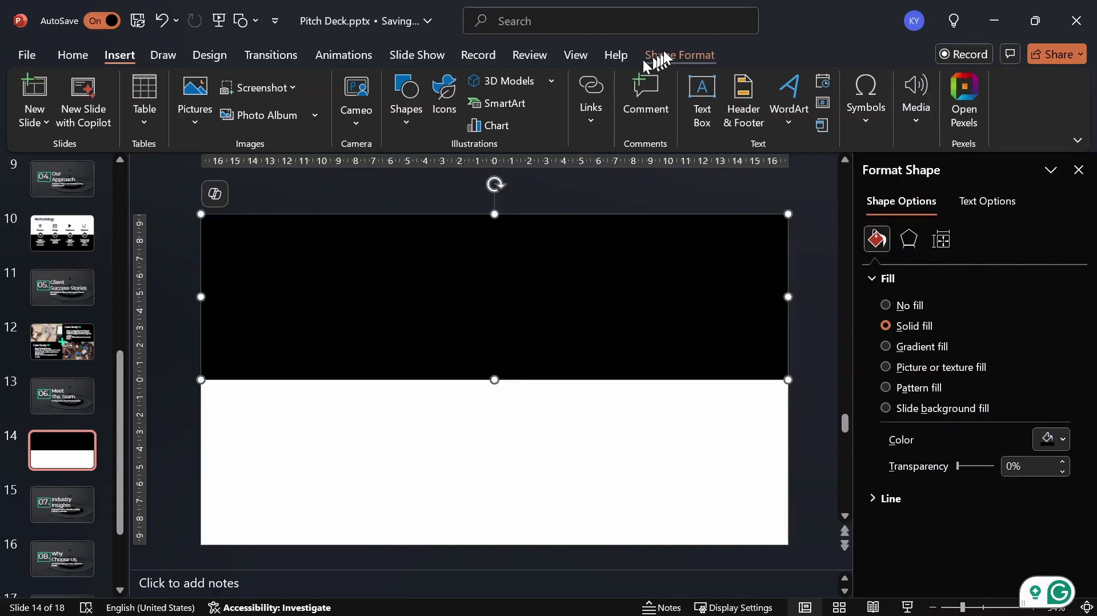
# Add a text box reading "Team Introduction" near the upper-left corner of the black rectangle and widen it to about 8 cm.
pyautogui.click(701, 102)
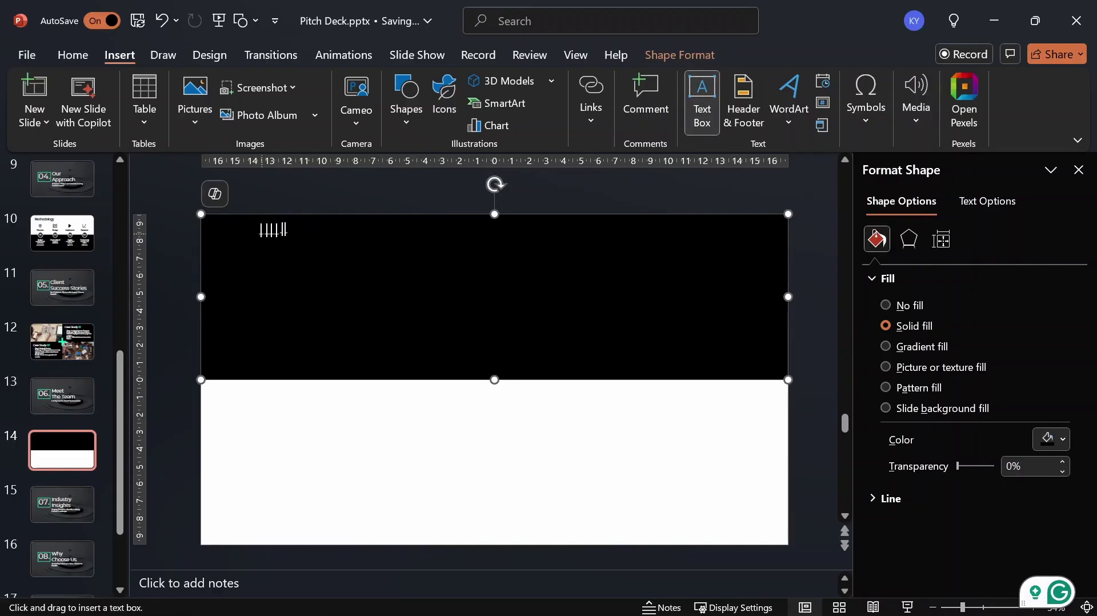
pyautogui.moveTo(228, 233); pyautogui.dragTo(309, 254)
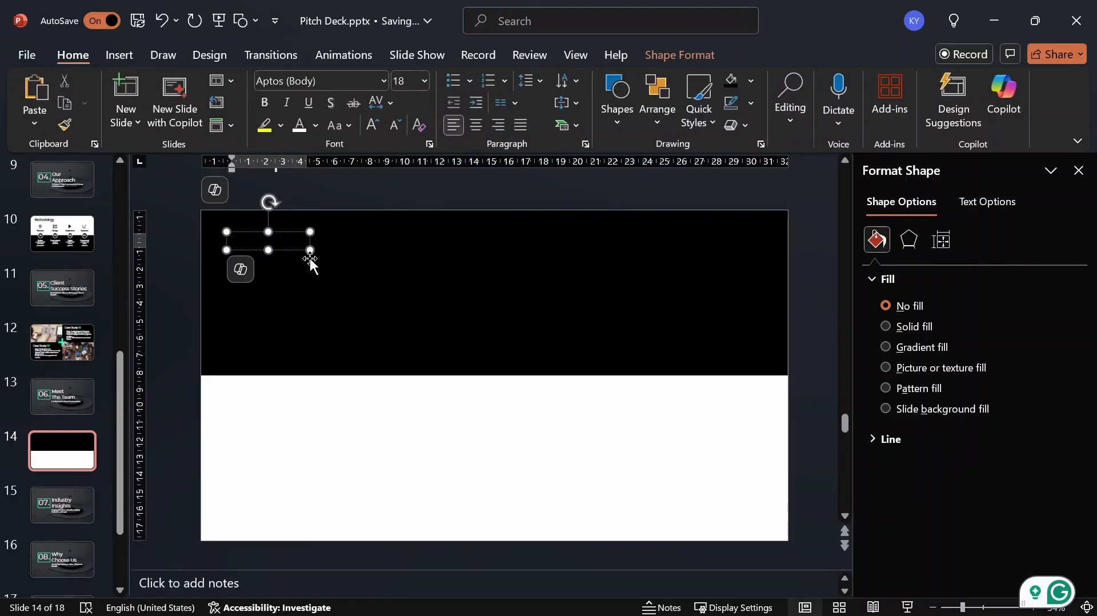
pyautogui.write('Meet the')
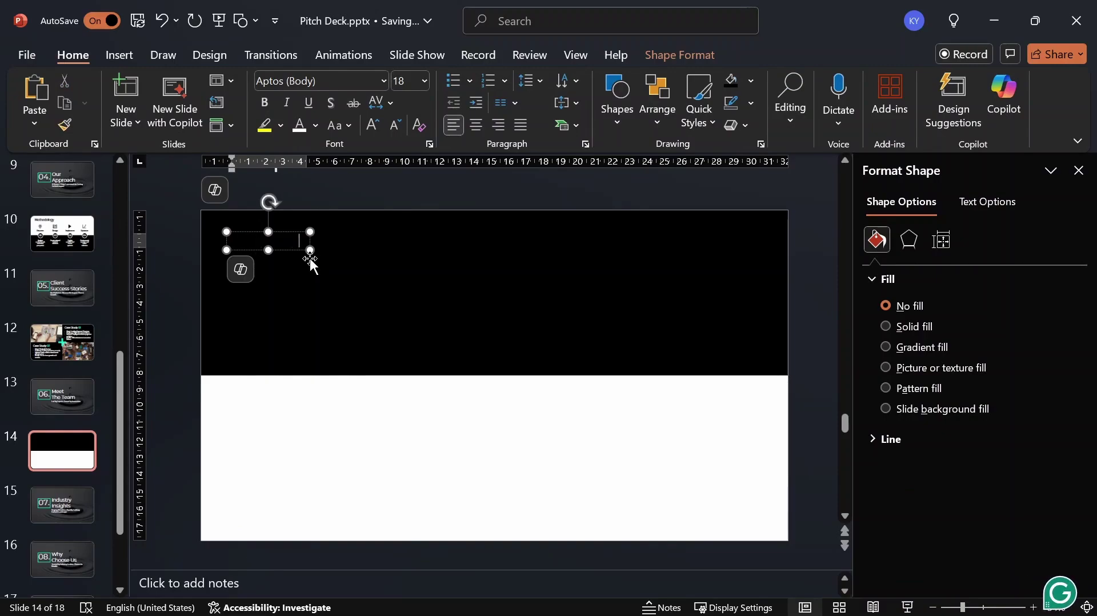
pyautogui.write(' Minds Beh')
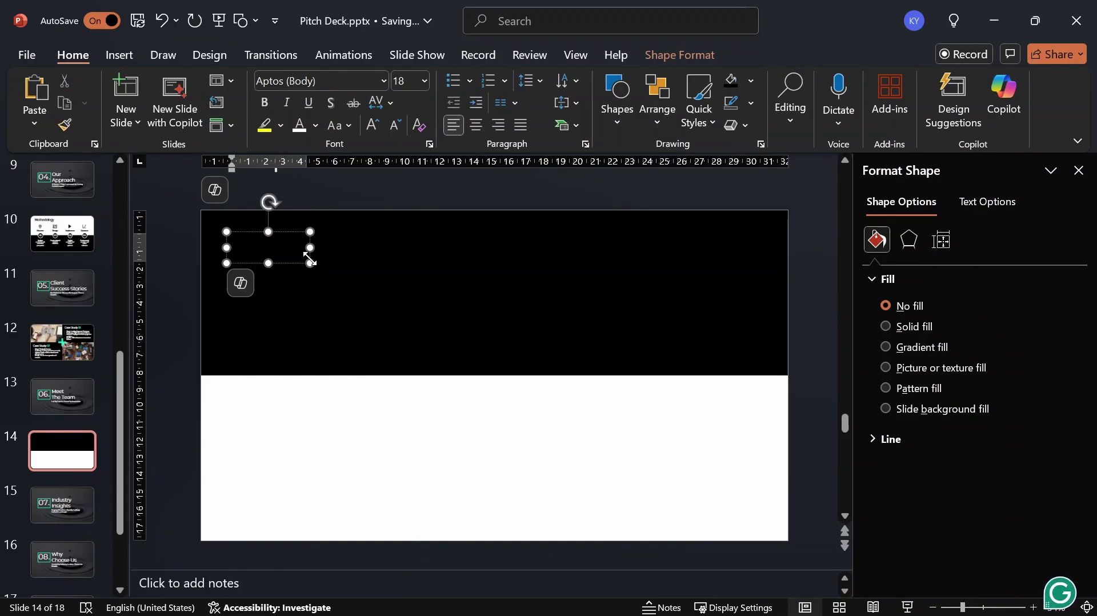
pyautogui.moveTo(310, 247); pyautogui.dragTo(370, 249)
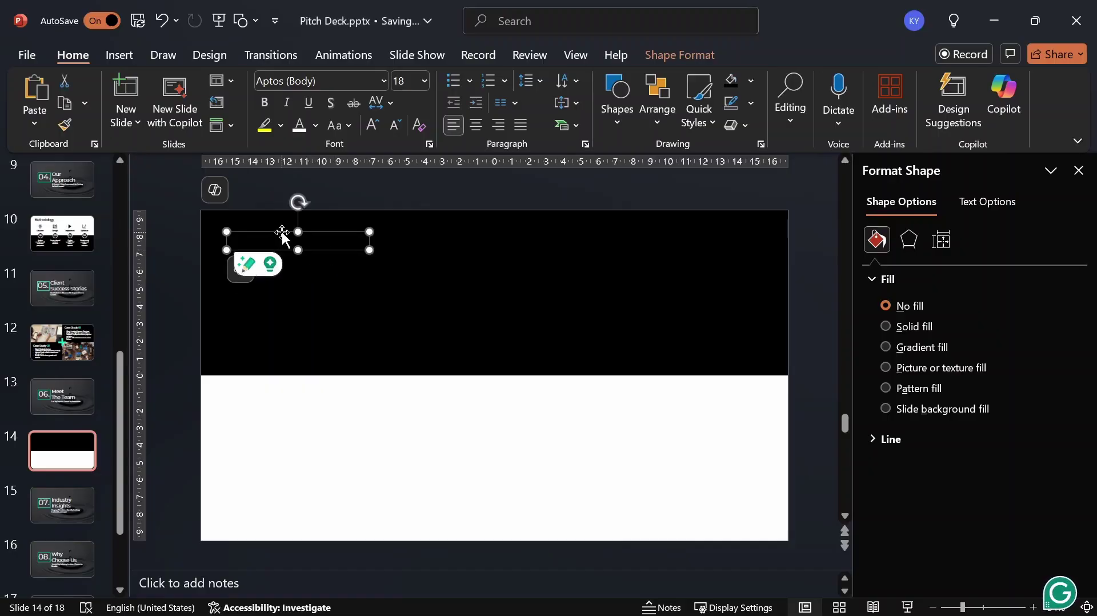
# Format the Team Introduction heading in white Montserrat at size 44.
pyautogui.click(304, 129)
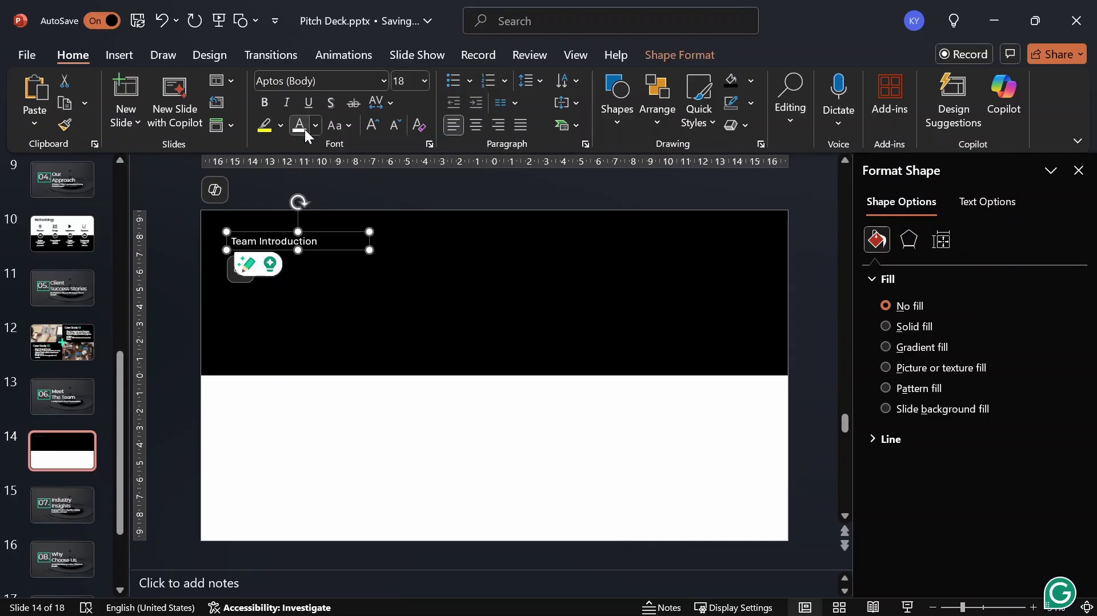
pyautogui.click(383, 81)
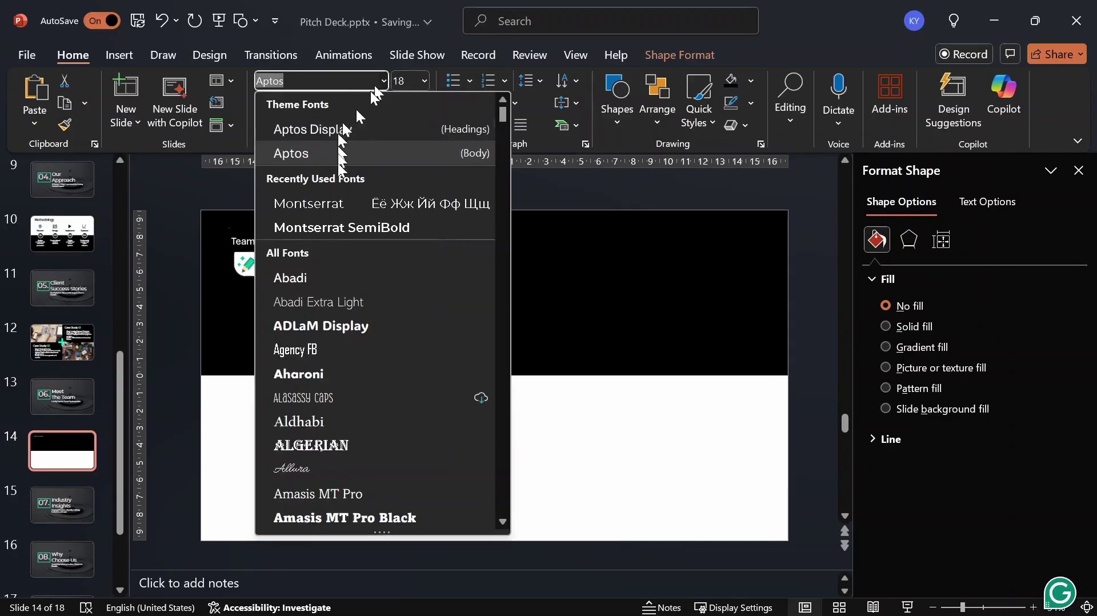
pyautogui.click(330, 208)
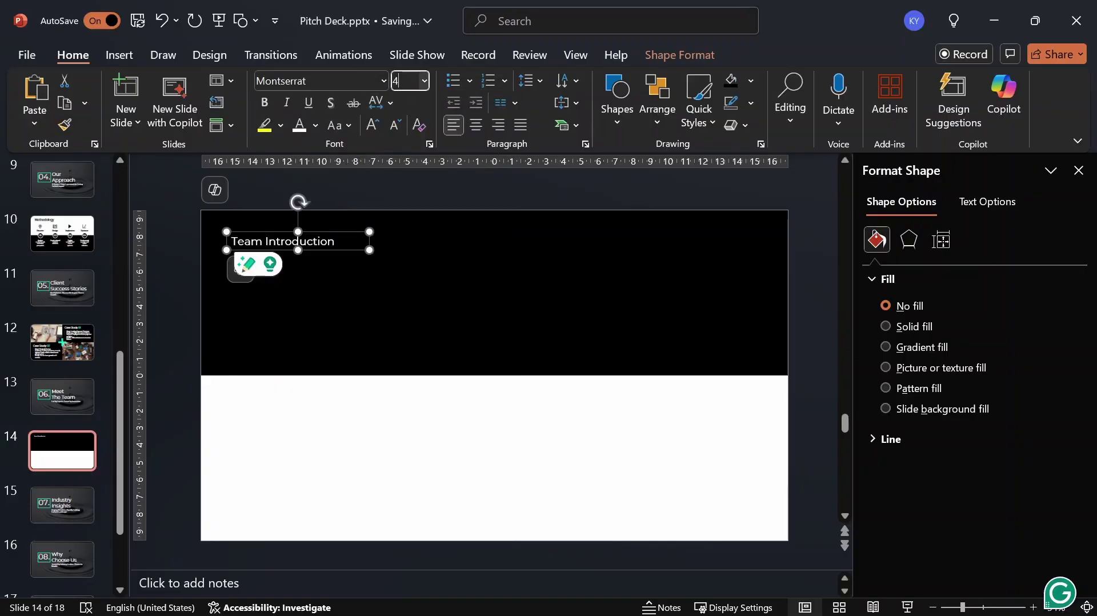
pyautogui.press('Return')
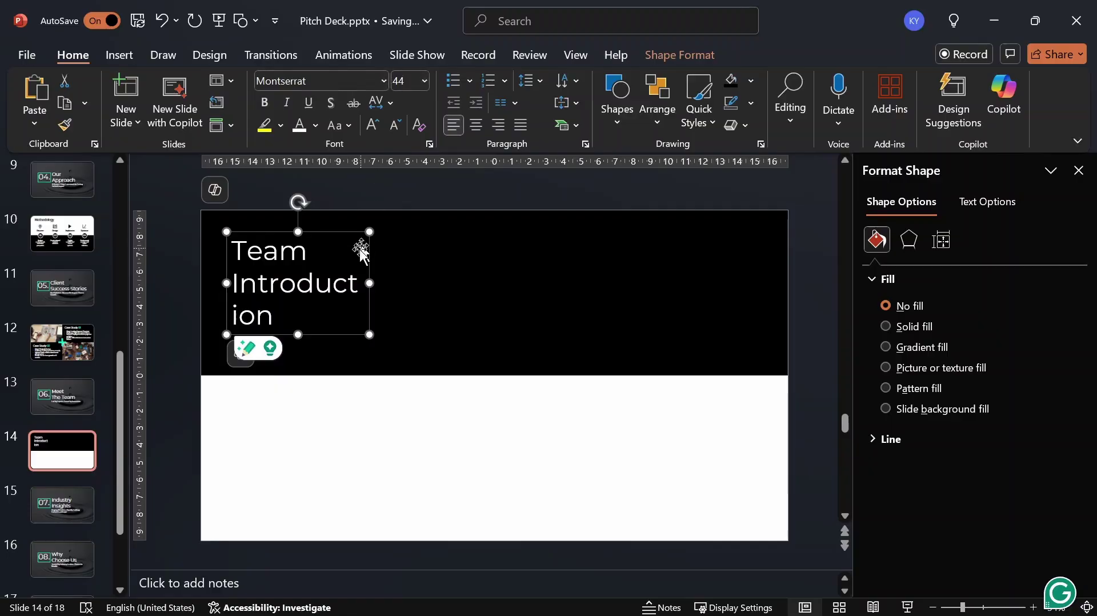
# Widen the Team Introduction text box to about 15.5 cm so it fits one line, and nudge it slightly up and left.
pyautogui.moveTo(370, 283); pyautogui.dragTo(493, 279)
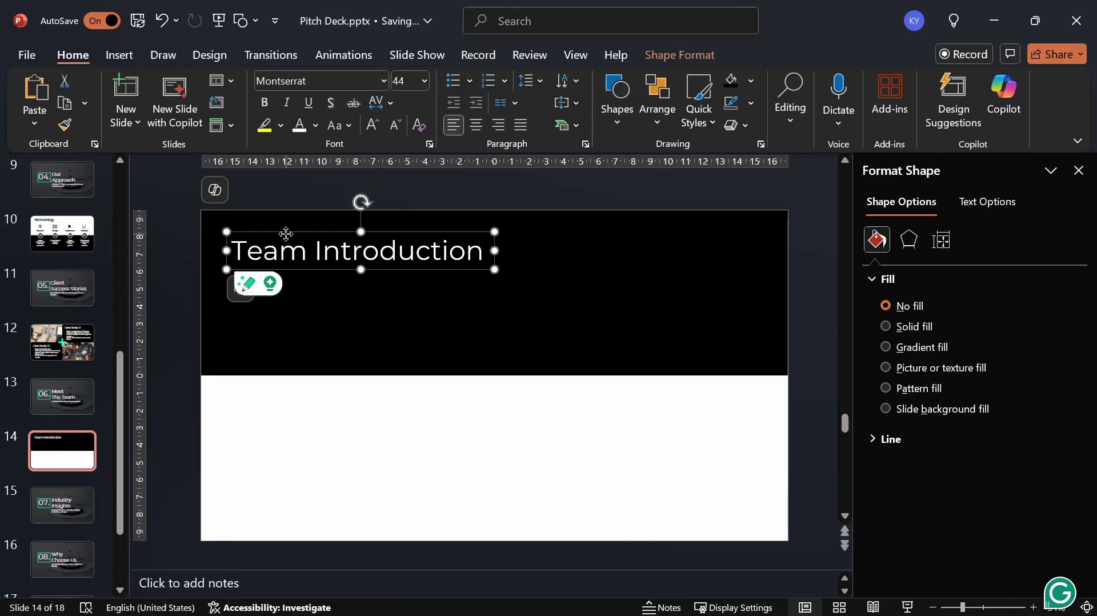
pyautogui.moveTo(285, 234); pyautogui.dragTo(277, 228)
pyautogui.click(338, 343)
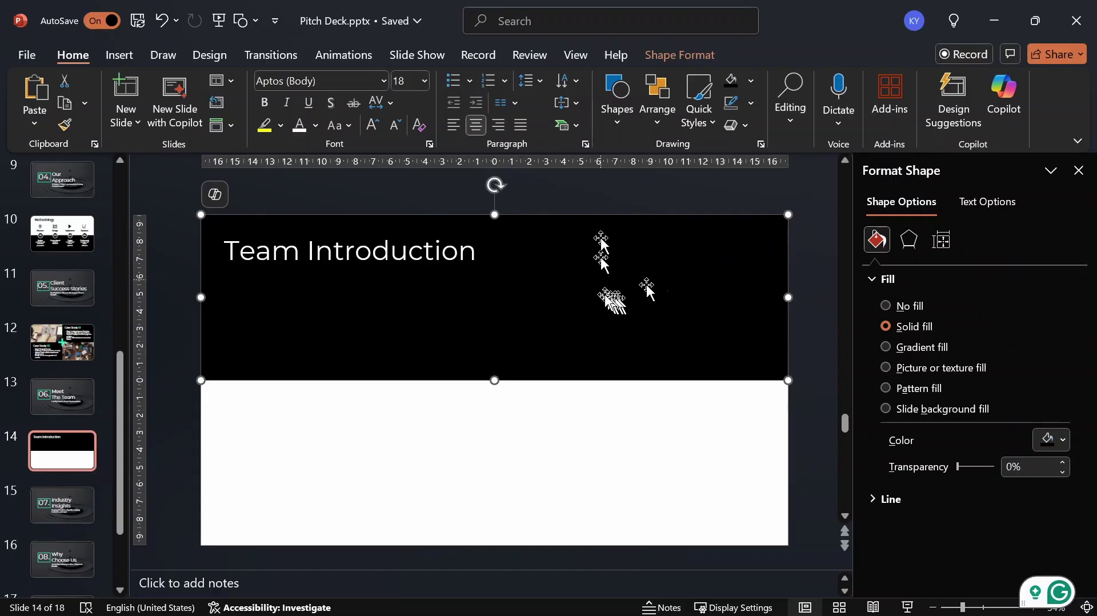
# Insert a 2.54 cm cross shape and position it in the upper-right corner of the black rectangle.
pyautogui.click(621, 113)
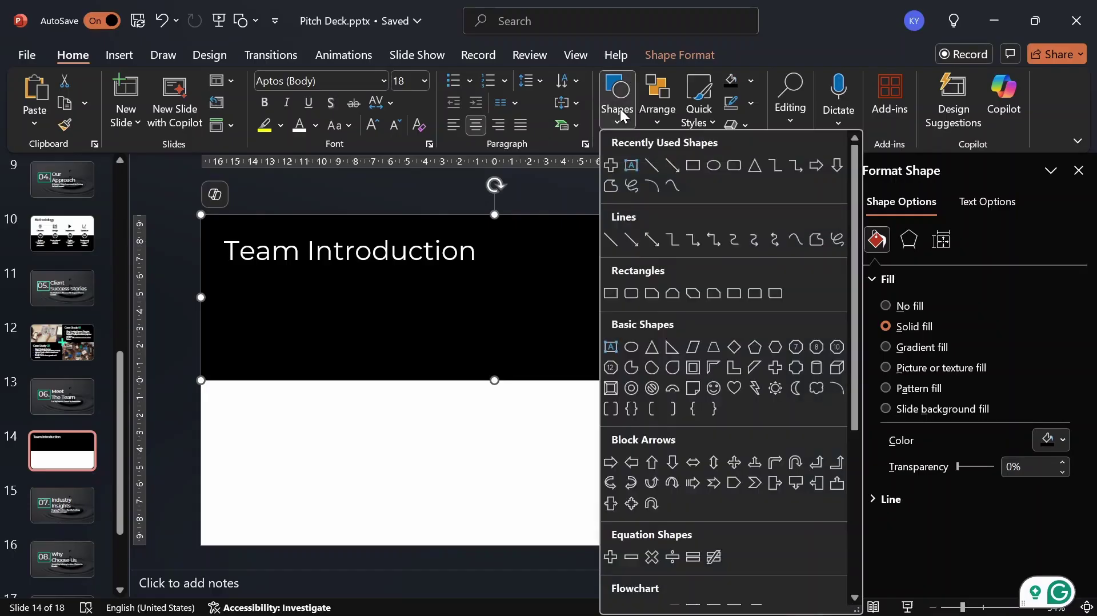
pyautogui.click(612, 165)
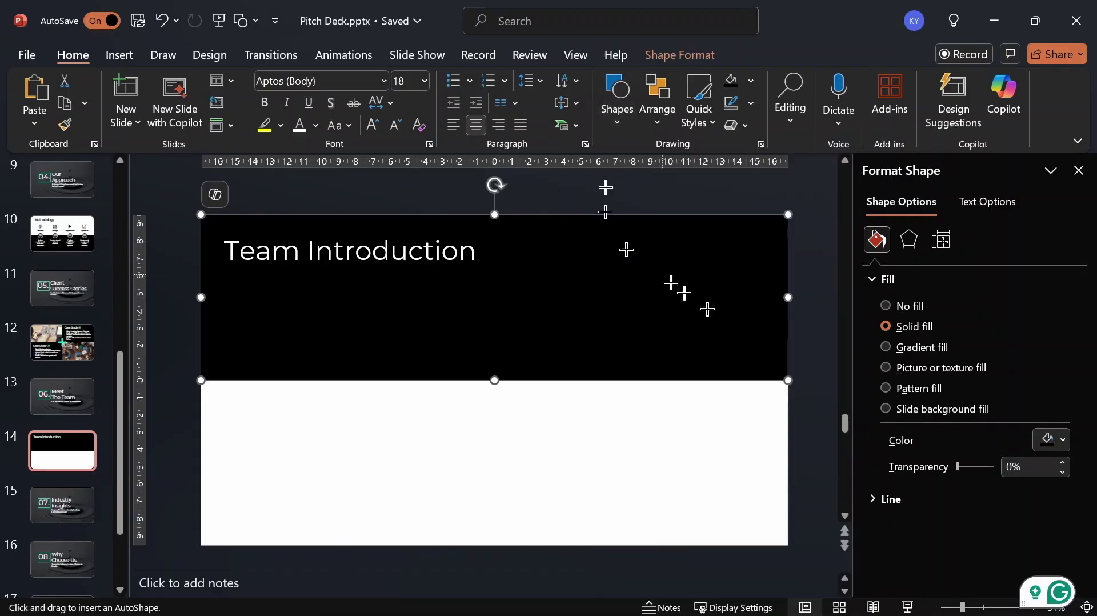
pyautogui.click(753, 243)
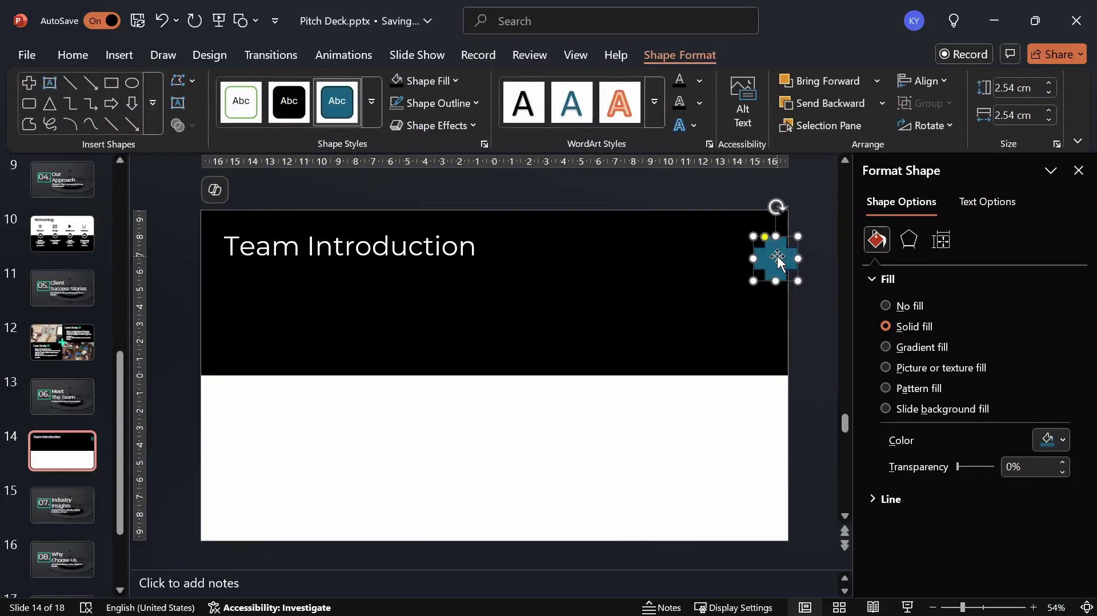
pyautogui.moveTo(779, 258); pyautogui.dragTo(762, 241)
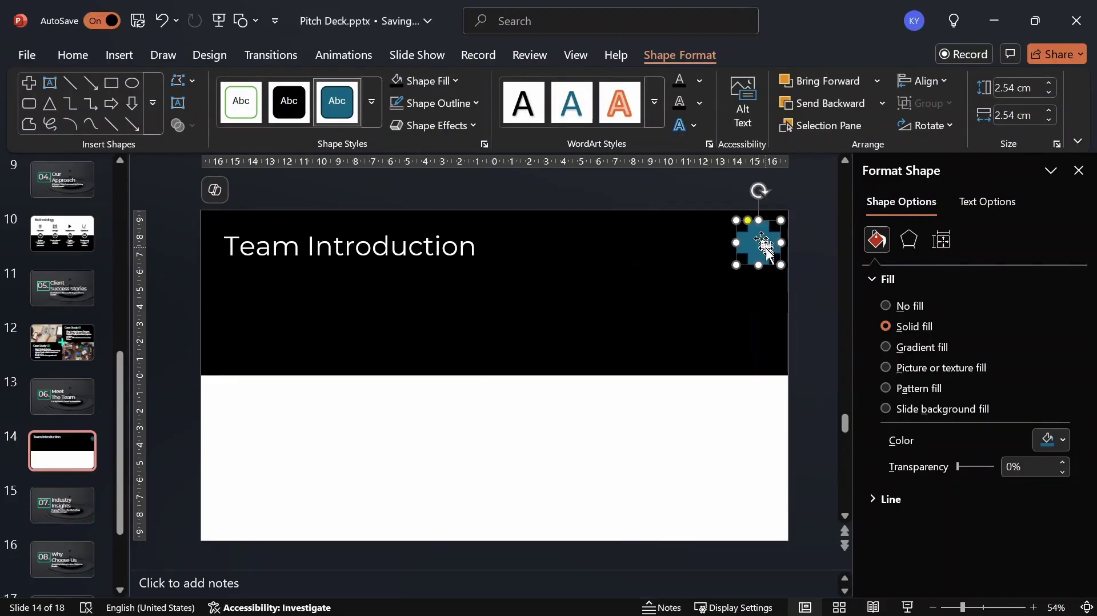
# Reshape the cross in the upper-right corner so its arms become thin lines, and keep it selected.
pyautogui.scroll(1, 757, 225)
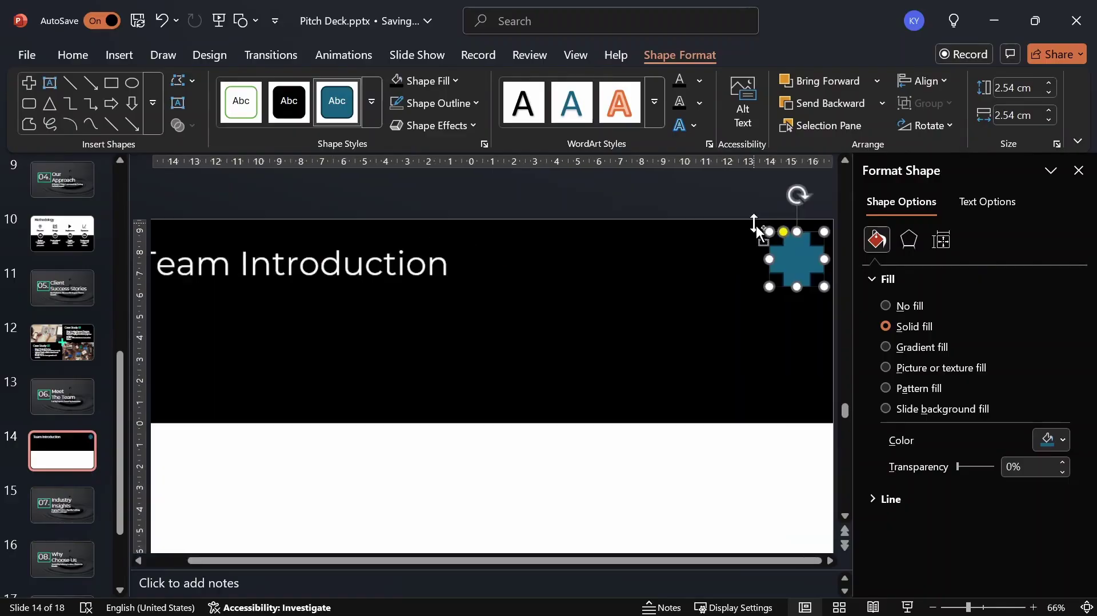
pyautogui.scroll(1, 833, 241)
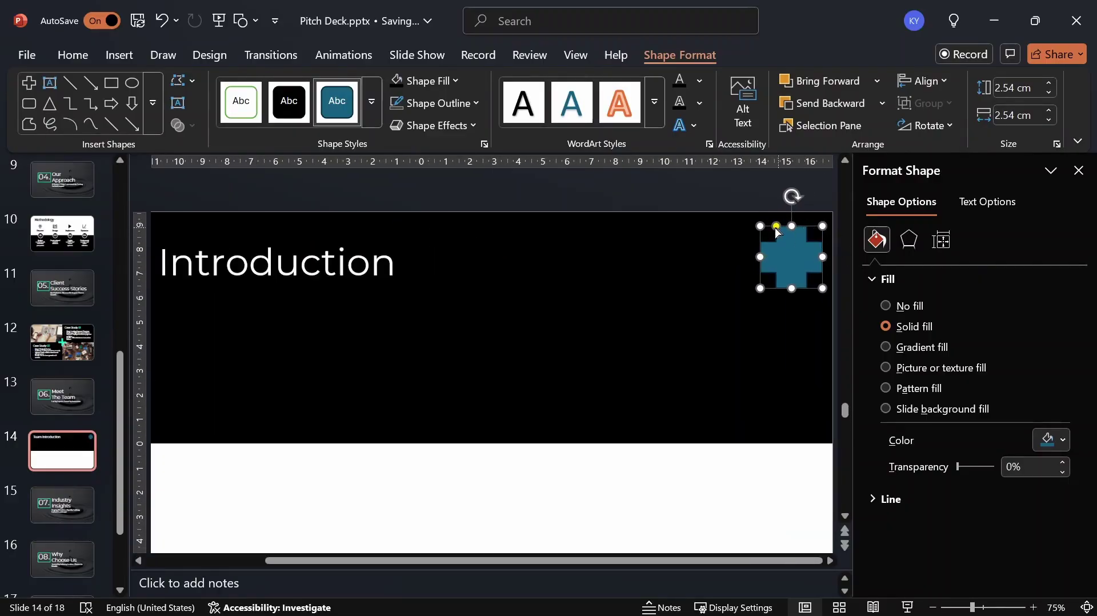
pyautogui.moveTo(775, 228); pyautogui.dragTo(787, 227)
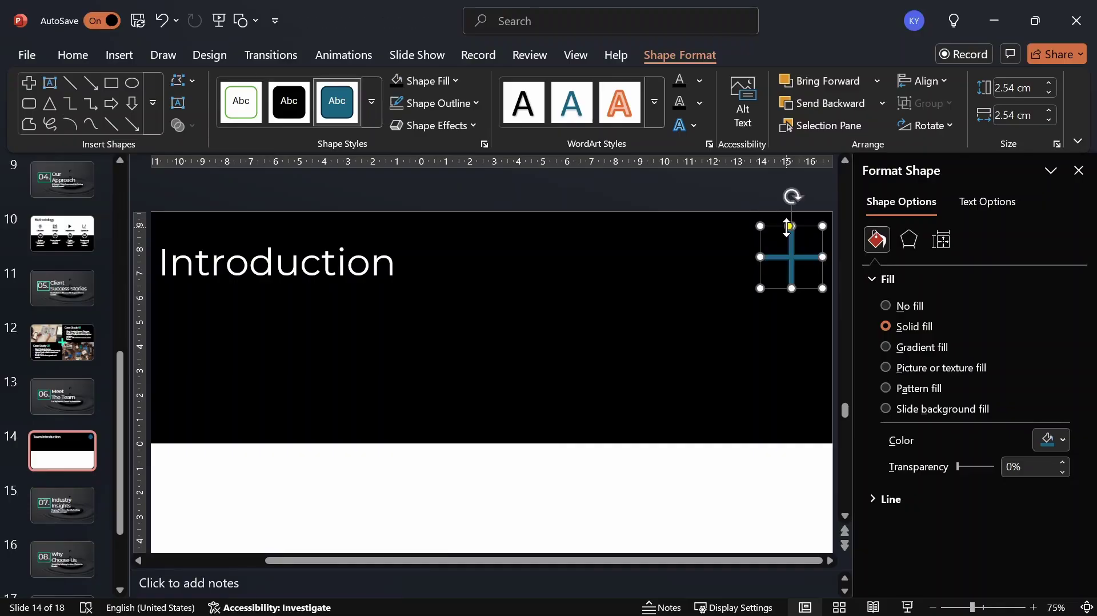
pyautogui.click(693, 304)
pyautogui.click(786, 256)
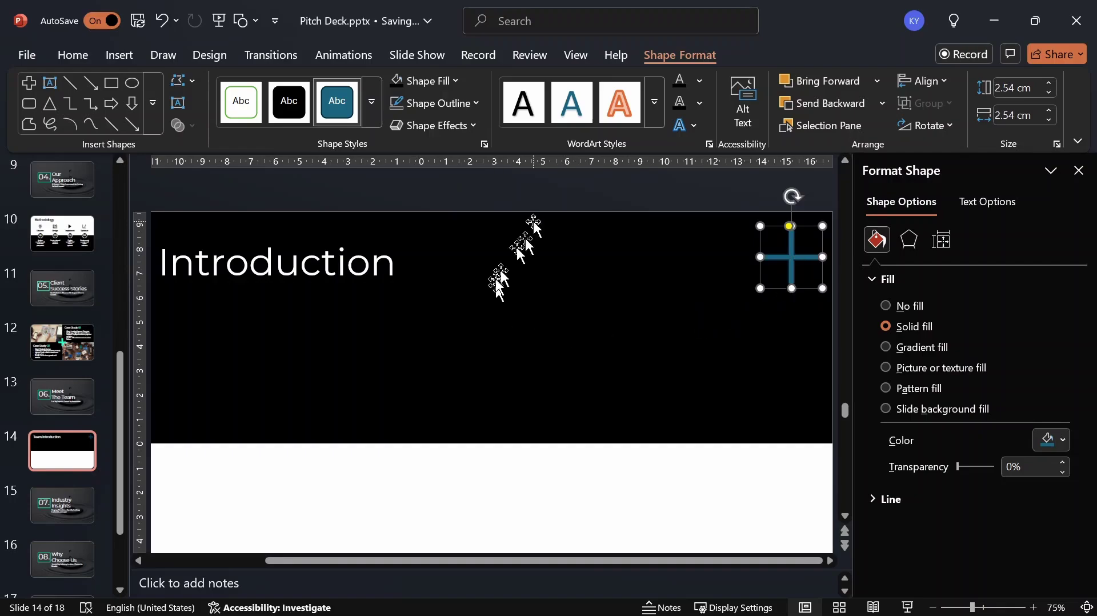
# Give the cross a turquoise fill with no outline and nudge it slightly closer to the slide's upper-right corner.
pyautogui.click(420, 104)
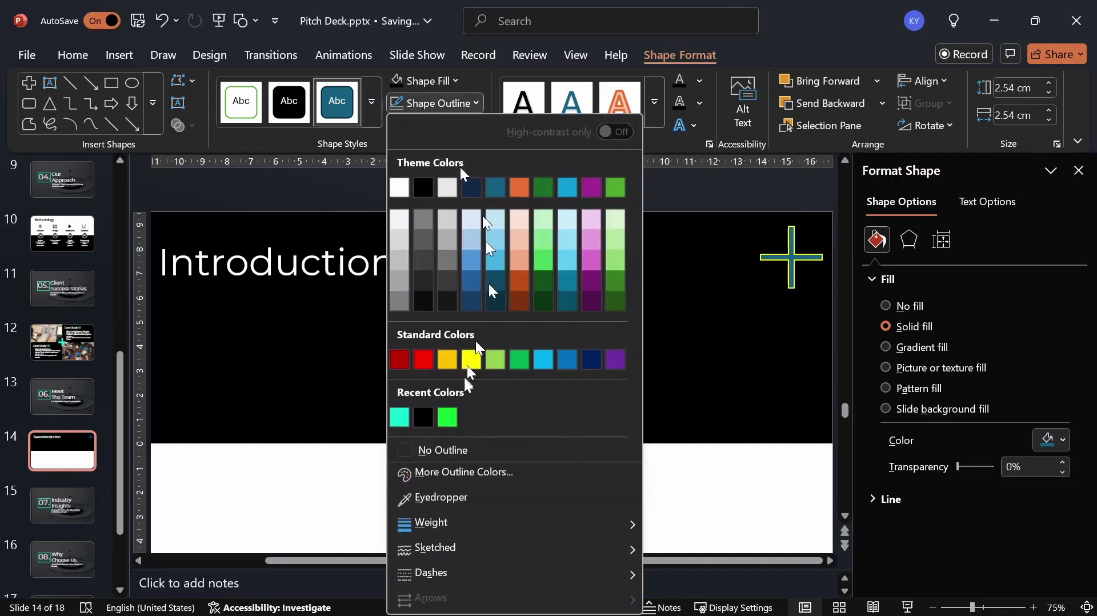
pyautogui.click(450, 451)
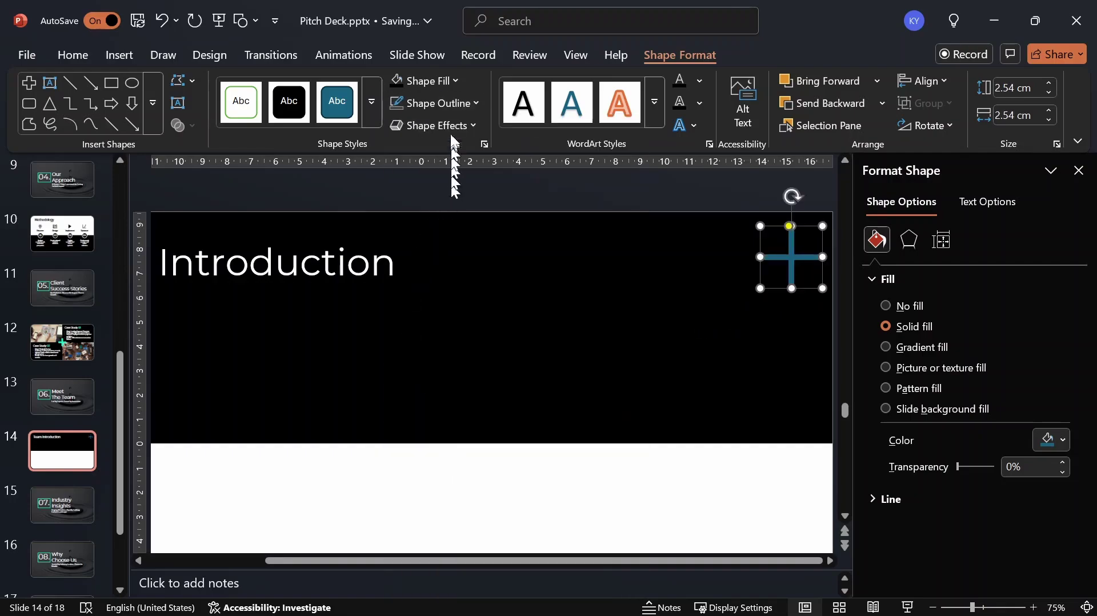
pyautogui.click(437, 80)
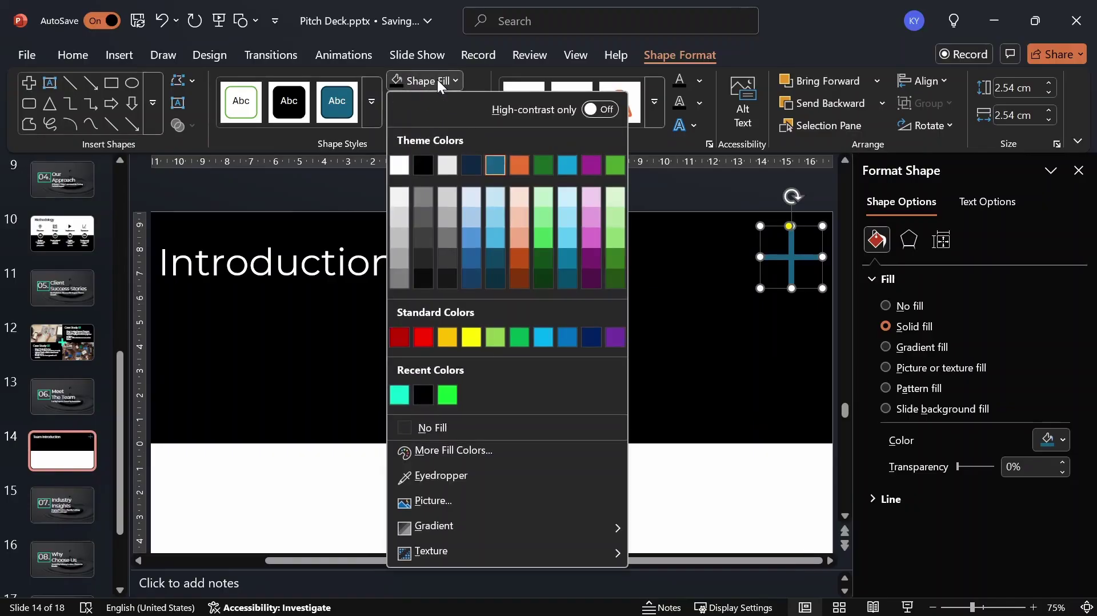
pyautogui.click(399, 394)
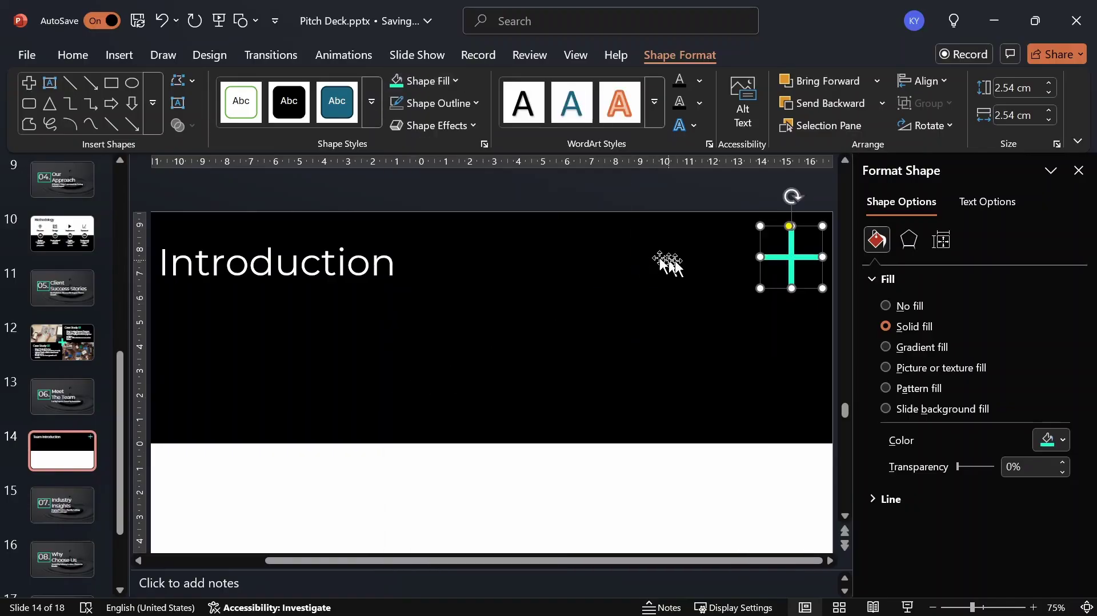
pyautogui.moveTo(788, 256); pyautogui.dragTo(793, 249)
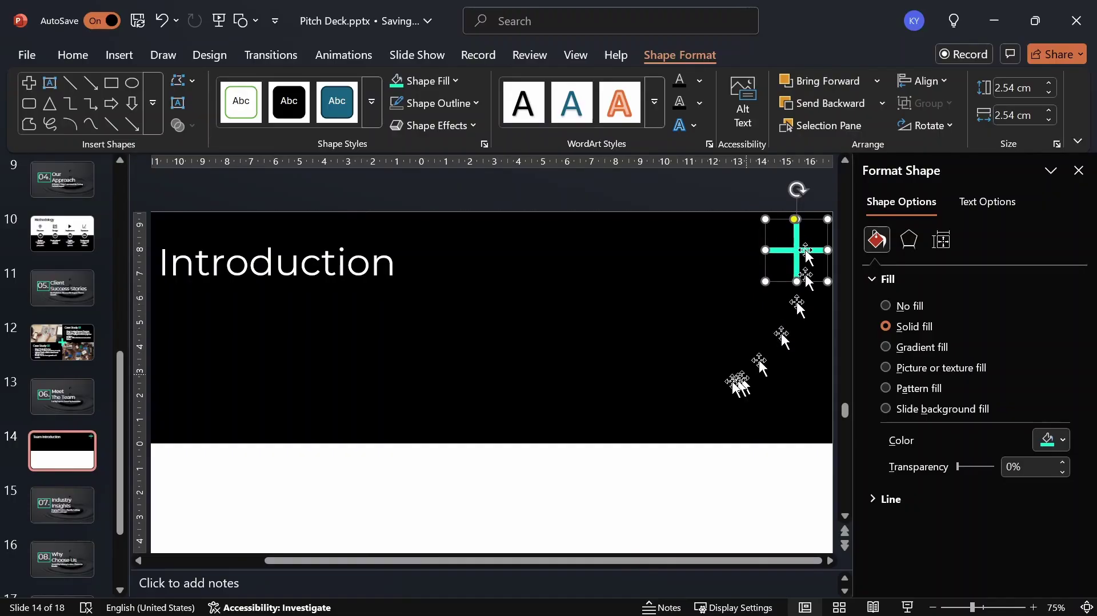
pyautogui.scroll(-3, 650, 385)
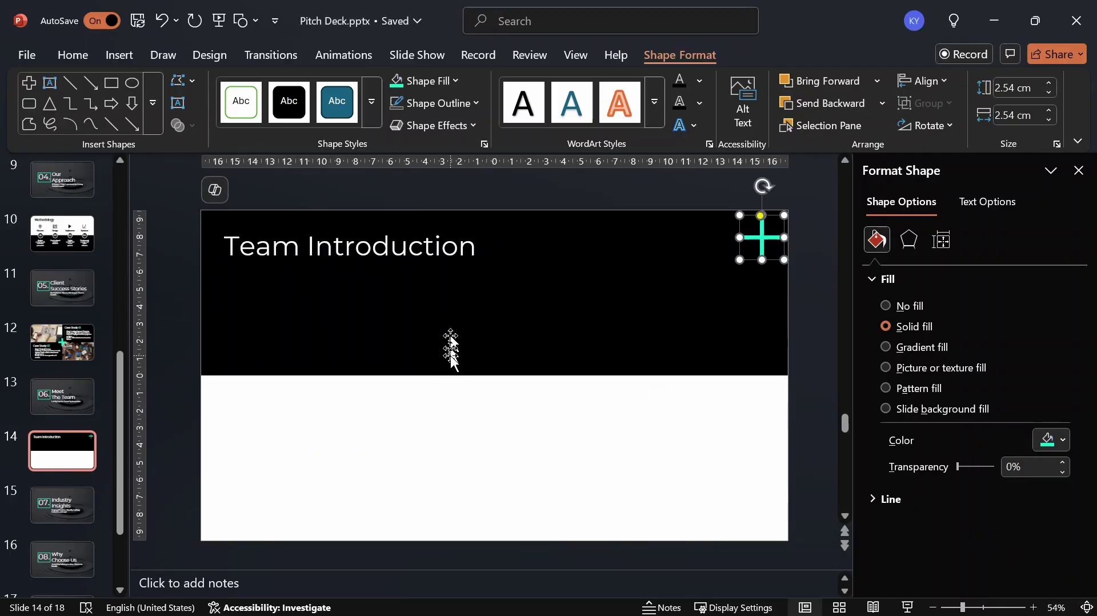
pyautogui.click(607, 281)
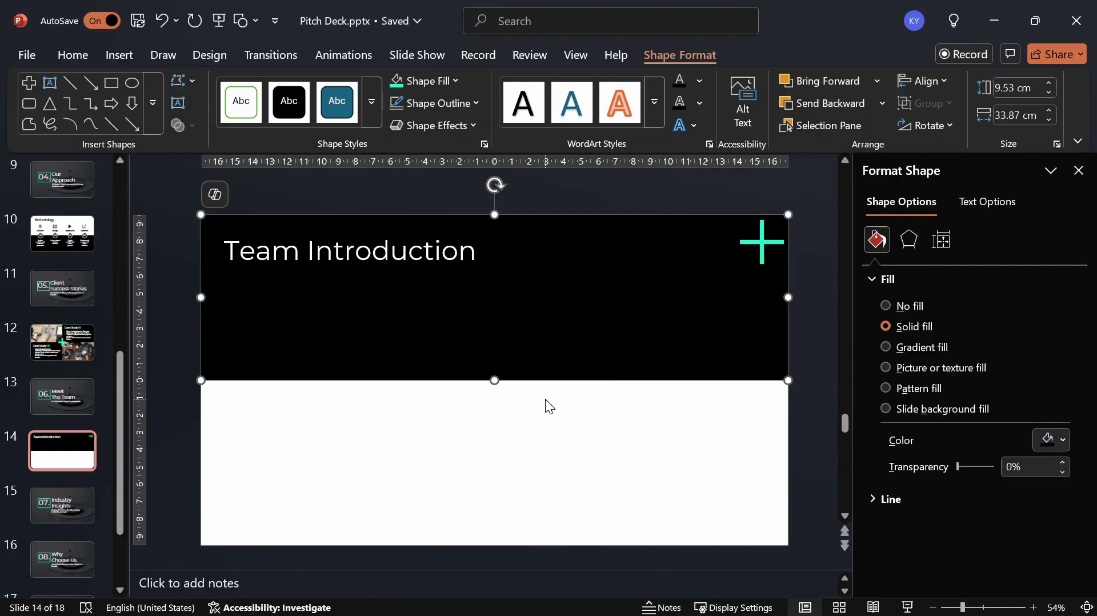
pyautogui.scroll(-1, 400, 472)
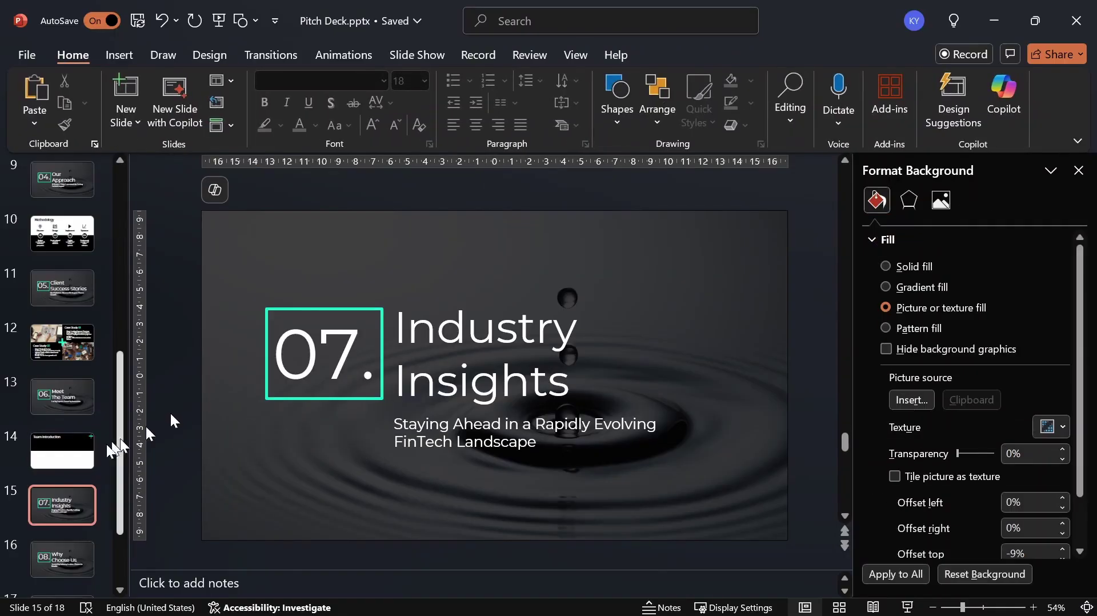
pyautogui.click(86, 451)
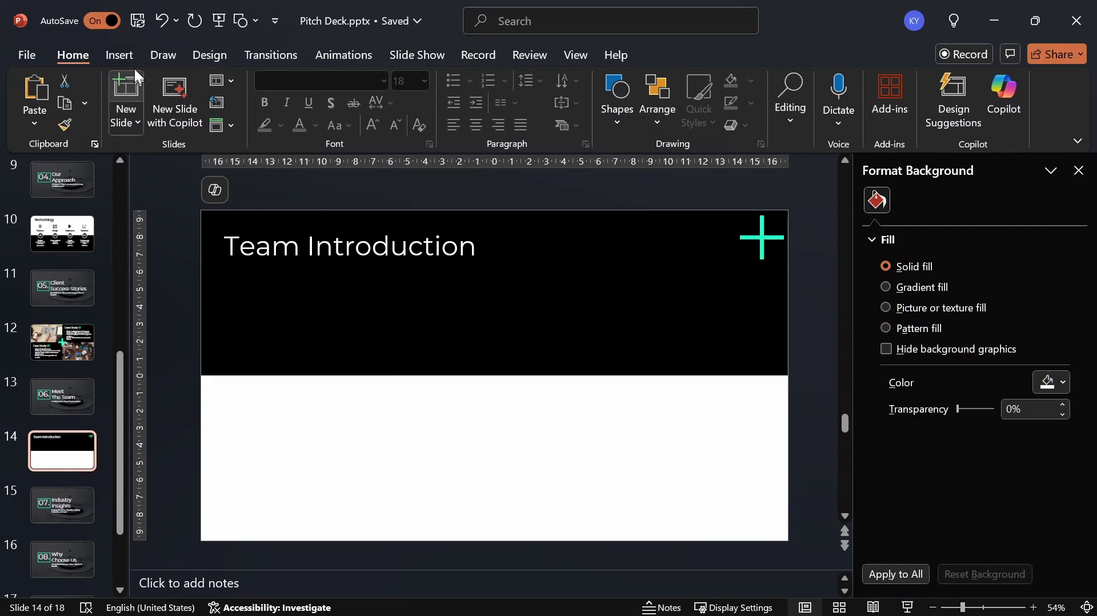
# Open the stock images library for inserting pictures on the Team Introduction slide and search it for "team".
pyautogui.click(114, 52)
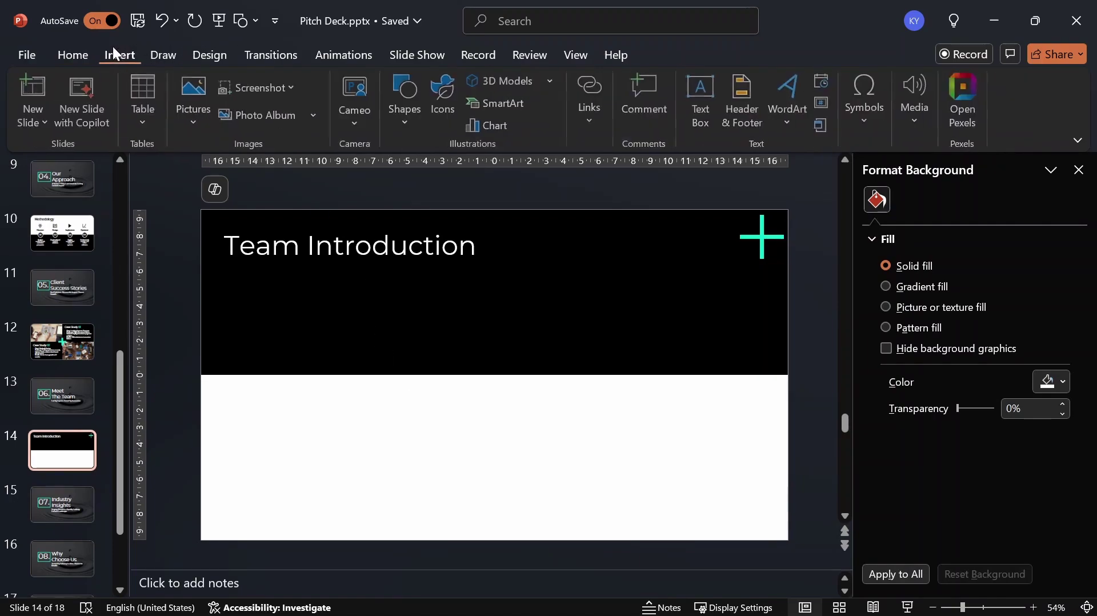
pyautogui.click(207, 120)
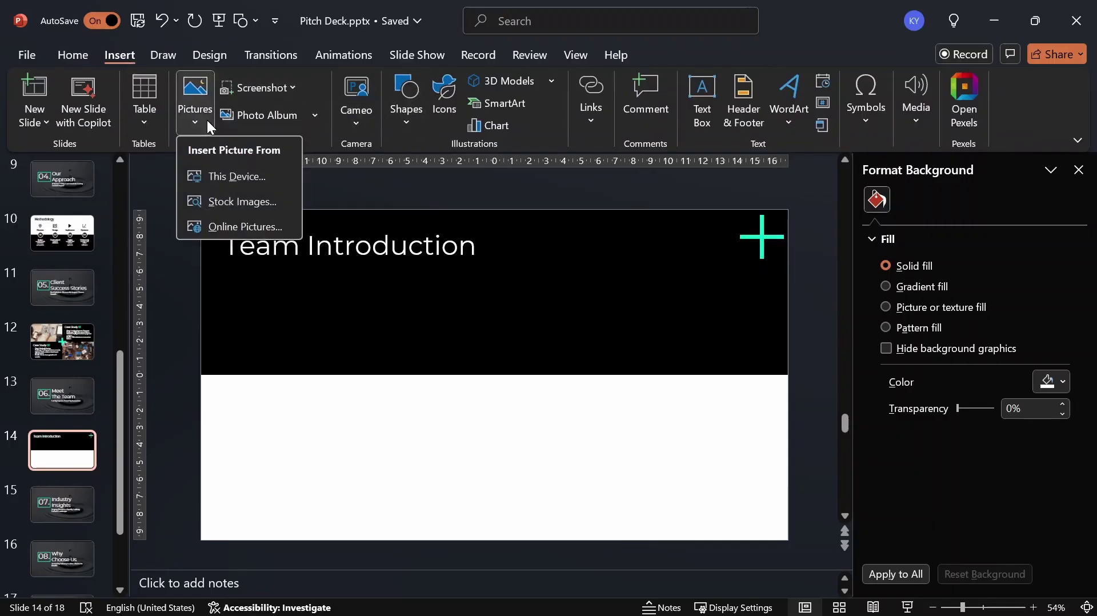
pyautogui.click(256, 200)
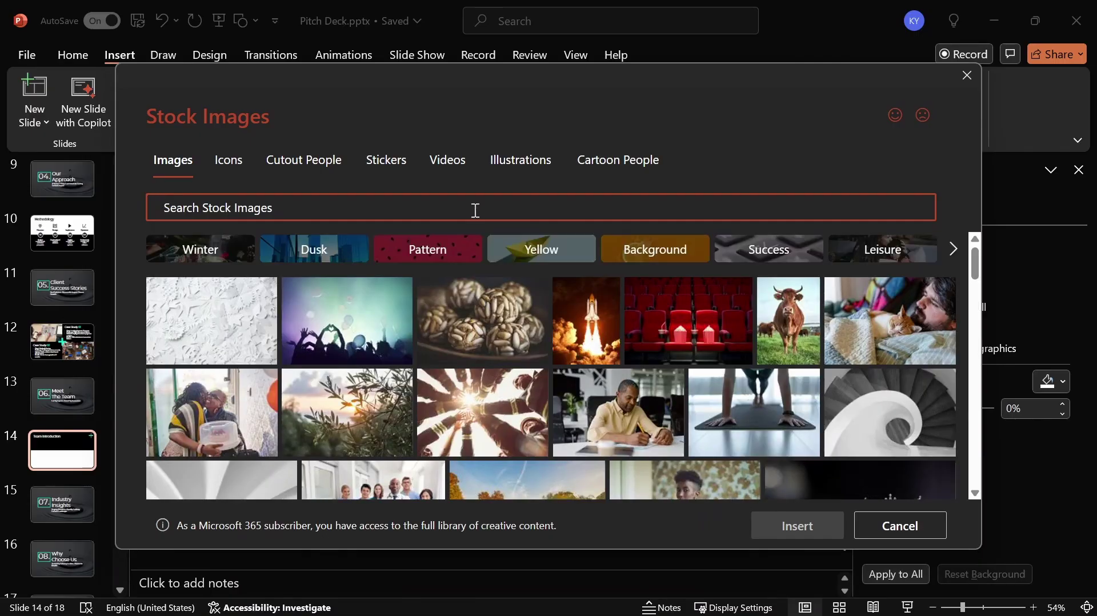
pyautogui.write('teqa')
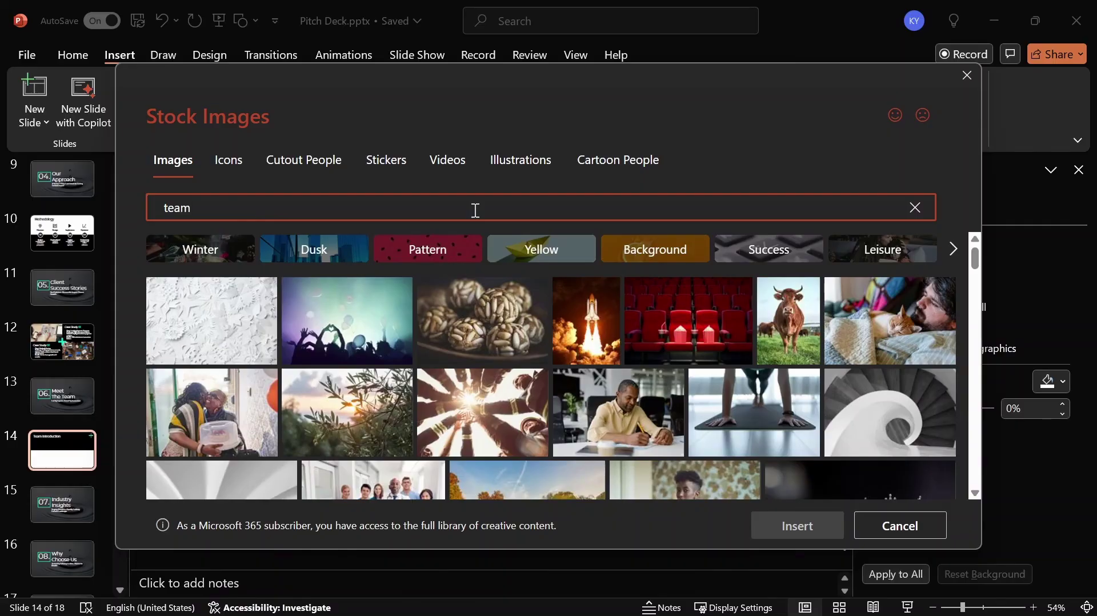
pyautogui.press('Return')
# Select the stock photo of the smiling curly-haired woman standing beside office windows from the team results.
pyautogui.scroll(-5, 607, 368)
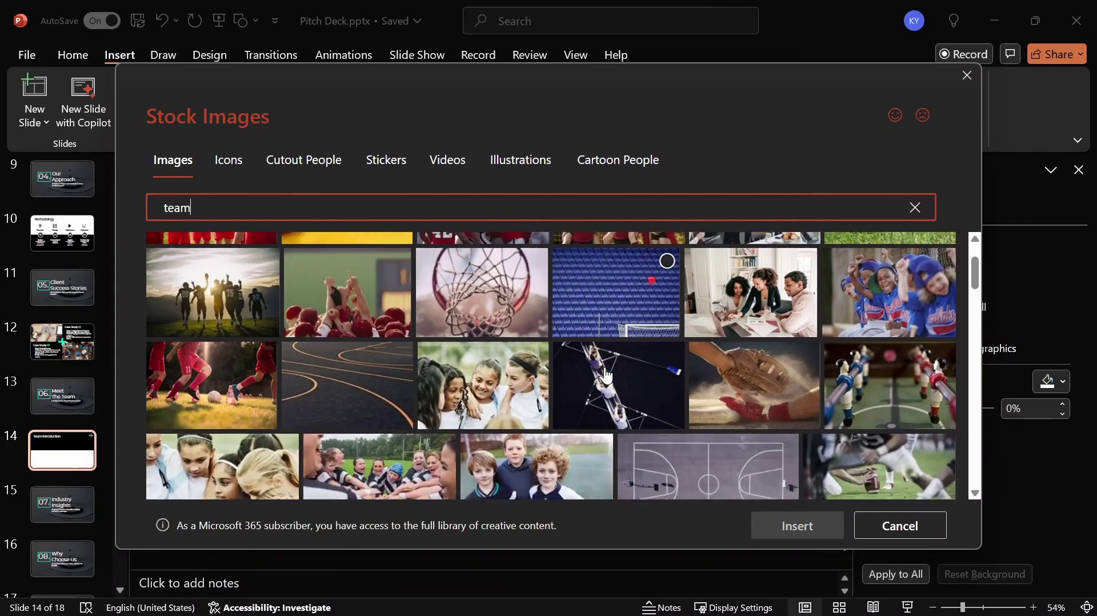
pyautogui.scroll(-6, 608, 368)
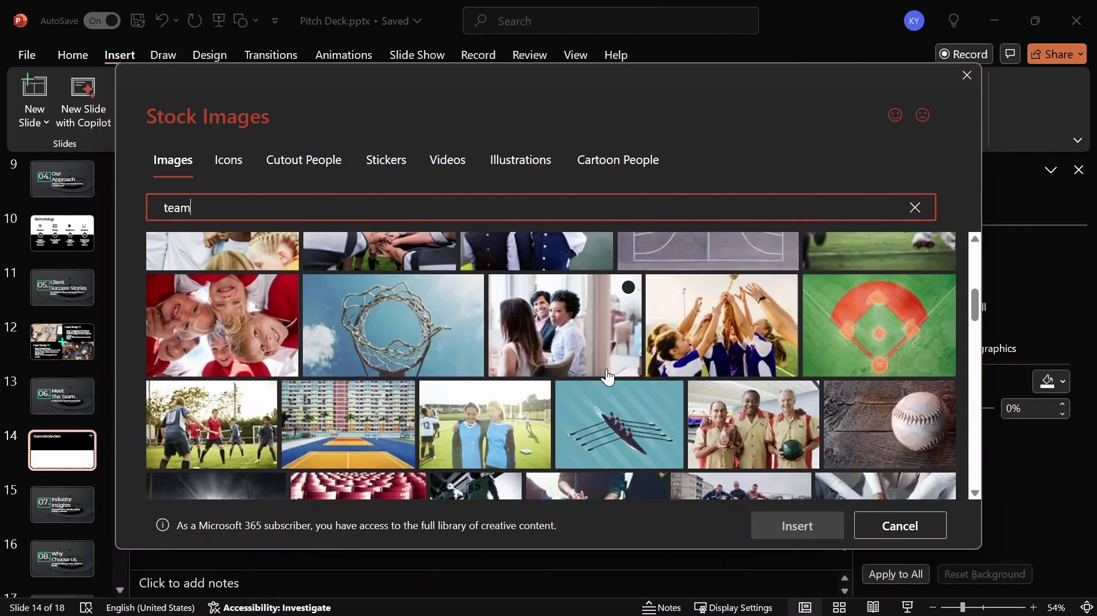
pyautogui.scroll(-4, 608, 377)
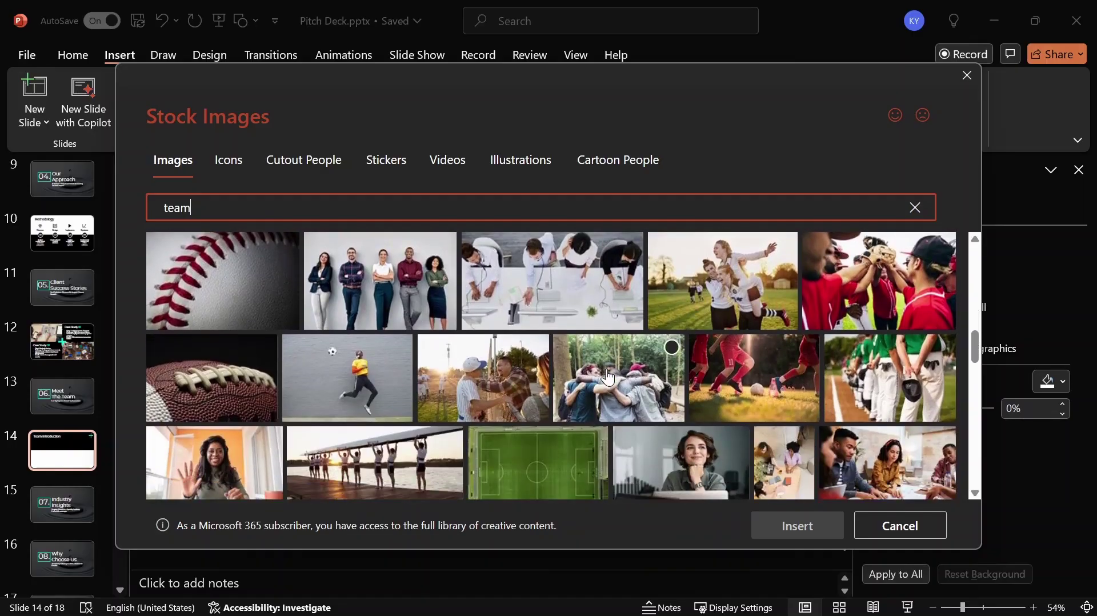
pyautogui.scroll(-3, 608, 376)
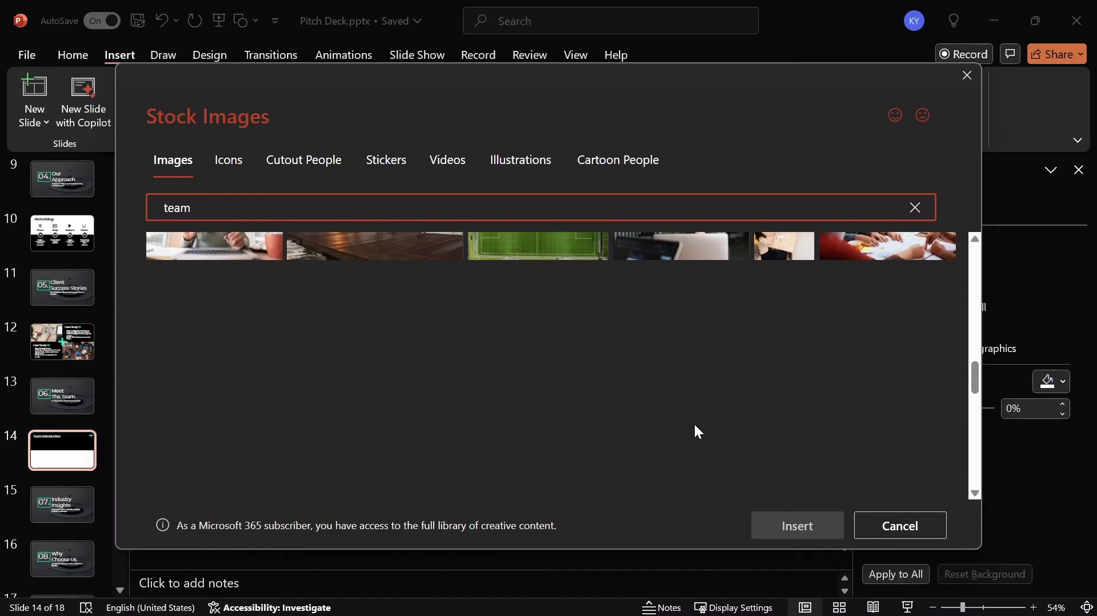
pyautogui.scroll(2, 695, 426)
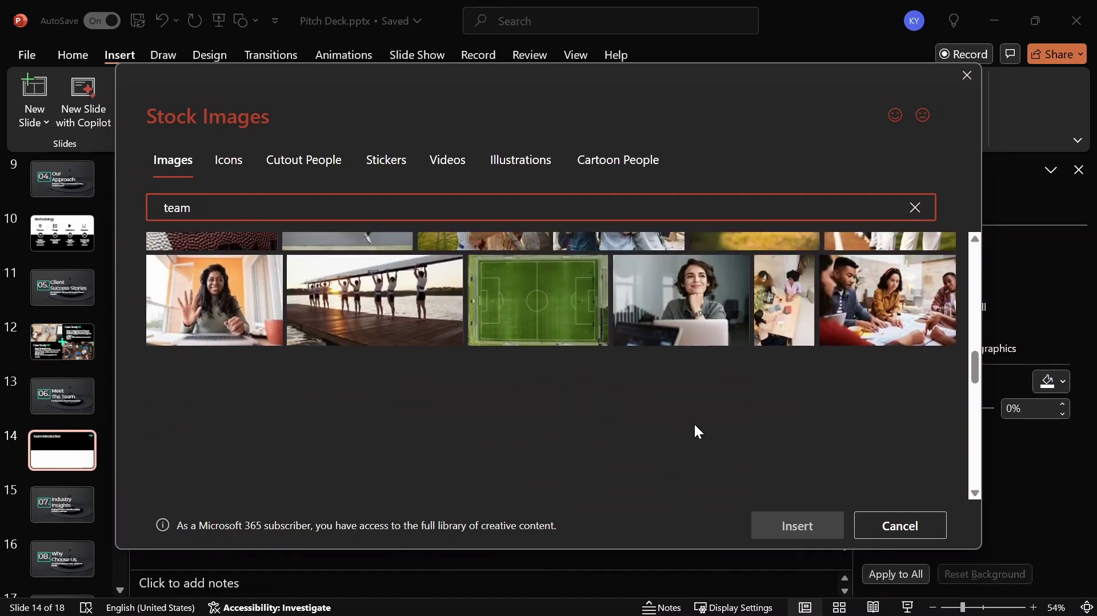
pyautogui.scroll(2, 695, 426)
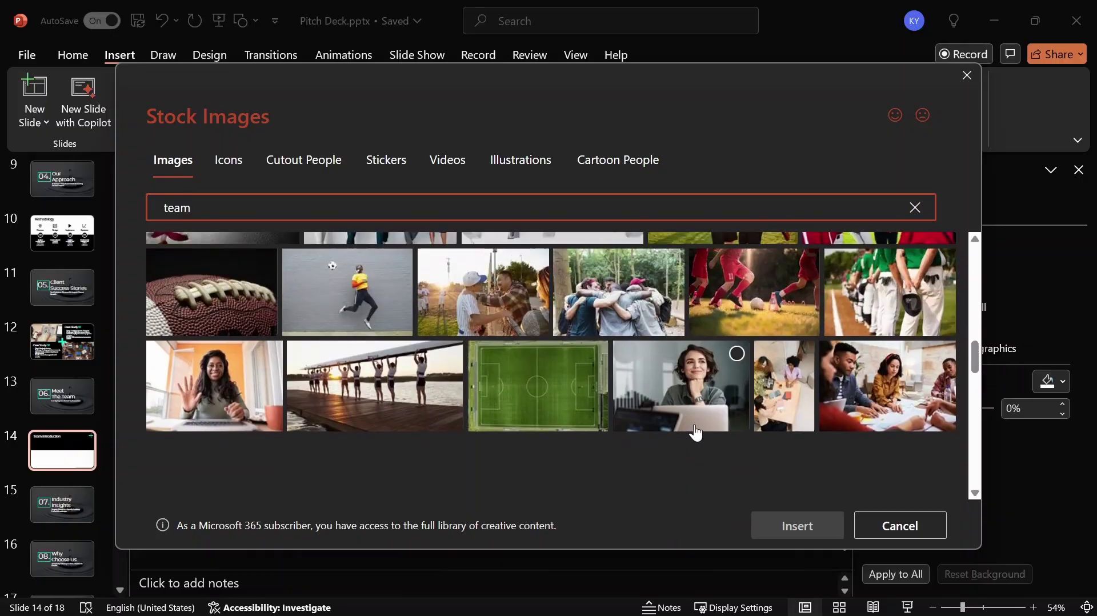
pyautogui.scroll(-2, 695, 432)
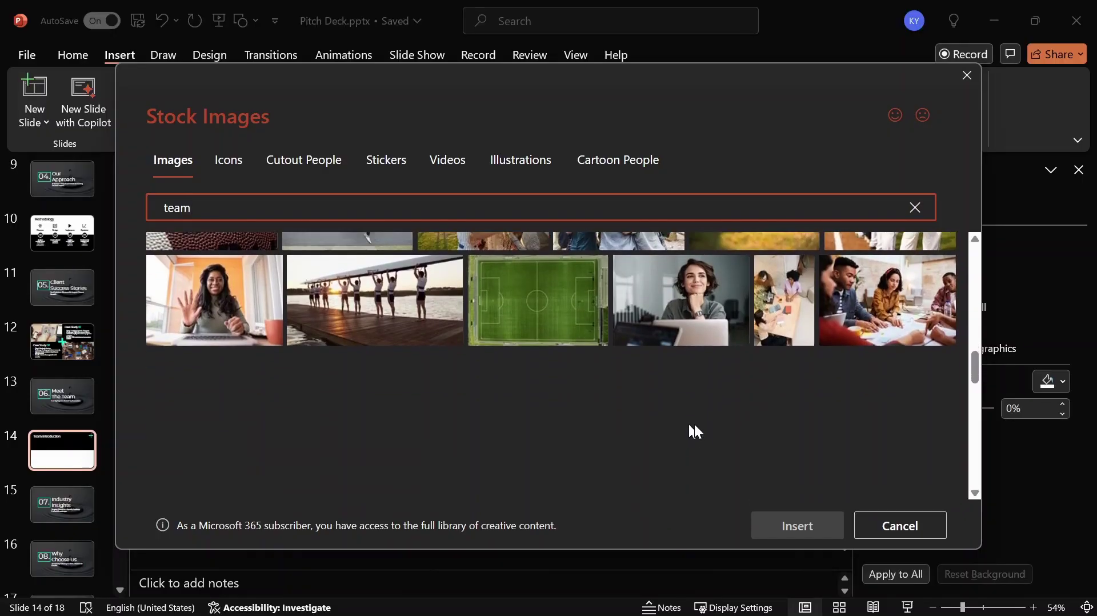
pyautogui.scroll(-3, 698, 432)
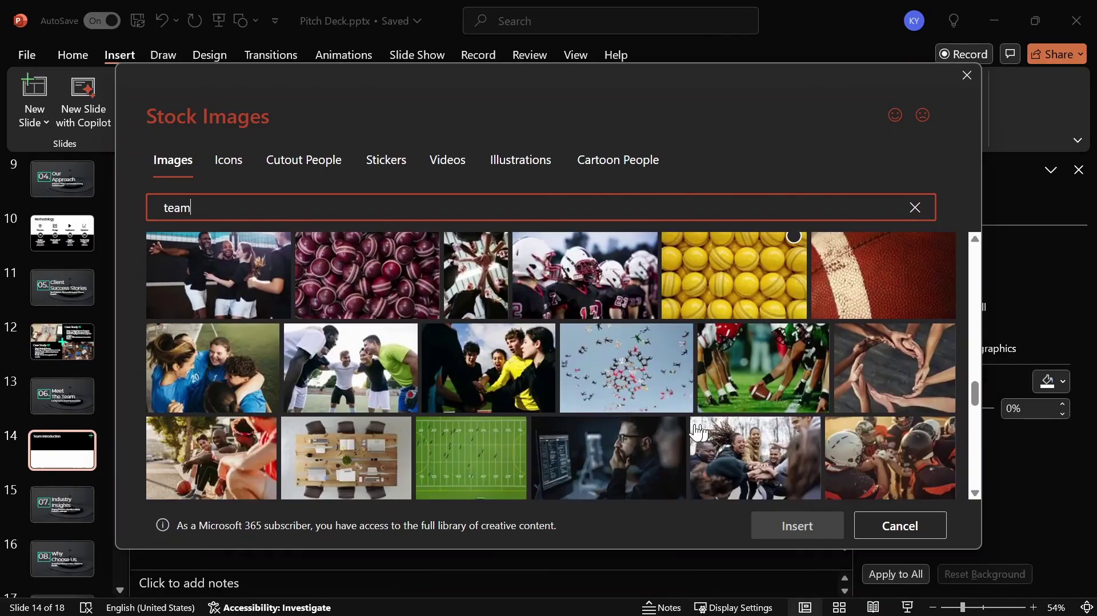
pyautogui.scroll(8, 698, 432)
pyautogui.scroll(2, 697, 432)
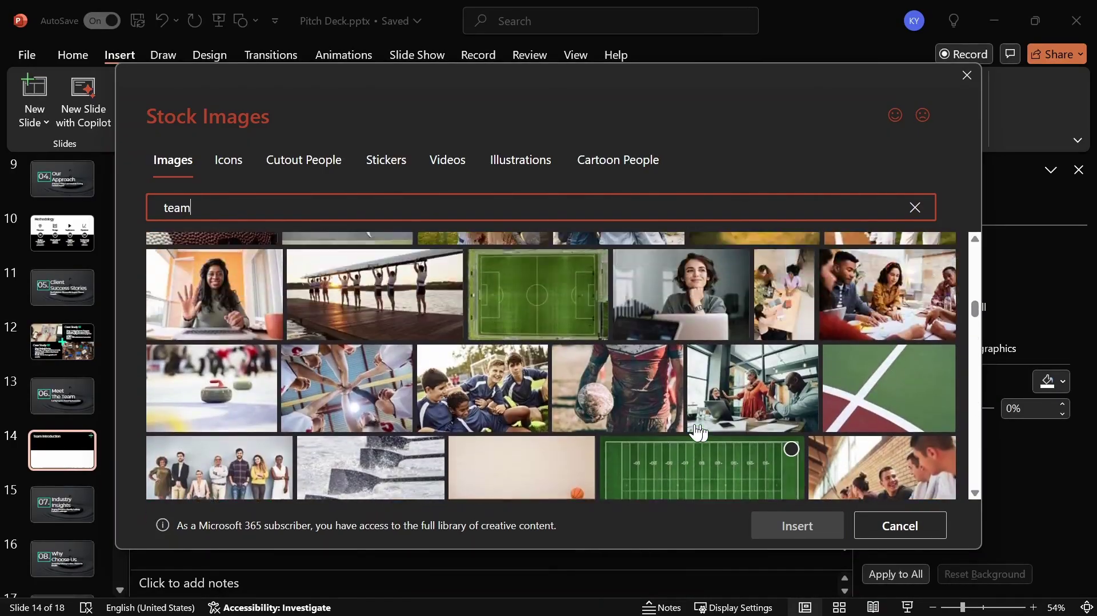
pyautogui.scroll(-5, 623, 440)
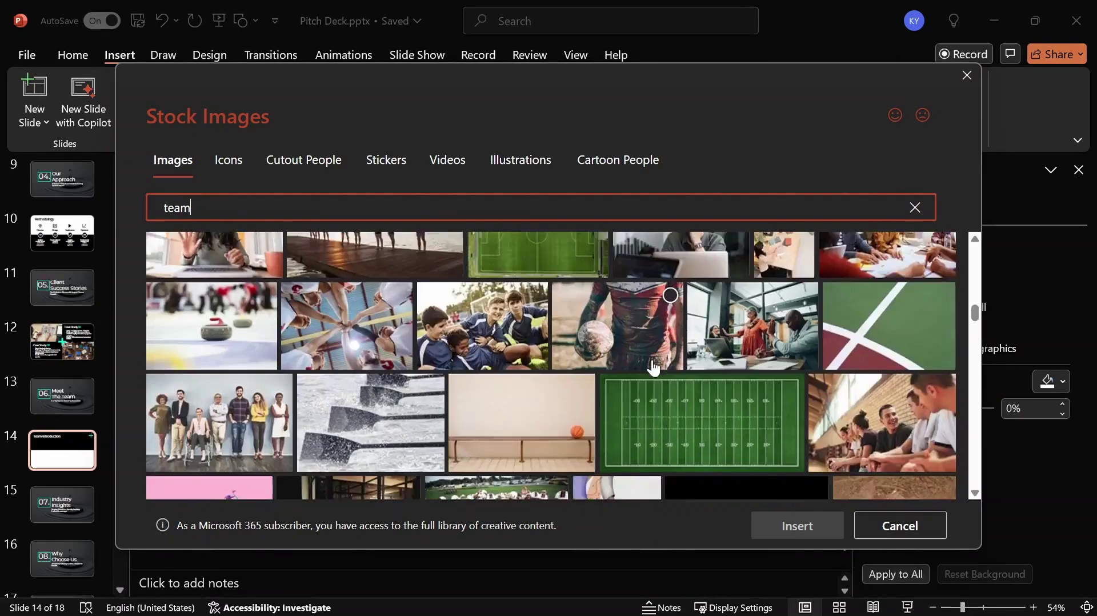
pyautogui.scroll(-10, 654, 369)
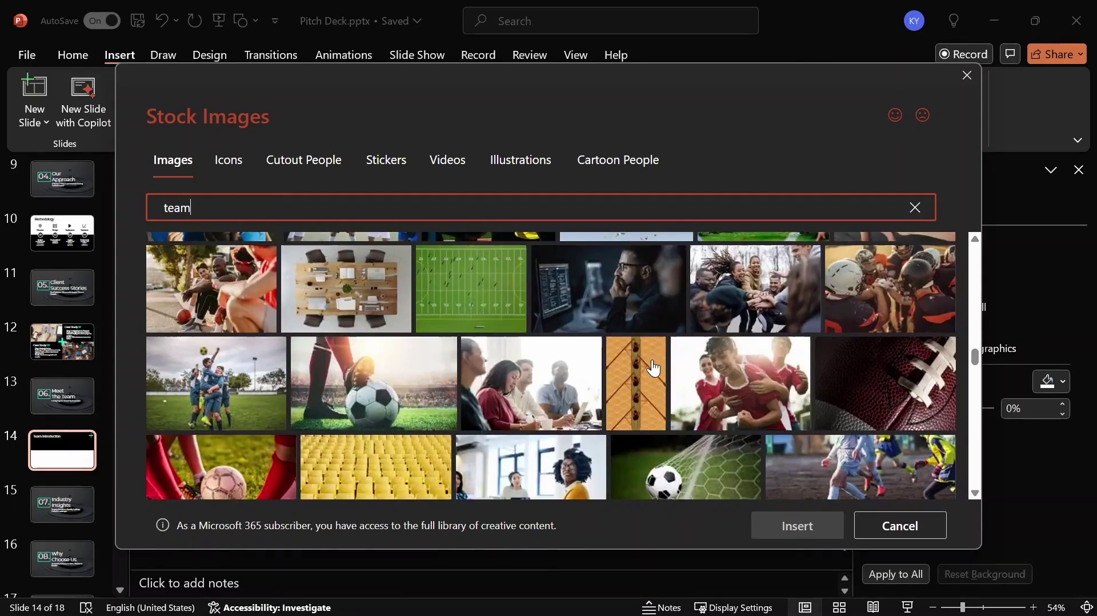
pyautogui.scroll(-8, 653, 369)
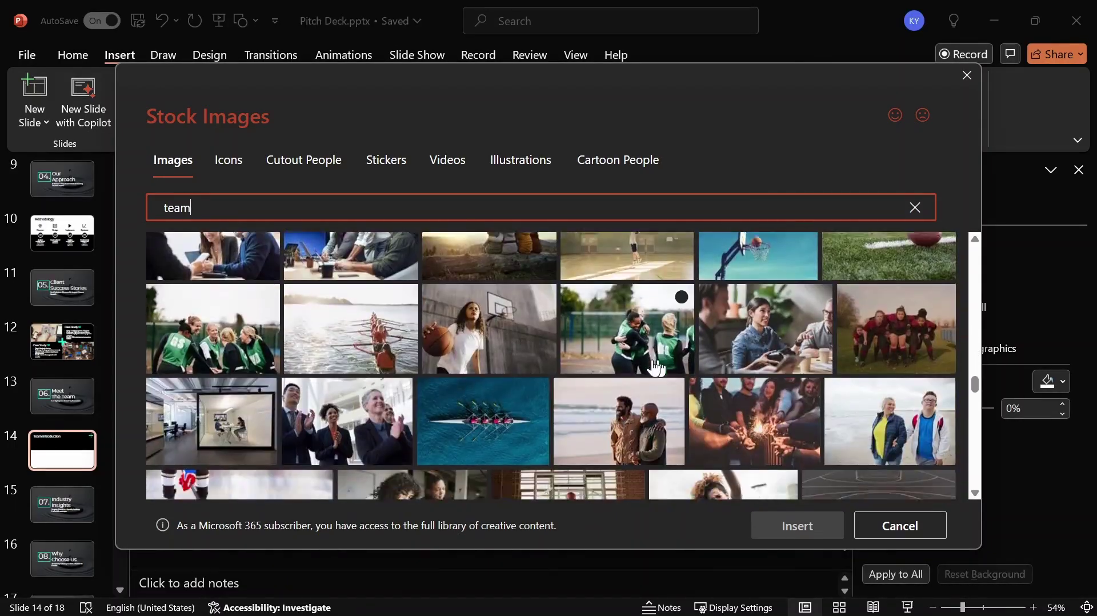
pyautogui.scroll(-10, 657, 368)
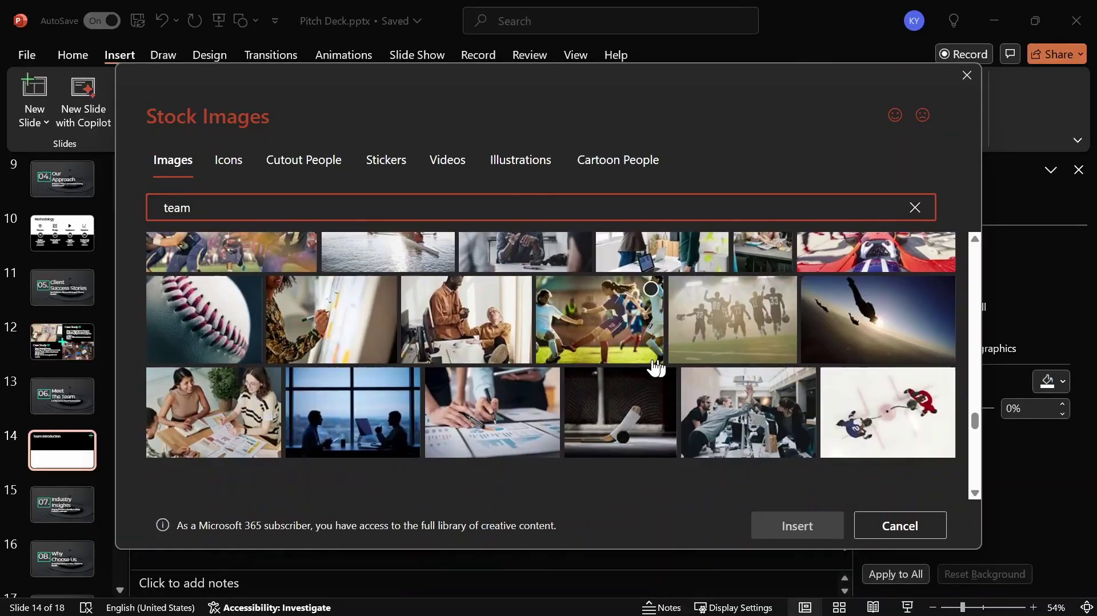
pyautogui.scroll(-10, 656, 369)
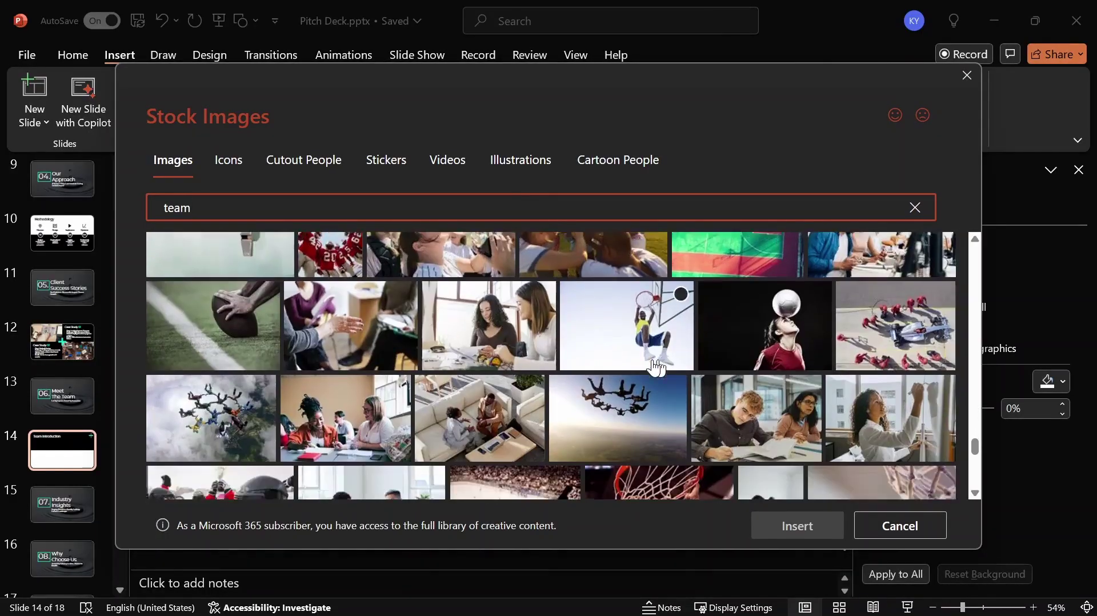
pyautogui.scroll(-2, 656, 369)
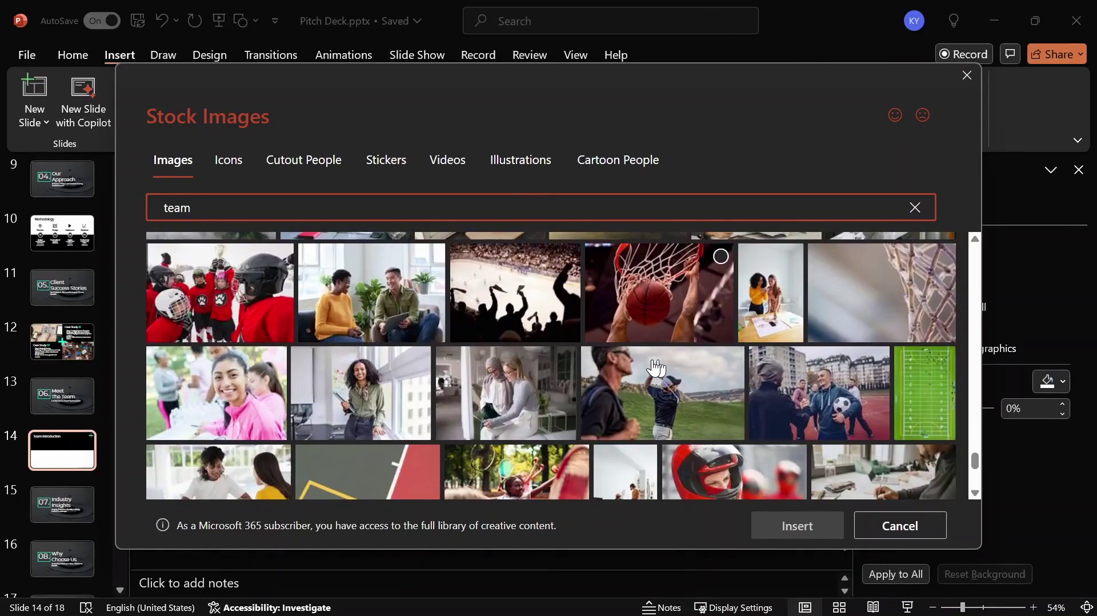
pyautogui.click(419, 360)
# Add the stock photo of five colleagues with crossed arms against a grey wall to the selection and insert both chosen pictures.
pyautogui.scroll(-4, 844, 413)
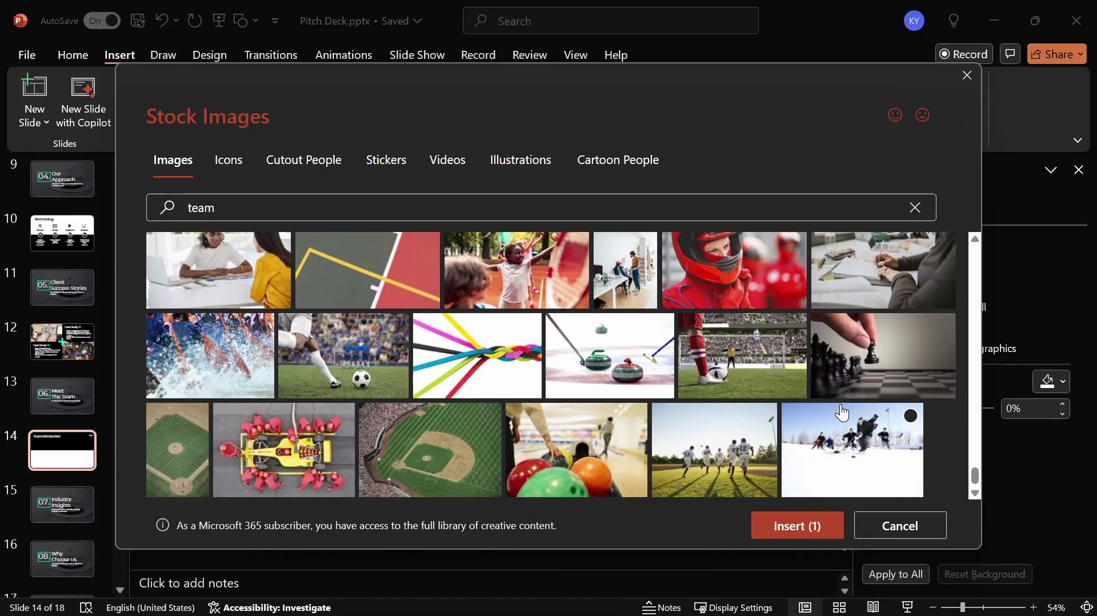
pyautogui.scroll(10, 842, 412)
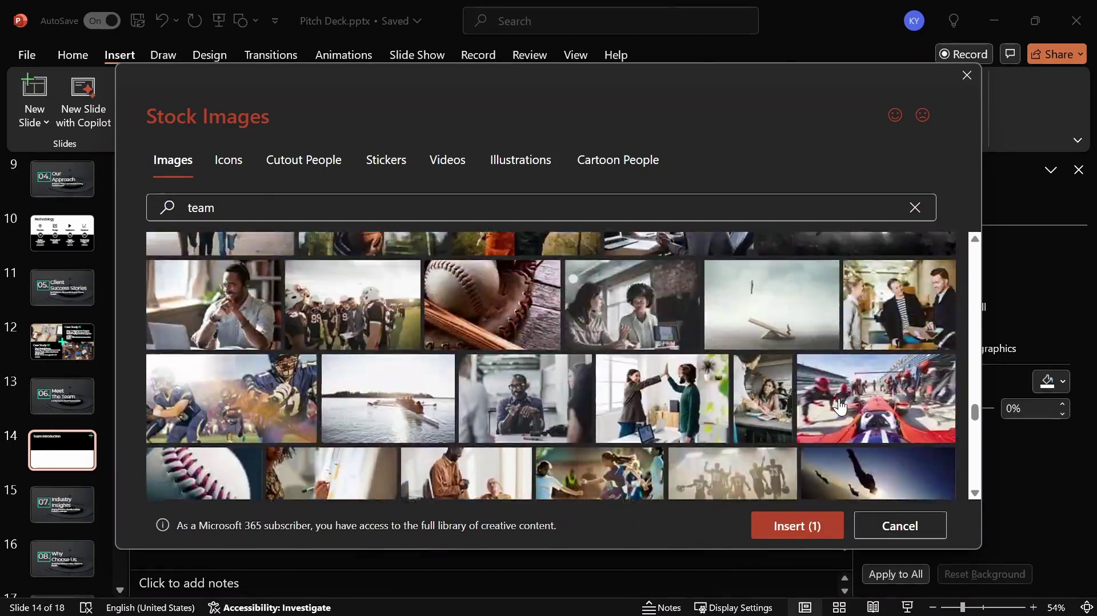
pyautogui.scroll(-4, 641, 468)
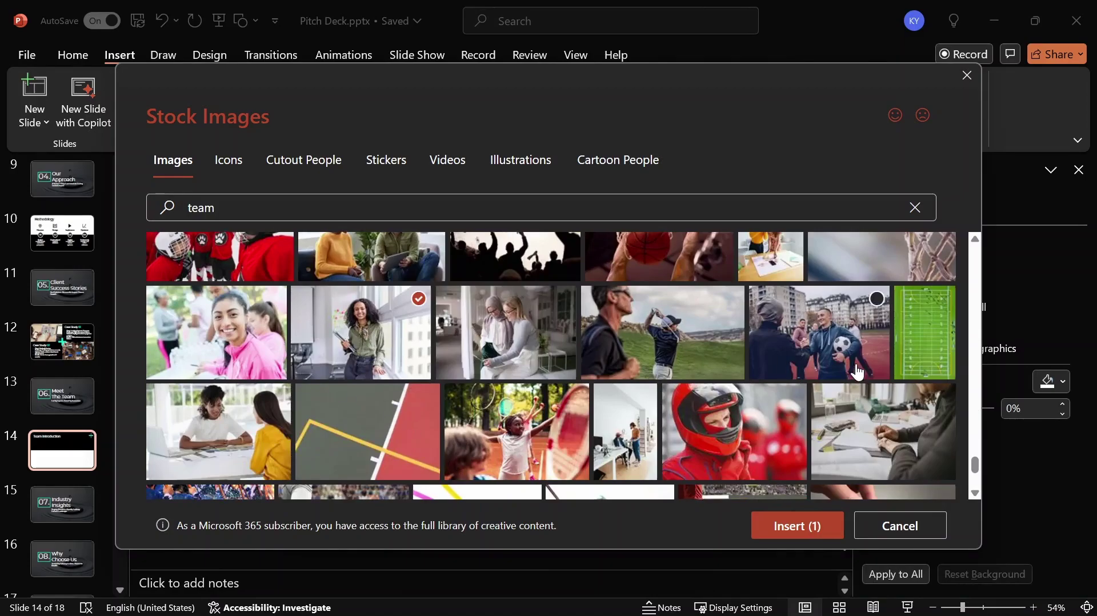
pyautogui.scroll(2, 849, 373)
pyautogui.scroll(10, 849, 373)
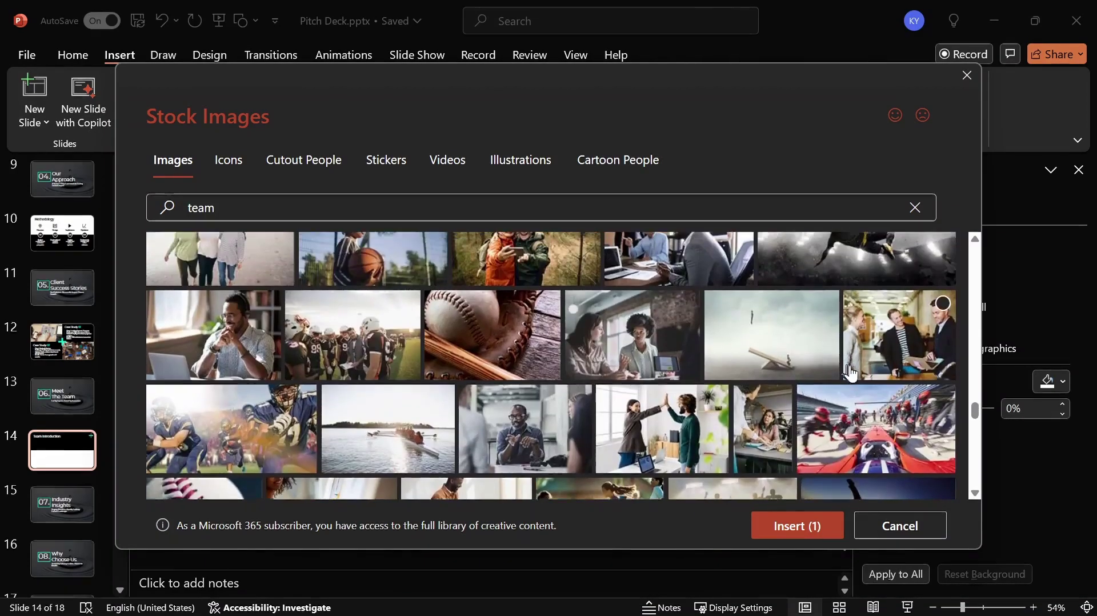
pyautogui.scroll(7, 850, 374)
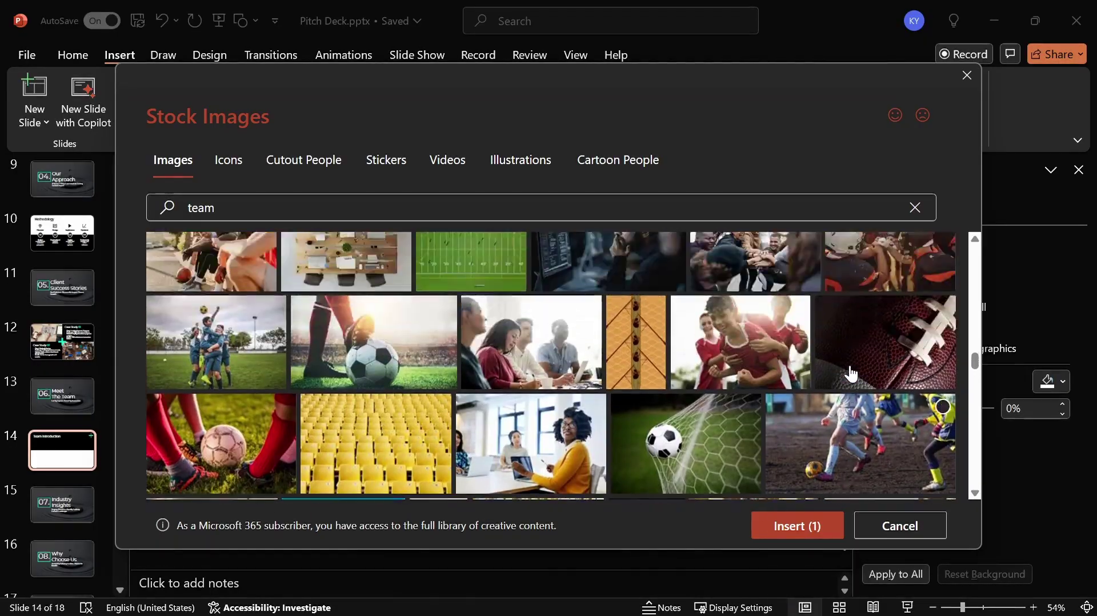
pyautogui.scroll(5, 851, 375)
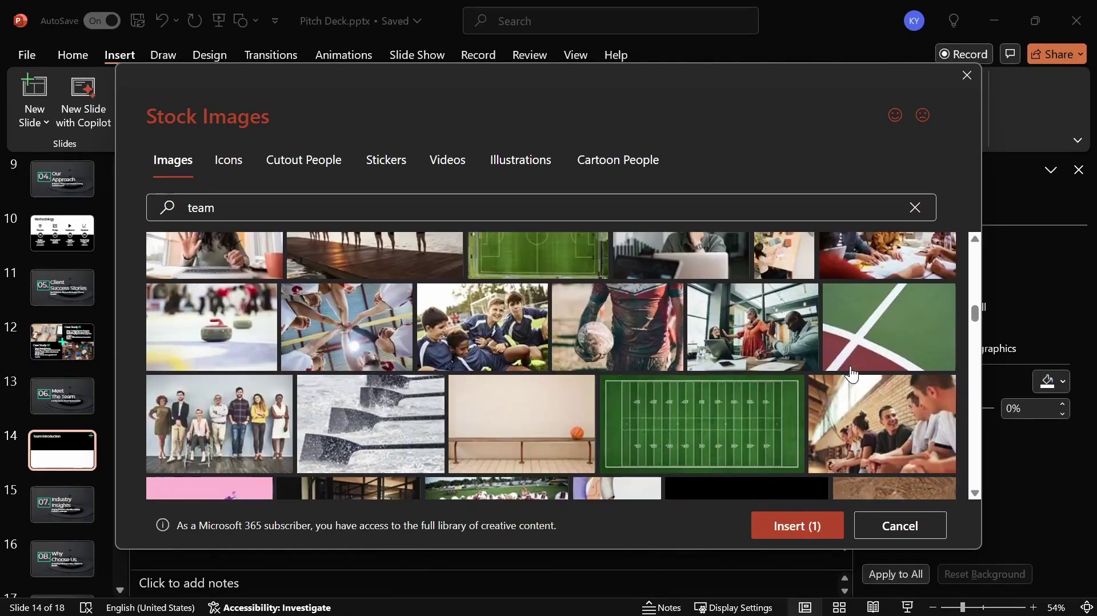
pyautogui.scroll(4, 851, 375)
pyautogui.scroll(4, 851, 374)
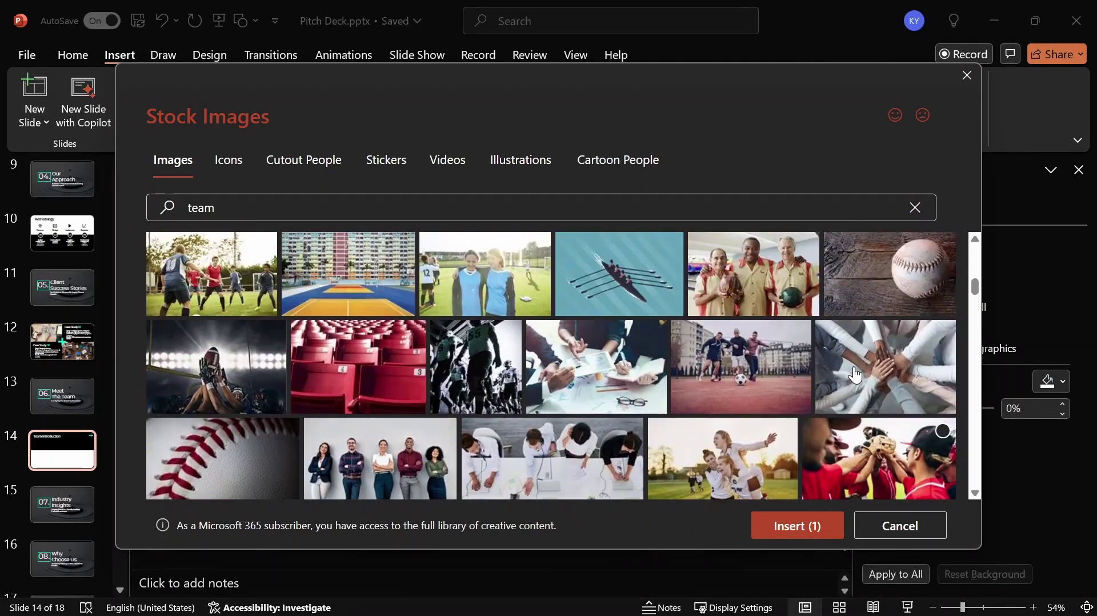
pyautogui.scroll(-2, 298, 407)
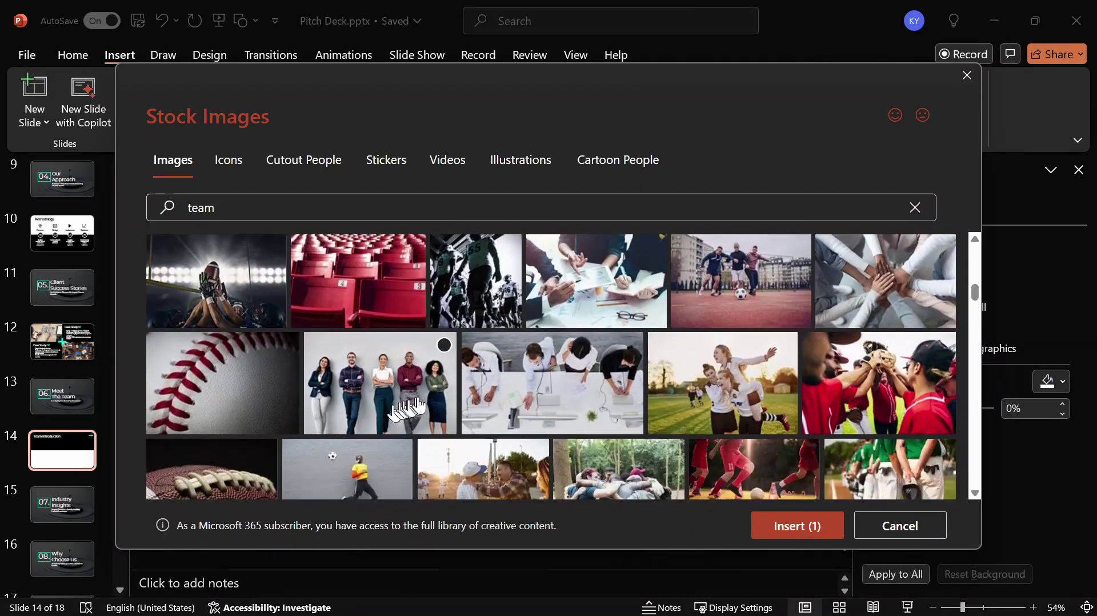
pyautogui.click(446, 347)
pyautogui.click(771, 528)
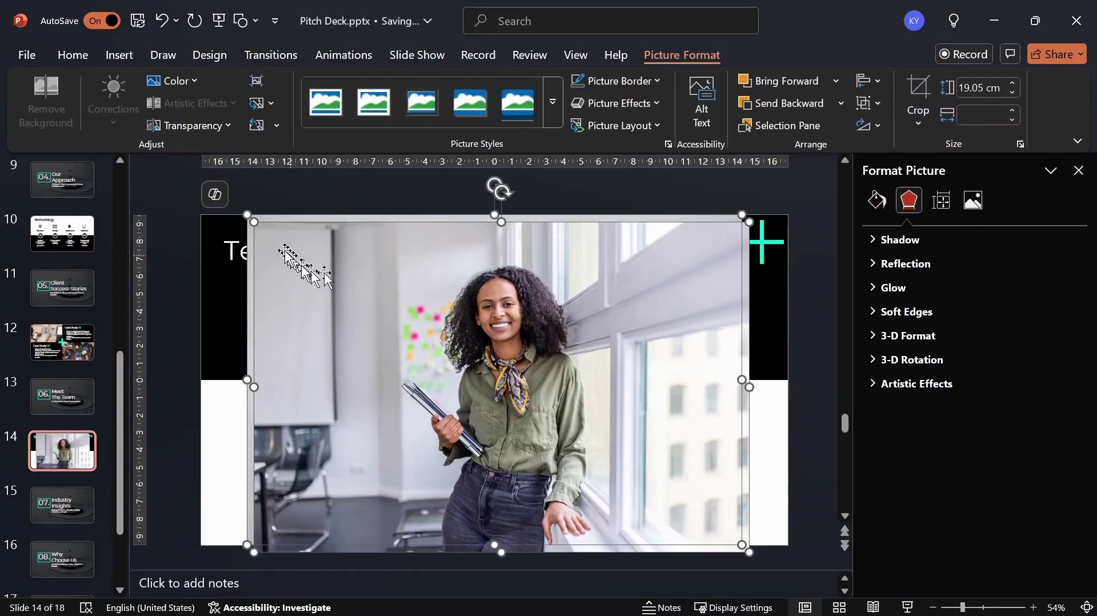
# Shrink both inserted photos together to about 8.45 cm high and move them up to the right half of the slide.
pyautogui.moveTo(251, 223); pyautogui.dragTo(521, 394)
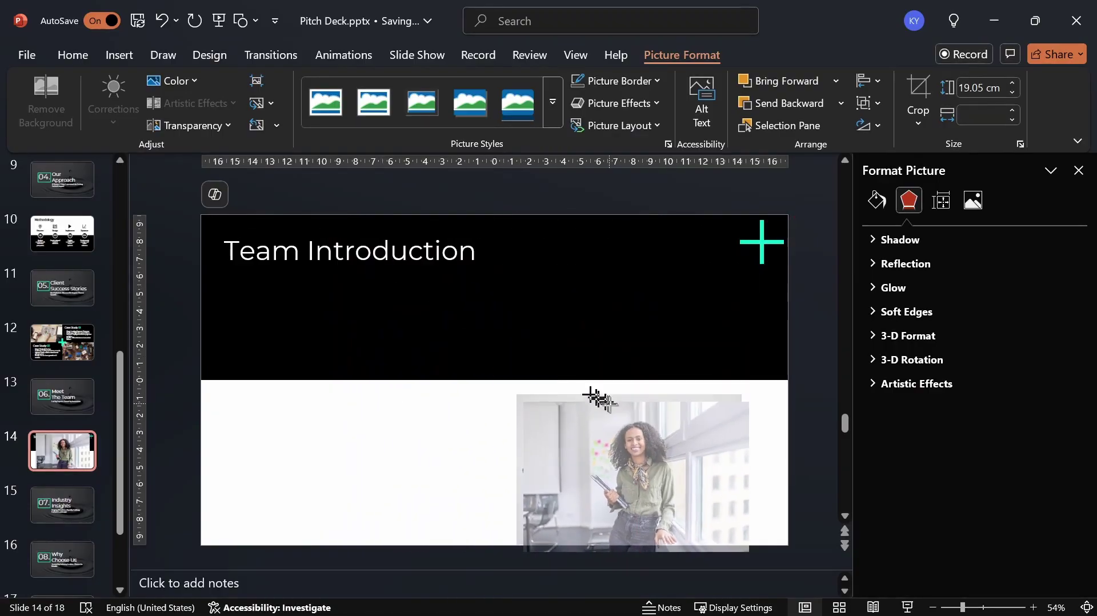
pyautogui.moveTo(671, 477); pyautogui.dragTo(648, 348)
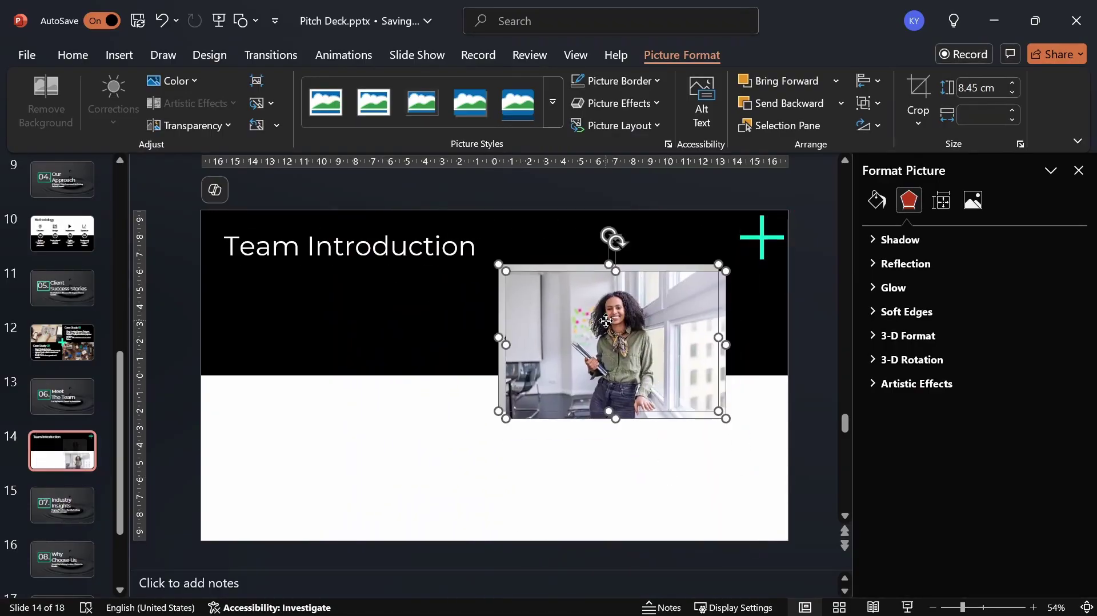
pyautogui.press('Escape')
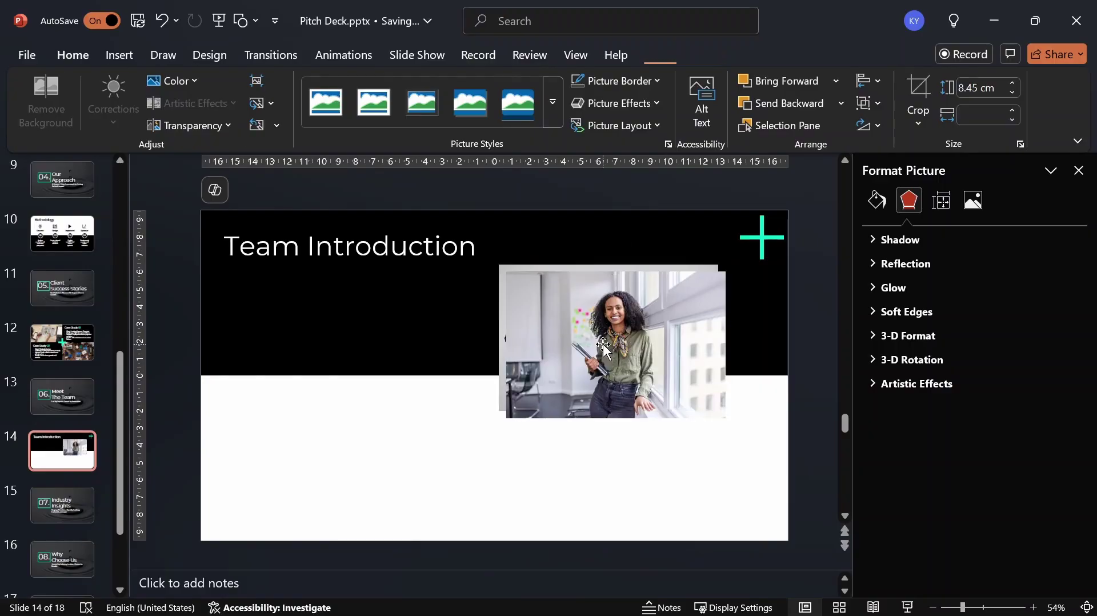
# Separate the curly-haired woman's photo from the group photo and park it across the slide's lower-left edge.
pyautogui.click(623, 344)
pyautogui.moveTo(624, 344); pyautogui.dragTo(391, 366)
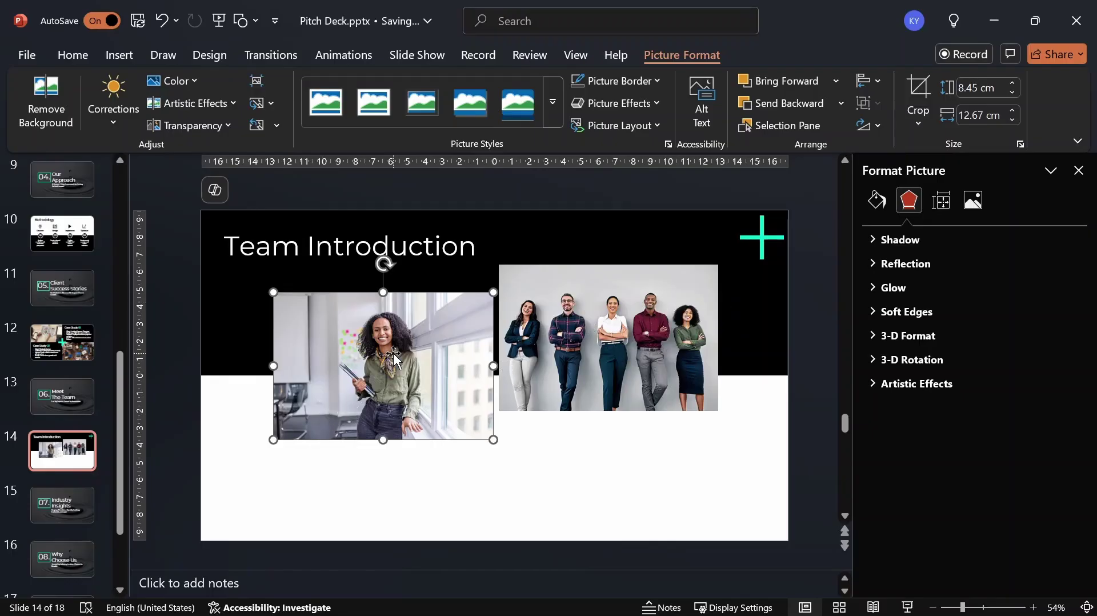
pyautogui.moveTo(393, 353); pyautogui.dragTo(321, 559)
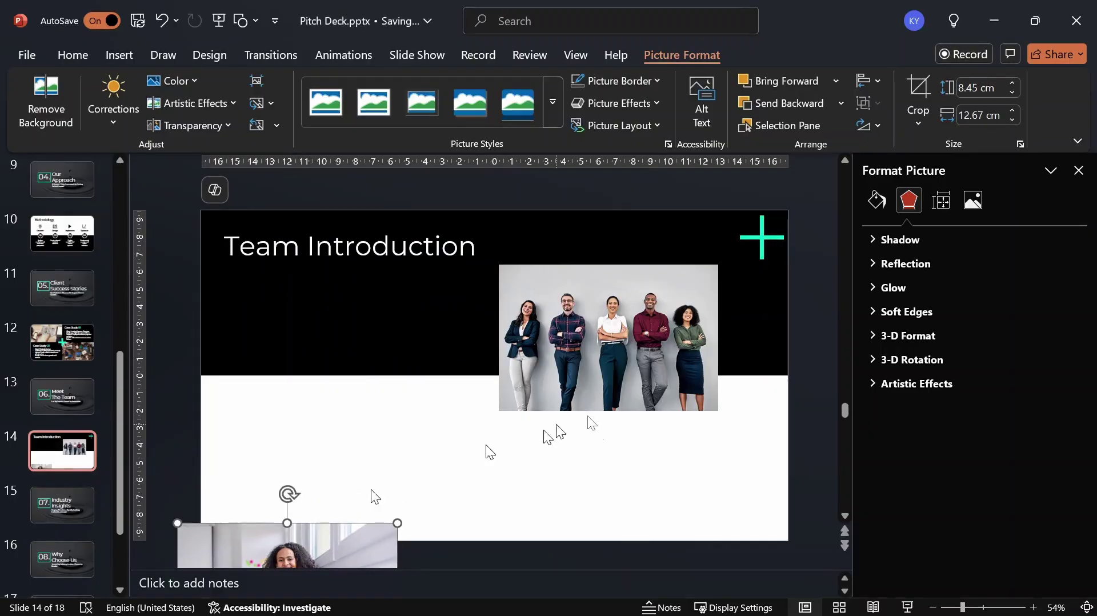
# Move the five-person group photo to the left side of the slide and enlarge it to about 16 by 24 cm.
pyautogui.click(513, 347)
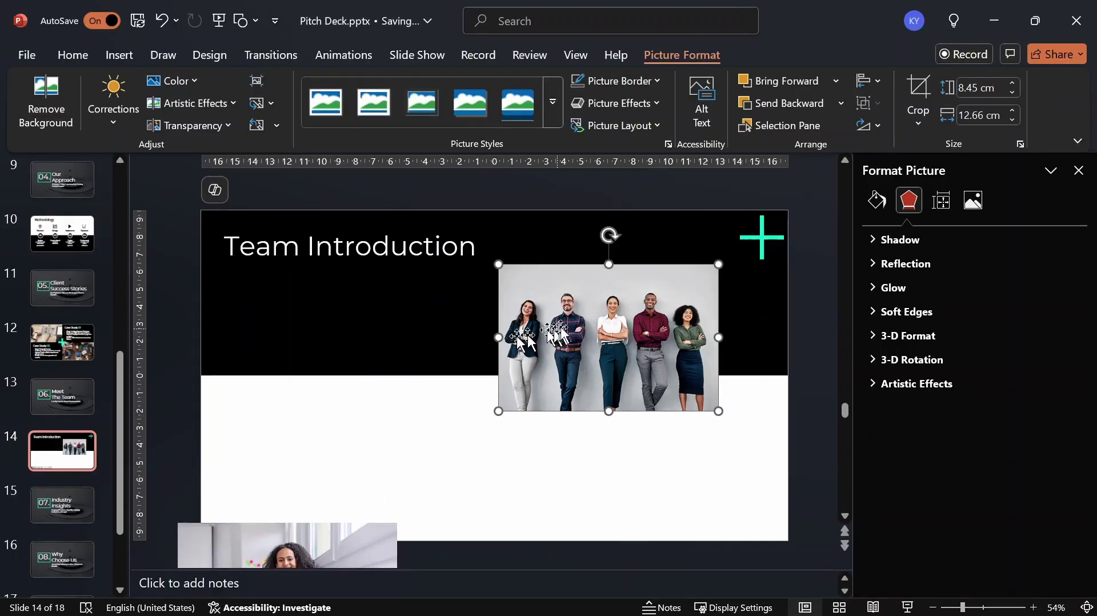
pyautogui.moveTo(588, 316); pyautogui.dragTo(328, 363)
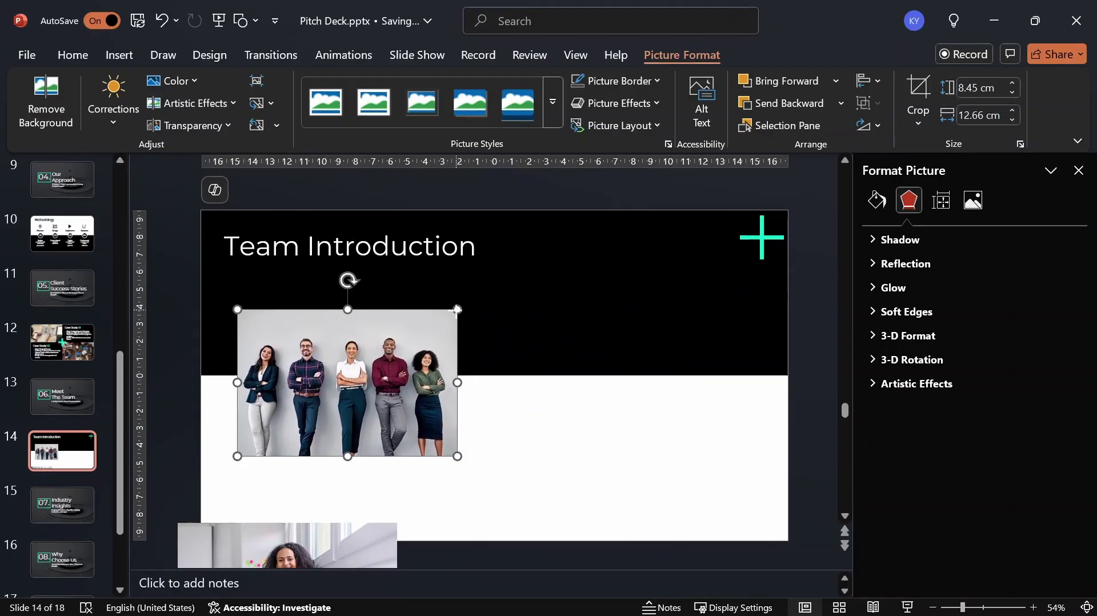
pyautogui.moveTo(457, 309); pyautogui.dragTo(548, 240)
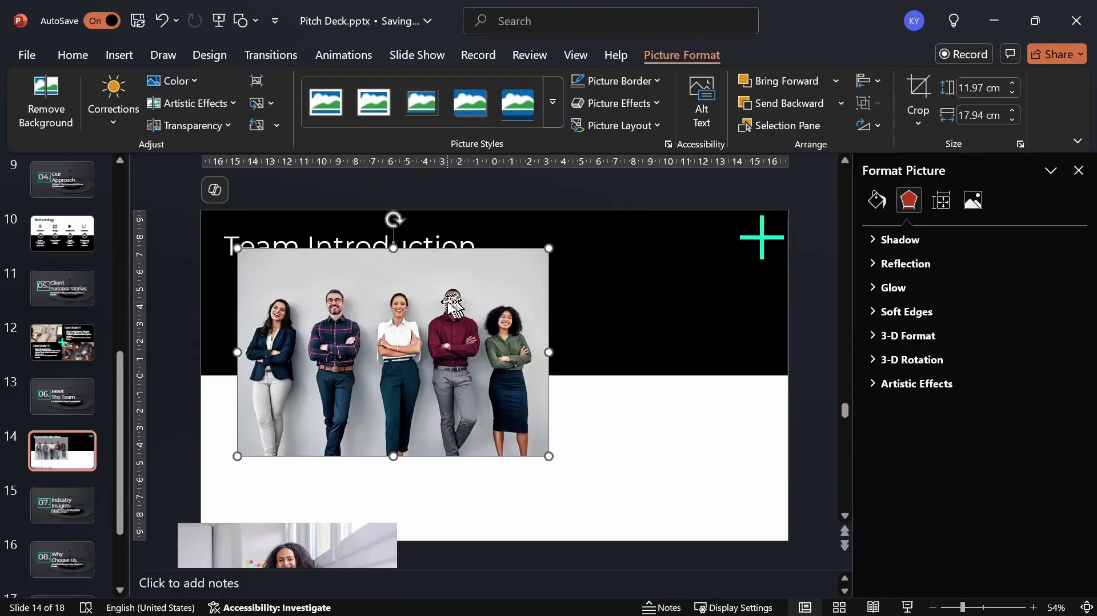
pyautogui.moveTo(447, 285); pyautogui.dragTo(428, 358)
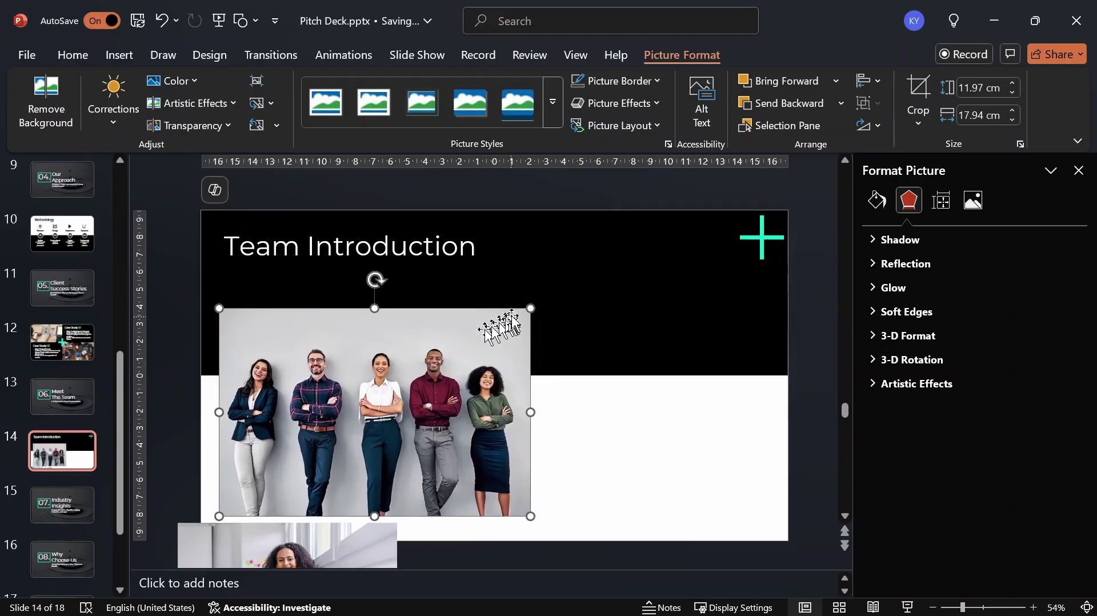
pyautogui.moveTo(528, 309); pyautogui.dragTo(636, 238)
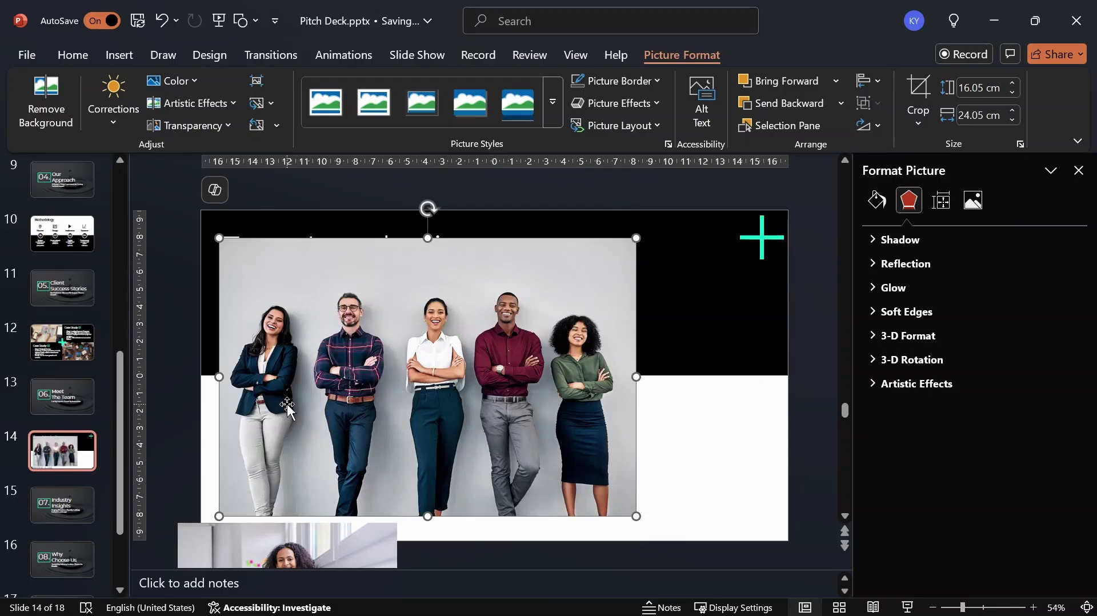
pyautogui.moveTo(332, 420)
pyautogui.mouseDown()
pyautogui.moveTo(301, 409)
pyautogui.moveTo(326, 402)
pyautogui.mouseUp()
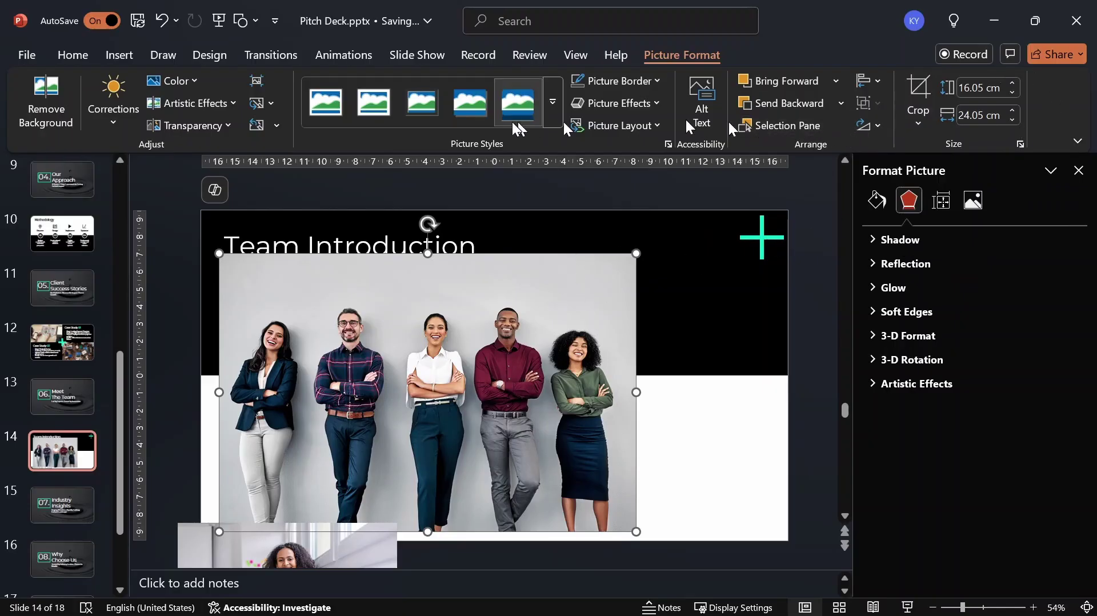
# Insert an oval shape in the white area to the right of the group photo.
pyautogui.click(117, 55)
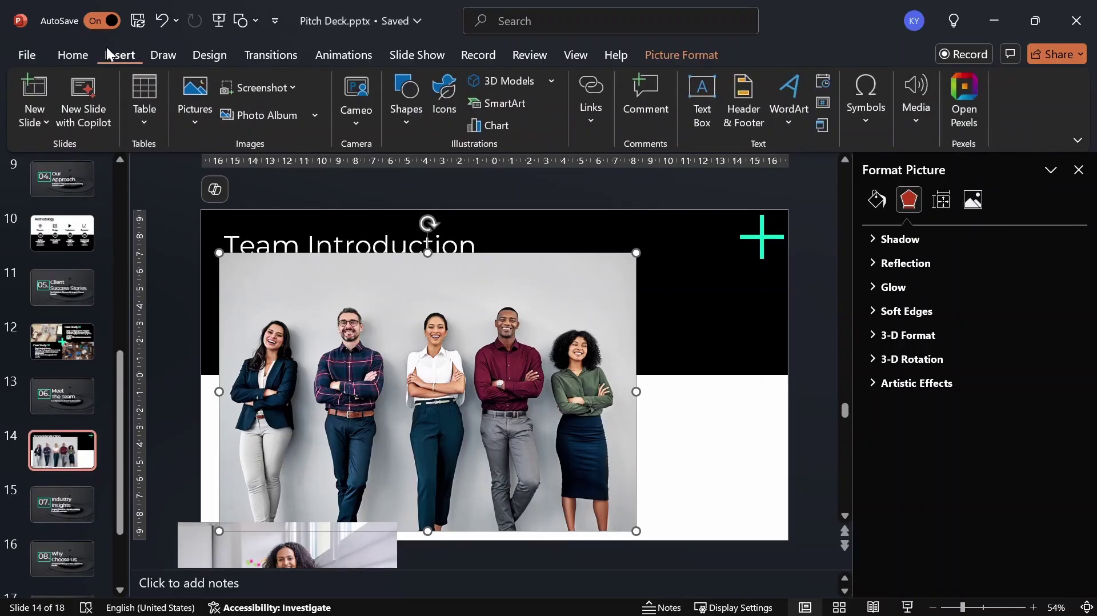
pyautogui.click(411, 127)
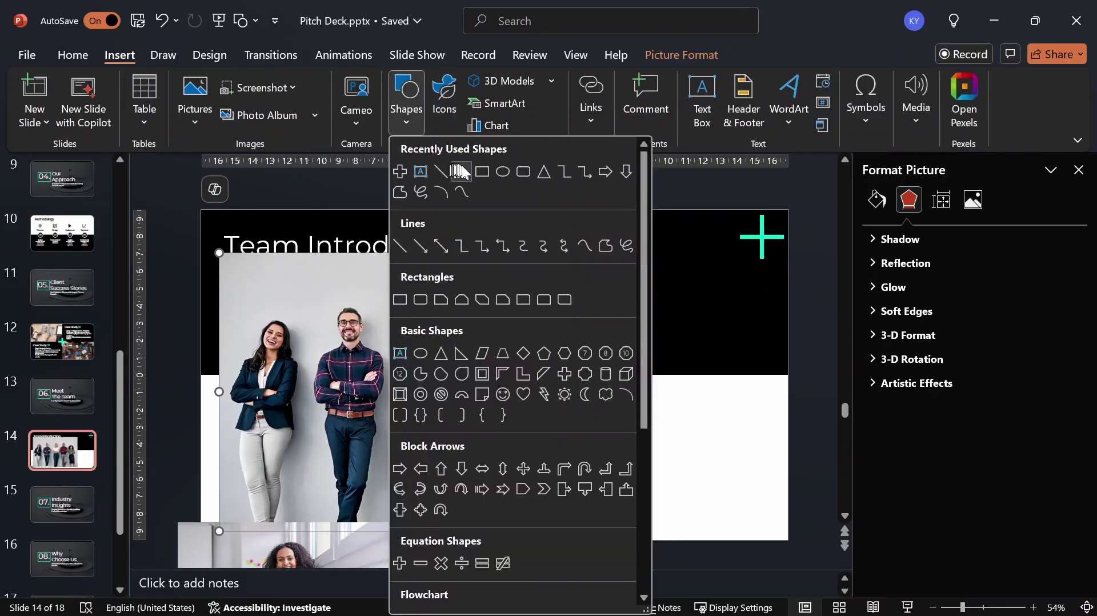
pyautogui.click(500, 172)
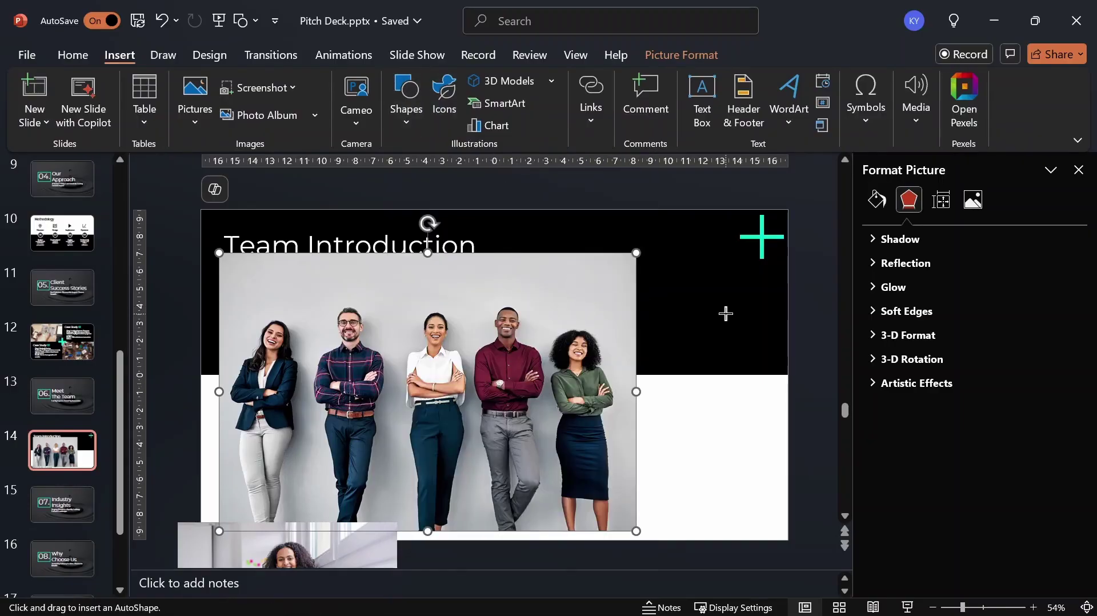
pyautogui.click(671, 423)
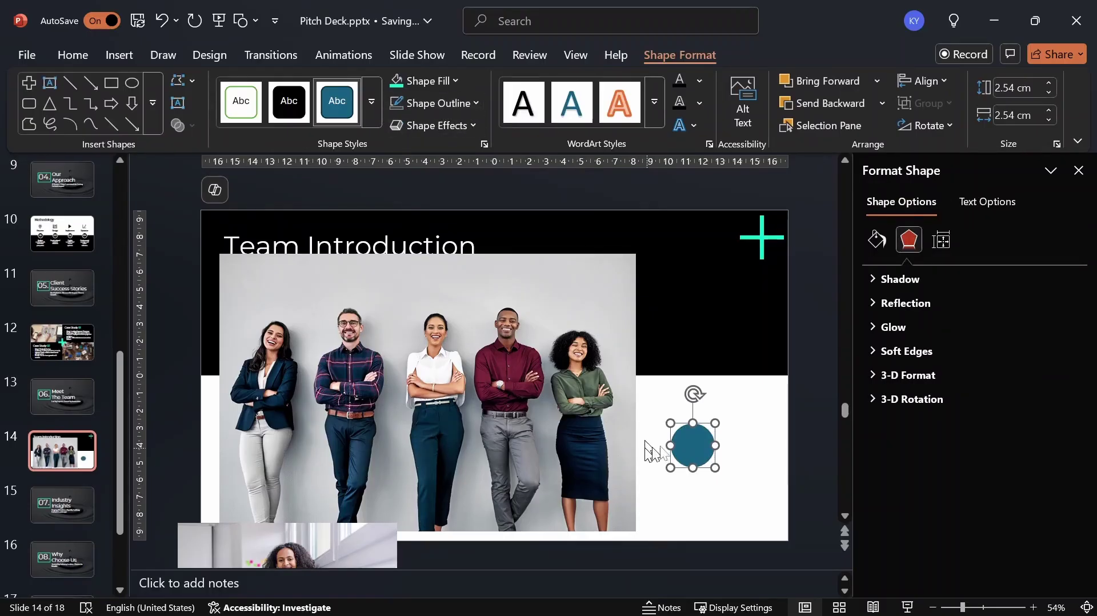
# Set the circle's height and width to 6.5 cm each.
pyautogui.click(1013, 90)
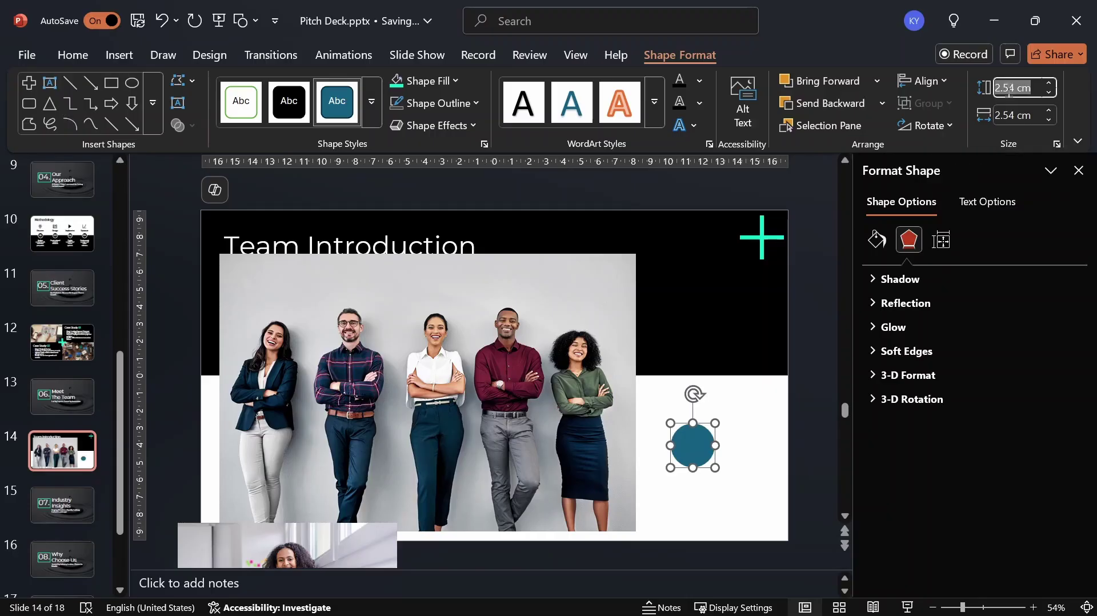
pyautogui.write('6.5')
pyautogui.press('Return')
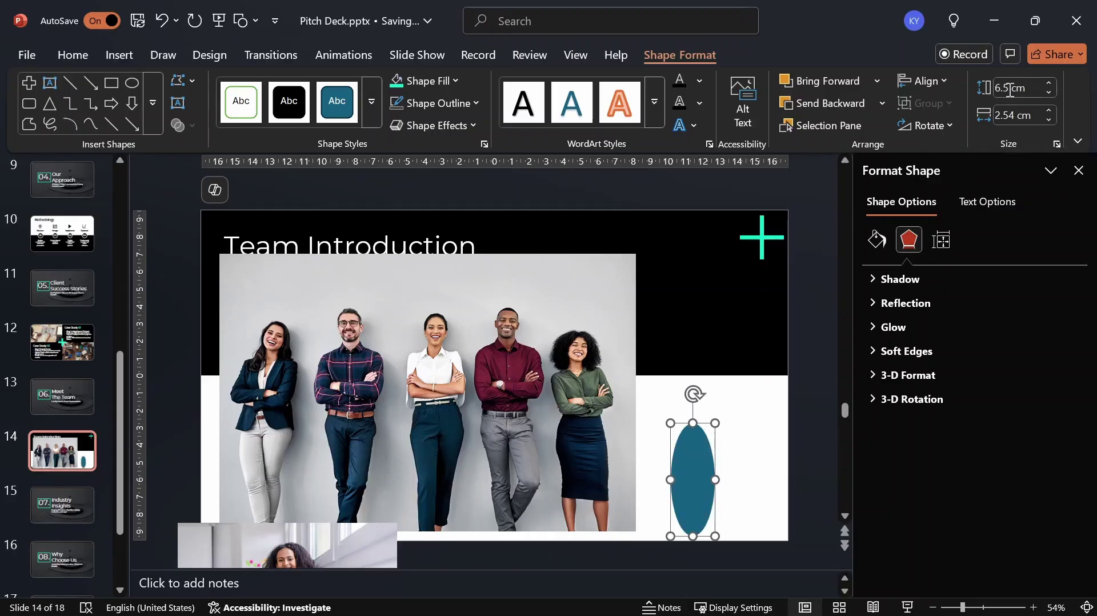
pyautogui.click(1006, 117)
pyautogui.write('6')
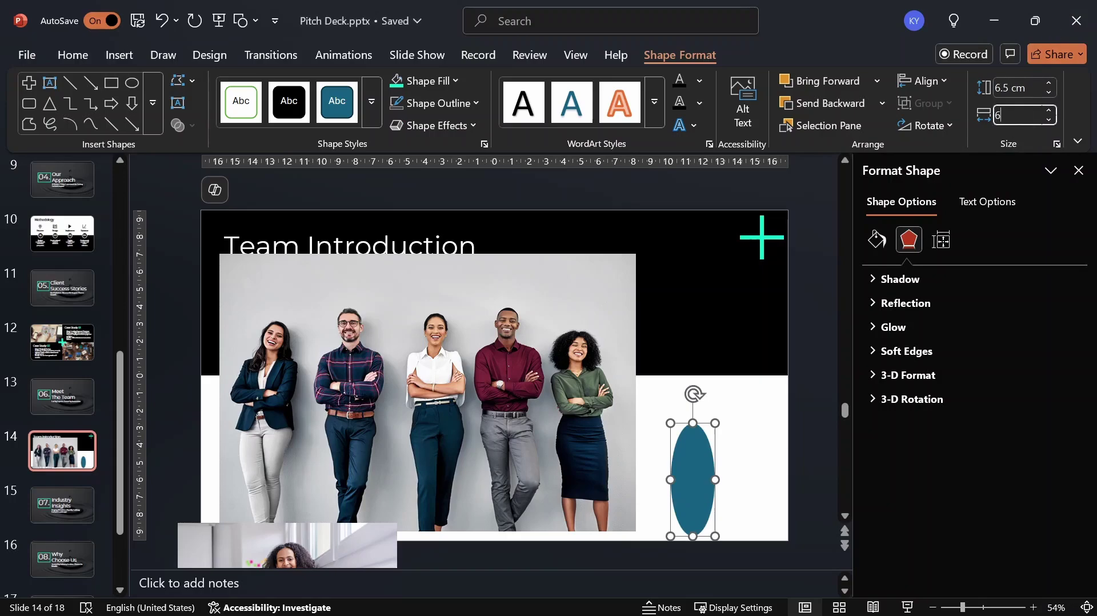
pyautogui.write('.5')
pyautogui.press('Return')
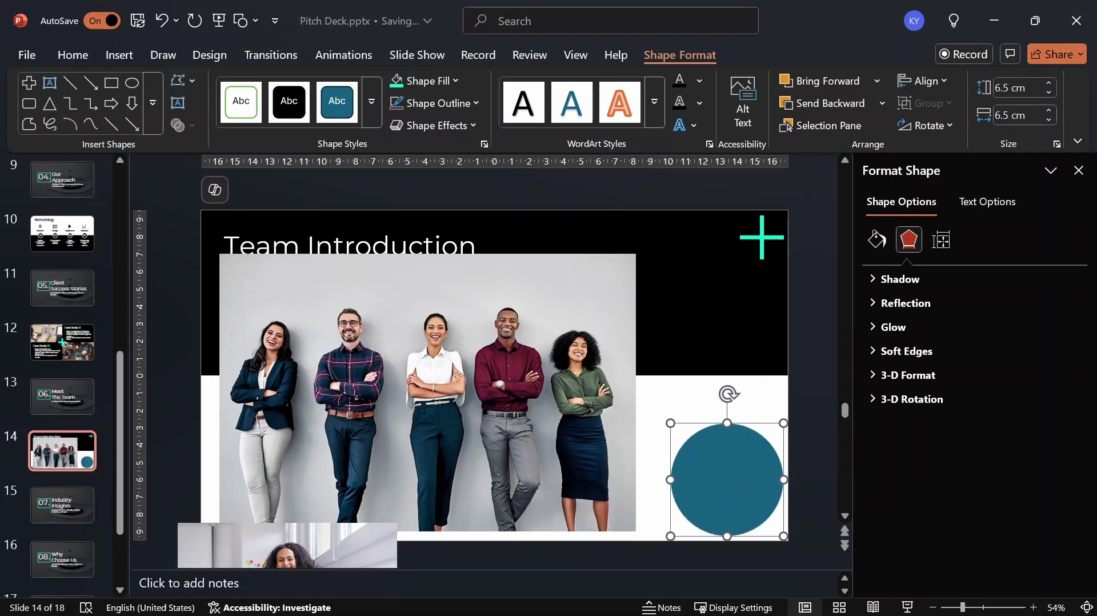
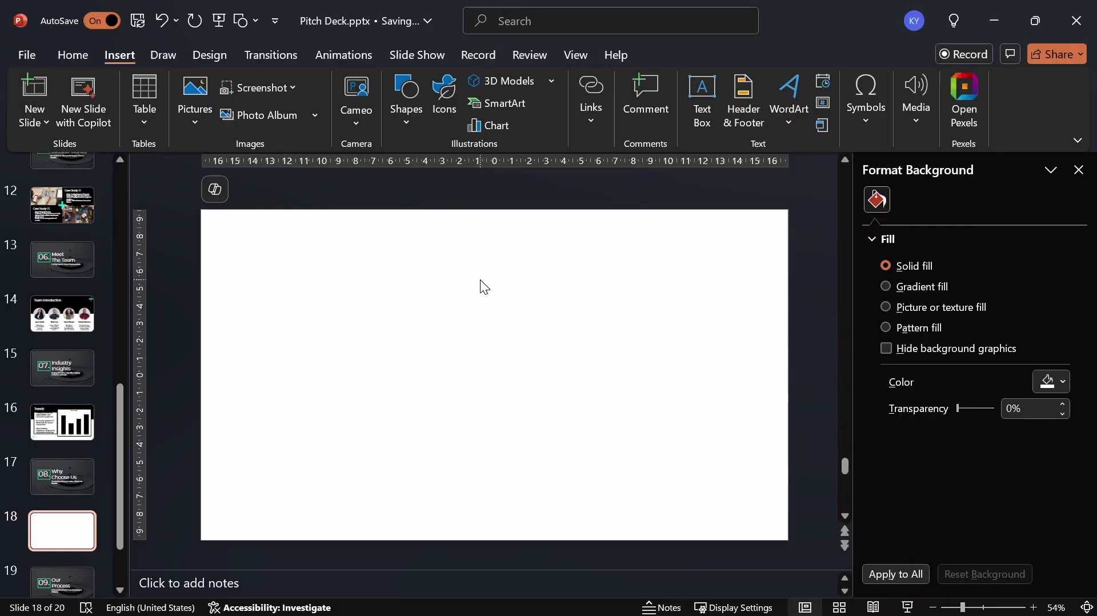
# Add a rectangle shape to the upper-left area of blank slide 18 with a black fill and no outline.
pyautogui.click(400, 125)
pyautogui.click(478, 173)
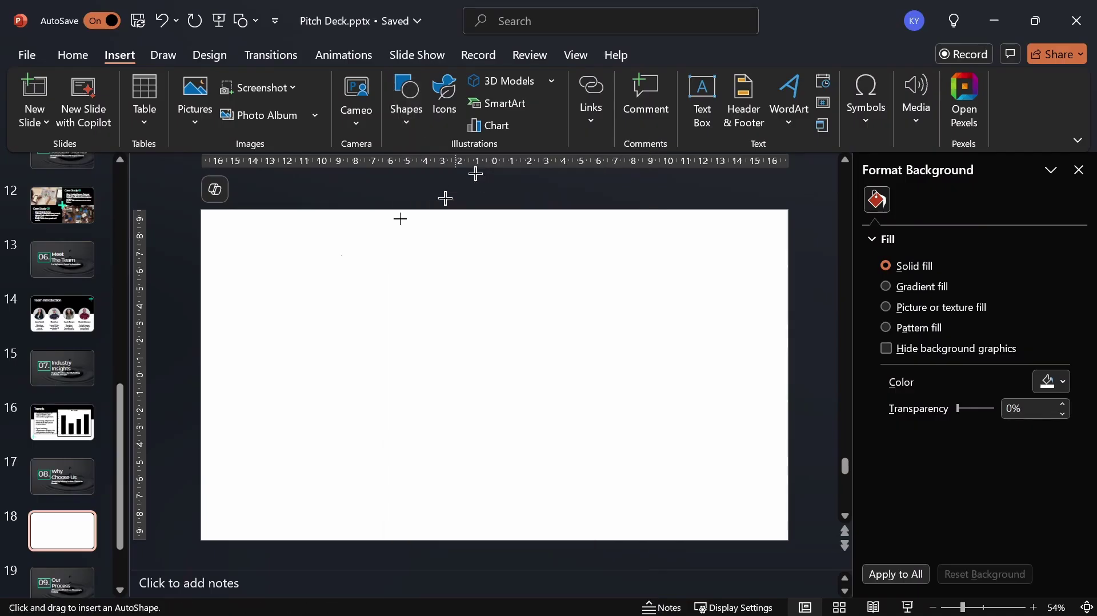
pyautogui.click(288, 281)
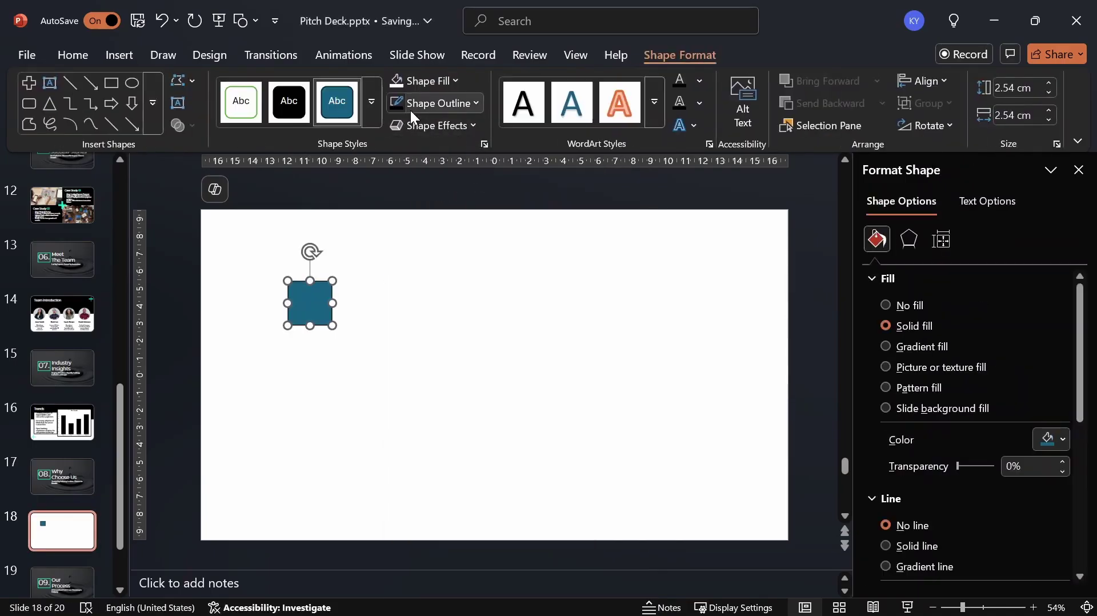
pyautogui.click(411, 110)
pyautogui.click(413, 452)
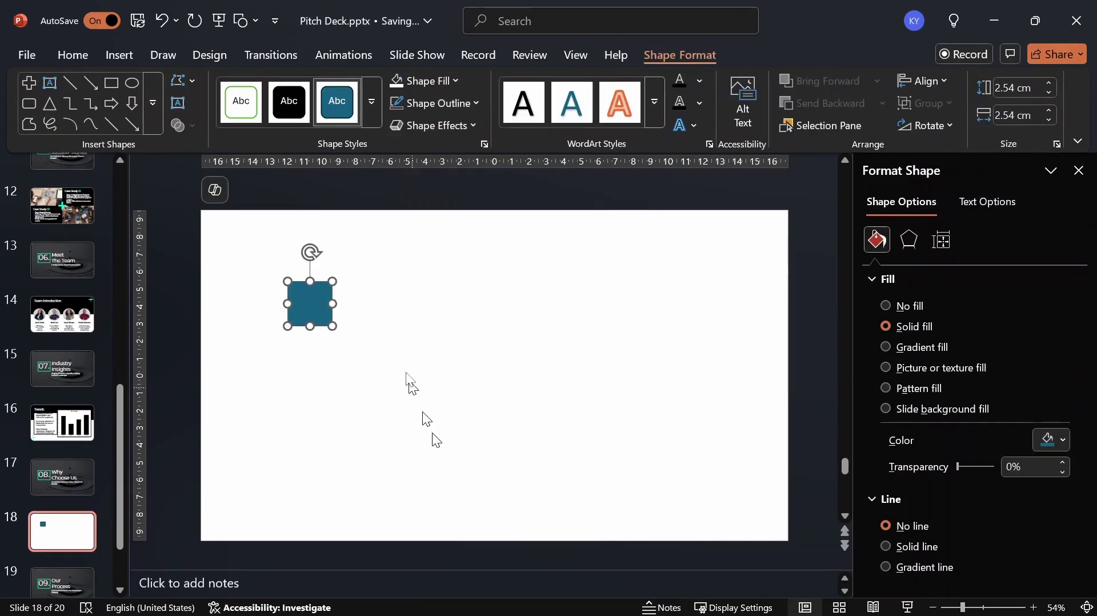
pyautogui.click(434, 81)
pyautogui.click(423, 164)
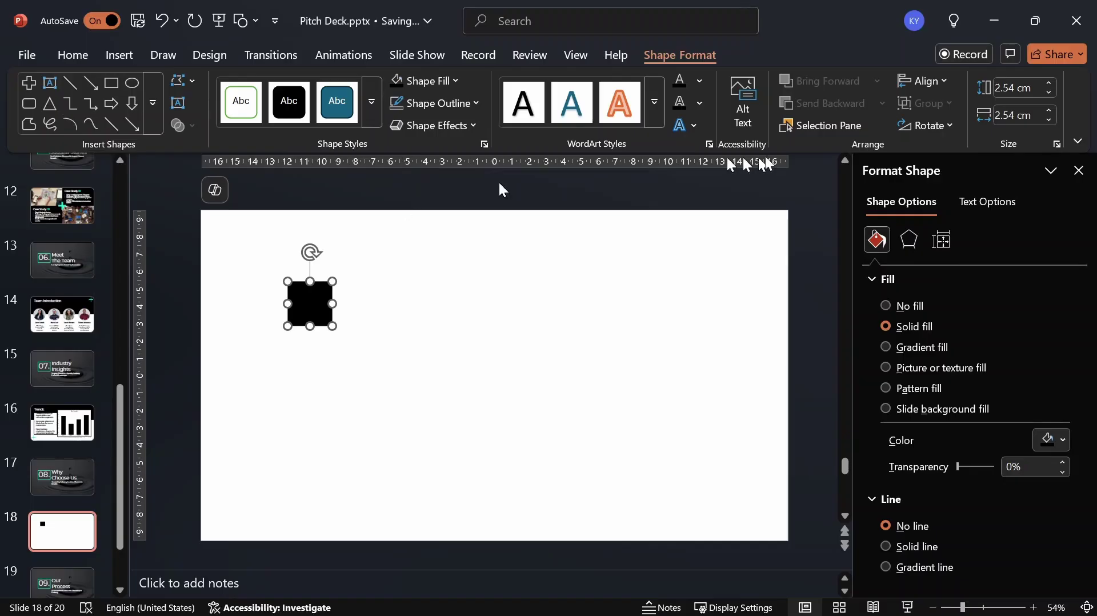
# Resize the black rectangle on slide 18 to 32.55 cm wide and 5.6 cm high, centred horizontally on the slide.
pyautogui.click(1014, 121)
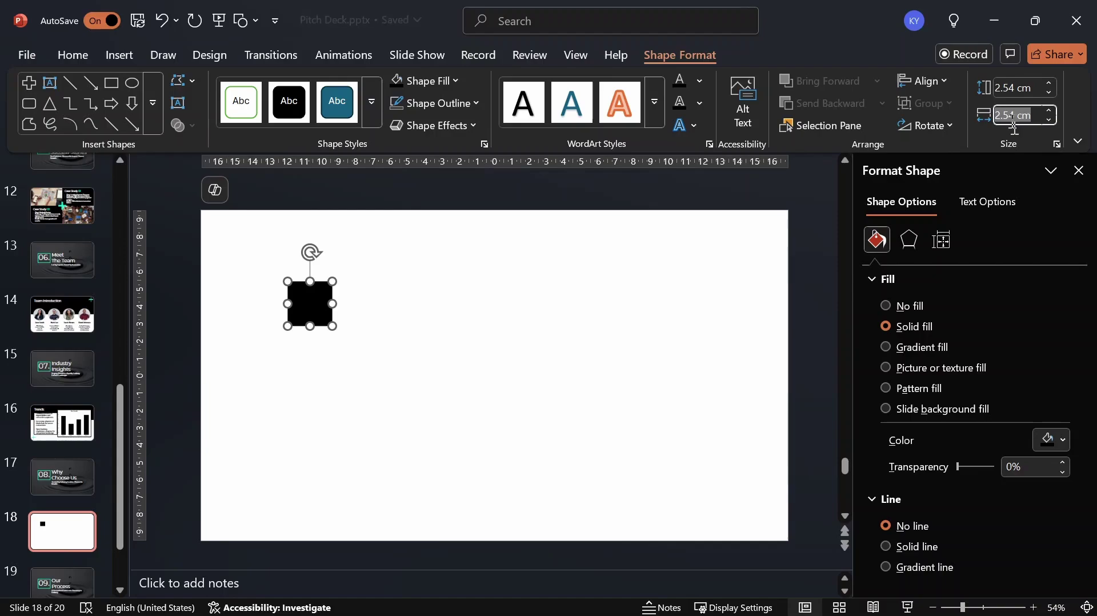
pyautogui.write('32')
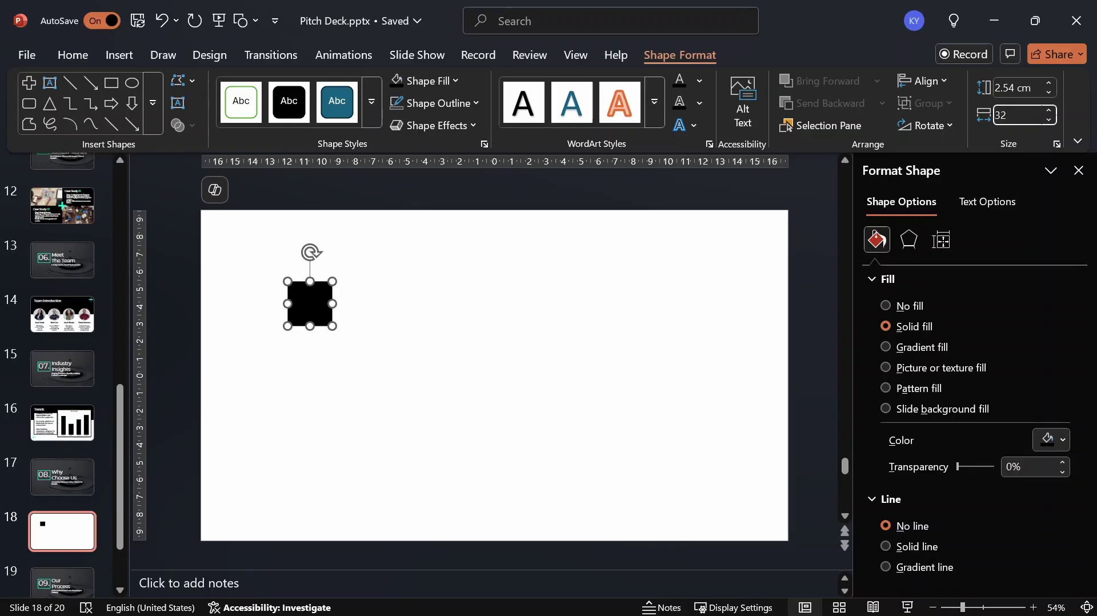
pyautogui.write('.55')
pyautogui.press('Return')
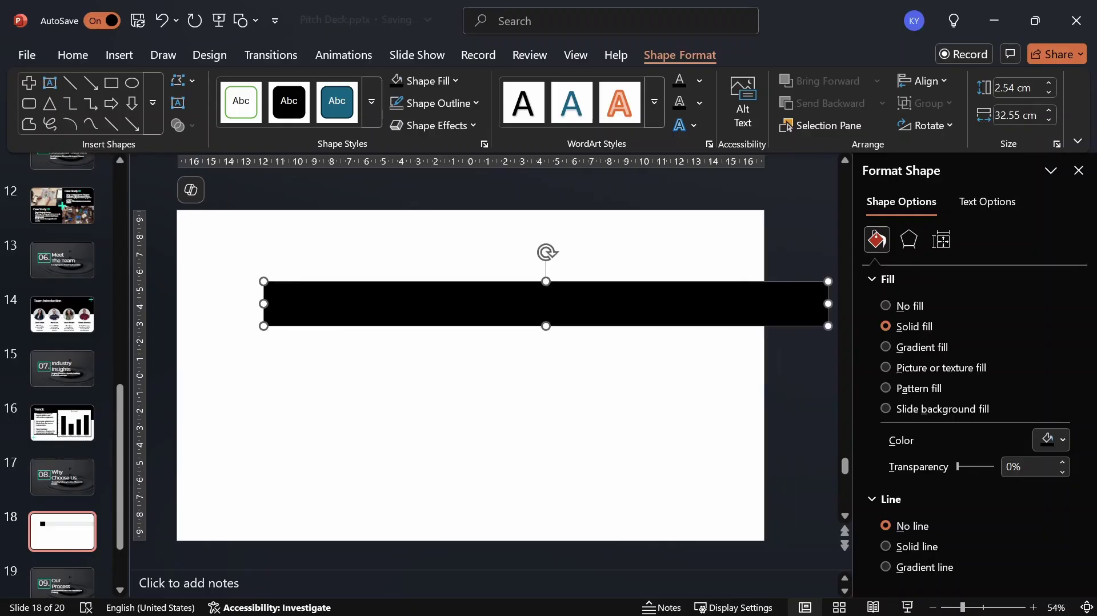
pyautogui.moveTo(581, 305); pyautogui.dragTo(503, 273)
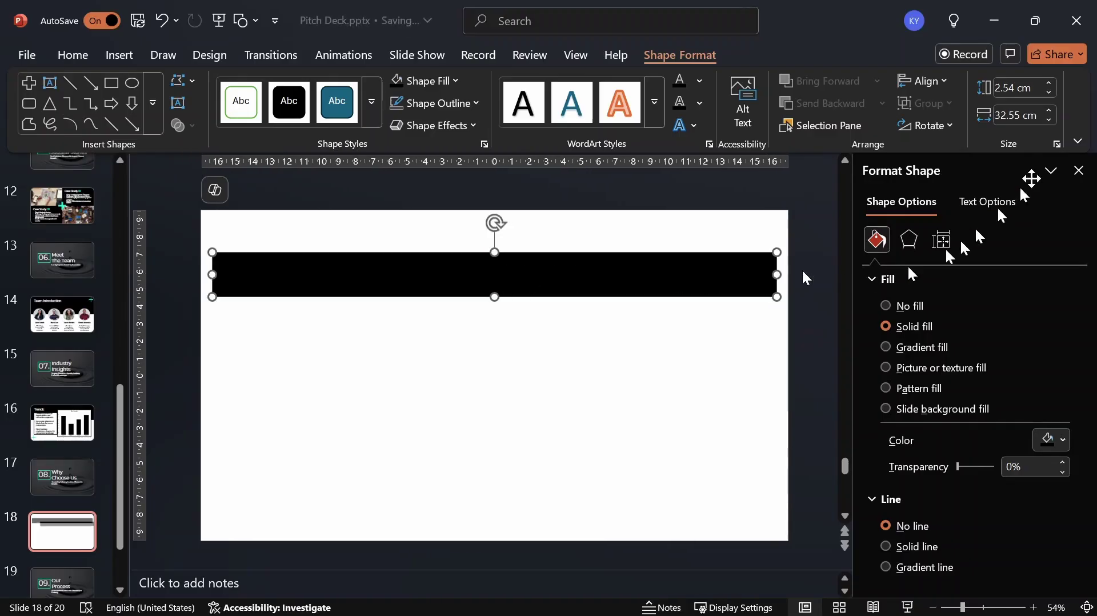
pyautogui.click(1018, 89)
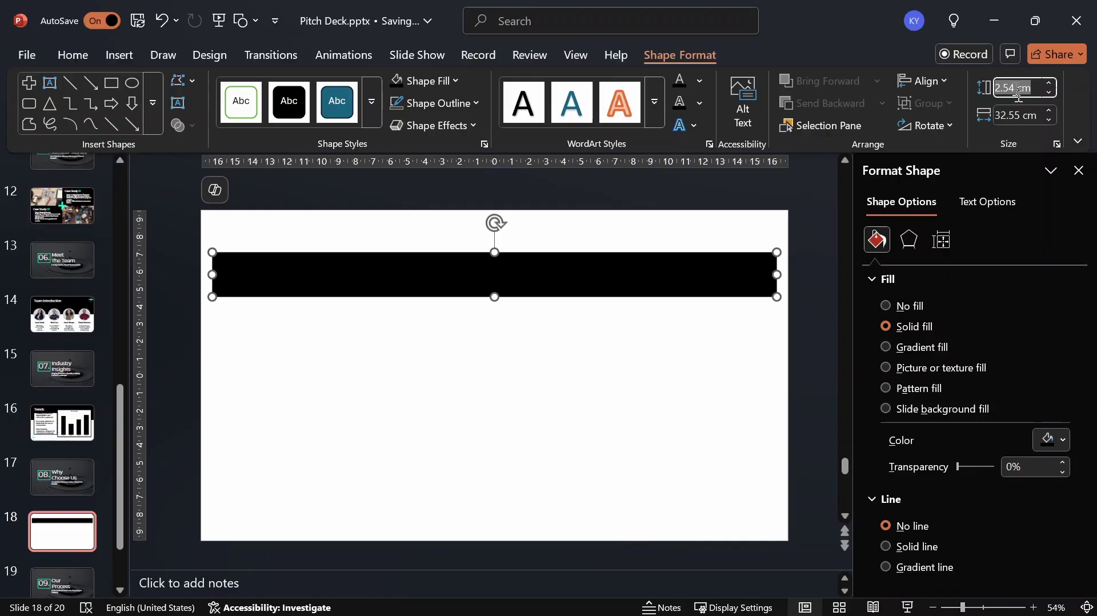
pyautogui.write('5.6')
pyautogui.press('Return')
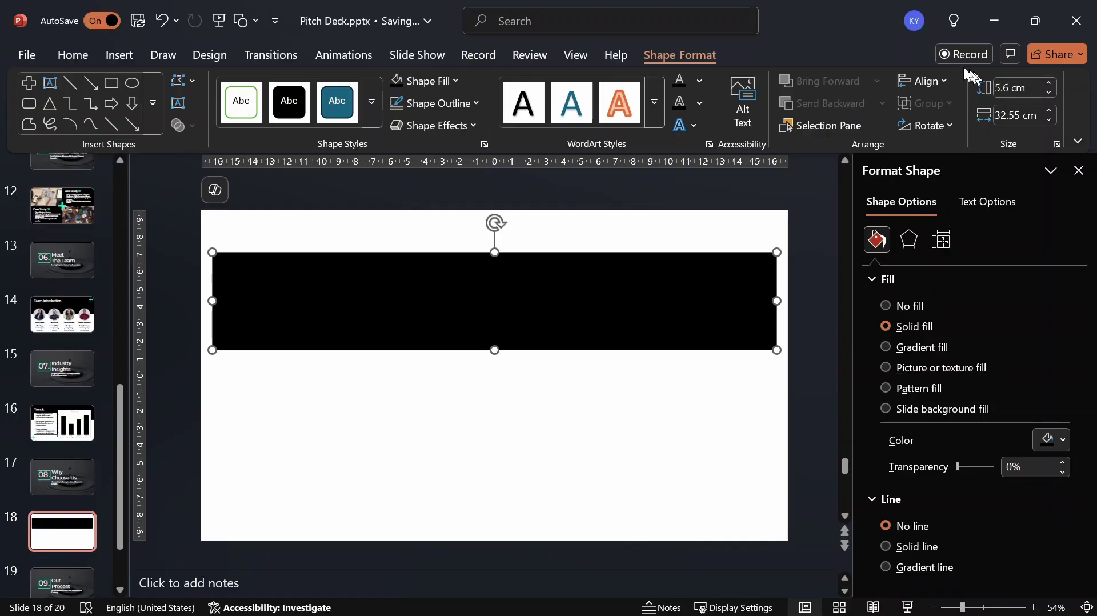
# Move the black bar up near the slide's top edge and duplicate it twice below, forming three evenly spaced stacked bars.
pyautogui.moveTo(515, 289); pyautogui.dragTo(505, 256)
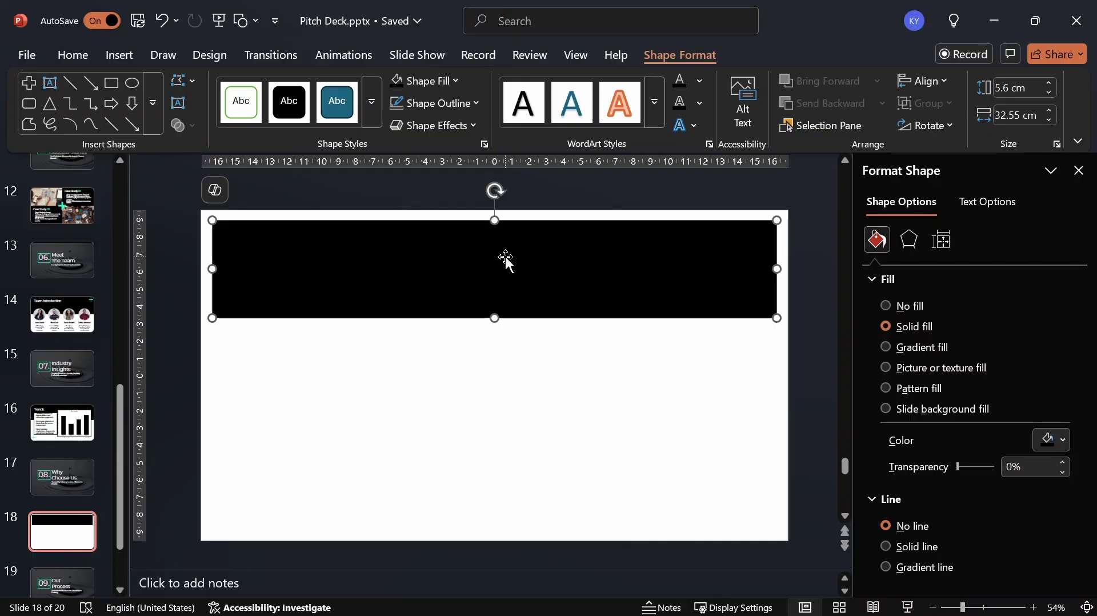
pyautogui.moveTo(506, 258); pyautogui.dragTo(483, 458)
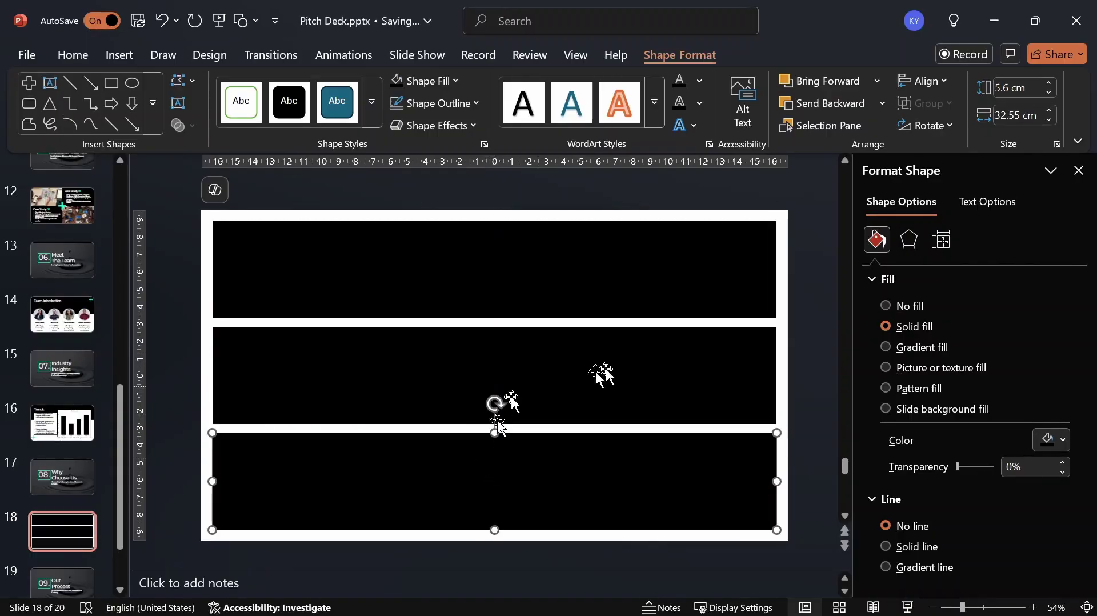
pyautogui.click(787, 277)
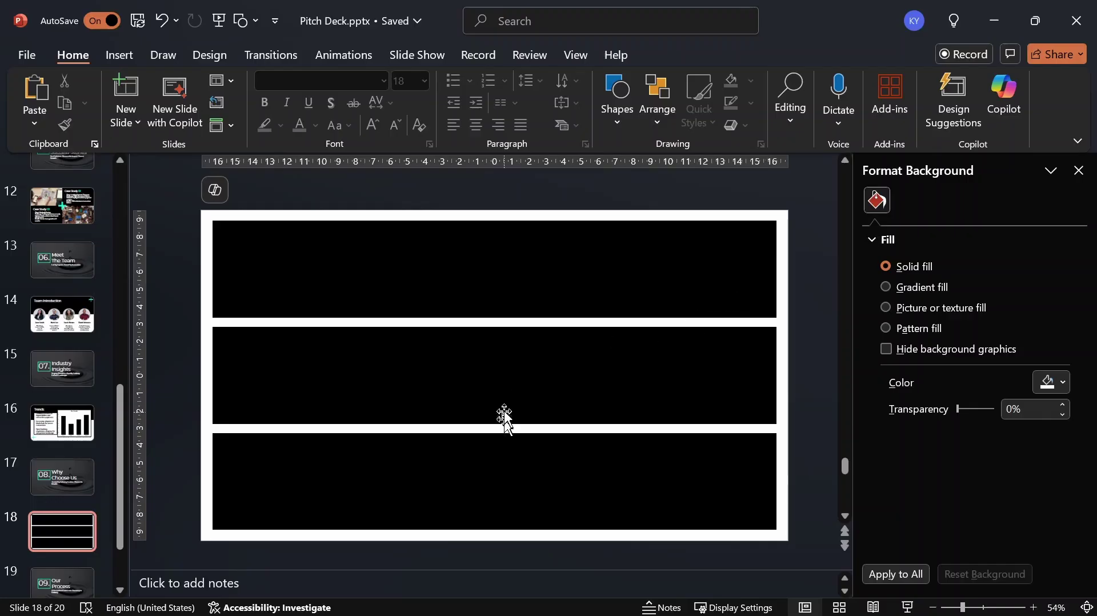
# Switch to the browser and review the Pexels pages for the handshake, woman near whiteboard and conference room photos.
pyautogui.moveTo(440, 597)
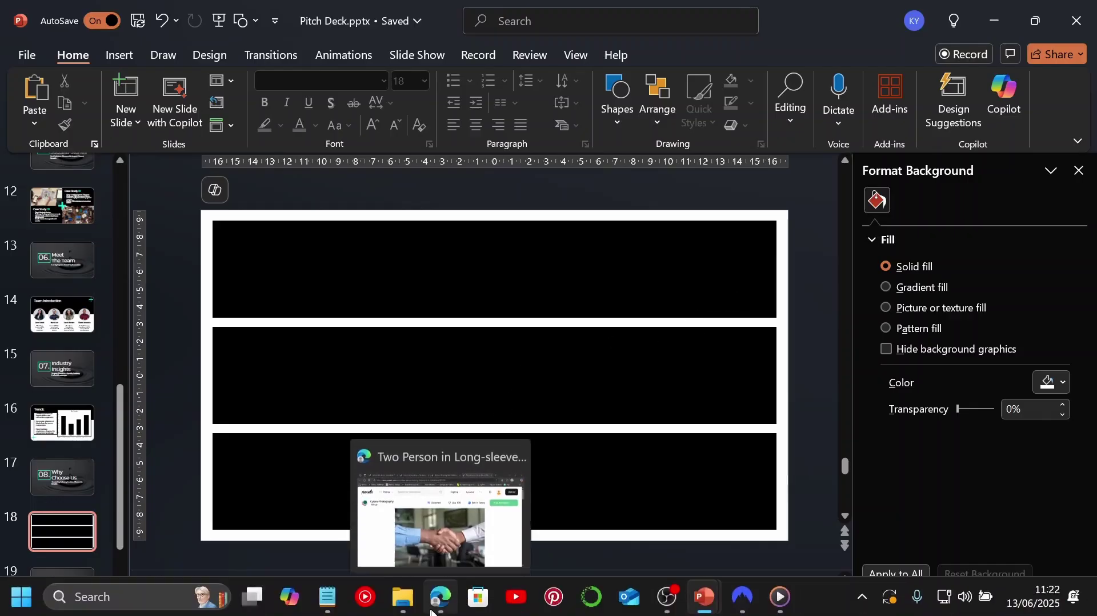
pyautogui.click(445, 532)
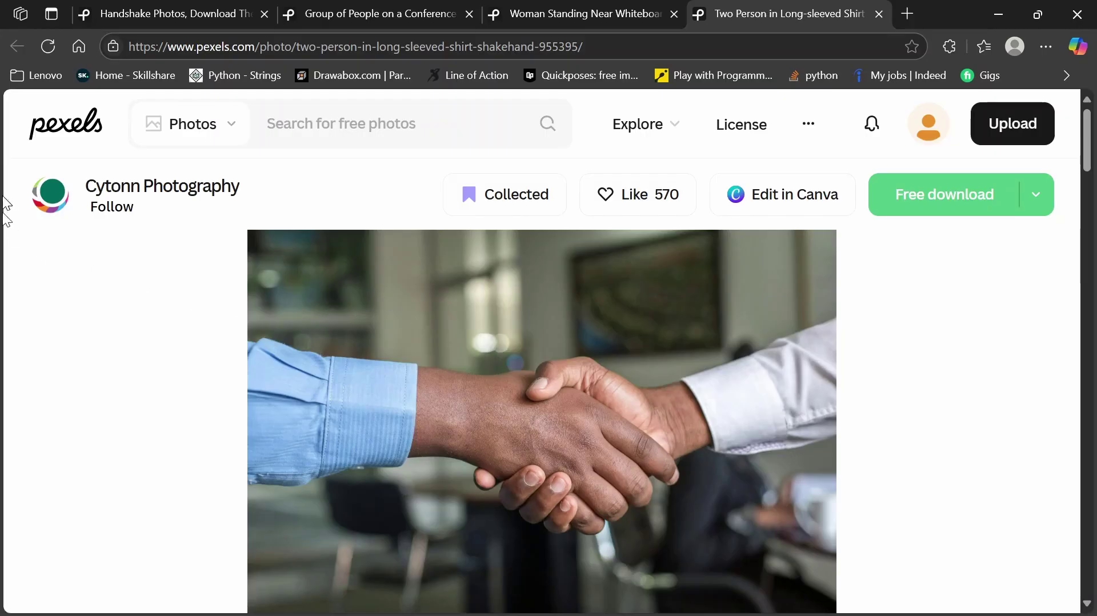
pyautogui.scroll(-8, 223, 237)
pyautogui.scroll(8, 143, 318)
pyautogui.click(549, 11)
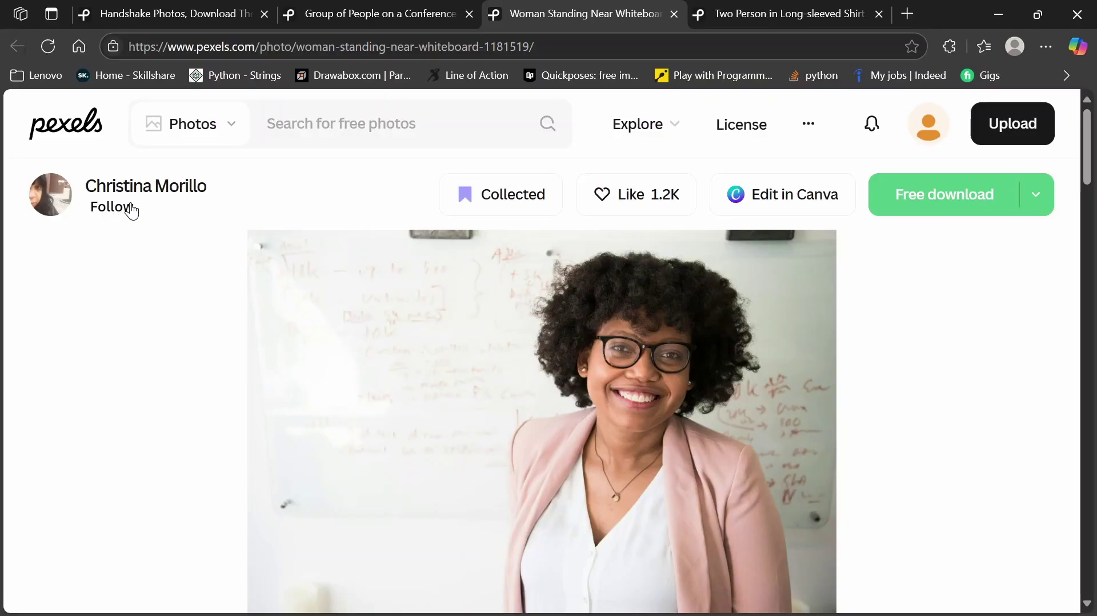
pyautogui.scroll(-2, 438, 313)
pyautogui.scroll(-3, 438, 314)
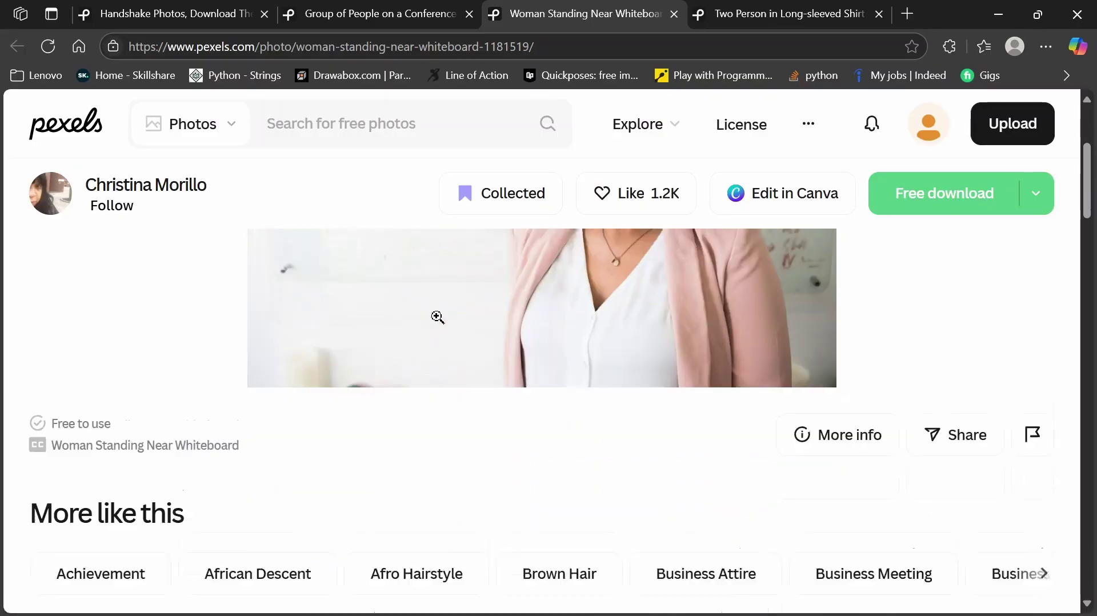
pyautogui.scroll(5, 522, 410)
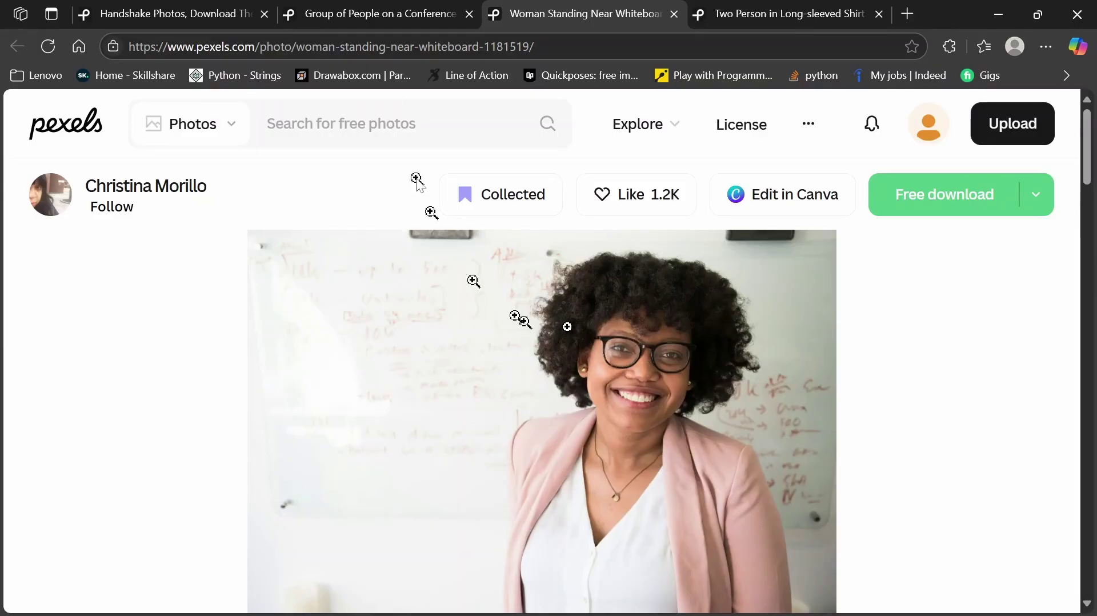
pyautogui.click(377, 8)
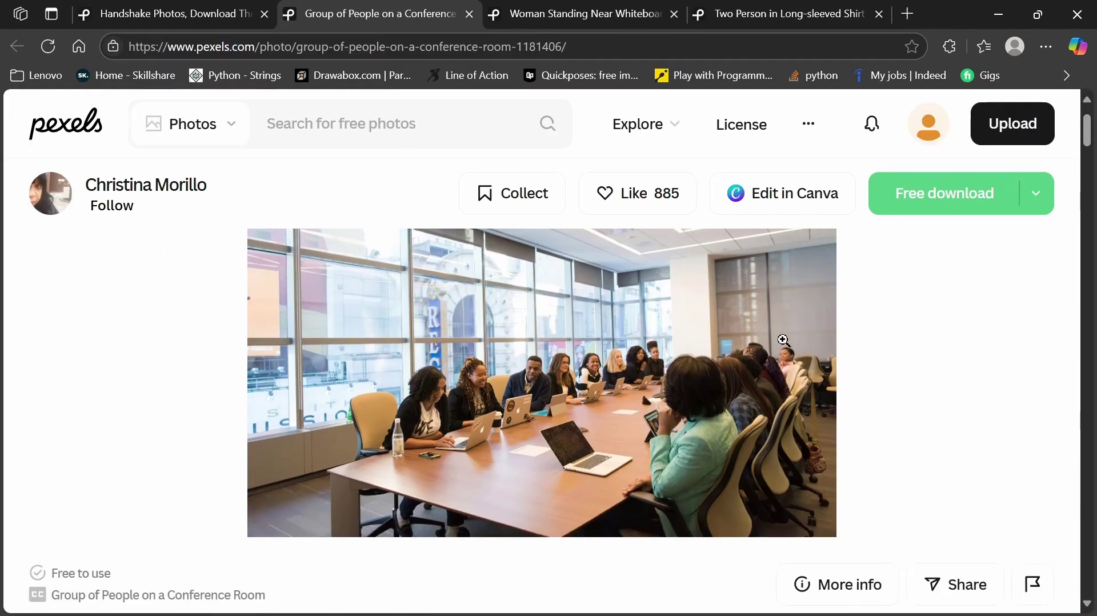
pyautogui.scroll(-3, 571, 394)
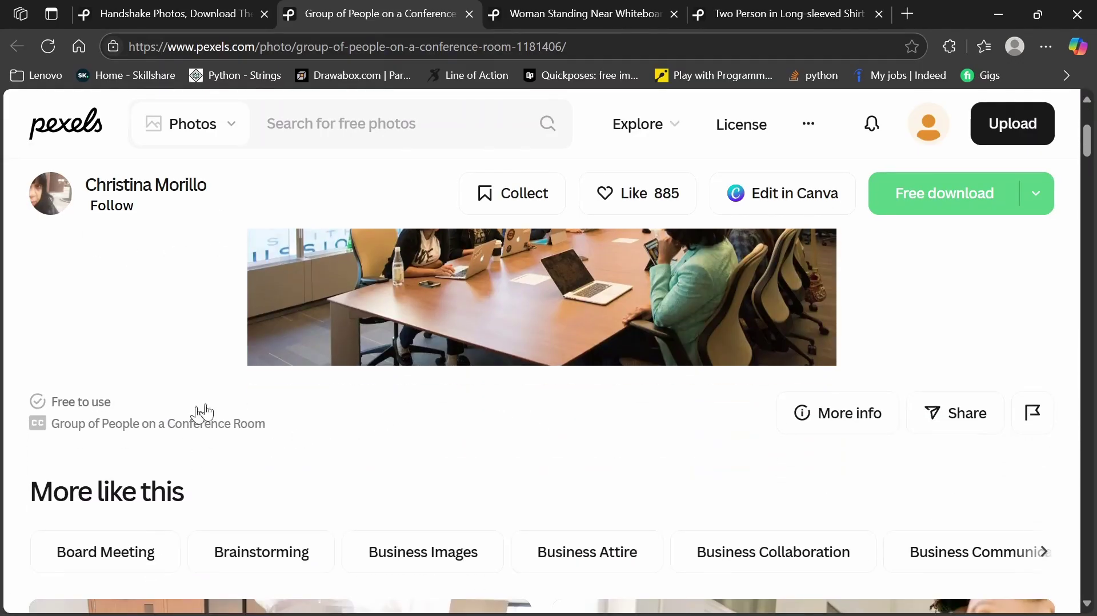
pyautogui.scroll(4, 457, 451)
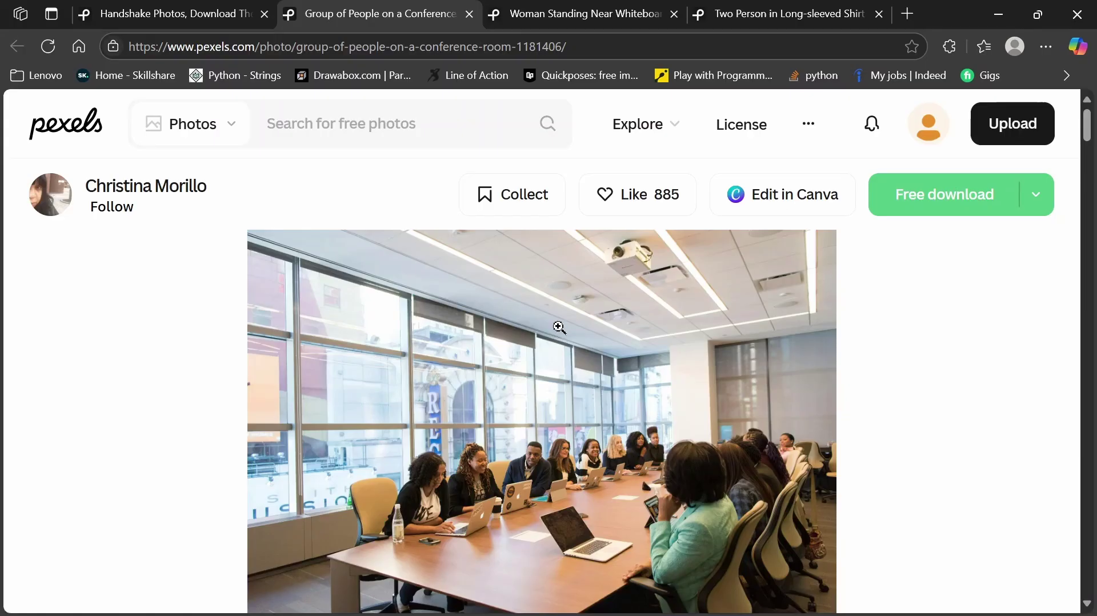
# Switch back to the Pitch Deck in PowerPoint and insert the conference room, woman near whiteboard and handshake photos from Downloads onto slide 18.
pyautogui.moveTo(479, 608)
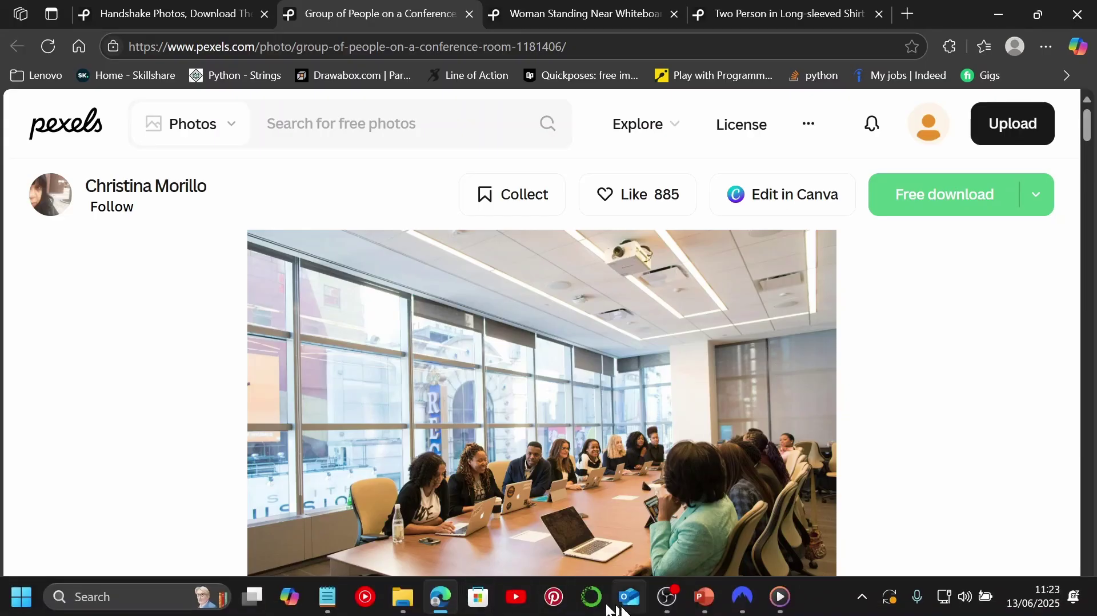
pyautogui.moveTo(743, 607)
pyautogui.moveTo(704, 596)
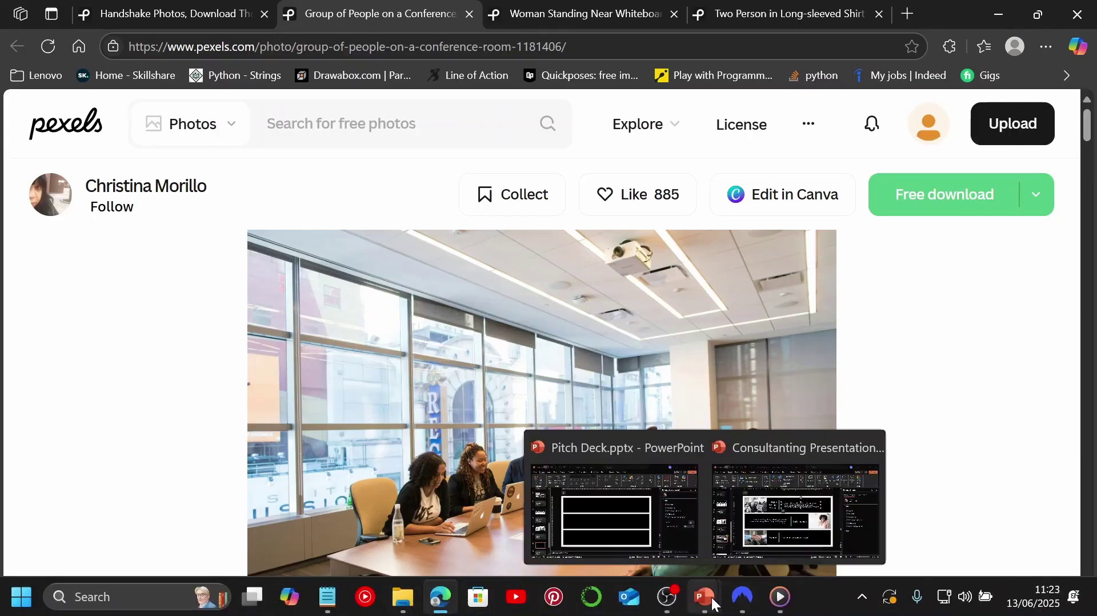
pyautogui.click(640, 541)
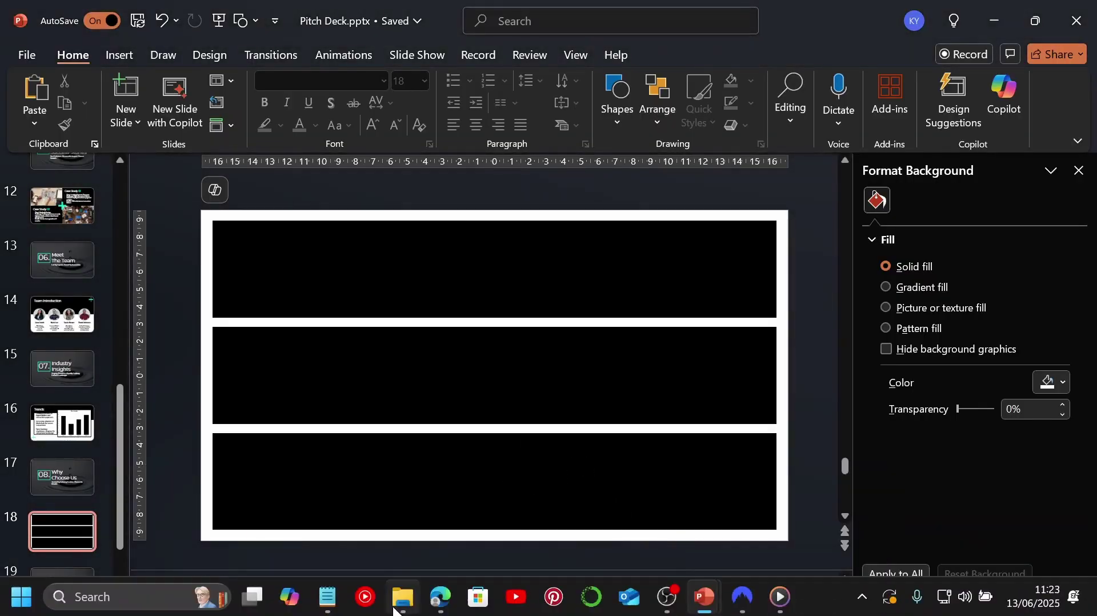
pyautogui.click(401, 597)
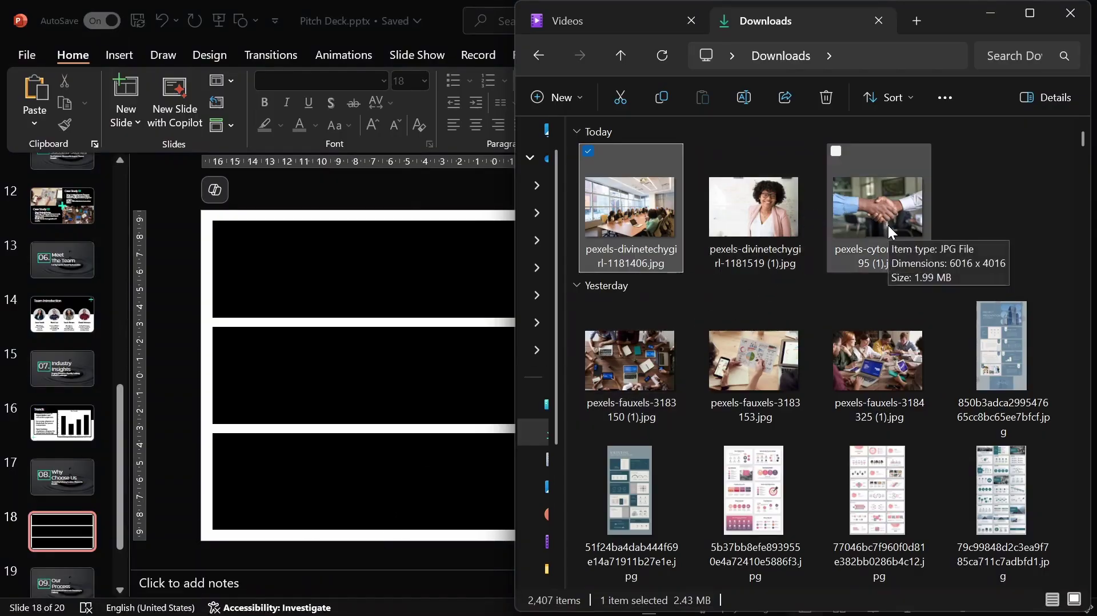
pyautogui.keyDown('shift'); pyautogui.click(883, 207); pyautogui.keyUp('shift')
pyautogui.moveTo(418, 342); pyautogui.dragTo(419, 343)
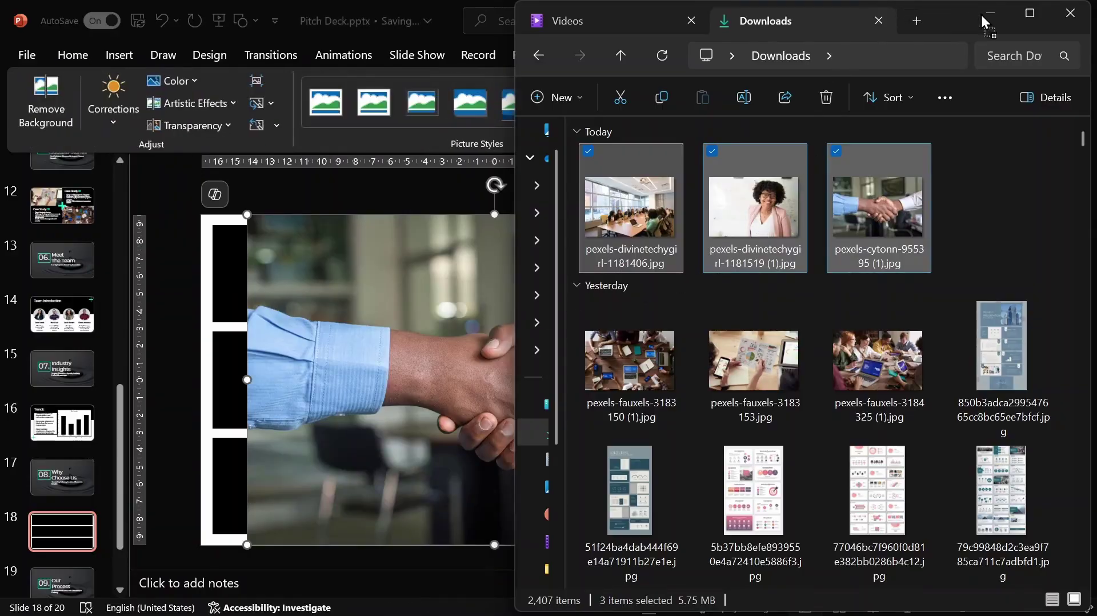
pyautogui.click(986, 15)
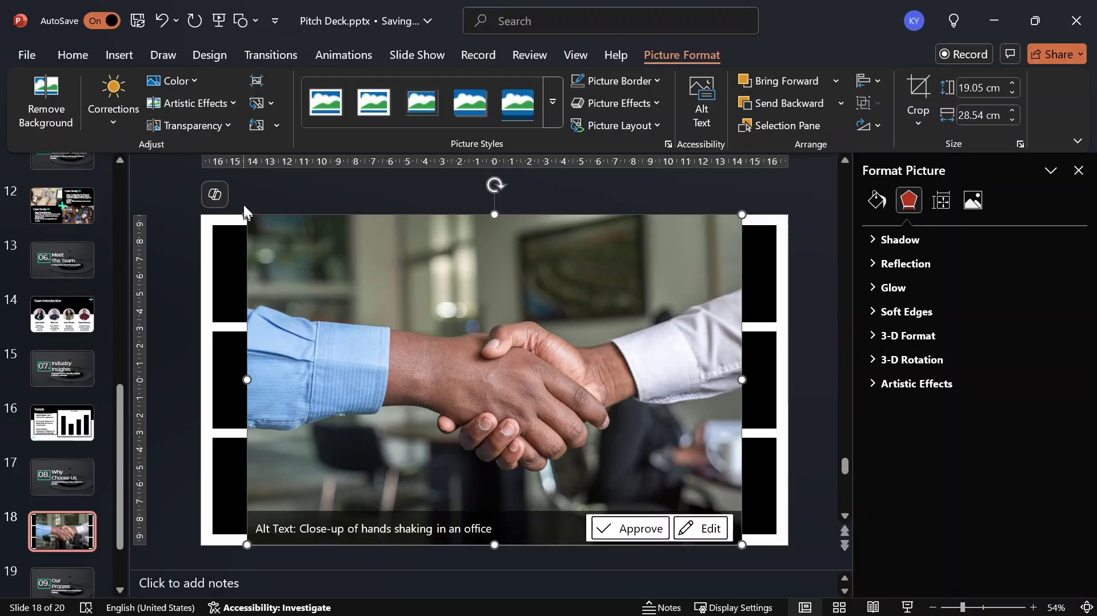
# Shrink the handshake photo and the woman near whiteboard photo toward the slide's lower-right area.
pyautogui.moveTo(247, 215); pyautogui.dragTo(485, 374)
pyautogui.click(249, 241)
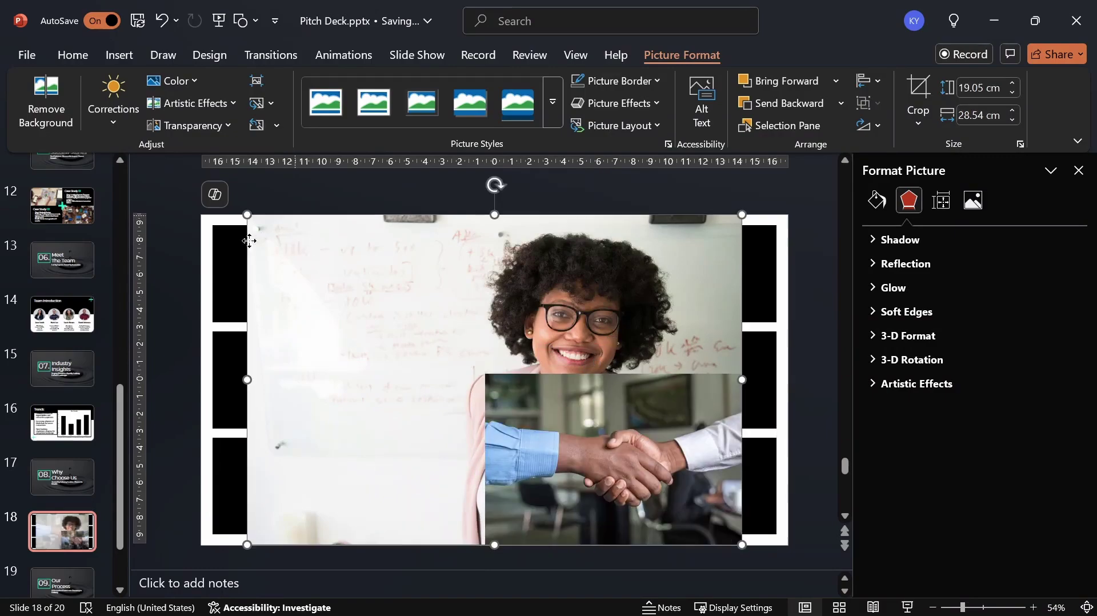
pyautogui.moveTo(249, 213); pyautogui.dragTo(450, 346)
# Scale the conference room photo to about 5.6 by 8.5 cm at the left end of the top bar and preview the slide full screen.
pyautogui.click(251, 220)
pyautogui.moveTo(248, 212); pyautogui.dragTo(227, 274)
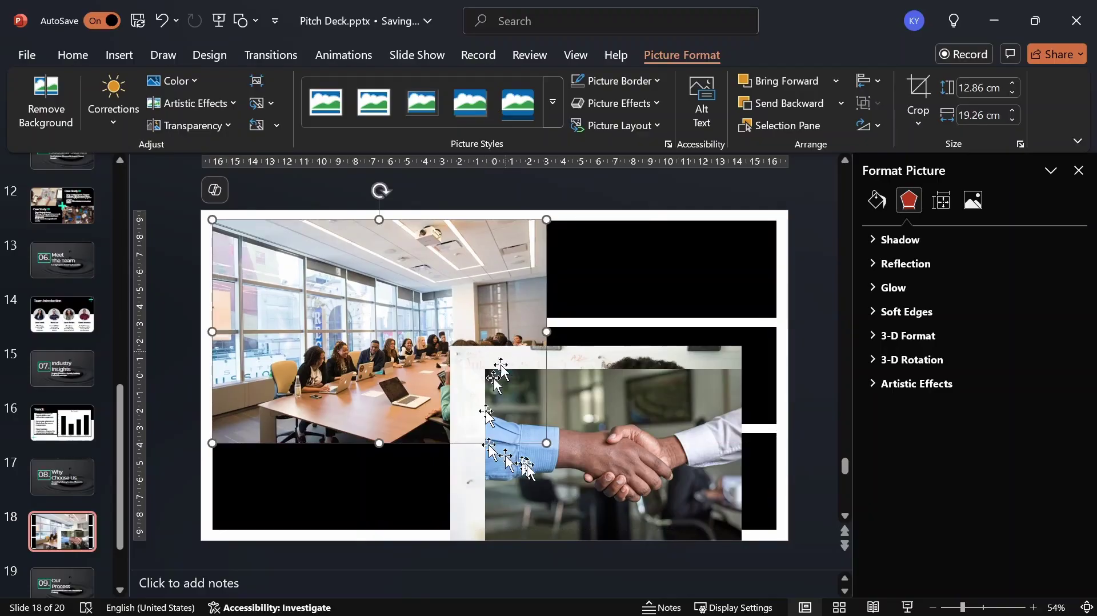
pyautogui.moveTo(546, 443); pyautogui.dragTo(356, 316)
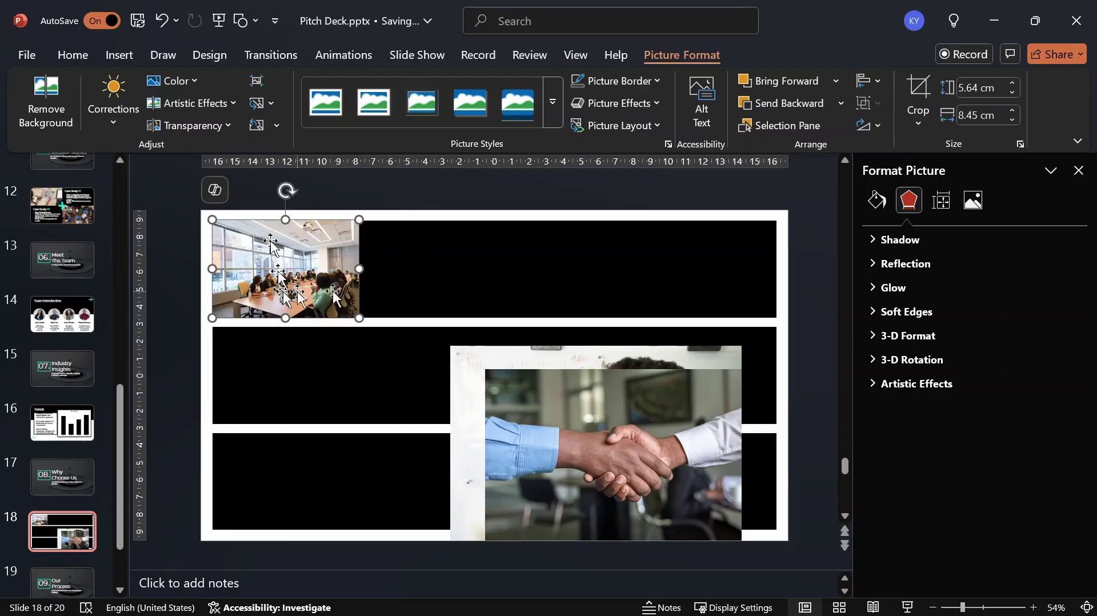
pyautogui.click(400, 288)
pyautogui.click(247, 285)
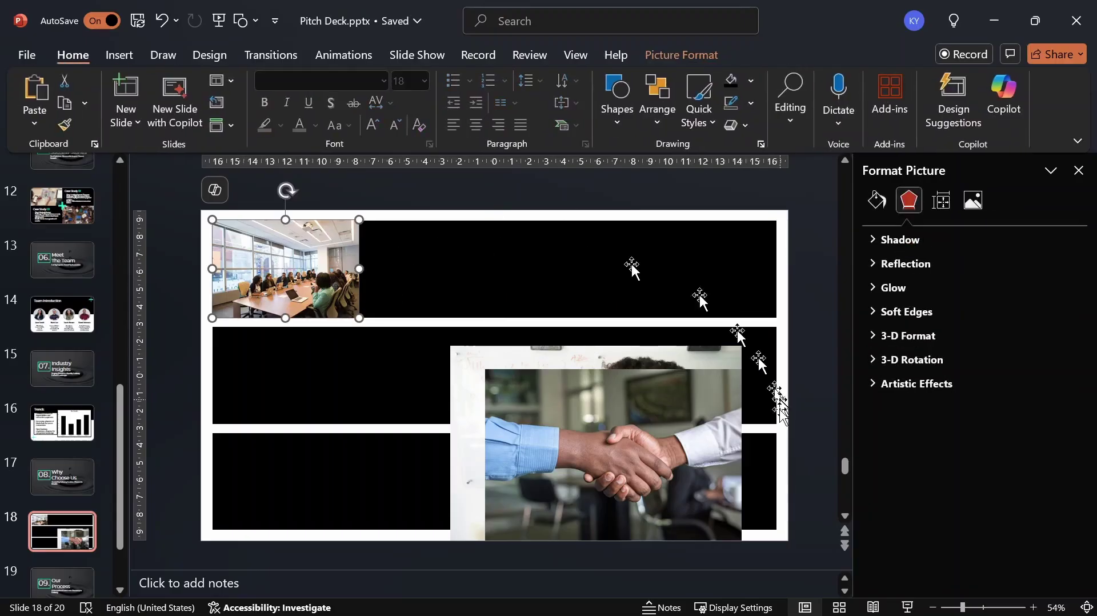
pyautogui.click(909, 606)
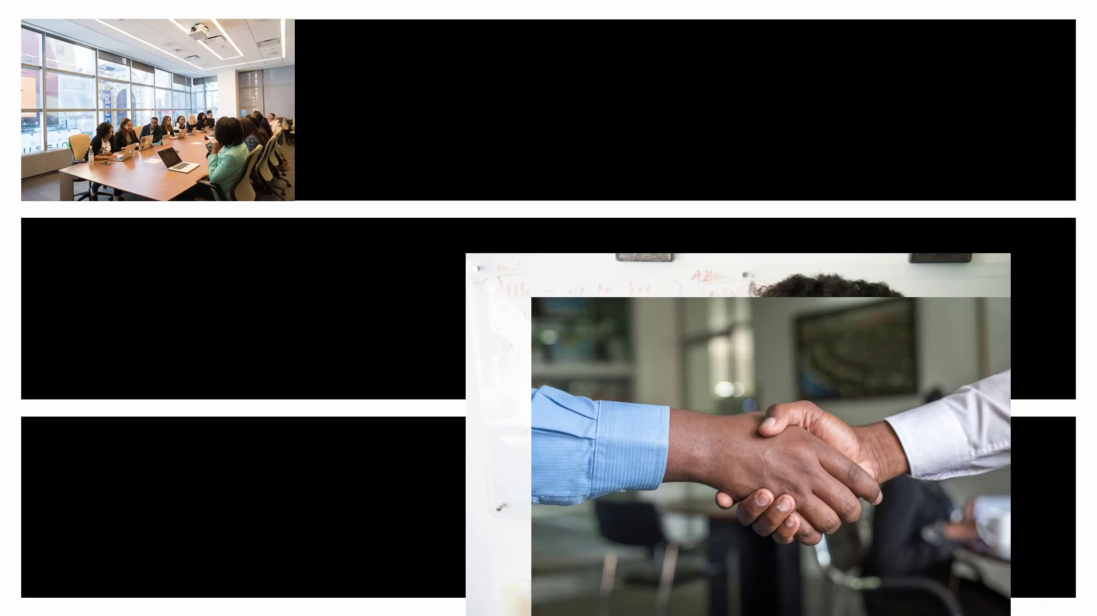
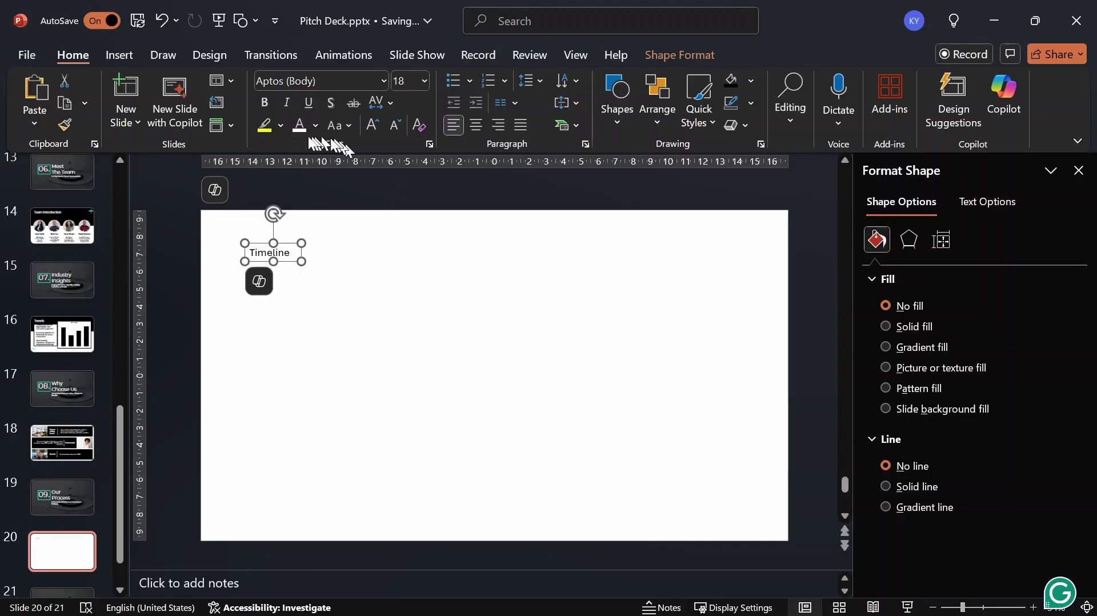
# Set the font of the "Timeline" text box on slide 20 to Montserrat.
pyautogui.click(384, 81)
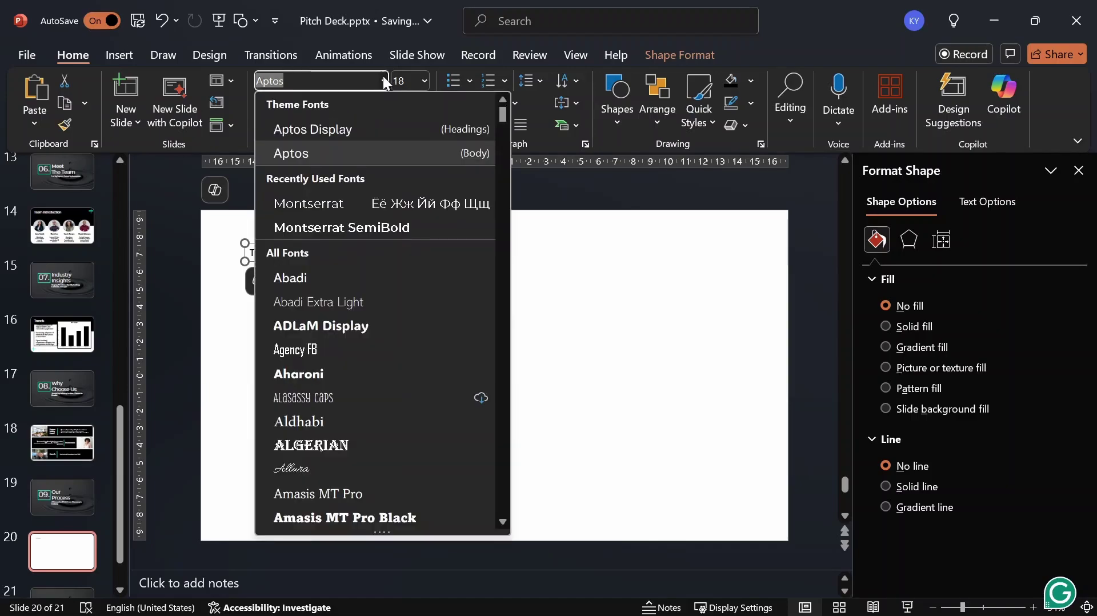
pyautogui.click(335, 203)
pyautogui.click(415, 80)
pyautogui.write('4')
pyautogui.press('Return')
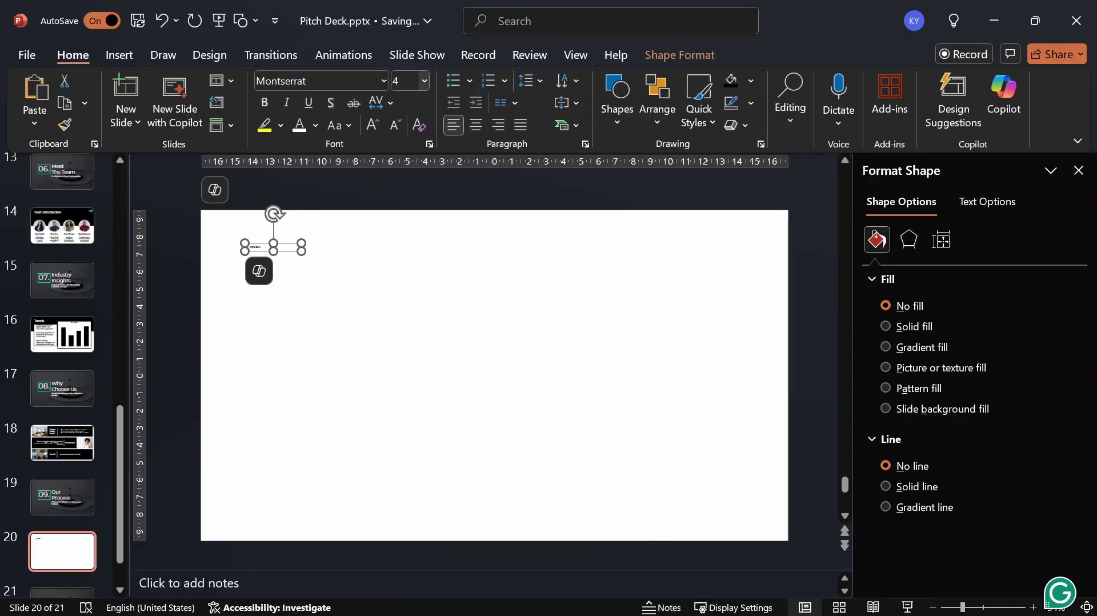
pyautogui.press('Delete')
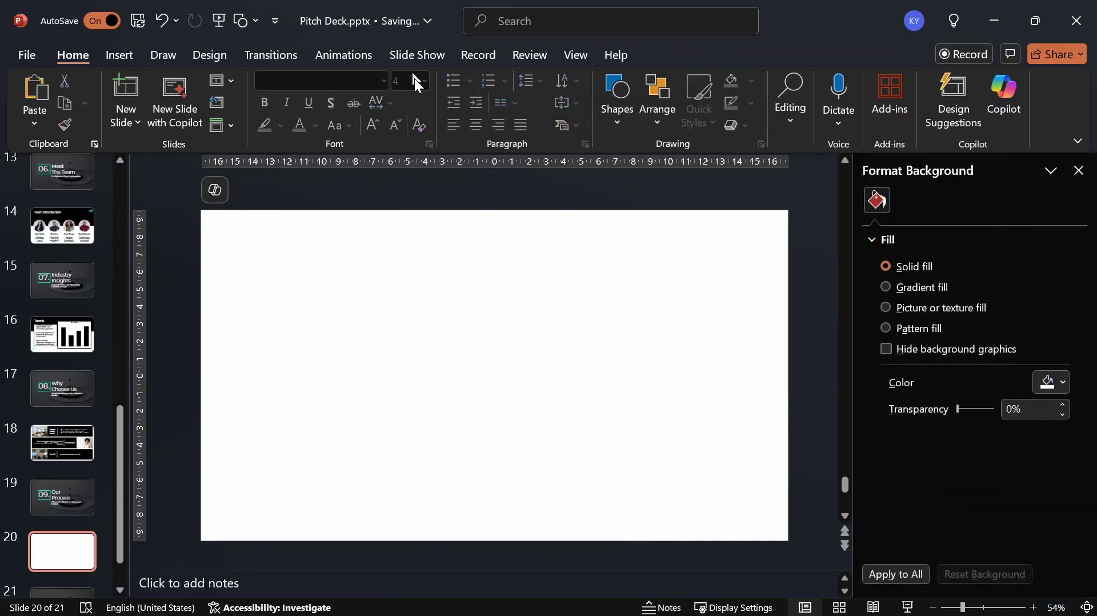
pyautogui.hotkey('ctrl', 'z')
# Set the "Timeline" text to size 44, widen its box to fit one line, and move it toward the slide's upper-left corner.
pyautogui.click(415, 87)
pyautogui.write('44')
pyautogui.press('Return')
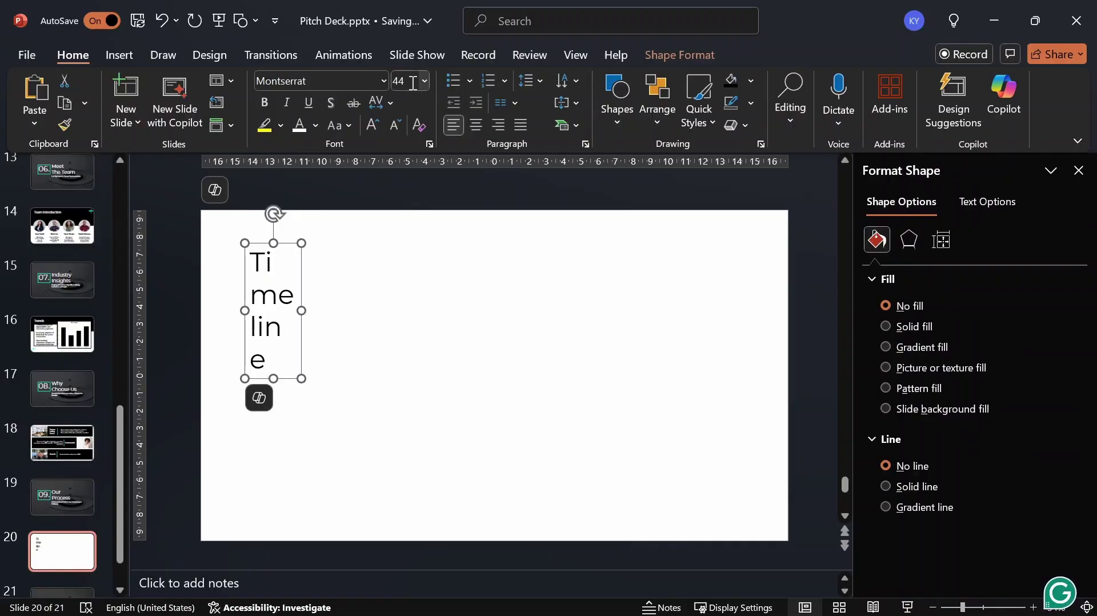
pyautogui.moveTo(302, 310); pyautogui.dragTo(385, 307)
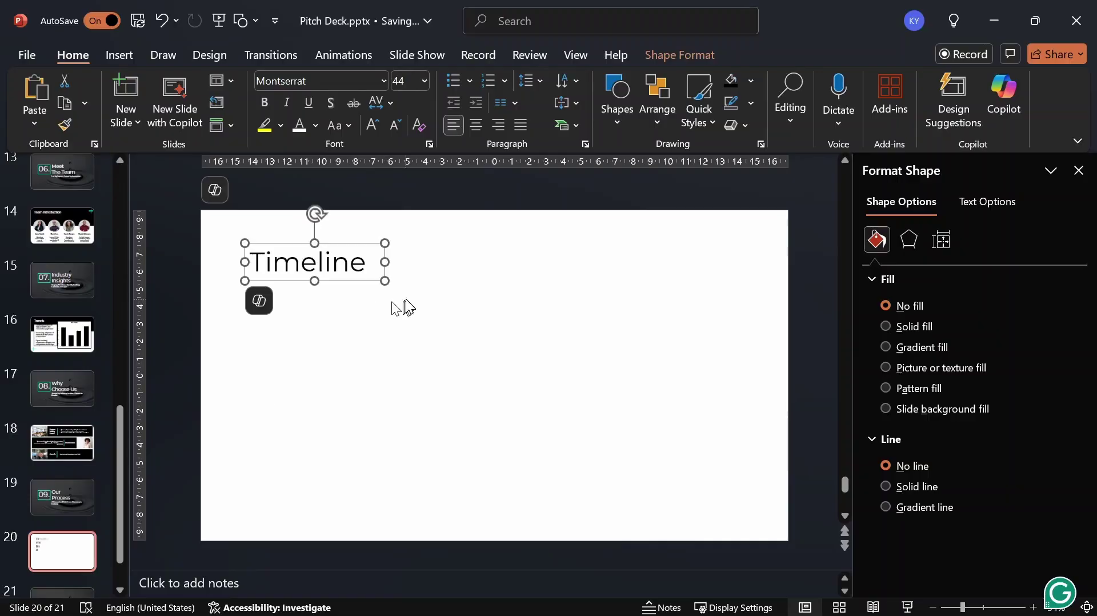
pyautogui.moveTo(385, 265); pyautogui.dragTo(314, 237)
pyautogui.click(393, 370)
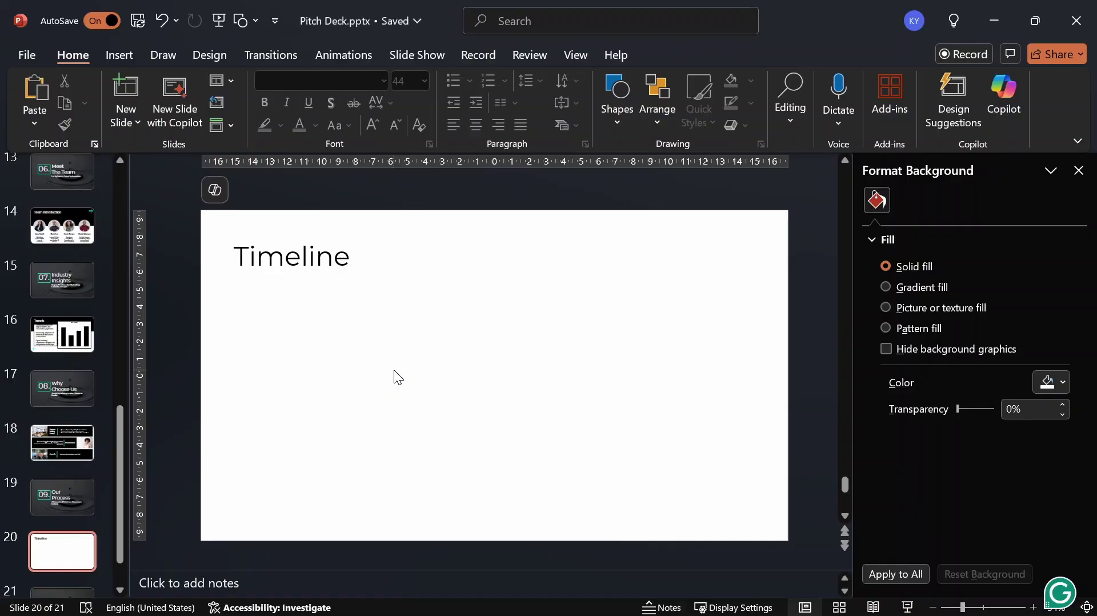
# Insert a diamond shape below the "Timeline" heading, near the slide's left side.
pyautogui.click(629, 98)
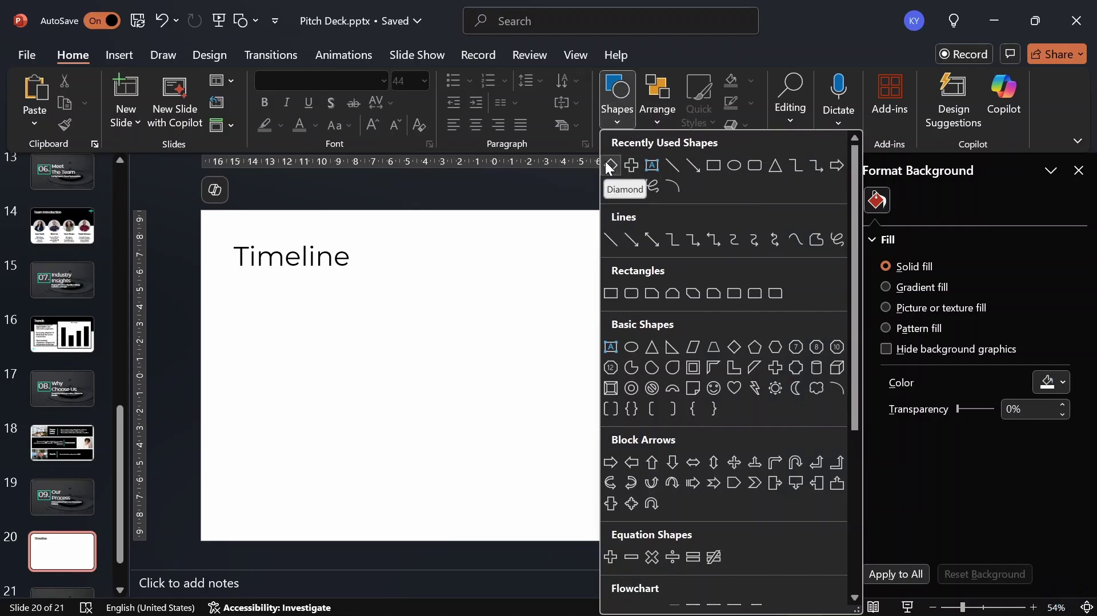
pyautogui.scroll(-2, 91, 309)
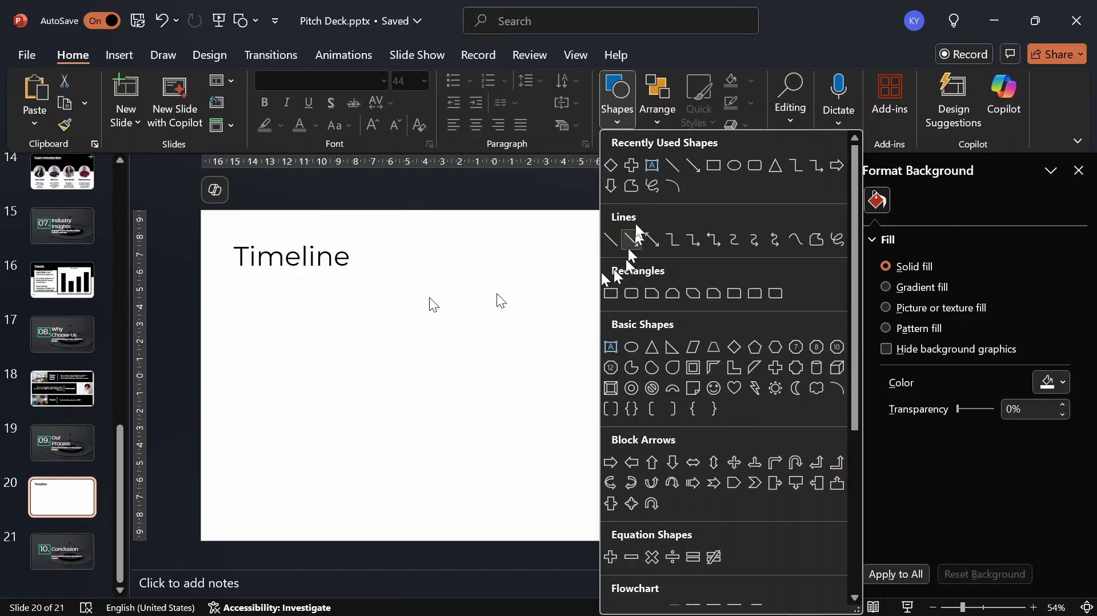
pyautogui.click(609, 166)
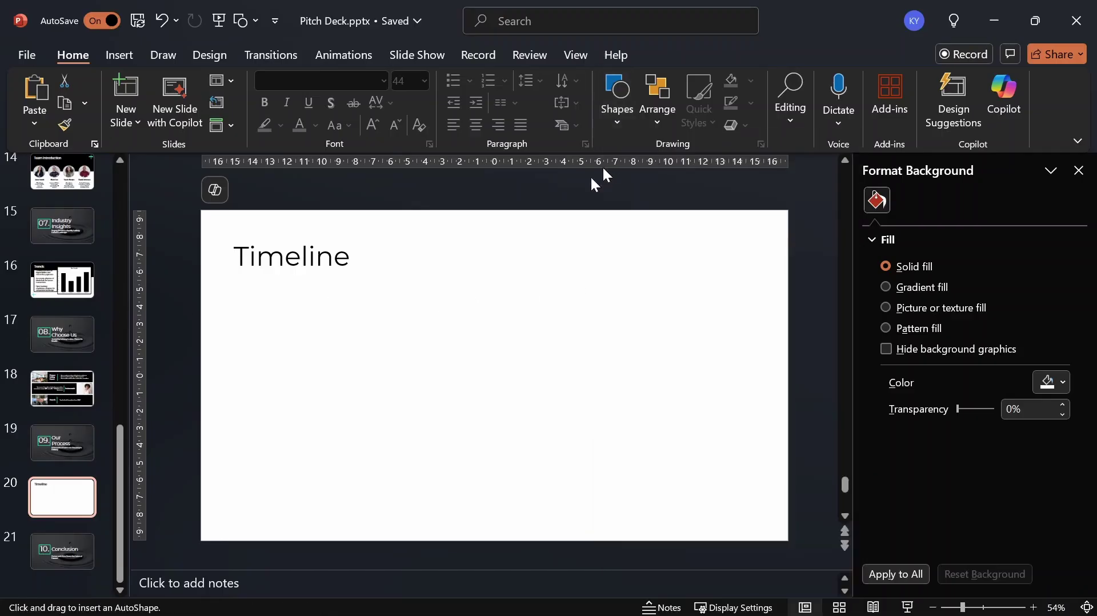
pyautogui.click(273, 368)
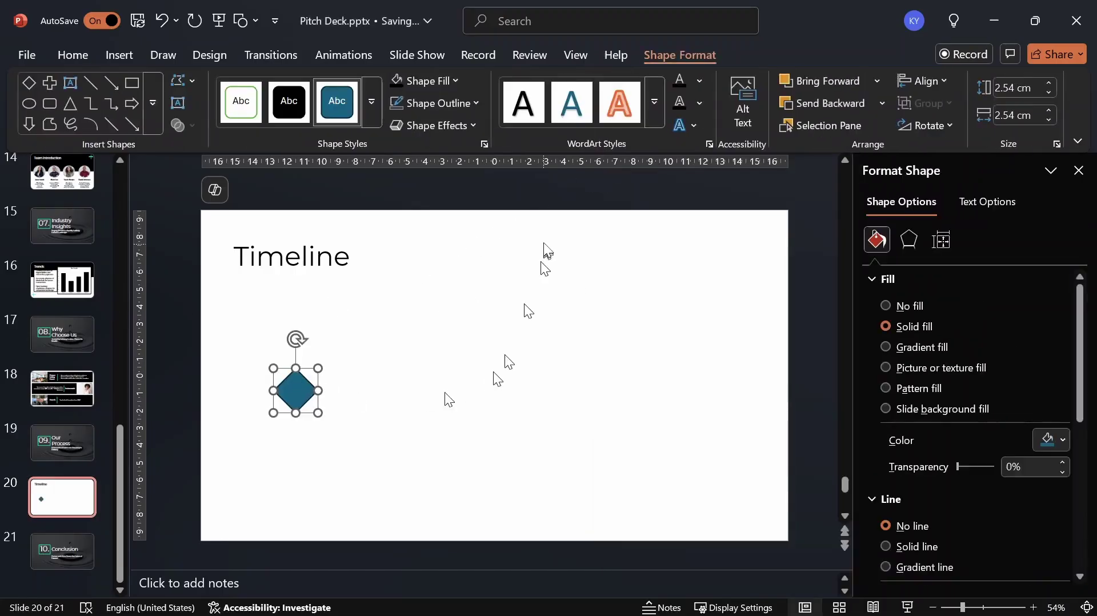
# Remove the diamond's outline and fill it with the recent turquoise color.
pyautogui.click(414, 105)
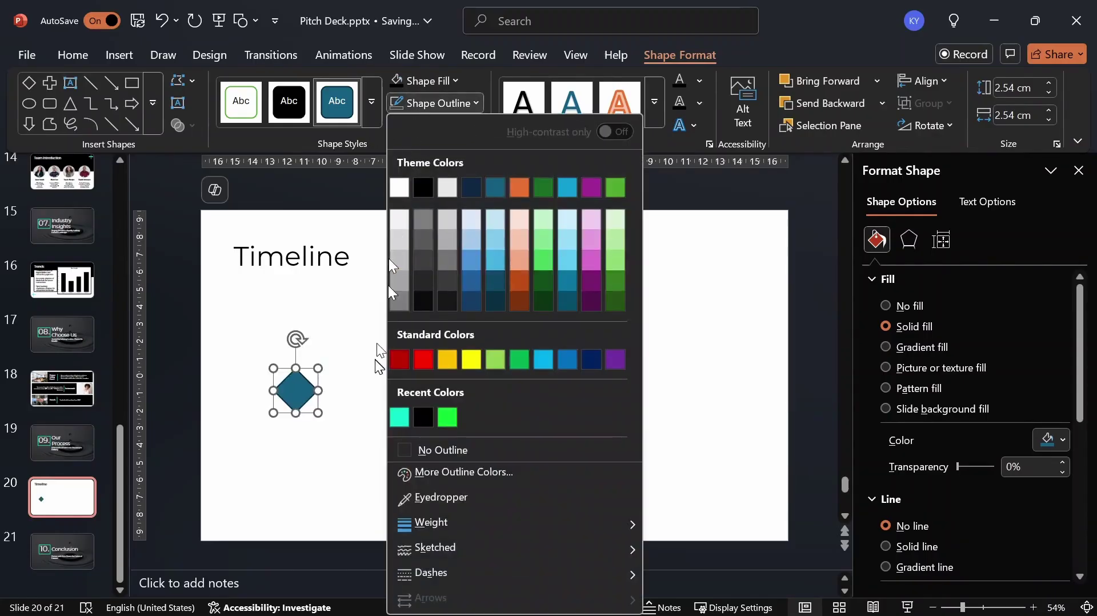
pyautogui.click(441, 448)
pyautogui.click(426, 81)
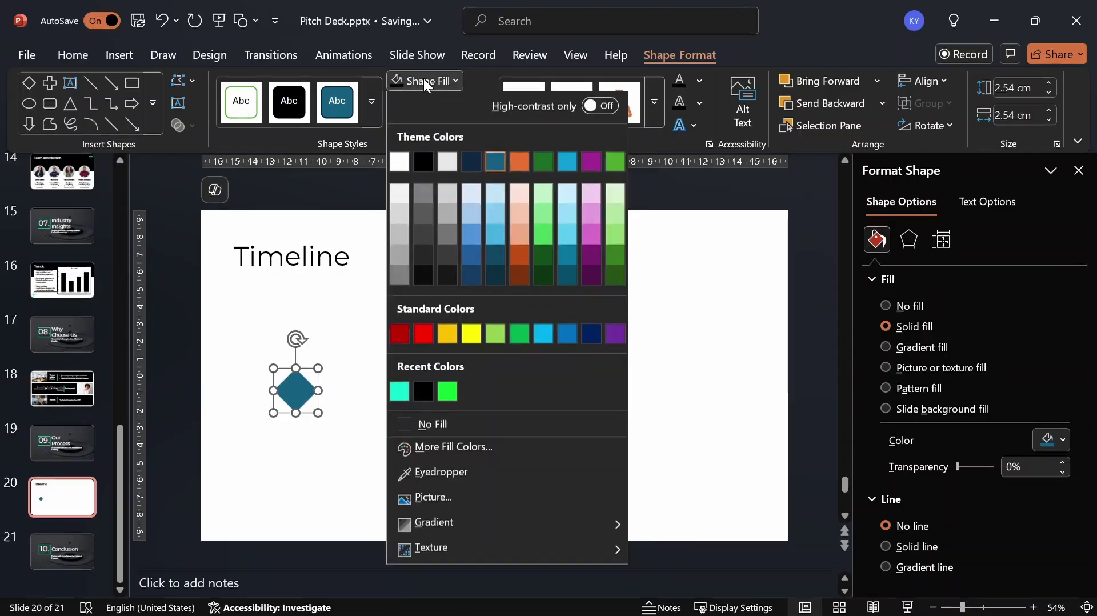
pyautogui.click(399, 394)
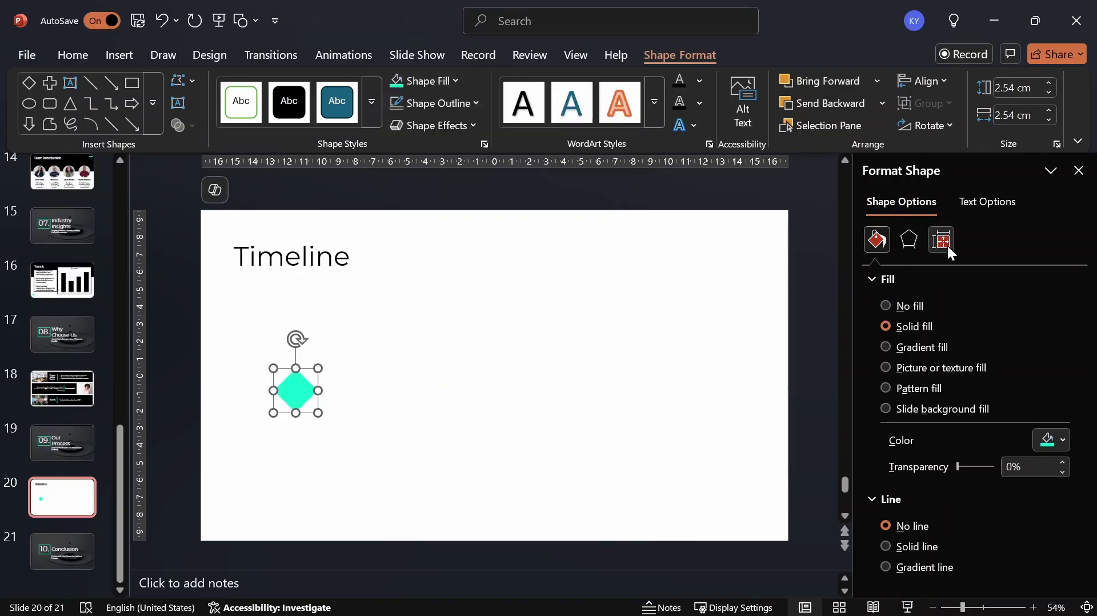
# Set the diamond's height and width to 1 cm each.
pyautogui.click(1020, 91)
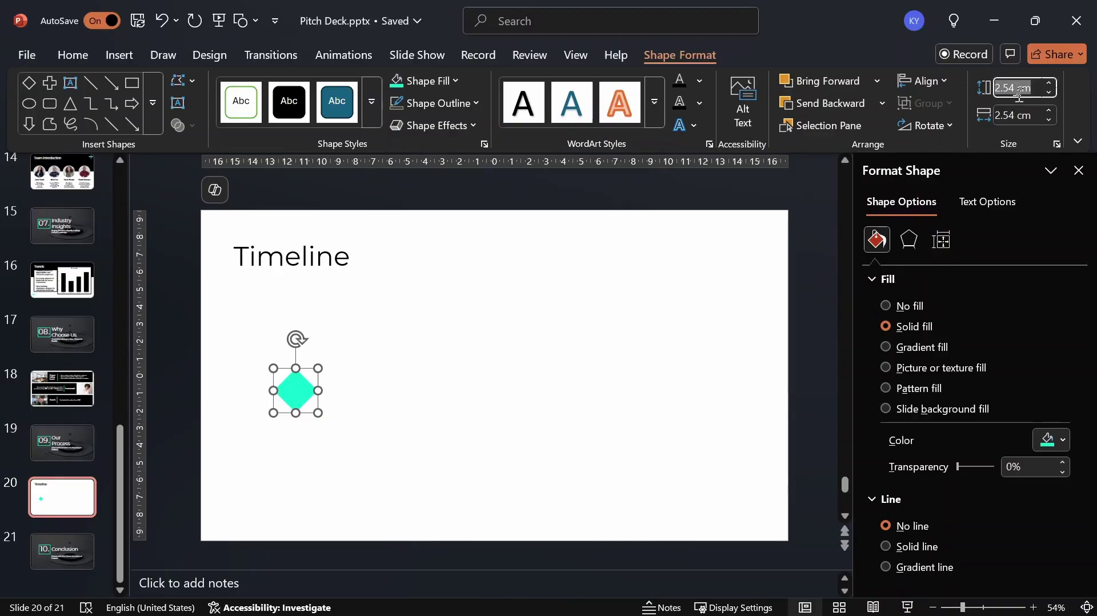
pyautogui.write('1')
pyautogui.press('Return')
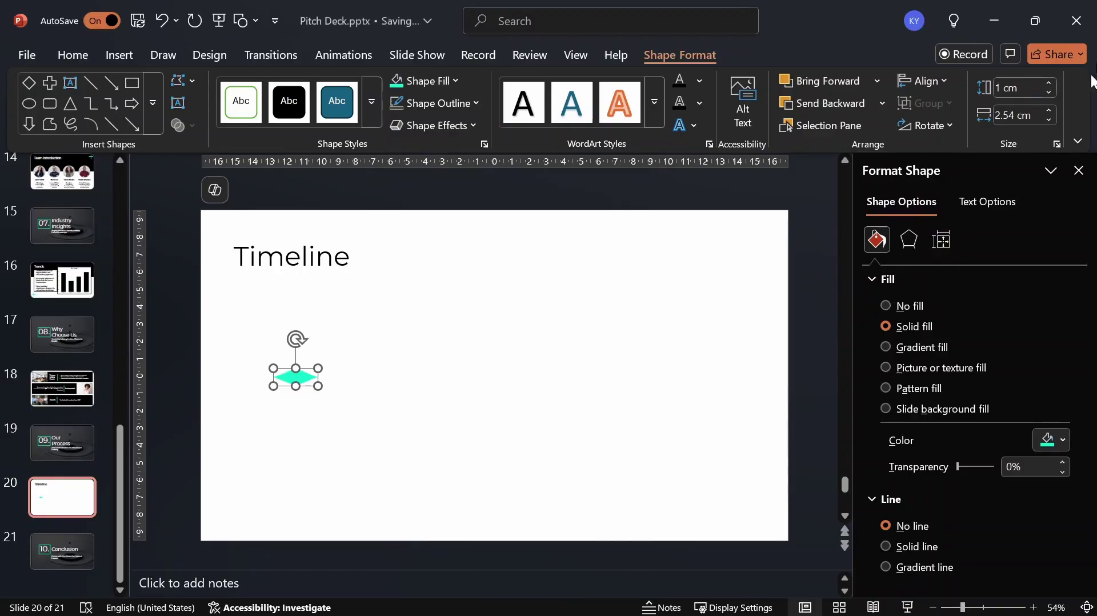
pyautogui.click(1007, 117)
pyautogui.write('1')
pyautogui.press('Return')
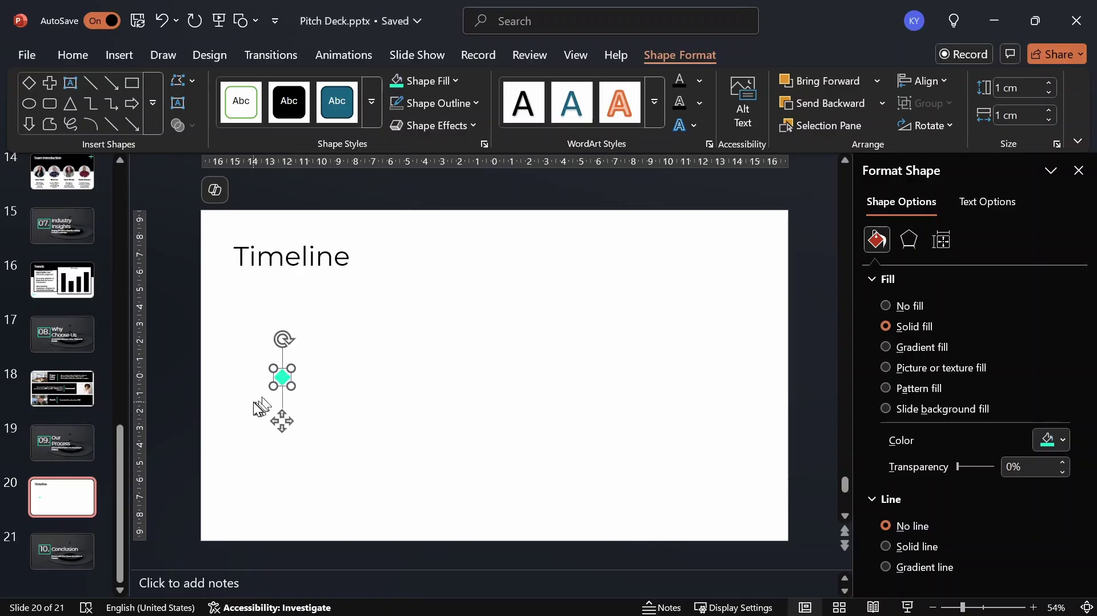
# Shift the diamond slightly right and place three copies along the same horizontal row to form four markers.
pyautogui.moveTo(280, 377); pyautogui.dragTo(293, 375)
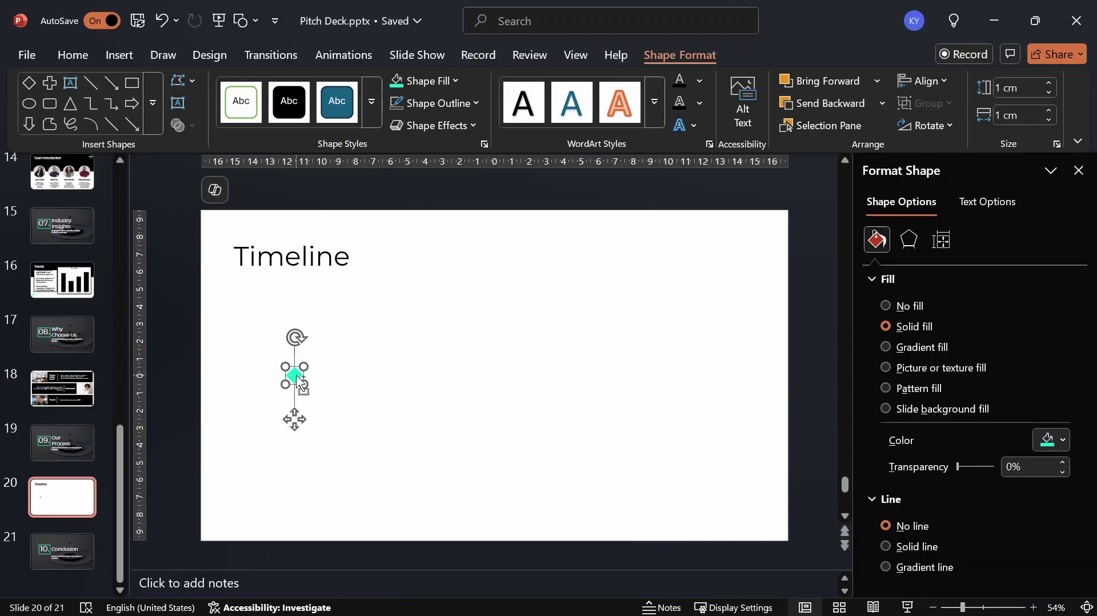
pyautogui.moveTo(301, 381); pyautogui.dragTo(680, 385)
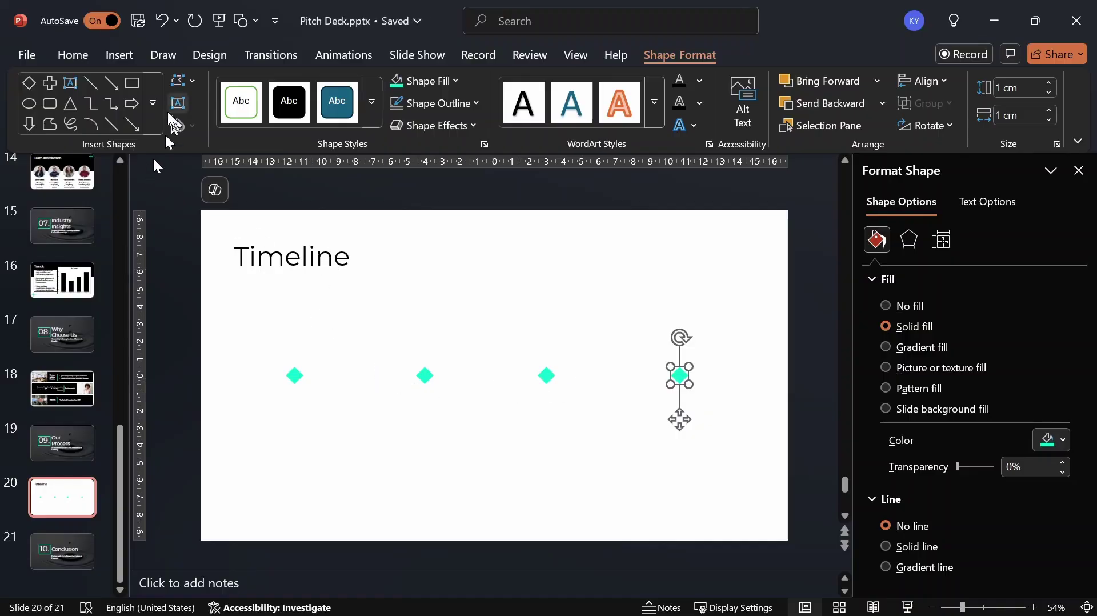
# Draw a vertical line above the first diamond and set its height to 5 cm.
pyautogui.click(91, 83)
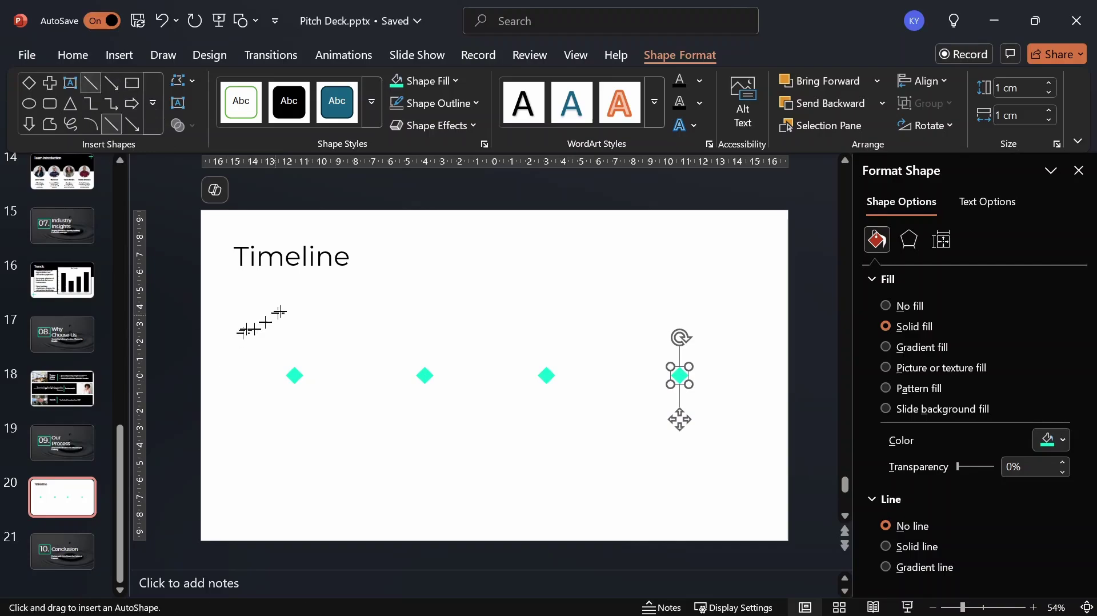
pyautogui.moveTo(293, 289); pyautogui.dragTo(295, 354)
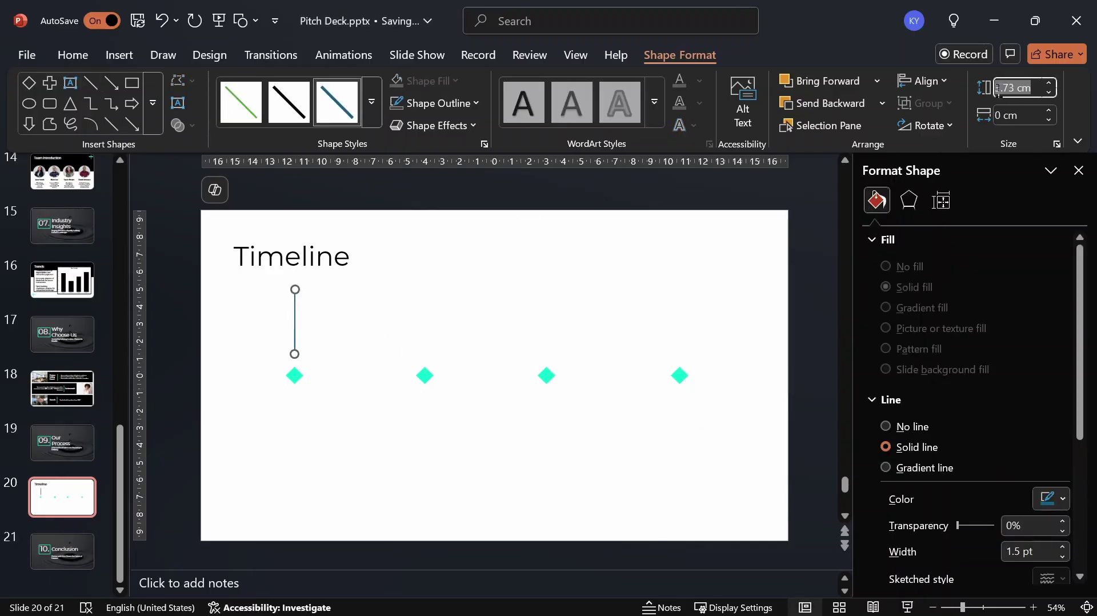
pyautogui.write('5')
pyautogui.press('Return')
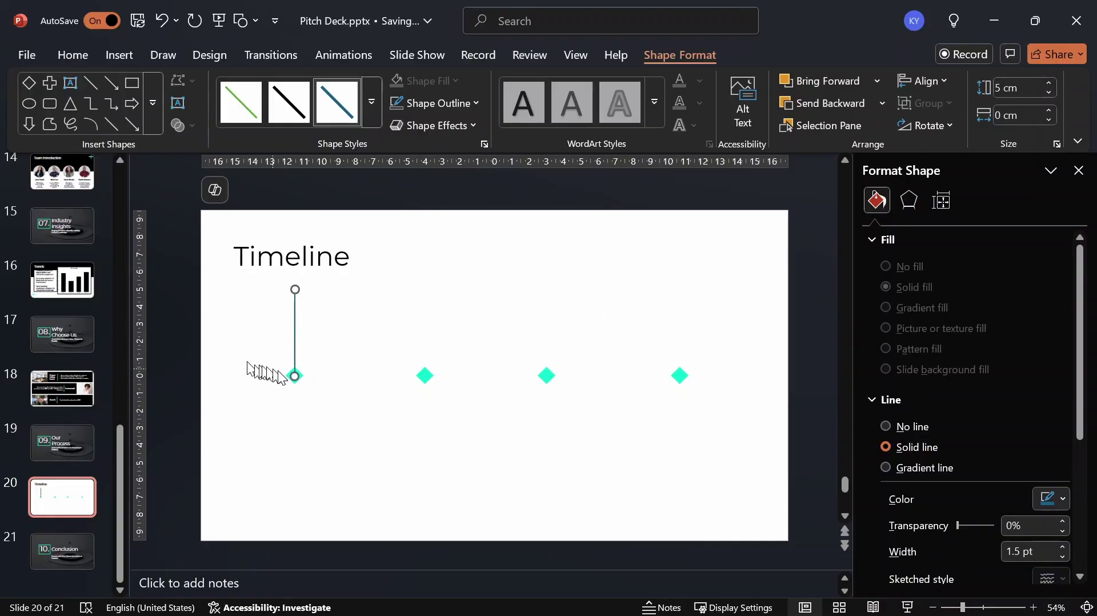
# Select all four diamonds and move them straight down together by about 2 cm.
pyautogui.click(297, 378)
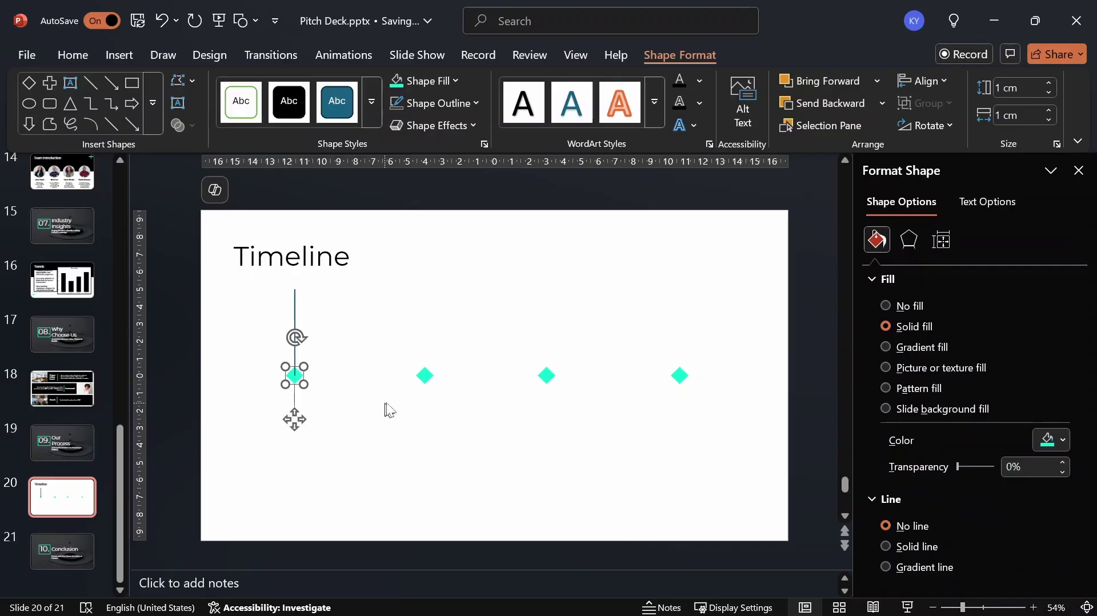
pyautogui.keyDown('shift'); pyautogui.click(424, 375); pyautogui.keyUp('shift')
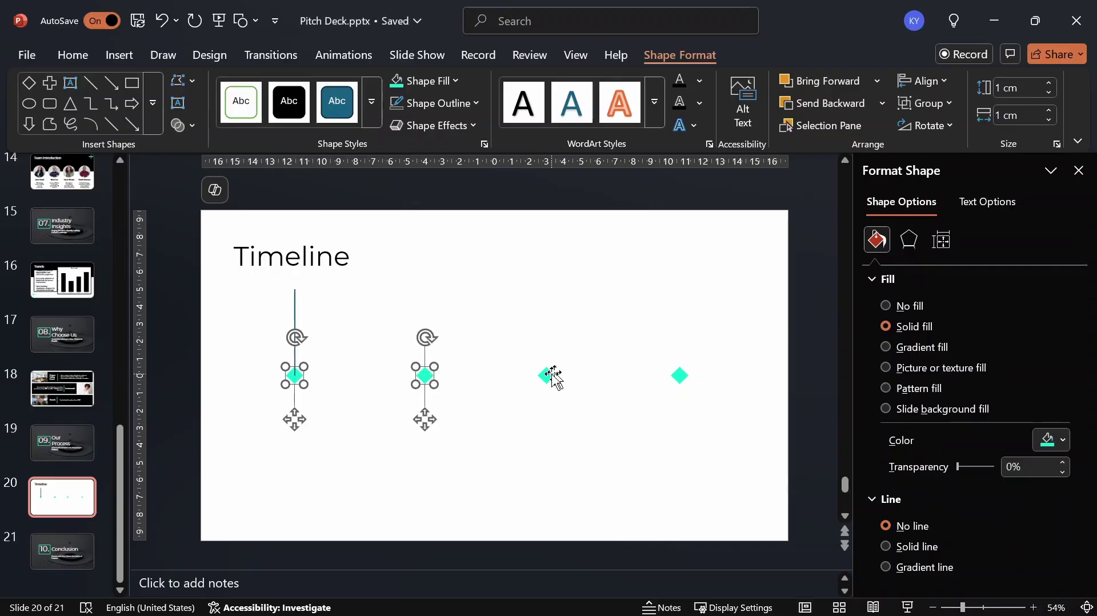
pyautogui.keyDown('shift'); pyautogui.click(553, 376); pyautogui.keyUp('shift')
pyautogui.keyDown('shift'); pyautogui.click(681, 377); pyautogui.keyUp('shift')
pyautogui.moveTo(681, 378); pyautogui.dragTo(681, 414)
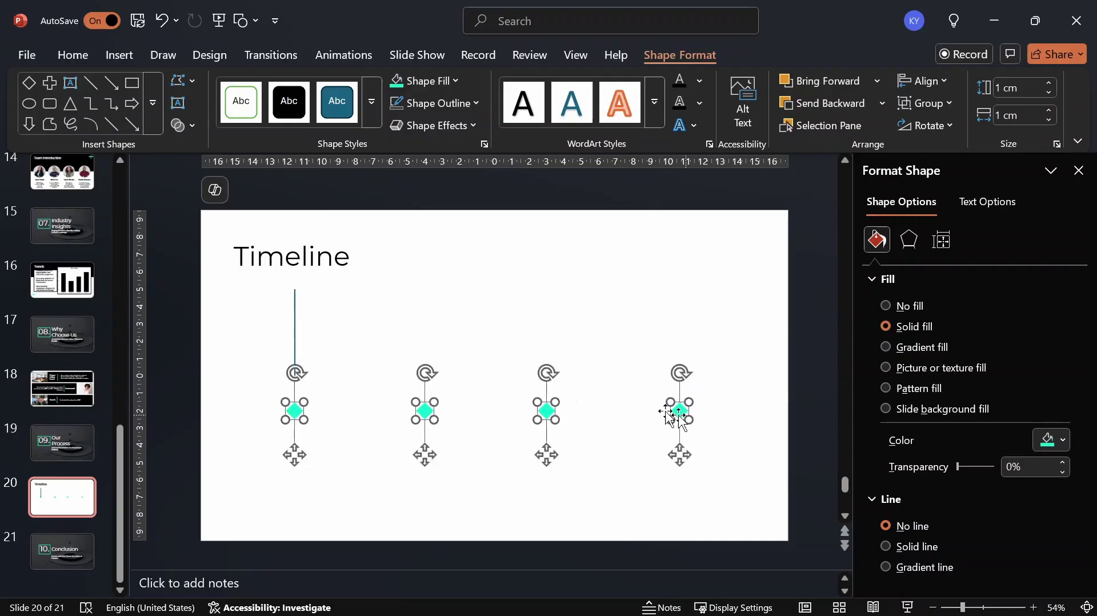
# Set the outline color of the vertical line above the first diamond to black.
pyautogui.click(327, 355)
pyautogui.click(295, 349)
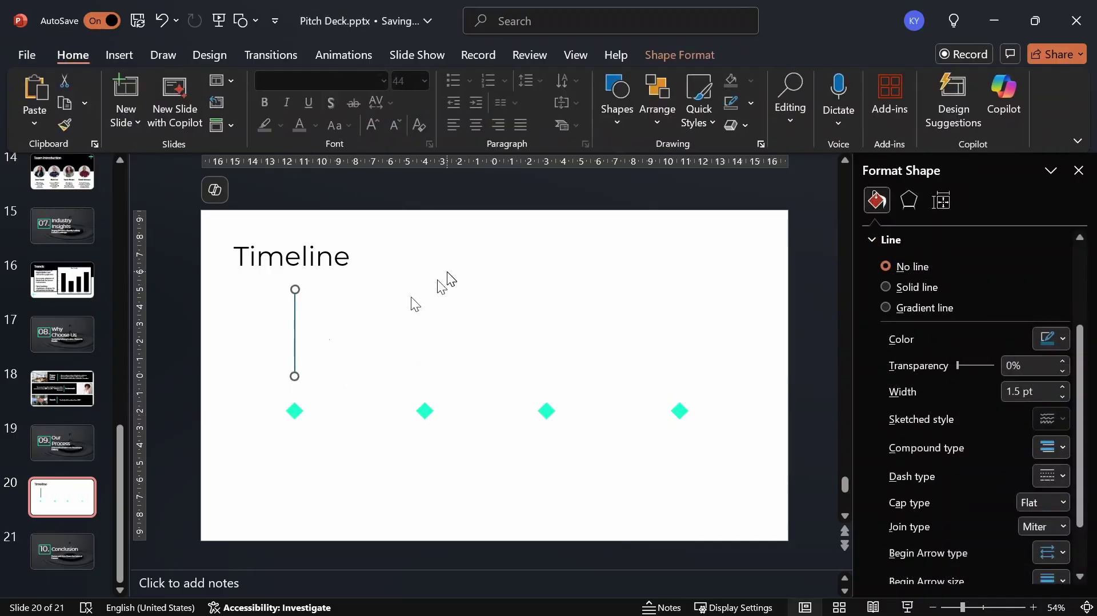
pyautogui.click(753, 100)
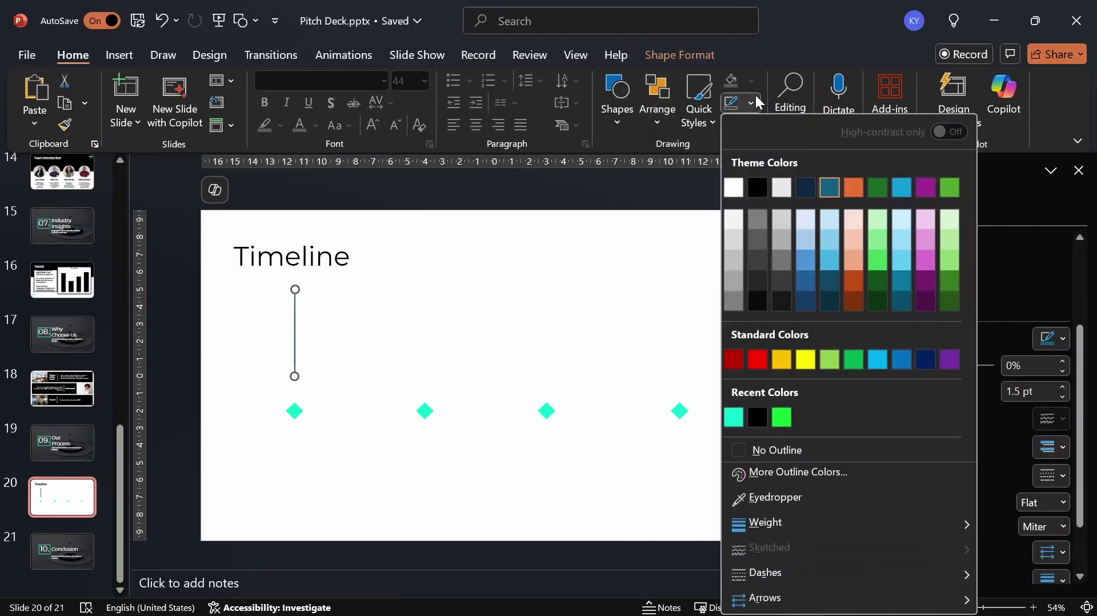
pyautogui.click(756, 189)
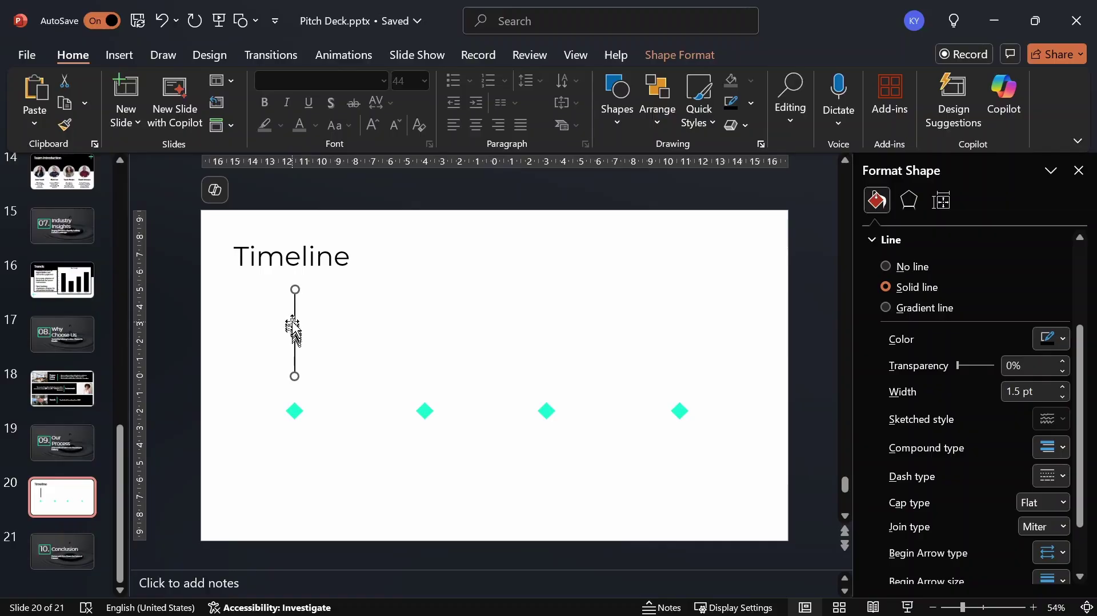
# Draw a horizontal line about 4.5 cm long between the first and second diamonds.
pyautogui.click(119, 57)
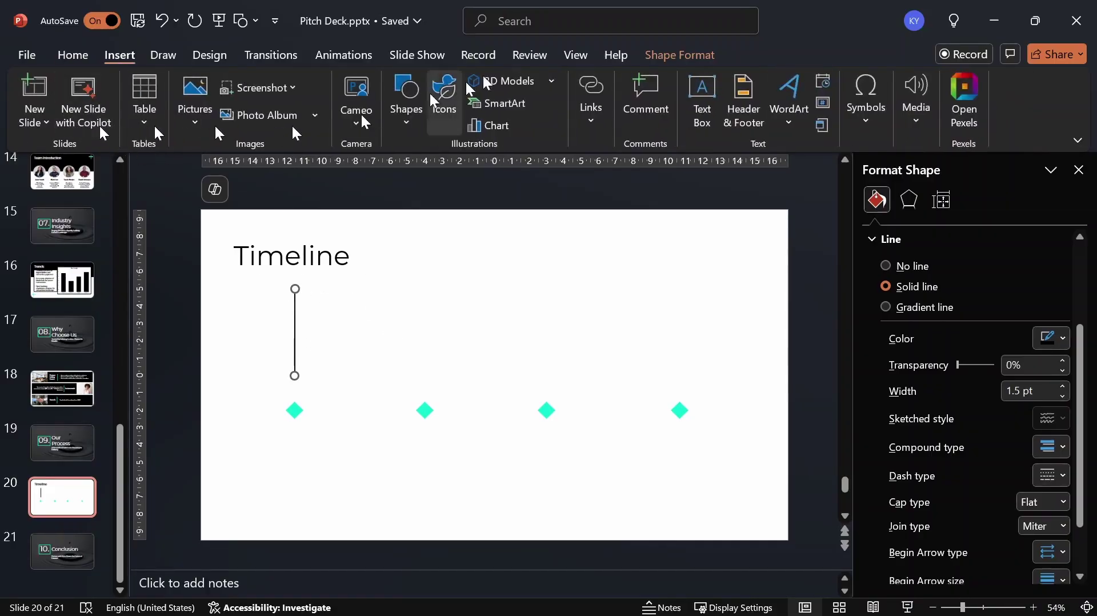
pyautogui.click(400, 114)
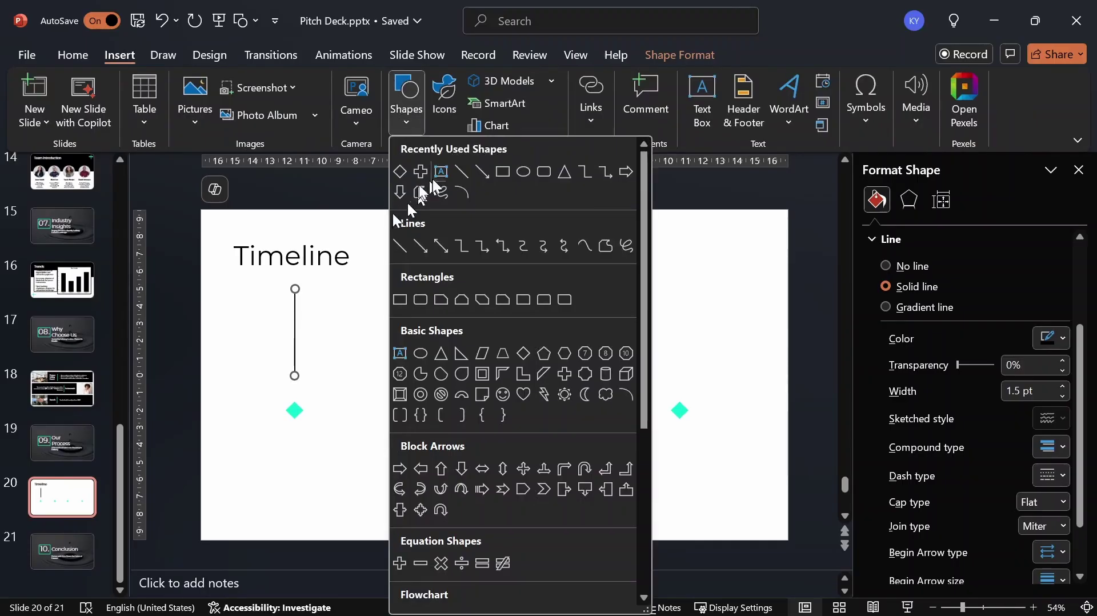
pyautogui.click(459, 172)
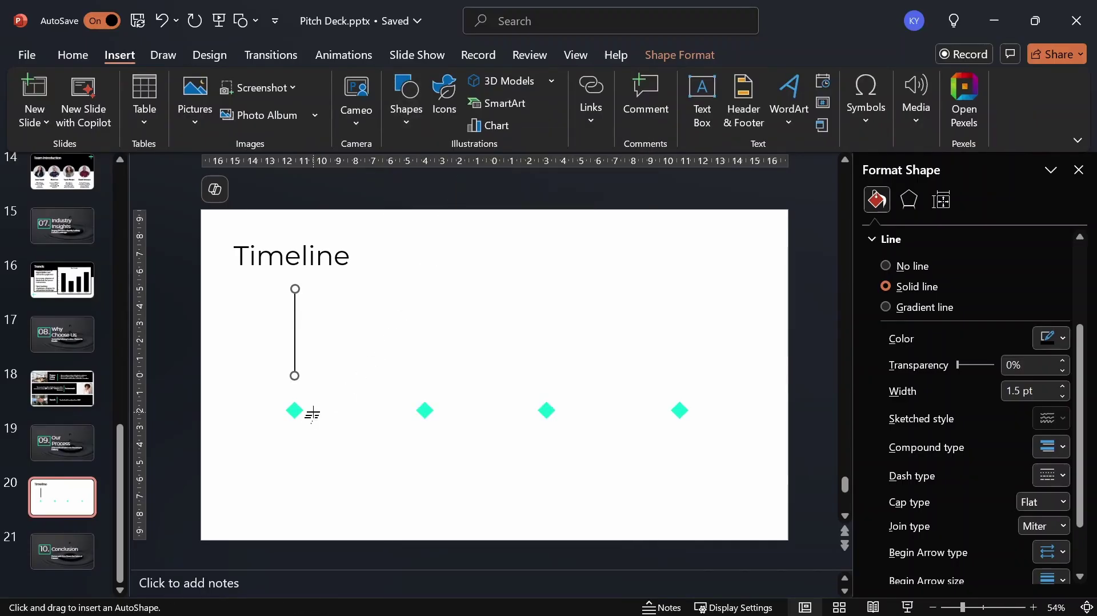
pyautogui.moveTo(312, 411); pyautogui.dragTo(390, 410)
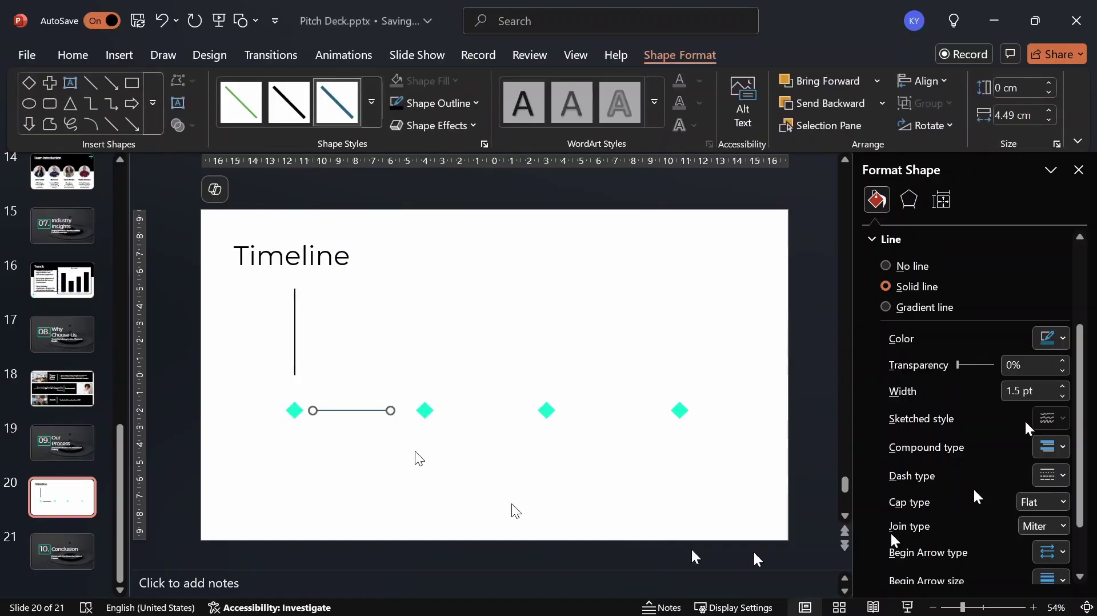
# Set the horizontal line's width to 5 cm and its outline color to black.
pyautogui.click(1012, 116)
pyautogui.write('5')
pyautogui.press('Return')
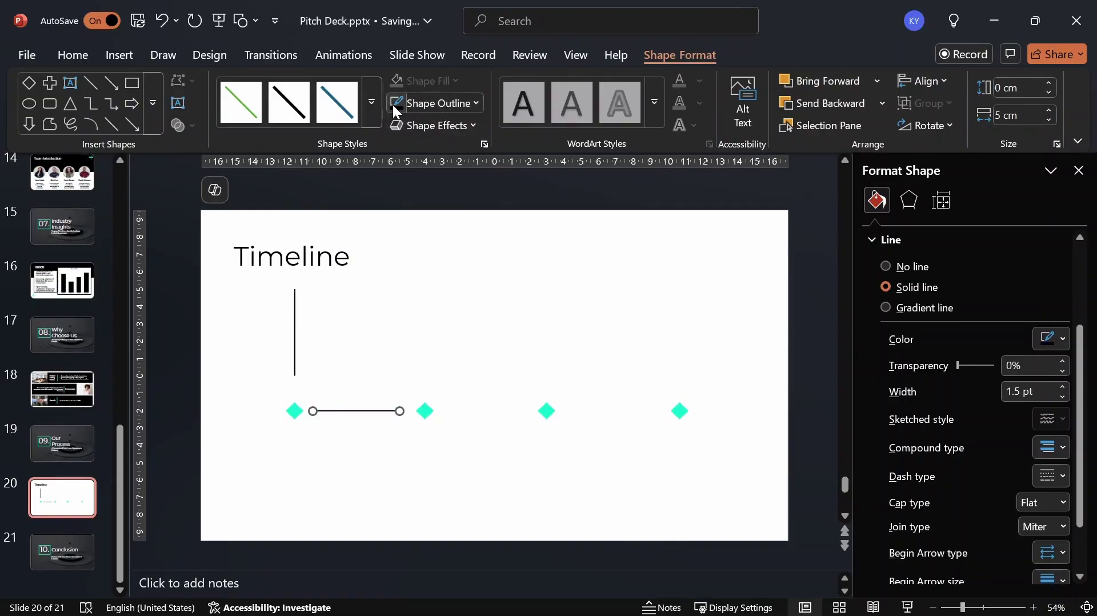
pyautogui.click(442, 108)
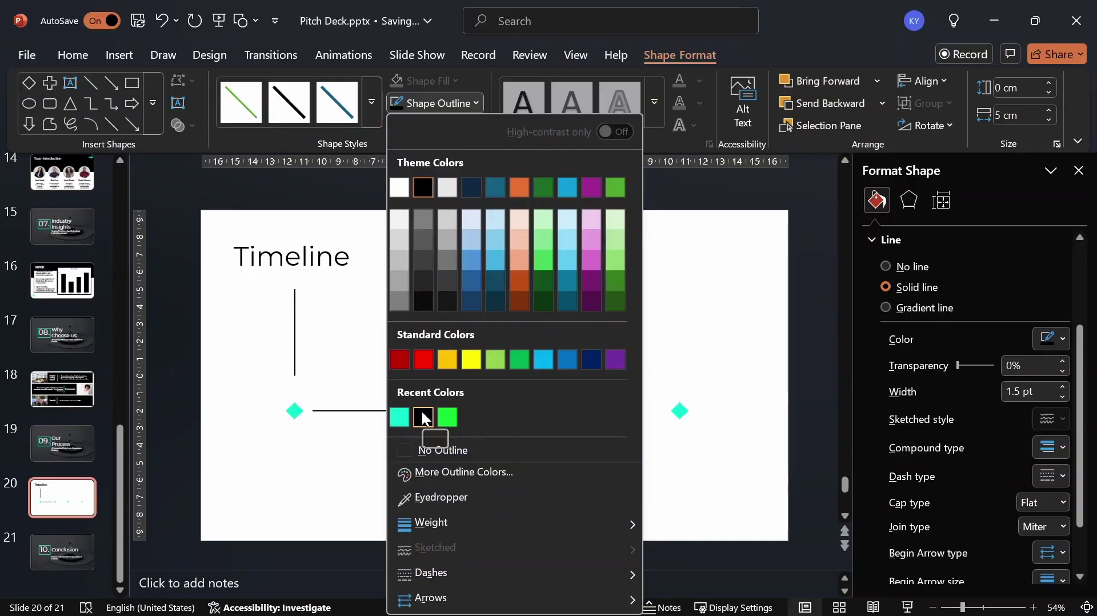
pyautogui.click(424, 417)
pyautogui.click(346, 335)
# Move the vertical line down to just above the first diamond and center-align the two objects.
pyautogui.moveTo(295, 369); pyautogui.dragTo(293, 384)
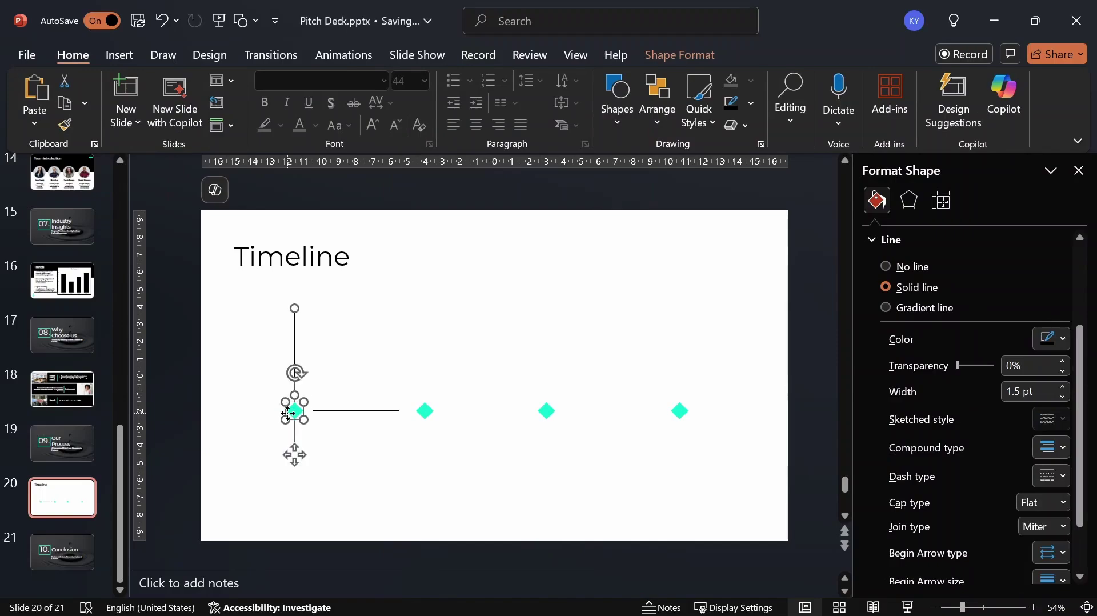
pyautogui.keyDown('shift'); pyautogui.click(289, 411); pyautogui.keyUp('shift')
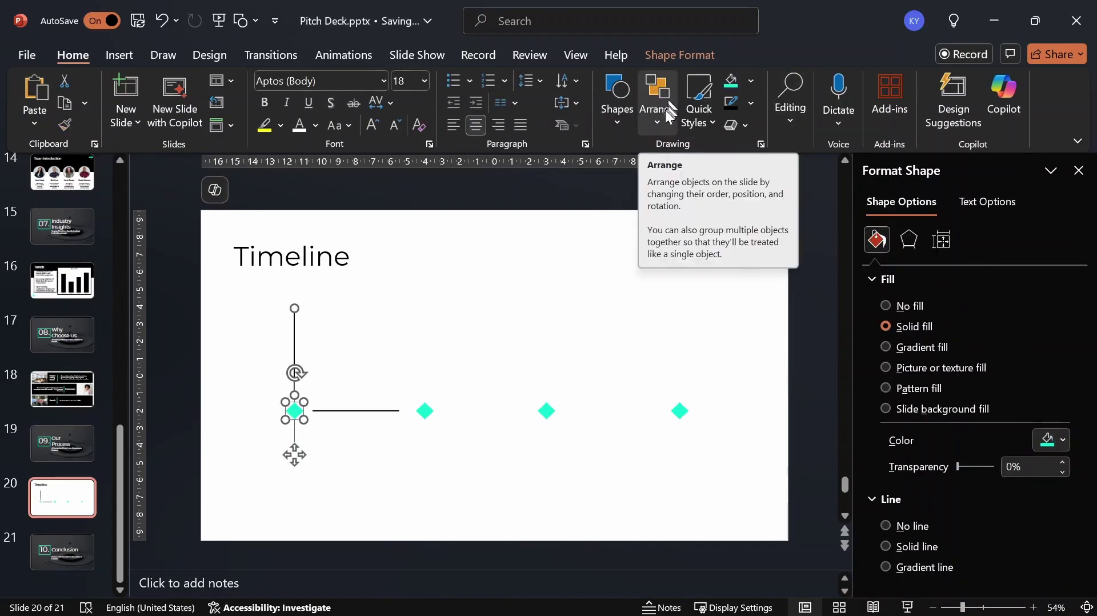
pyautogui.click(658, 106)
pyautogui.moveTo(691, 402)
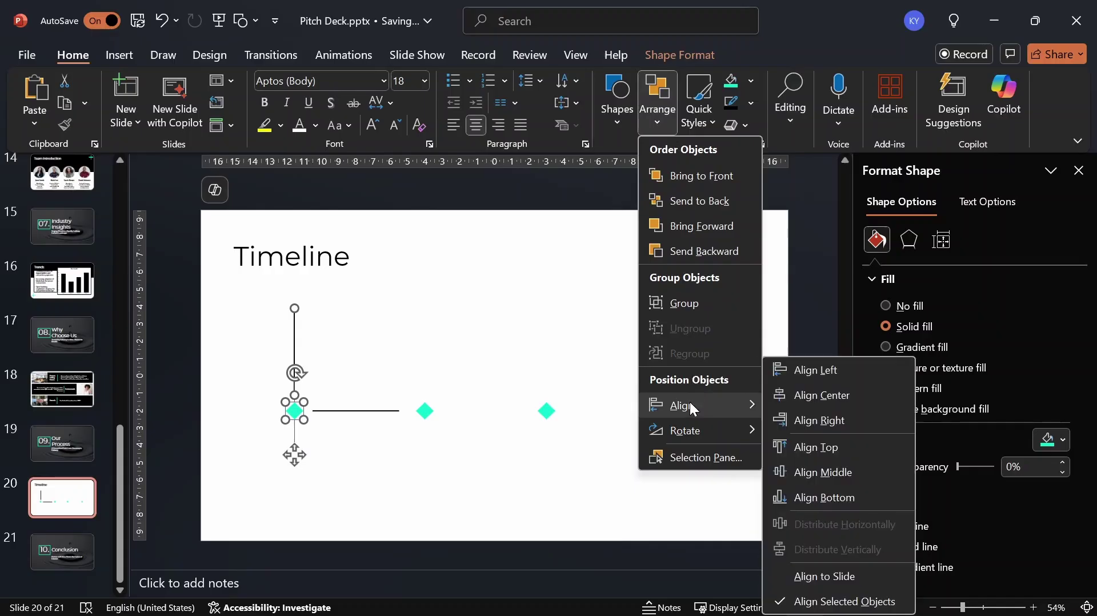
pyautogui.click(838, 399)
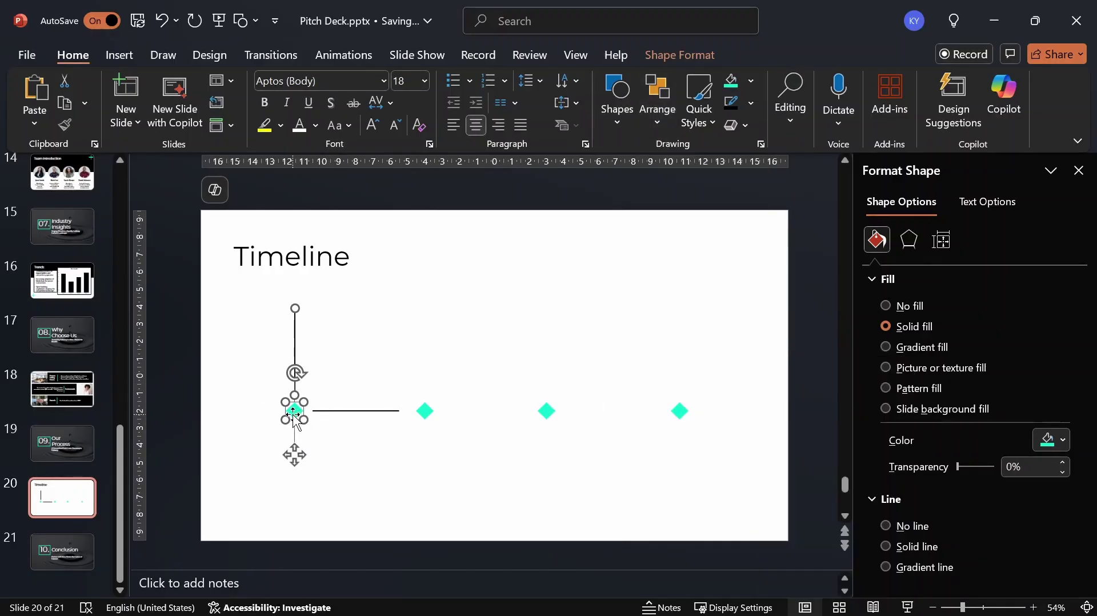
pyautogui.click(348, 378)
# Align the first diamond and the horizontal line beside it with Align Middle.
pyautogui.click(295, 410)
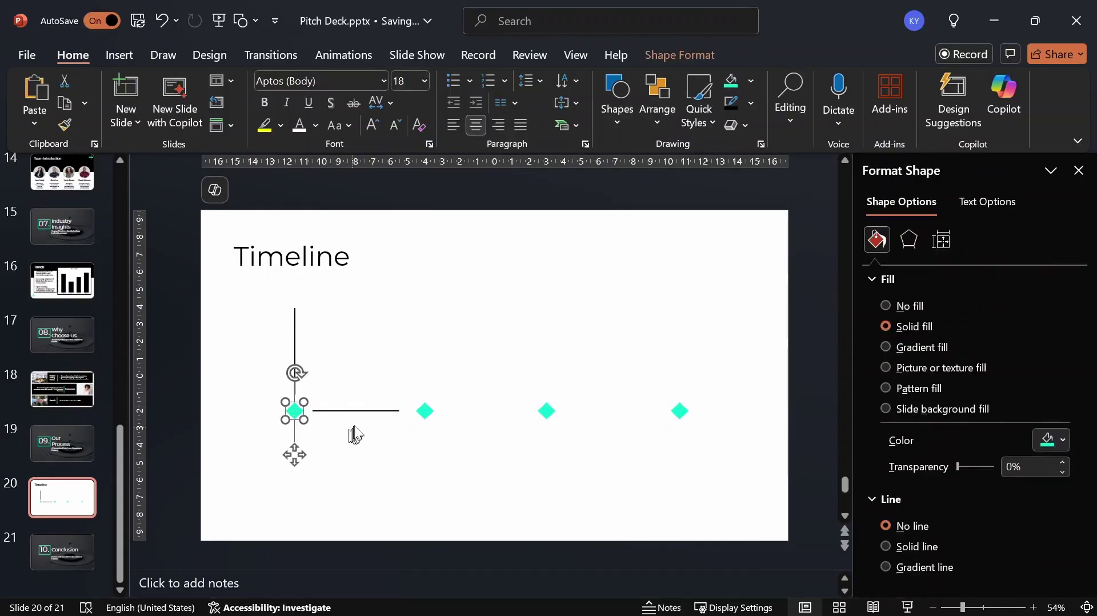
pyautogui.keyDown('shift'); pyautogui.click(357, 412); pyautogui.keyUp('shift')
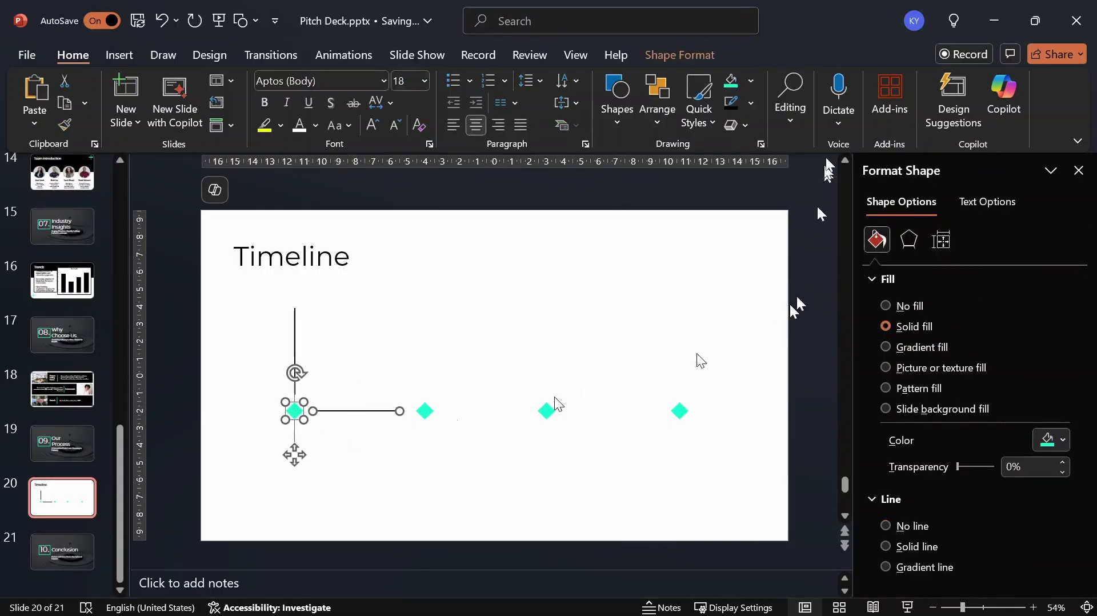
pyautogui.click(656, 128)
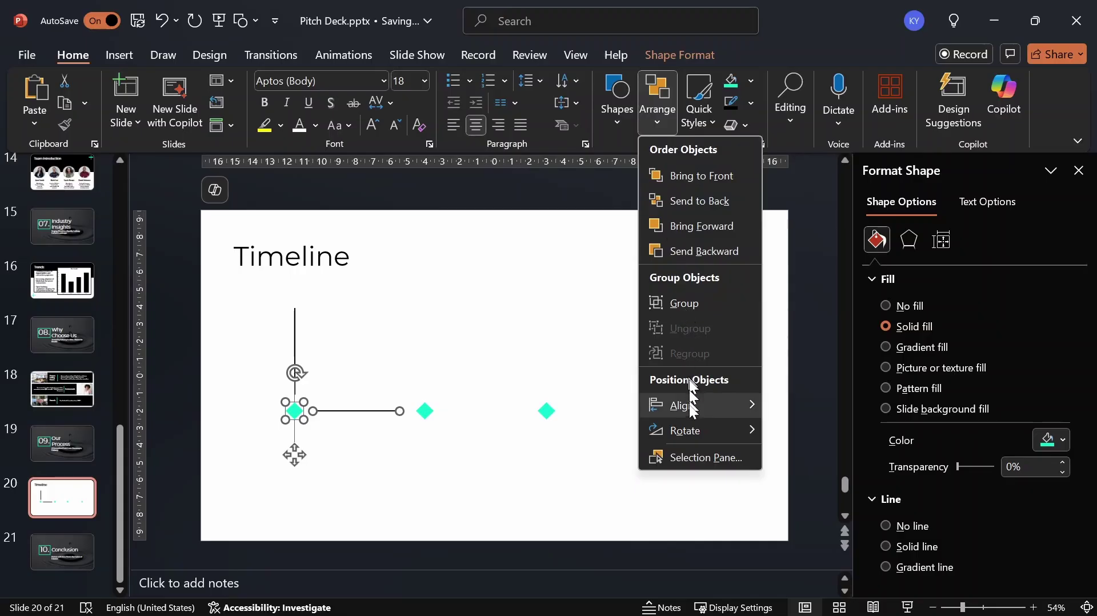
pyautogui.moveTo(690, 407)
pyautogui.click(830, 465)
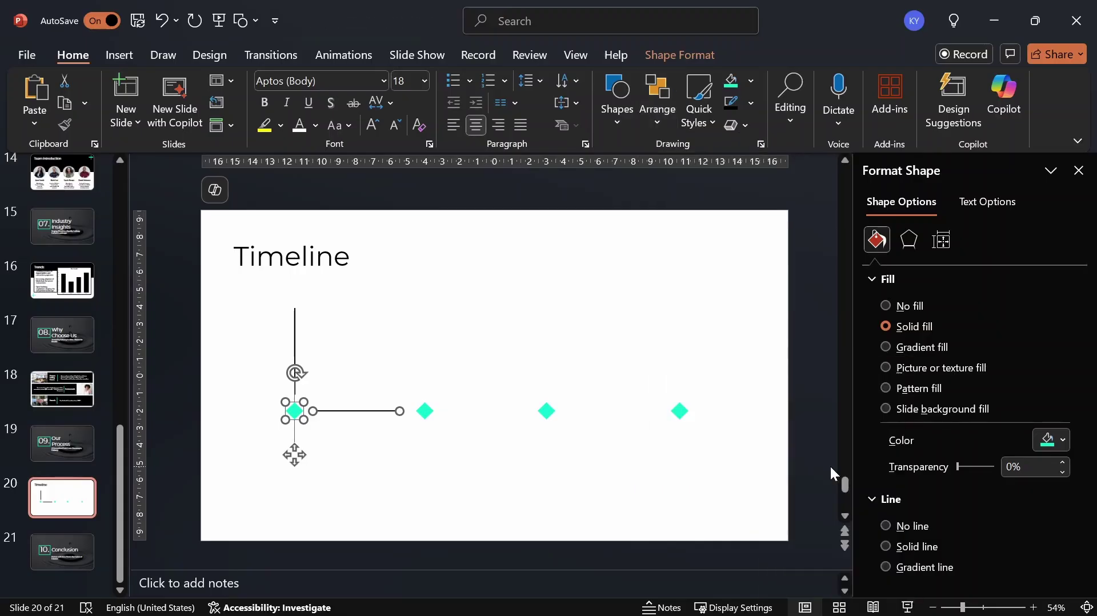
pyautogui.click(394, 357)
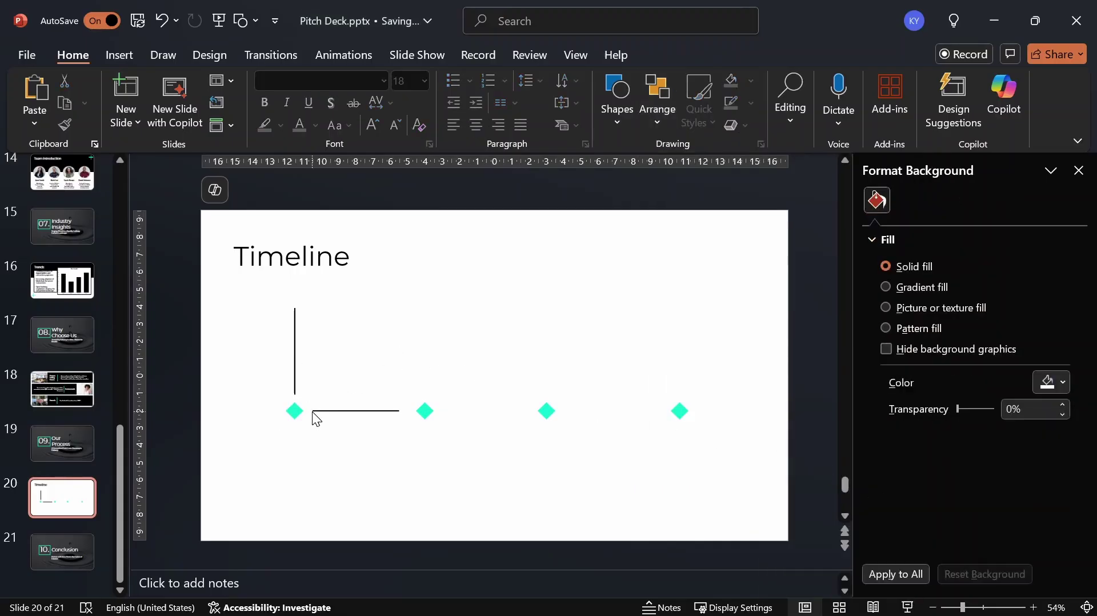
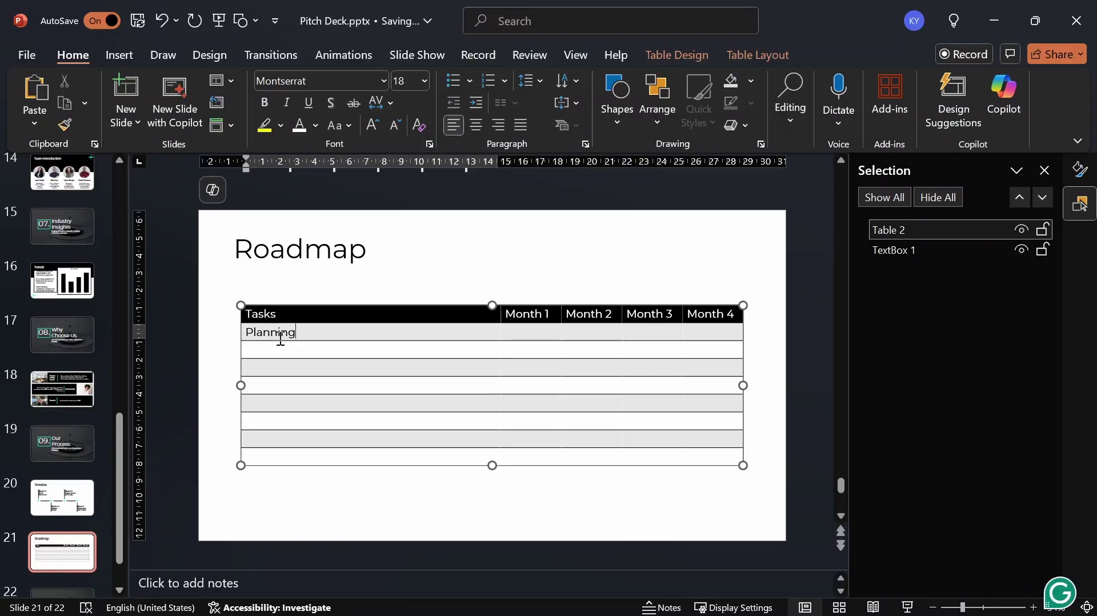
# Enter the tasks Research and Prototype Production in the two table rows below Planning.
pyautogui.click(273, 349)
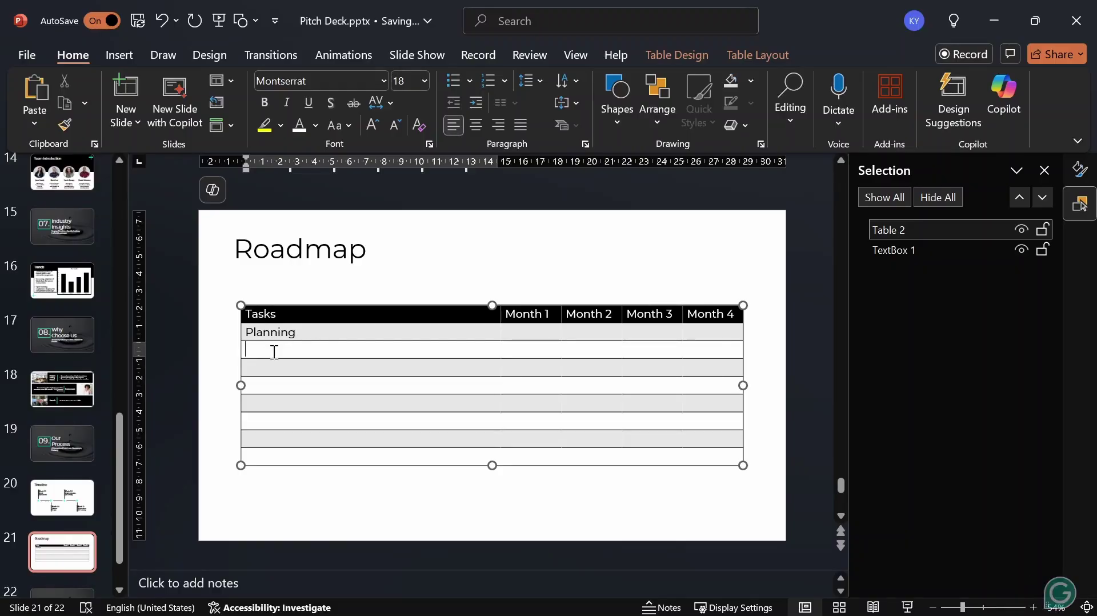
pyautogui.write('Re')
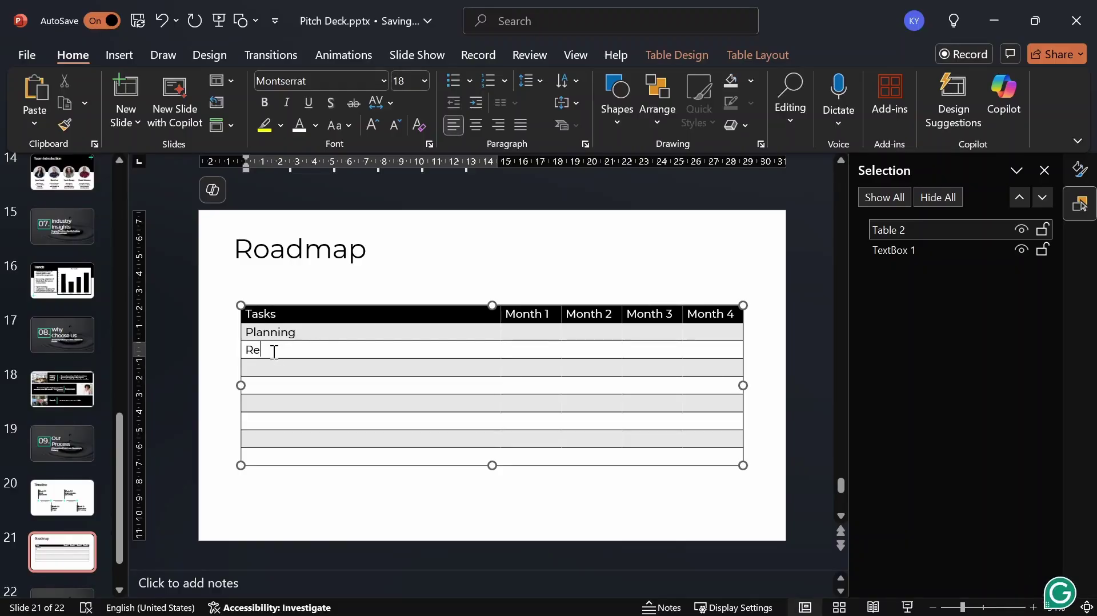
pyautogui.write('search')
pyautogui.click(279, 372)
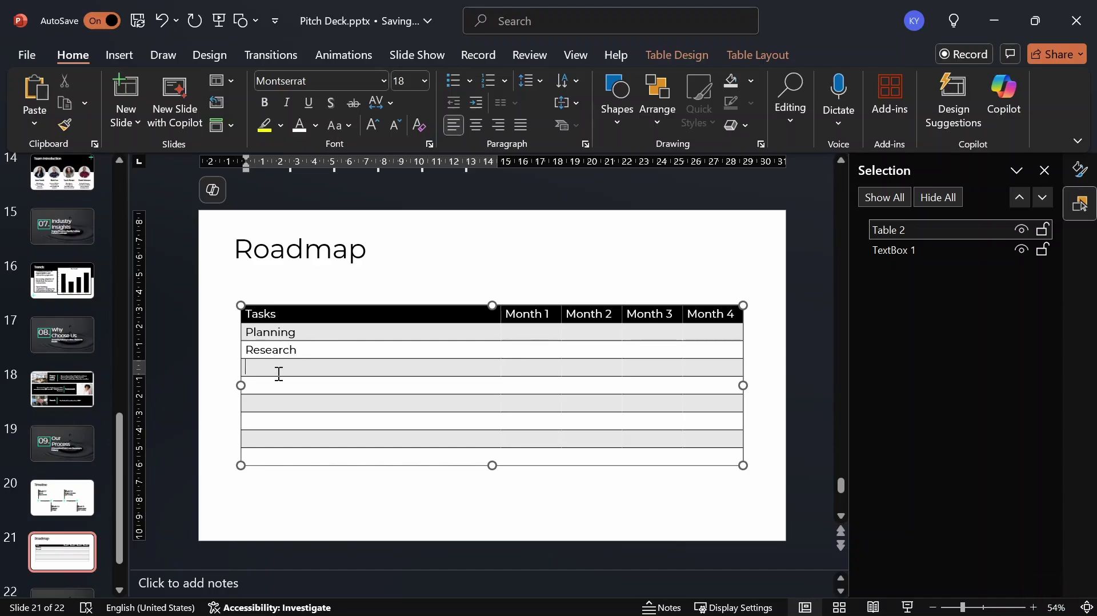
pyautogui.write('Proto')
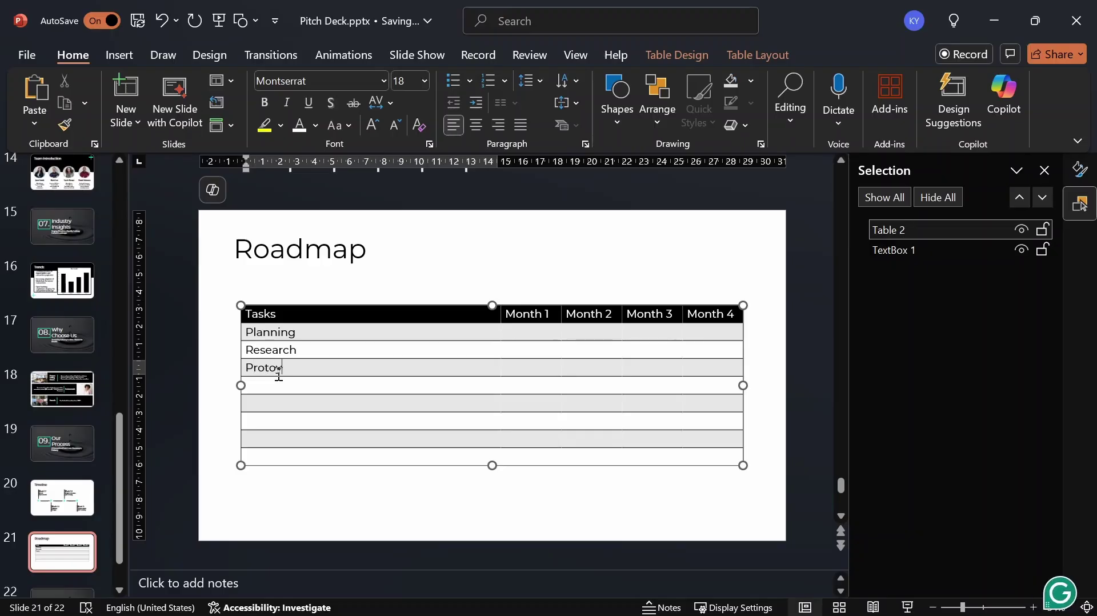
pyautogui.write('type Production')
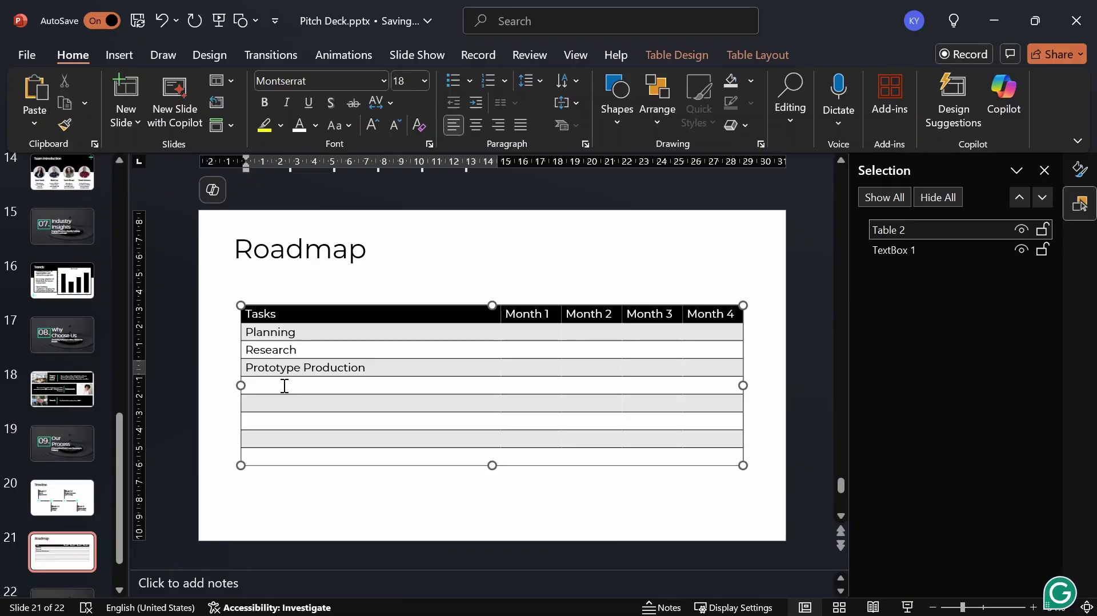
# Enter the tasks Testing and Quality Assurance in the two table rows below Prototype Production.
pyautogui.click(285, 386)
pyautogui.write('T')
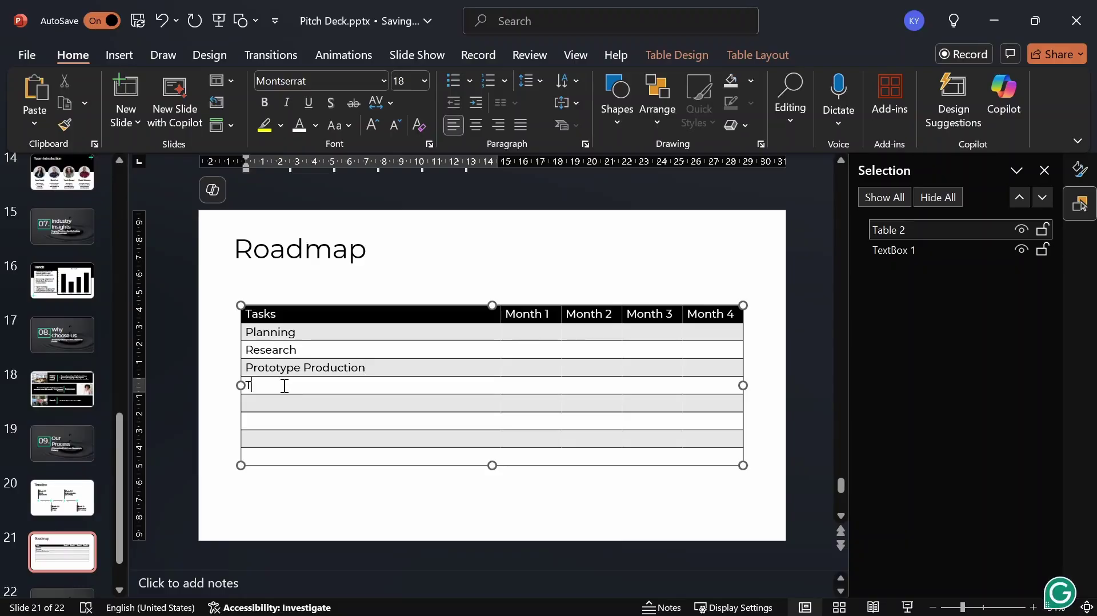
pyautogui.write('esting')
pyautogui.click(286, 405)
pyautogui.write('Quality Assuran')
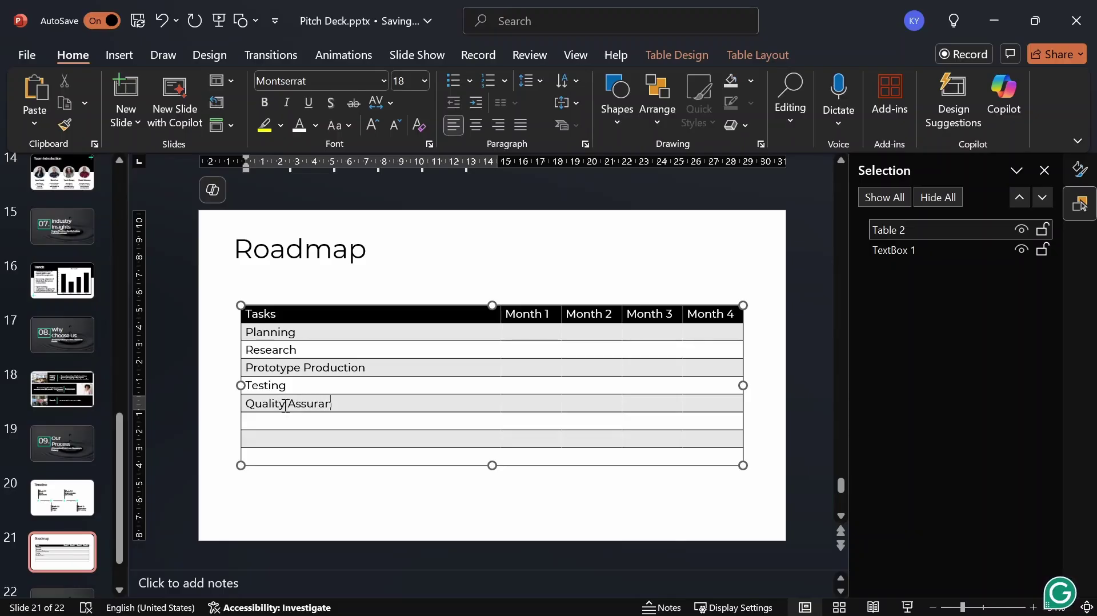
pyautogui.write('ce')
# Enter the tasks "Implentation" and "Follow Up" in the two table rows below Quality Assurance.
pyautogui.click(285, 424)
pyautogui.write('Implke')
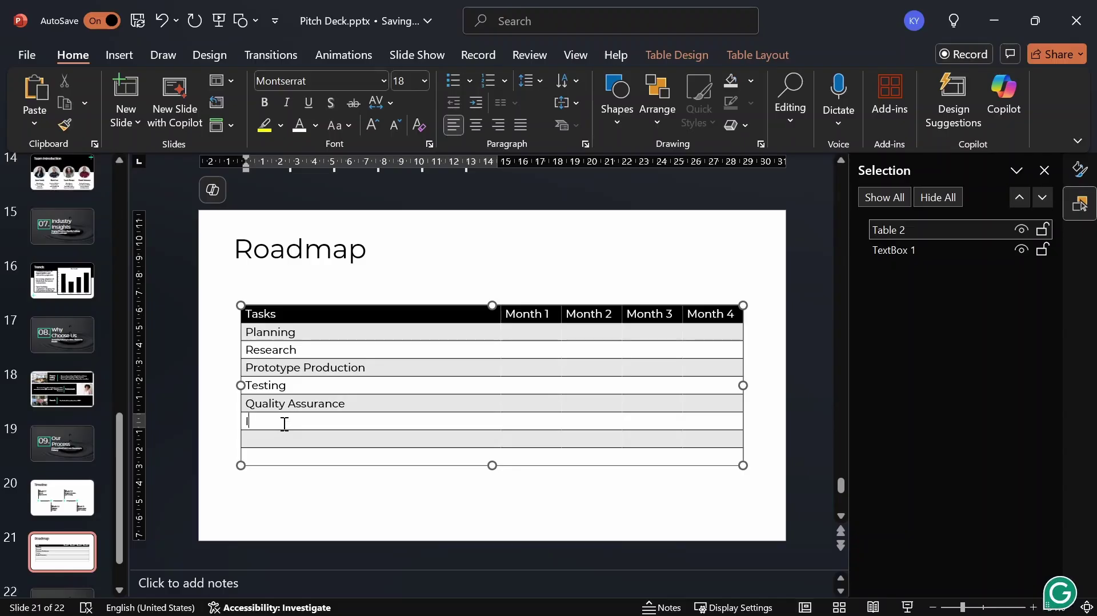
pyautogui.press('BackSpace')
pyautogui.press('BackSpace')
pyautogui.write('ementatio')
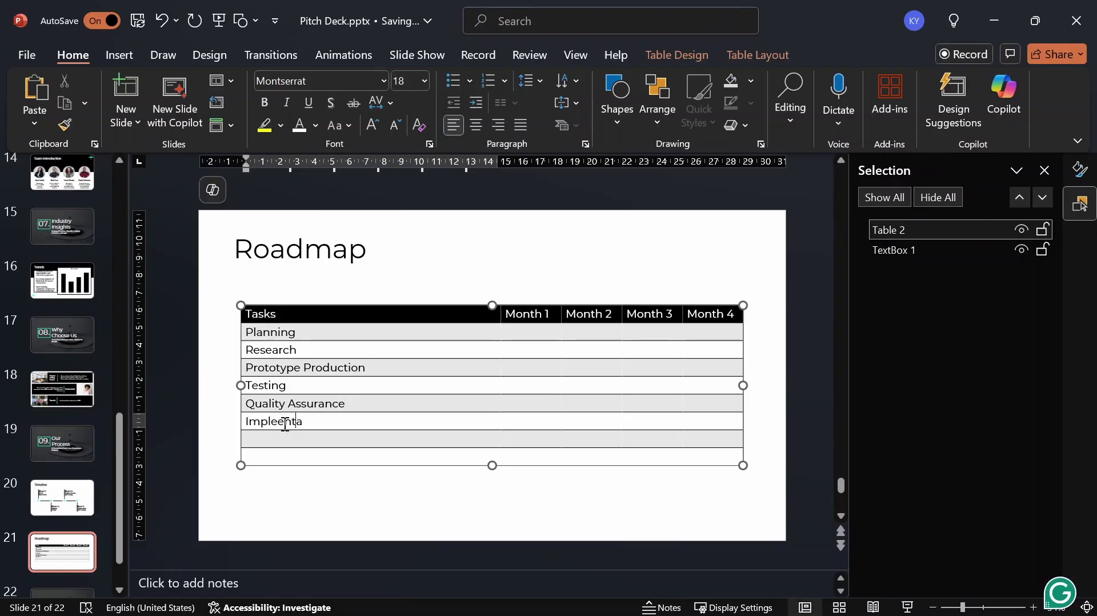
pyautogui.write('n')
pyautogui.click(284, 441)
pyautogui.write('Fl')
pyautogui.press('BackSpace')
pyautogui.write('ollow Up')
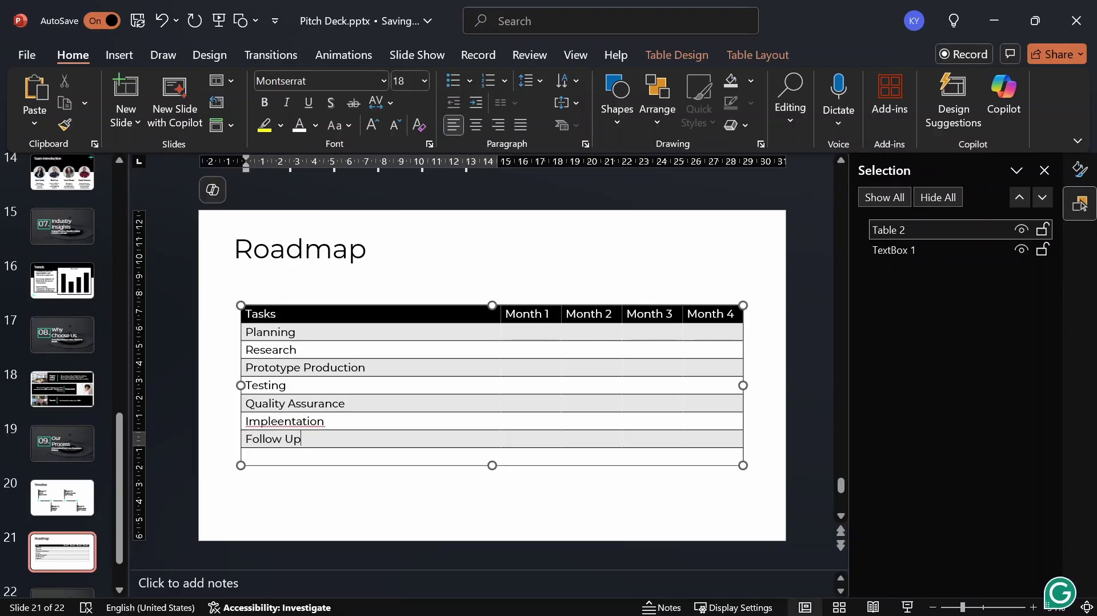
pyautogui.click(278, 422)
pyautogui.press('BackSpace')
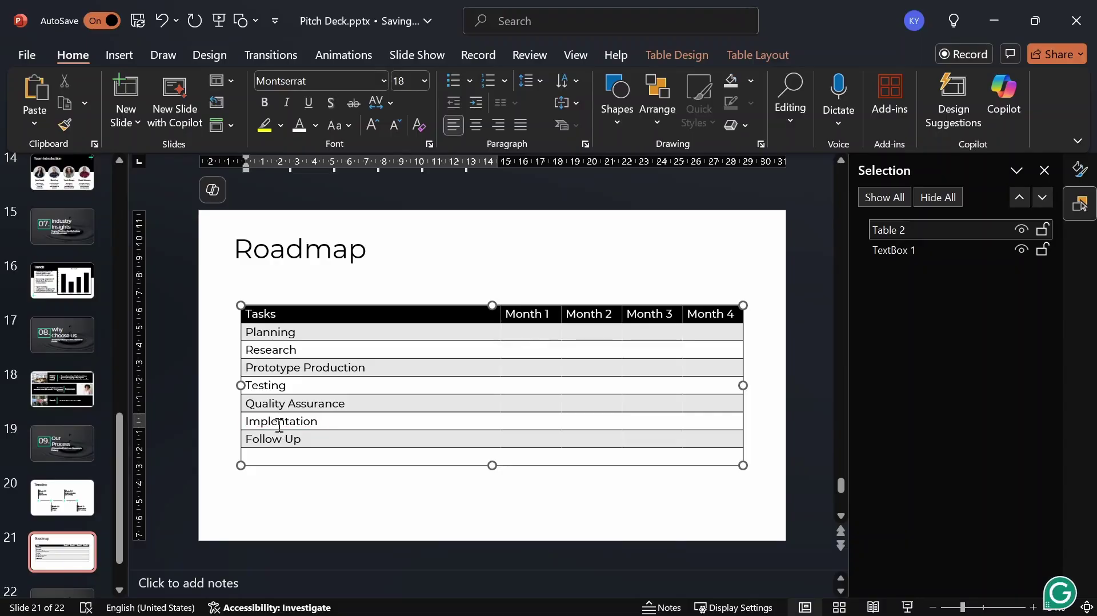
# Enter the task Documentation in the last row of the Roadmap table.
pyautogui.click(263, 459)
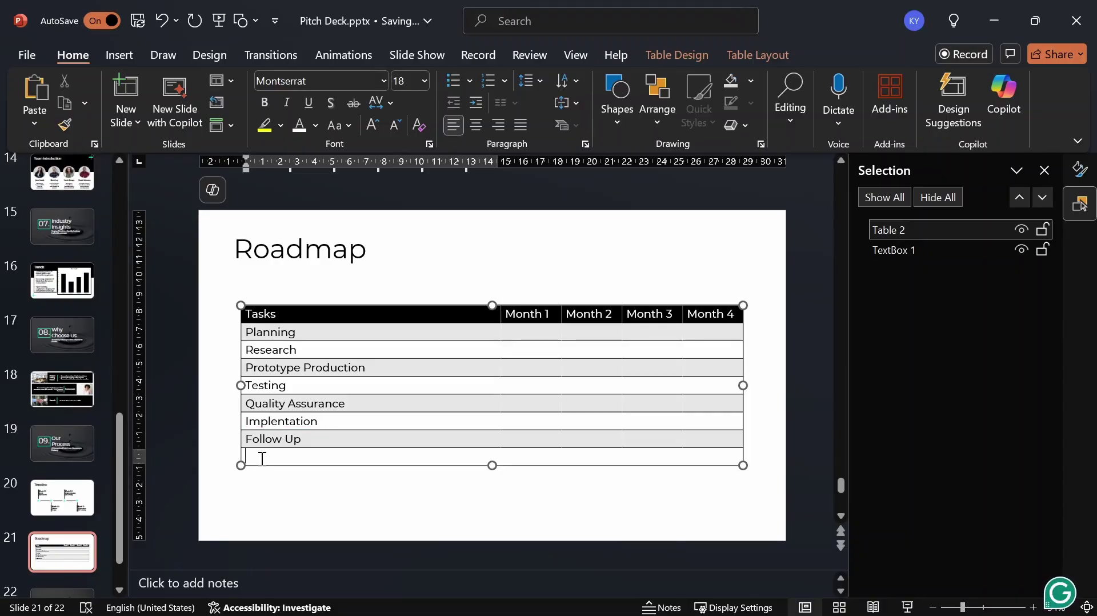
pyautogui.write('D')
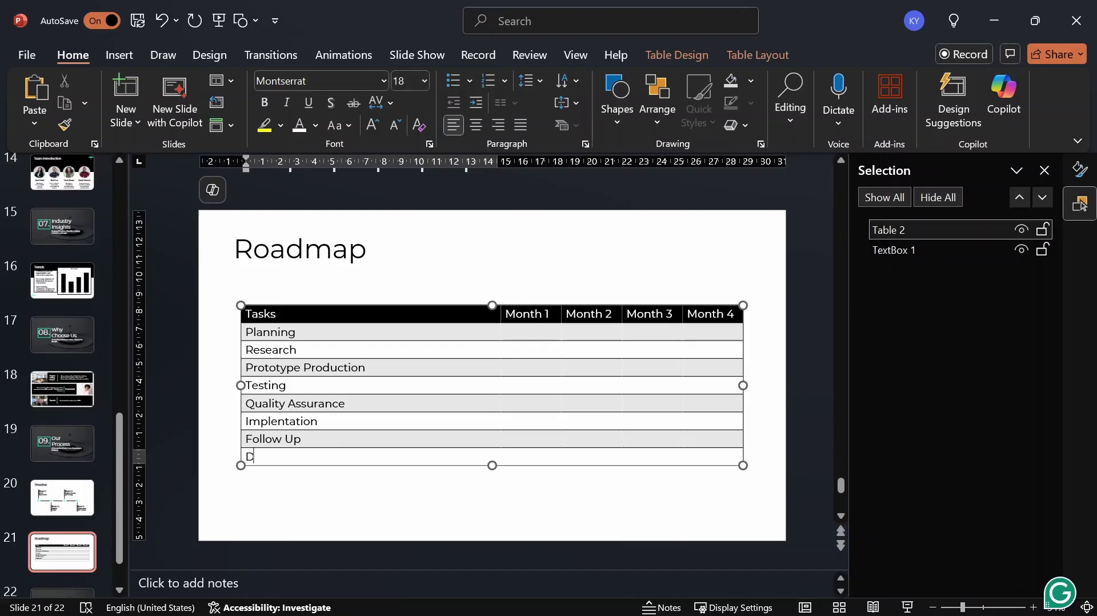
pyautogui.write('ocumentation')
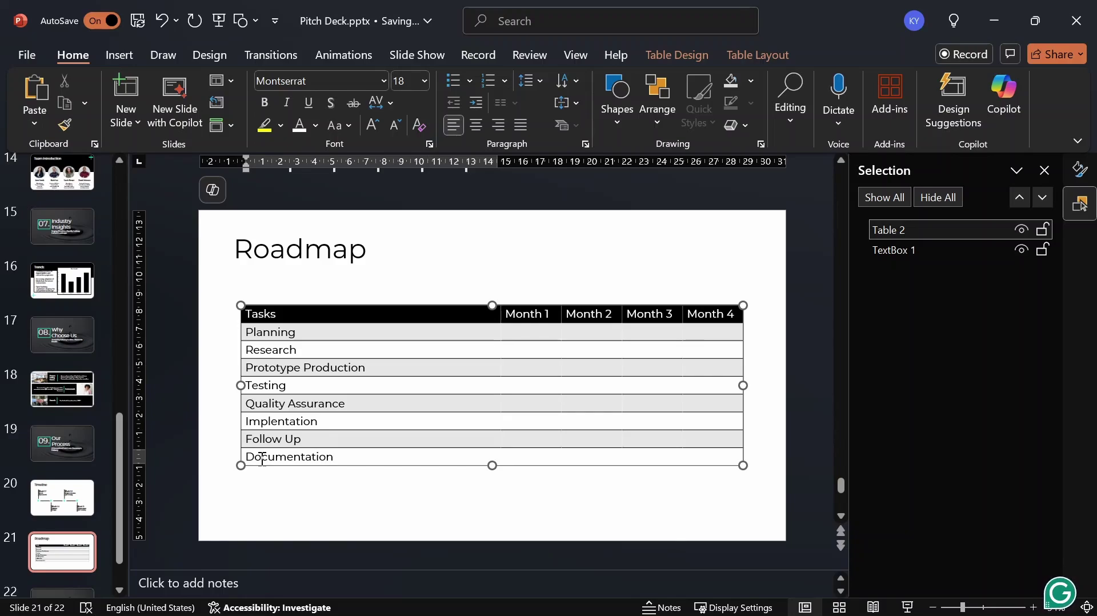
pyautogui.click(529, 223)
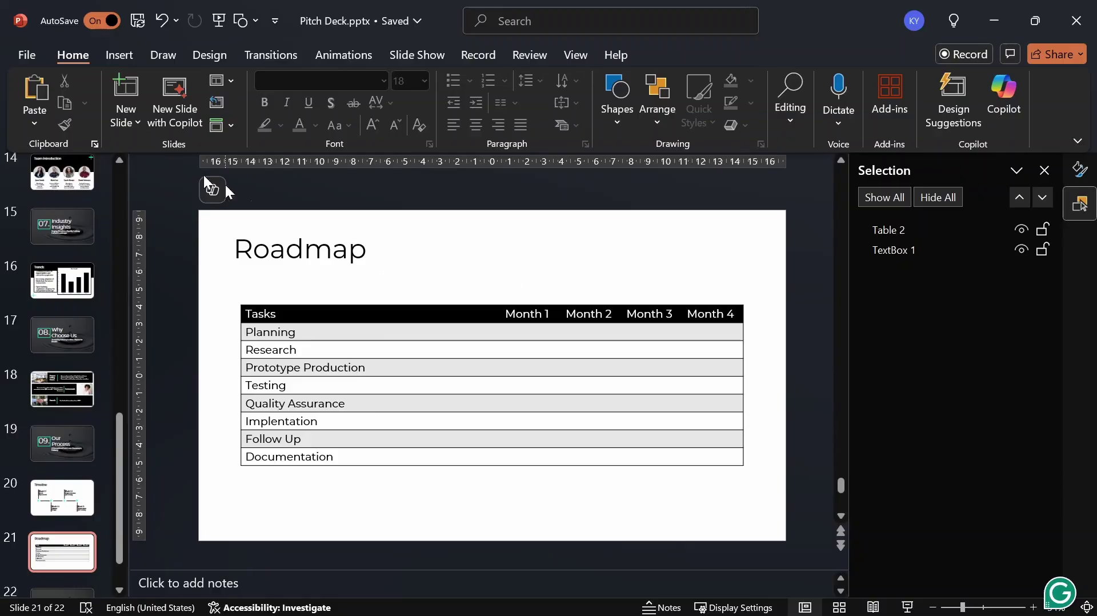
# Draw a thin rectangle about 4 cm wide and 0.3 cm high above the table and remove its outline.
pyautogui.click(121, 57)
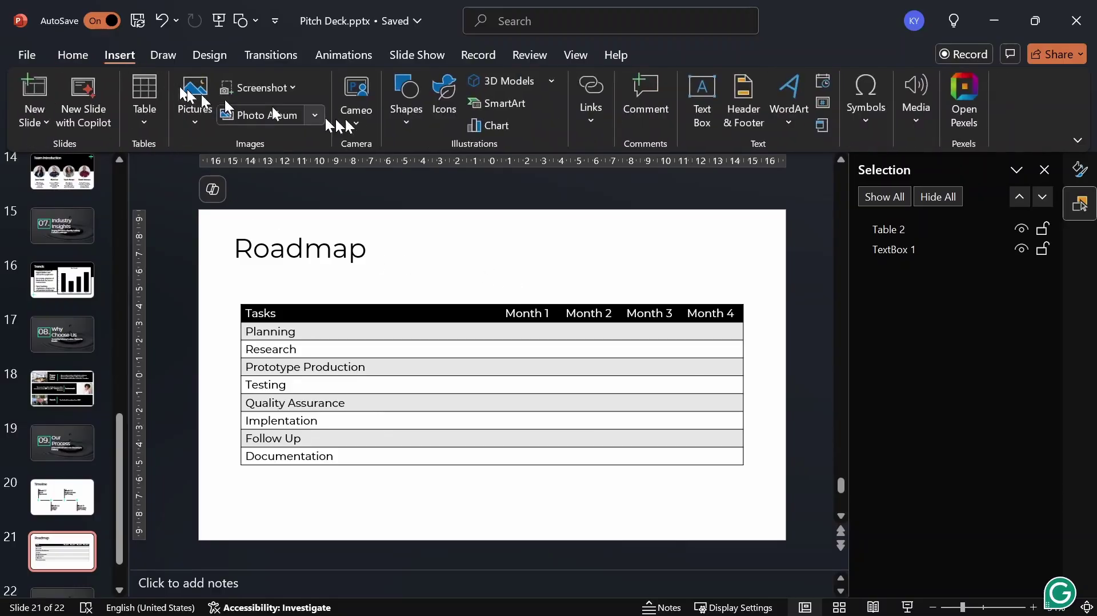
pyautogui.click(412, 118)
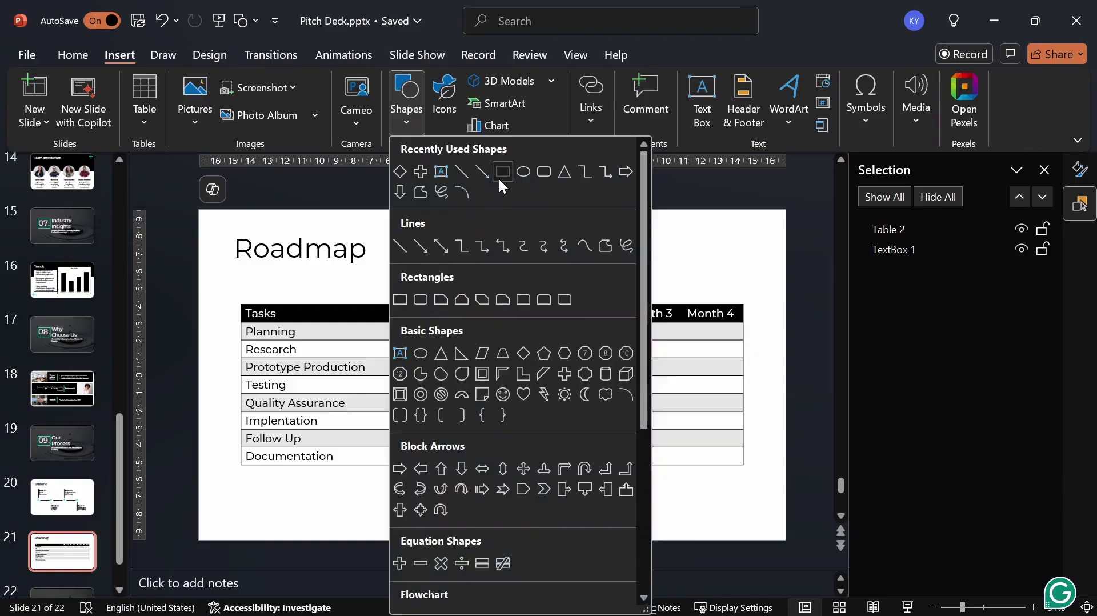
pyautogui.click(463, 240)
pyautogui.moveTo(460, 247); pyautogui.dragTo(531, 253)
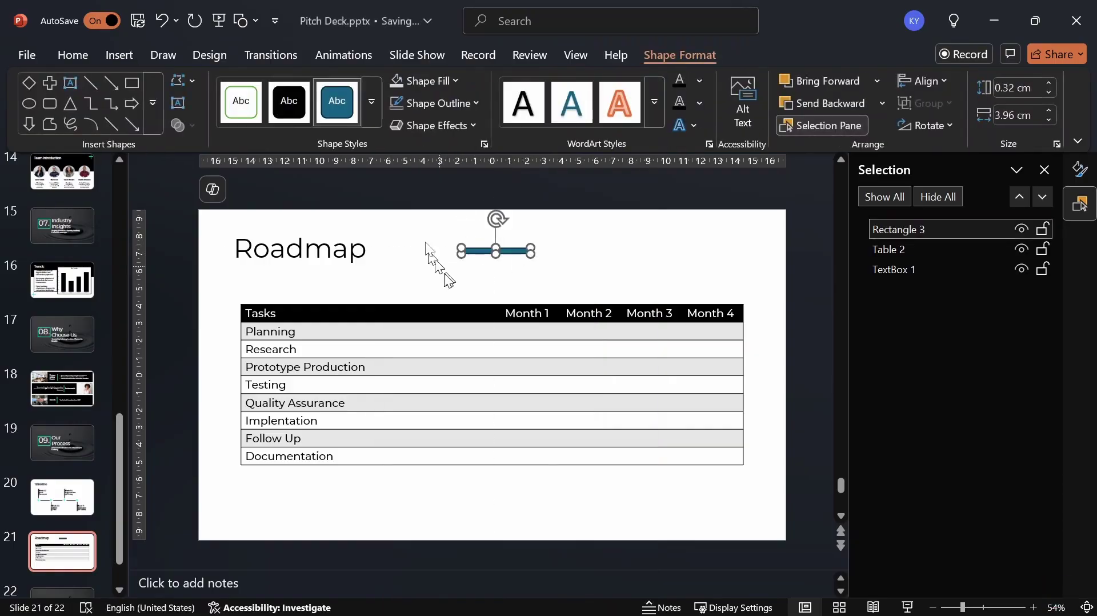
pyautogui.click(424, 103)
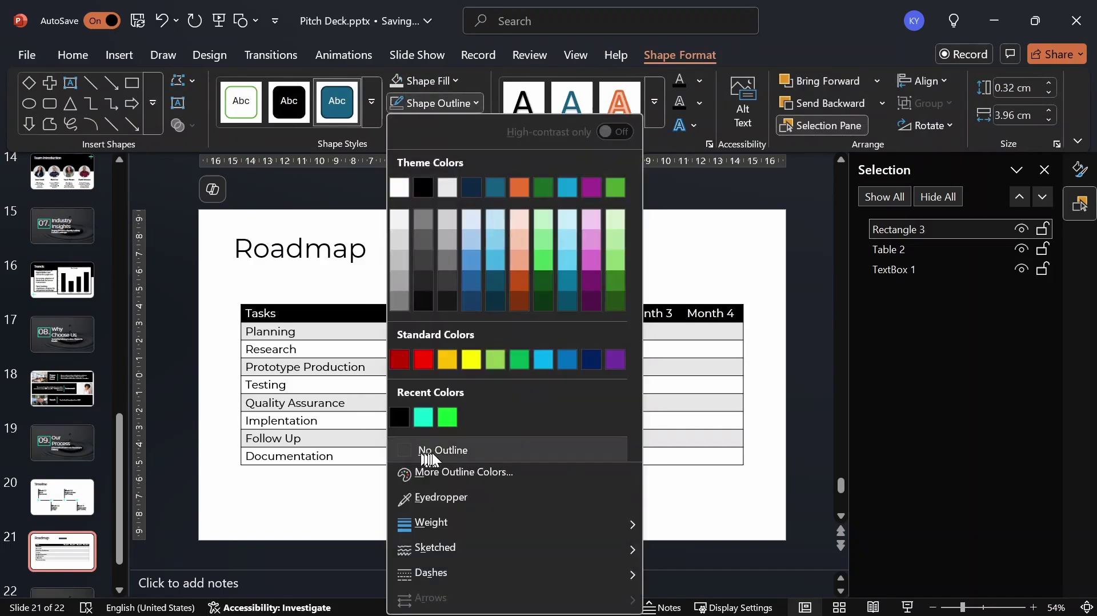
pyautogui.click(428, 451)
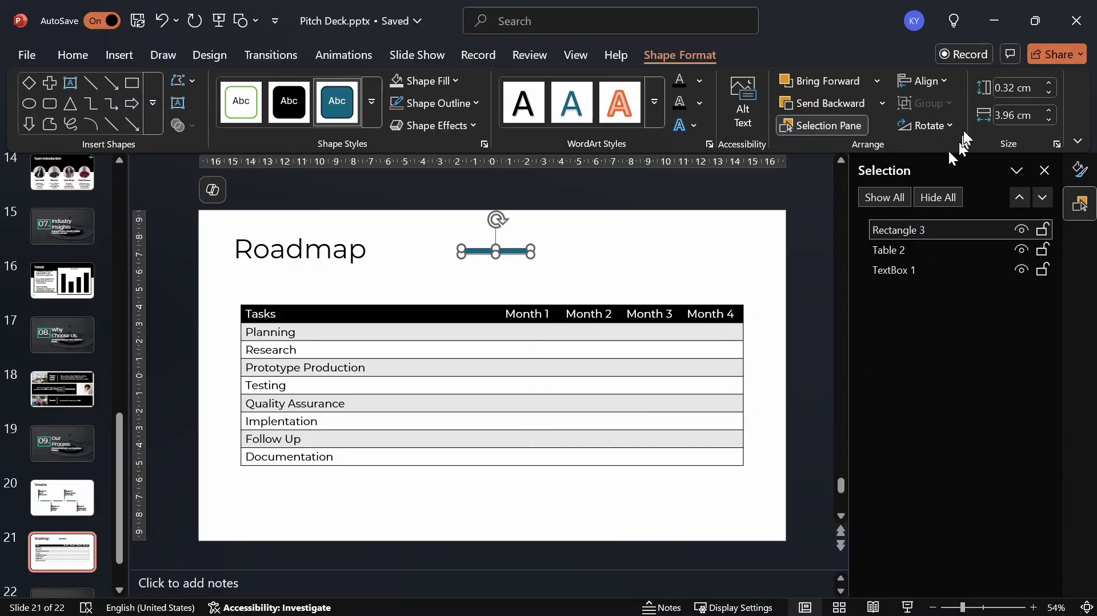
# Set the thin rectangle's height to 0.25 cm and fill it with black.
pyautogui.click(1015, 87)
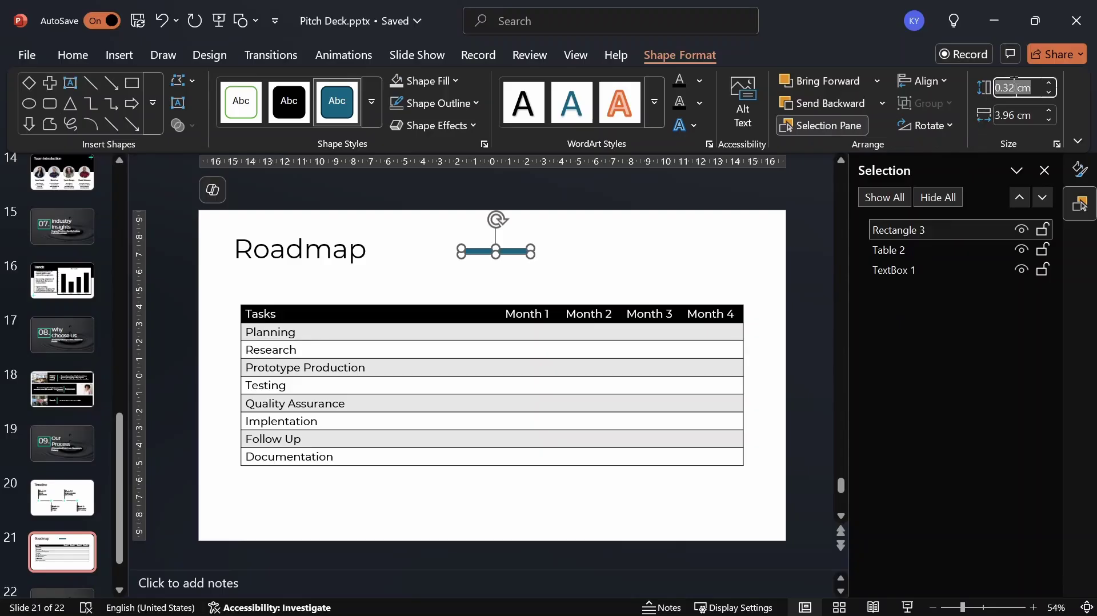
pyautogui.write('0.25')
pyautogui.press('Return')
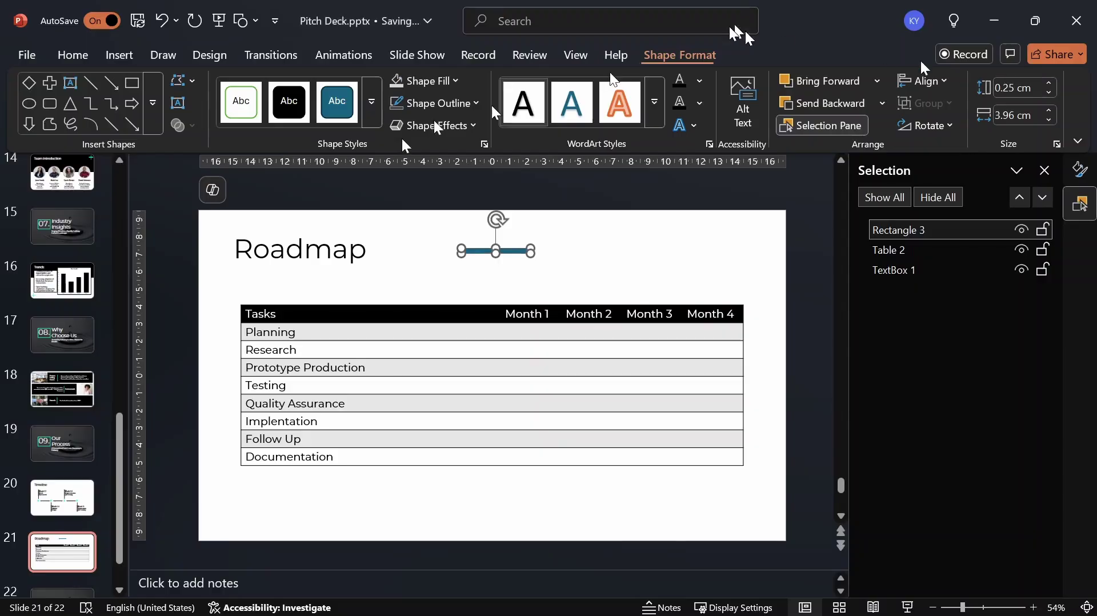
pyautogui.click(448, 89)
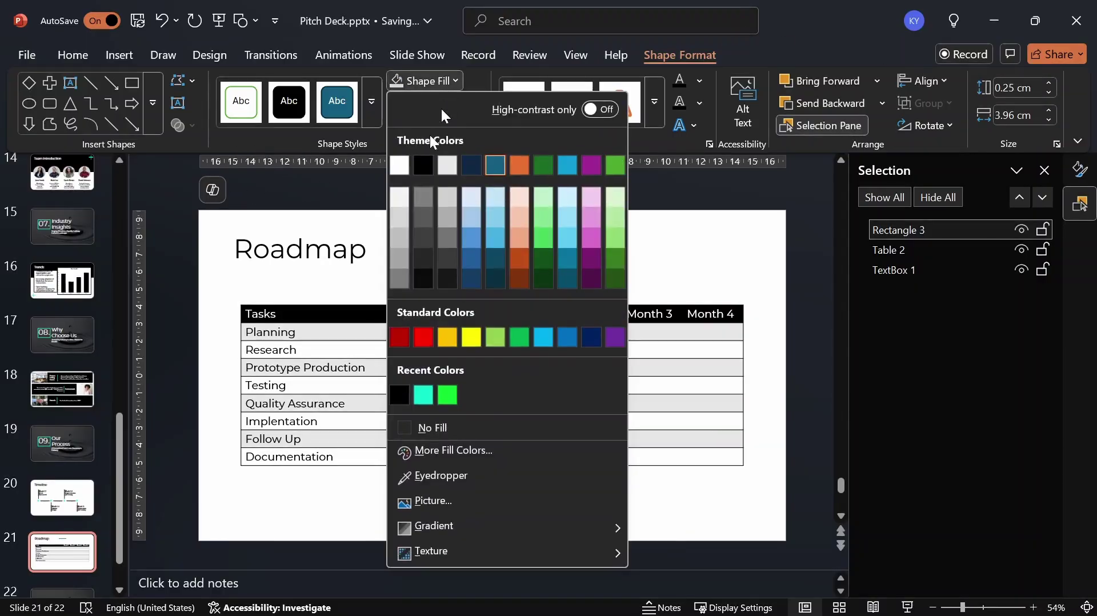
pyautogui.click(418, 166)
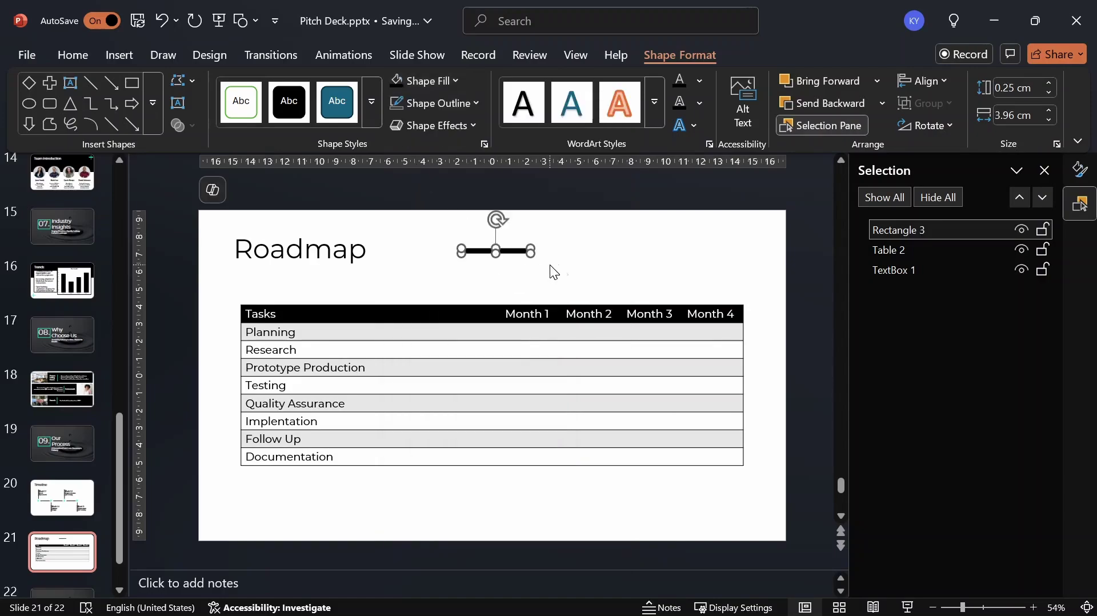
# Set the black bar's width to 1.8 cm.
pyautogui.click(1015, 117)
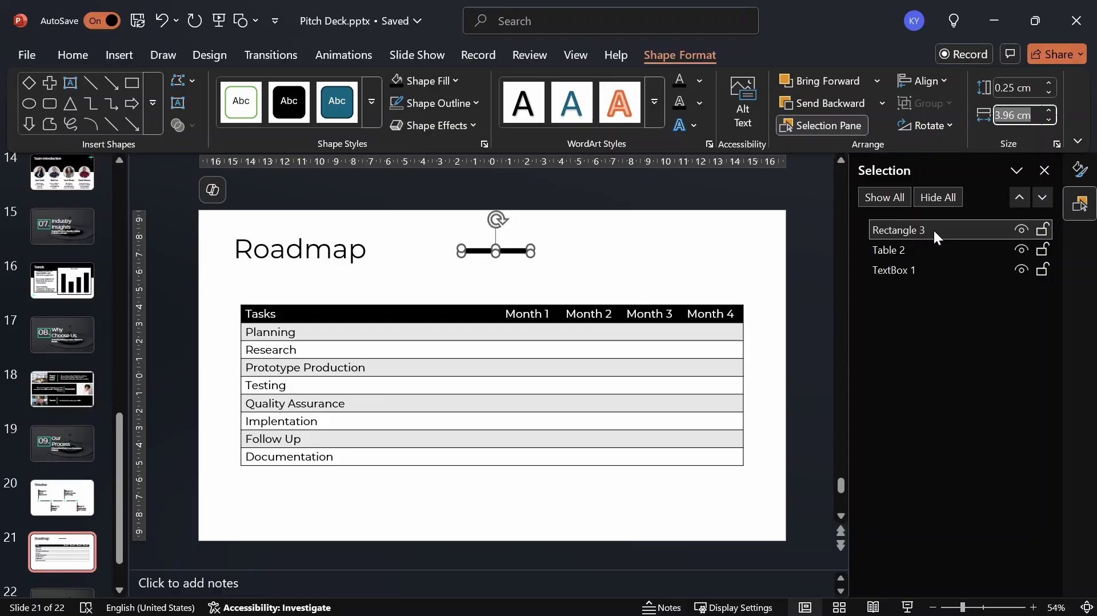
pyautogui.write('1.8')
pyautogui.press('Return')
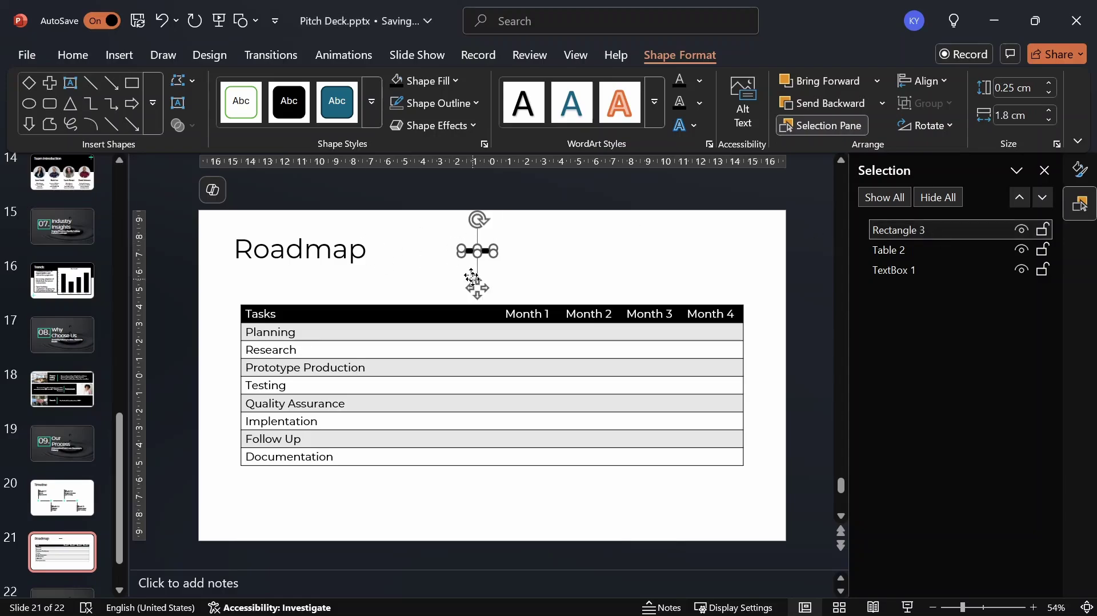
pyautogui.moveTo(480, 286)
pyautogui.mouseDown()
pyautogui.moveTo(484, 311)
pyautogui.moveTo(479, 287)
pyautogui.mouseUp()
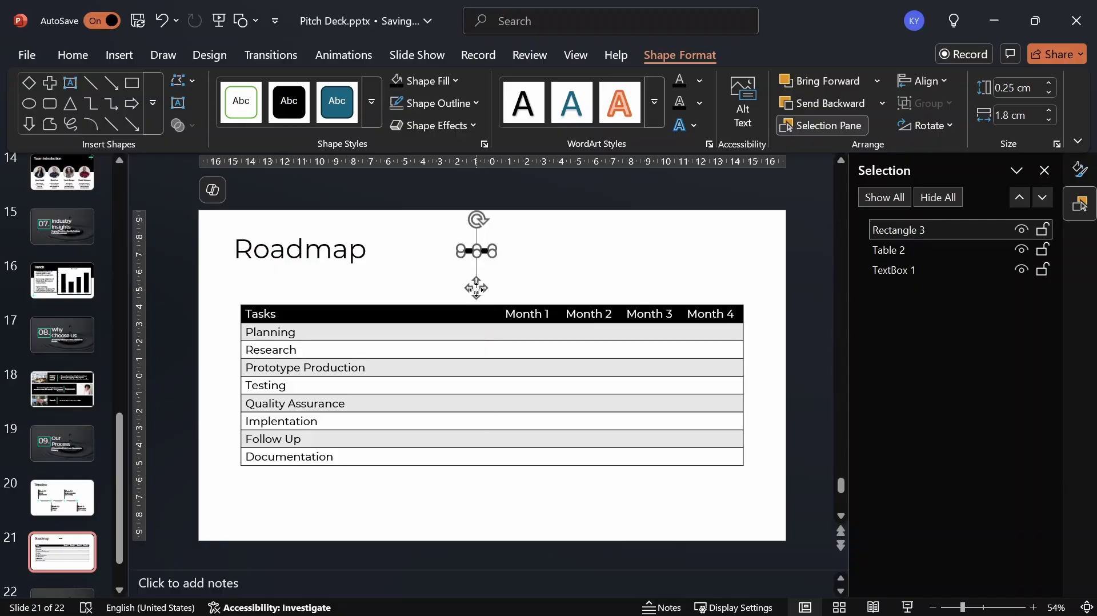
# Duplicate the black bar above the table and place the original in the Planning row at the start of Month 1.
pyautogui.moveTo(477, 289); pyautogui.dragTo(596, 284)
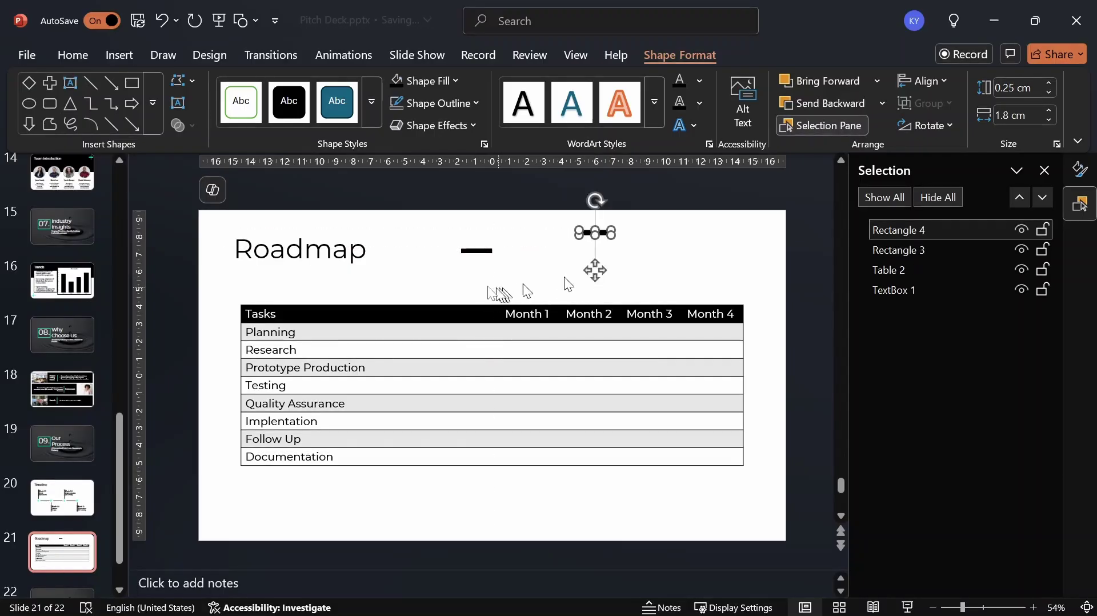
pyautogui.click(485, 252)
pyautogui.moveTo(475, 287); pyautogui.dragTo(513, 369)
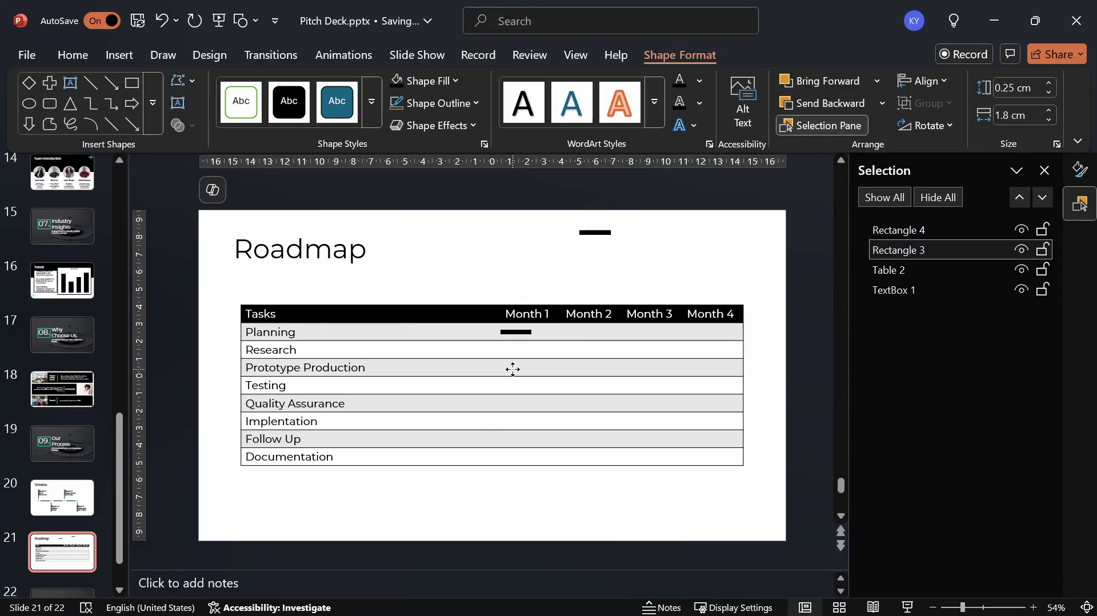
# Duplicate the spare black bar above the table and set the new copy's width to 5.5 cm.
pyautogui.click(640, 228)
pyautogui.click(610, 234)
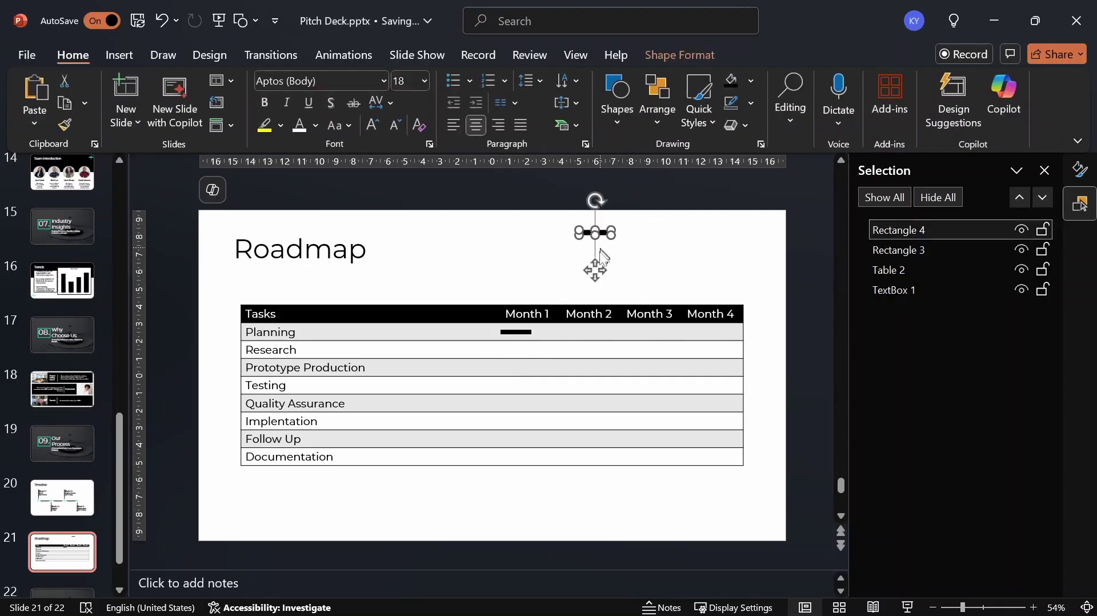
pyautogui.moveTo(595, 270); pyautogui.dragTo(493, 266)
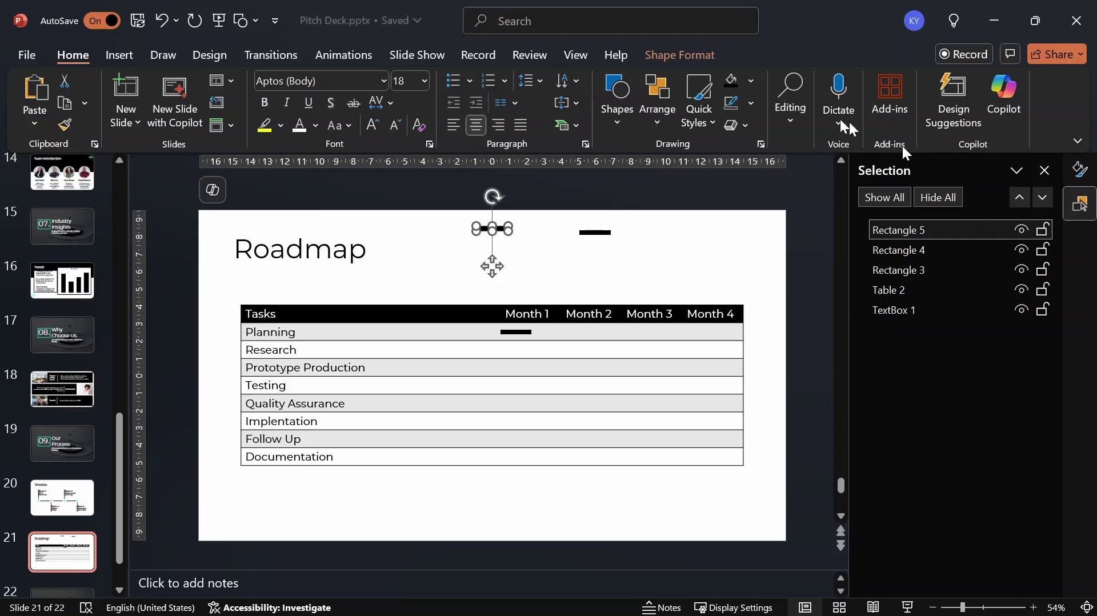
pyautogui.click(681, 55)
pyautogui.click(1011, 116)
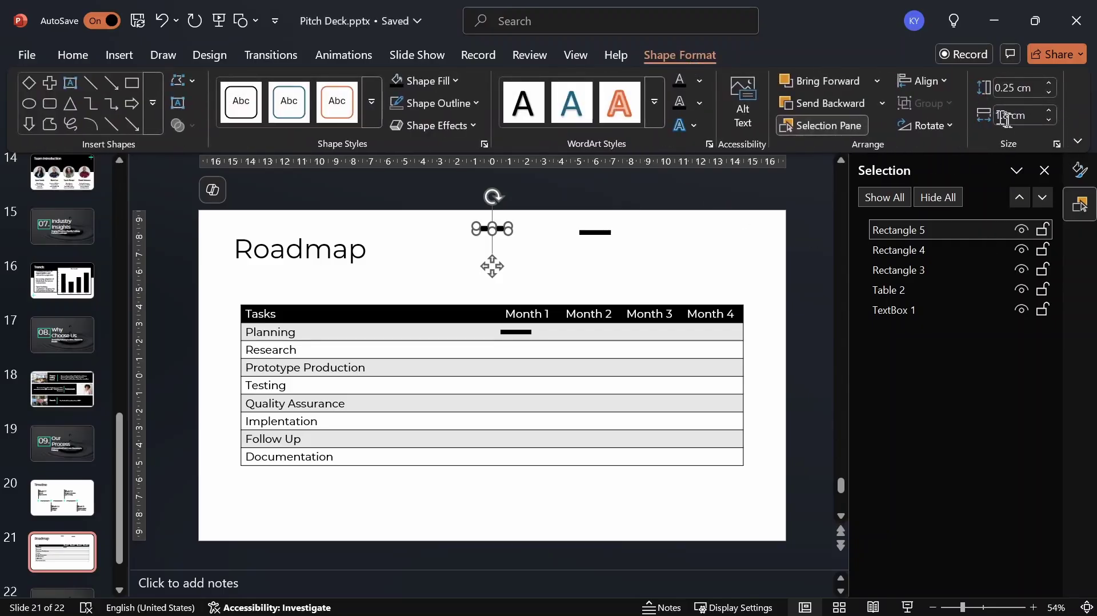
pyautogui.write('5.5')
pyautogui.press('Return')
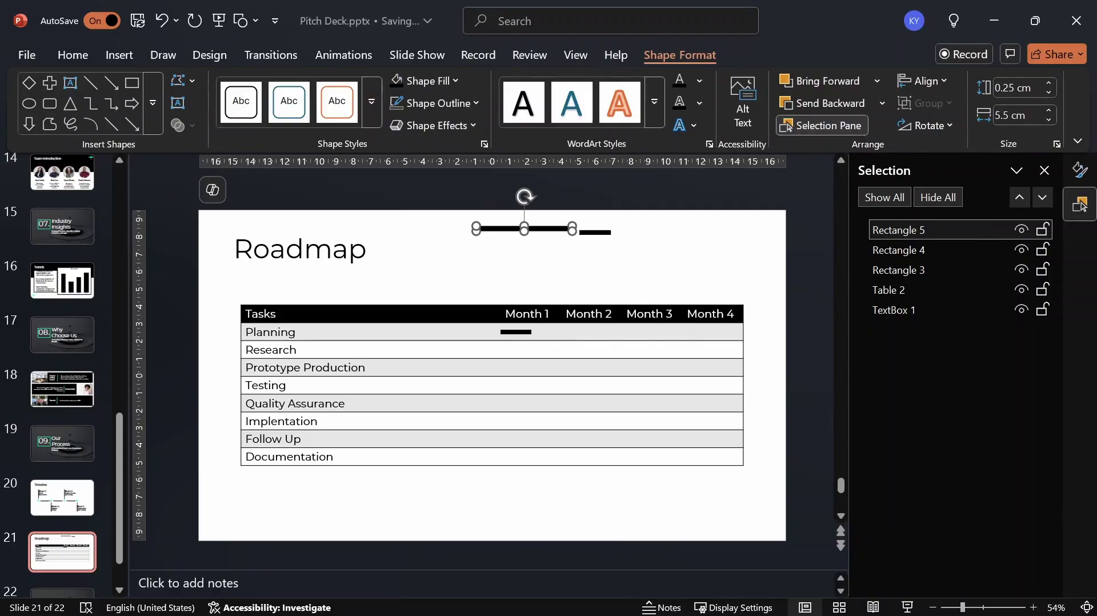
# Fill the 5.5 cm bar with the recent turquoise color and move it into the Research row, starting at Month 1.
pyautogui.click(445, 83)
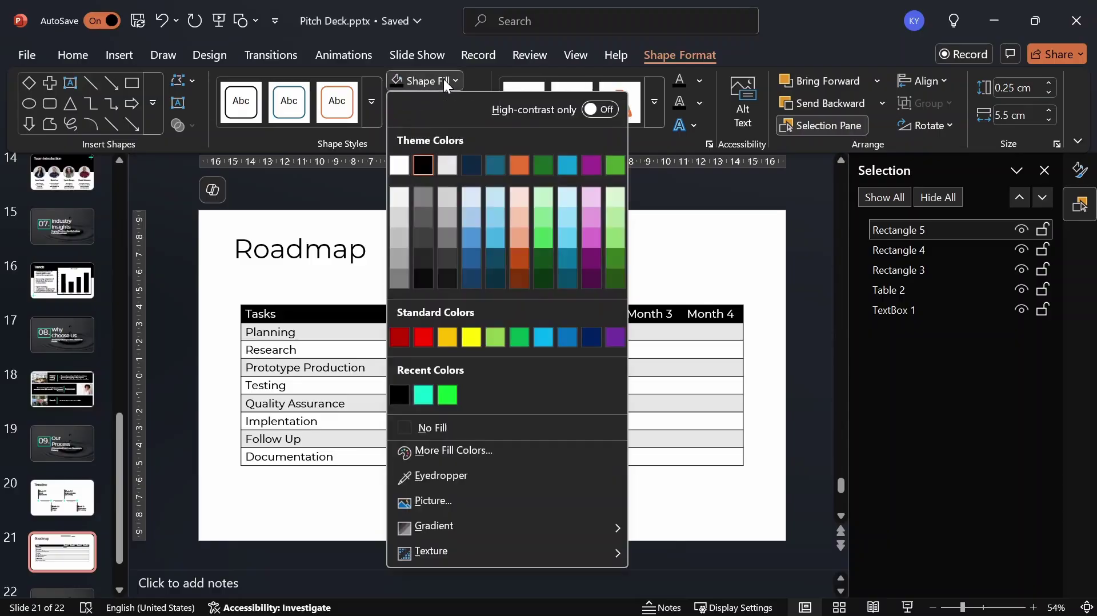
pyautogui.click(423, 395)
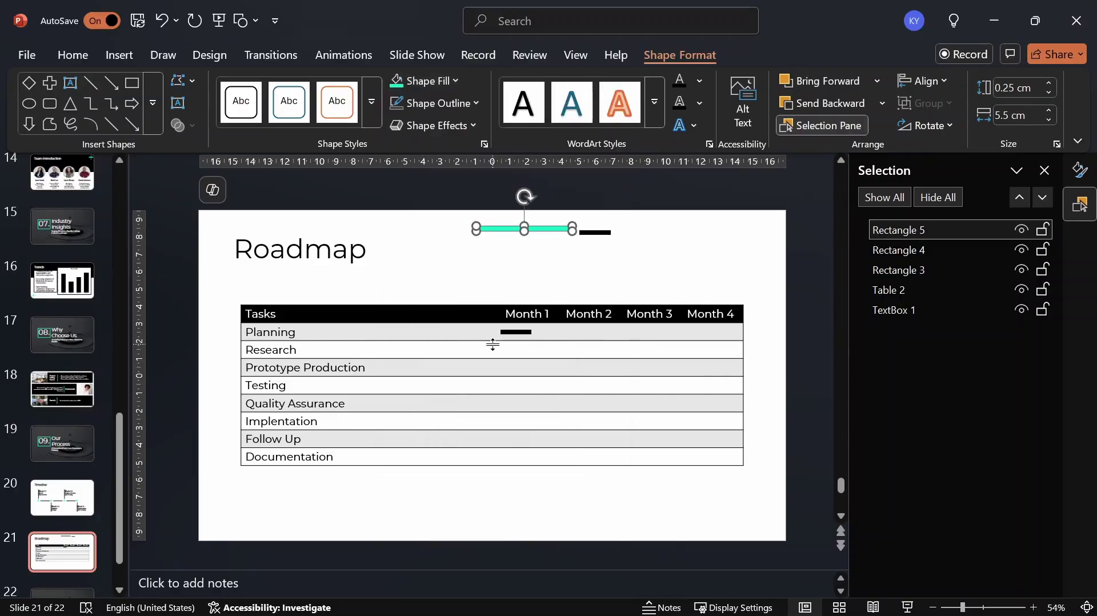
pyautogui.click(537, 263)
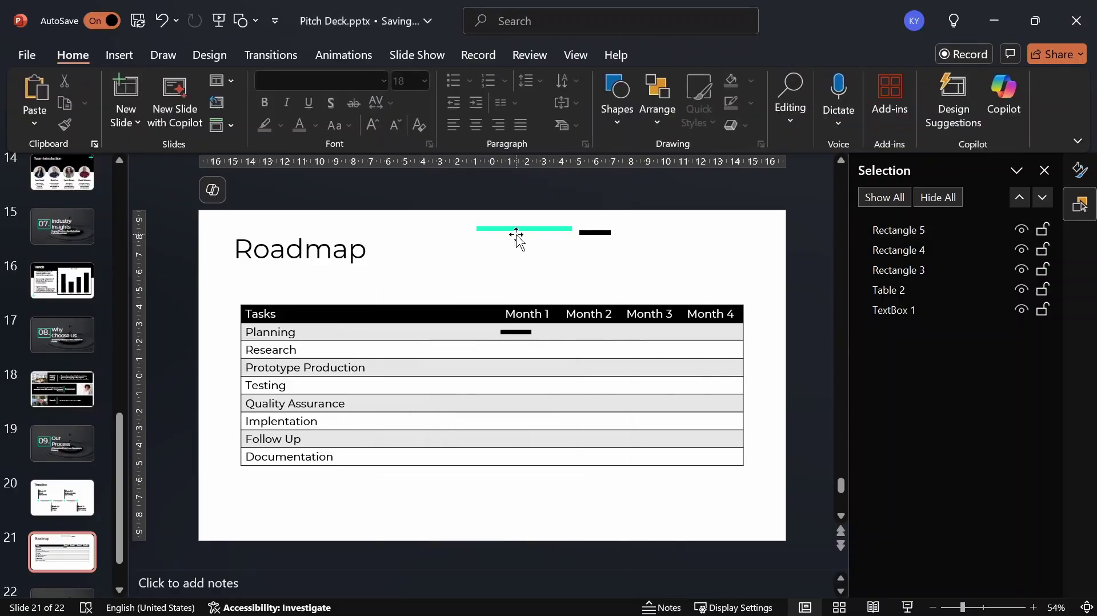
pyautogui.moveTo(514, 228); pyautogui.dragTo(539, 351)
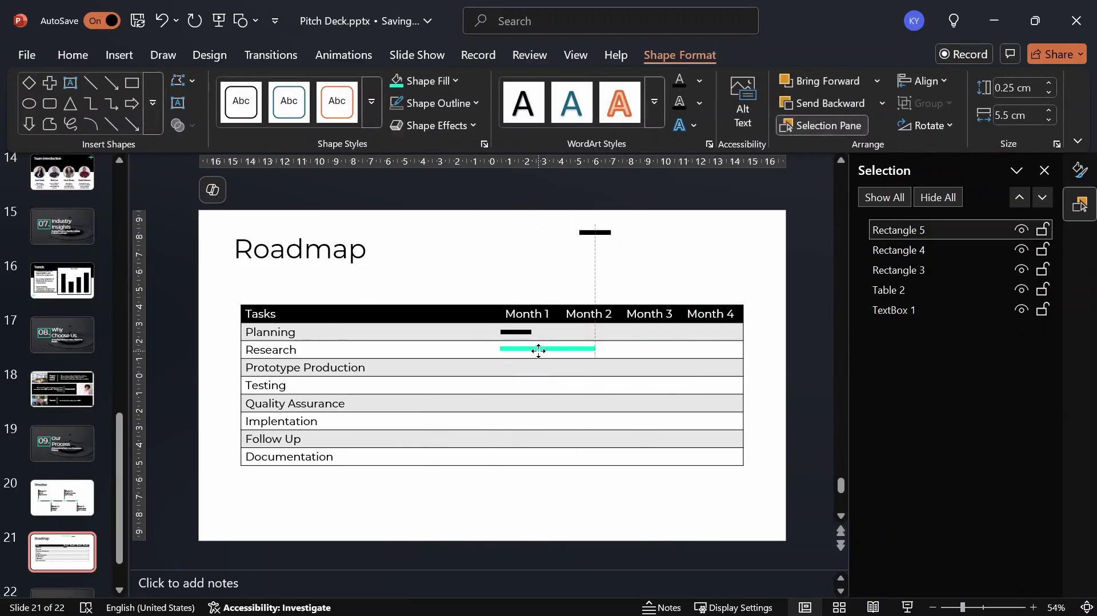